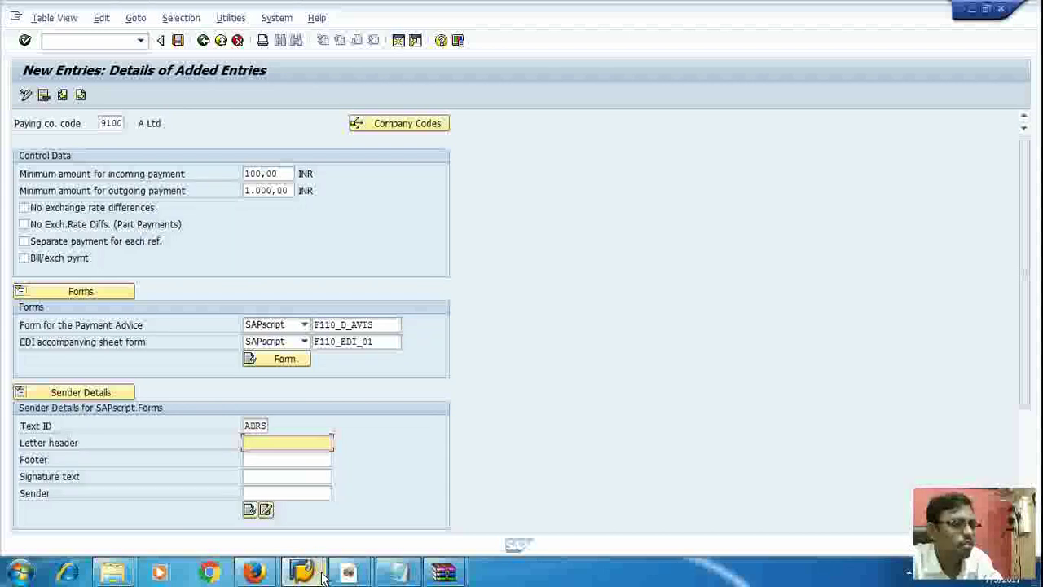
# Consult the sender details in AP AR config.pdf in Acrobat Reader, and set the SAPscript letter header in SAP to ADRS_HEADER
pyautogui.moveTo(349, 574)
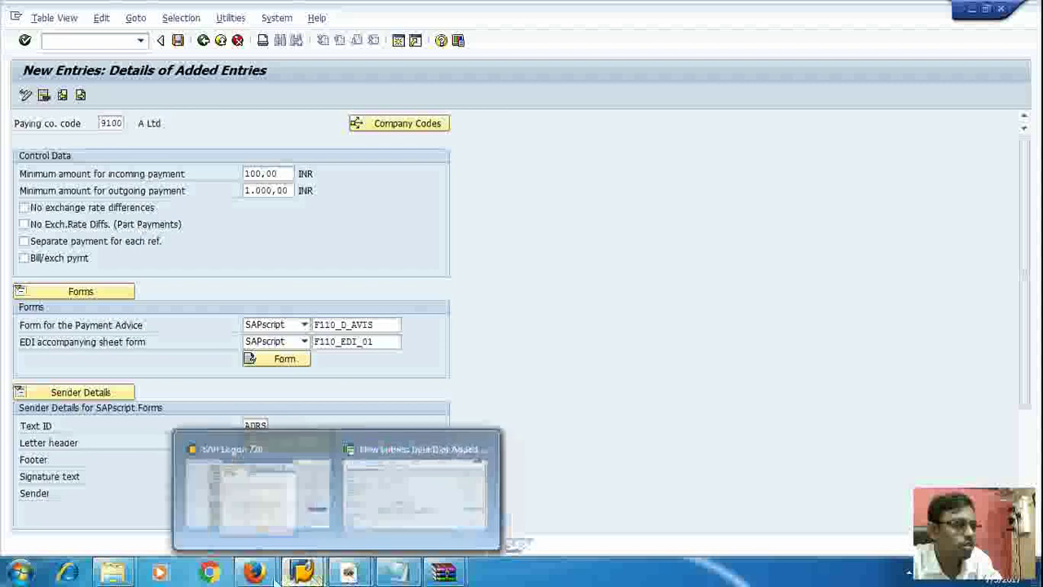
pyautogui.moveTo(247, 575)
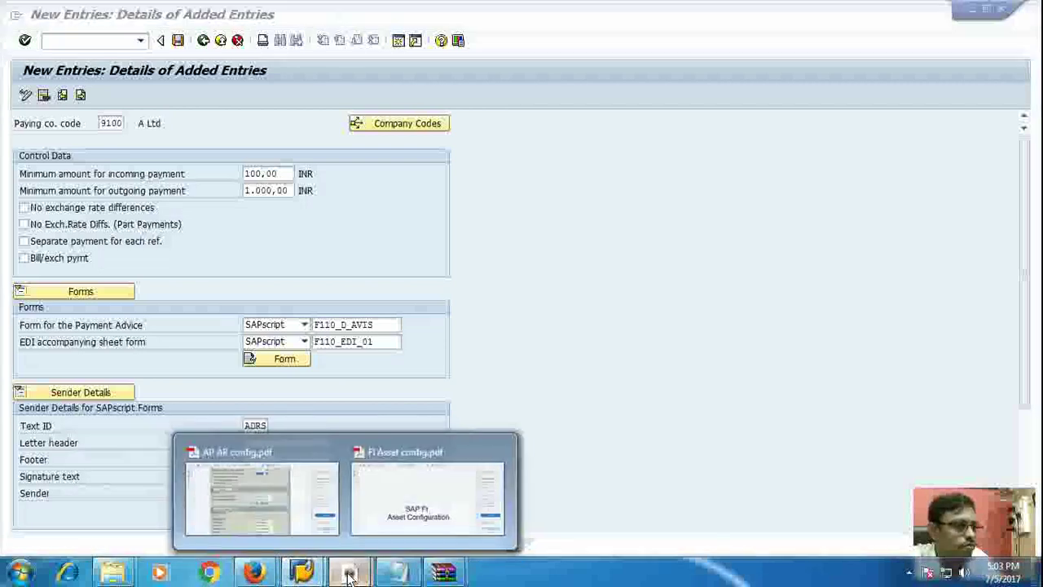
pyautogui.click(309, 526)
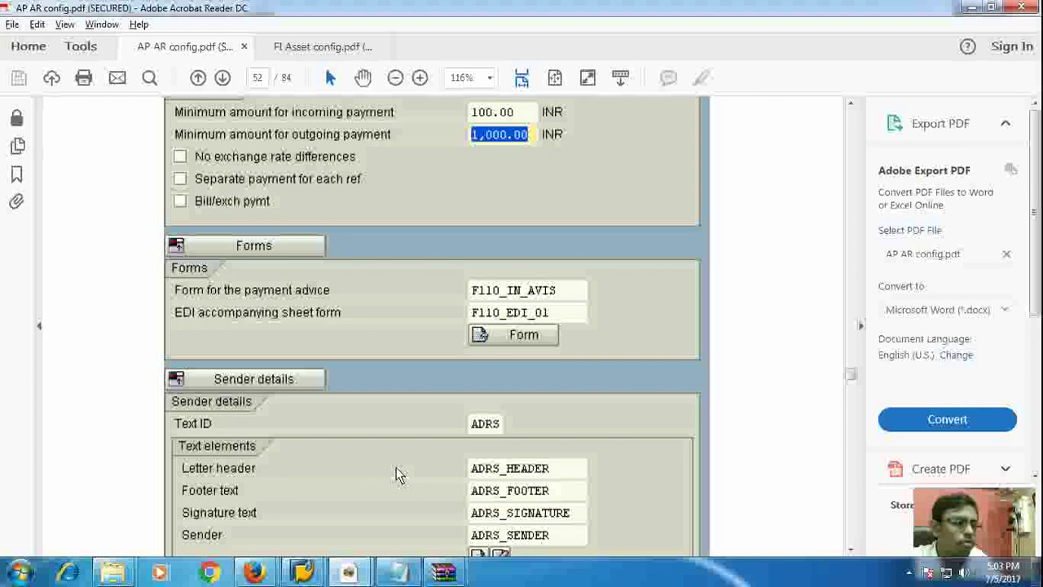
pyautogui.hotkey('alt', 'Tab')
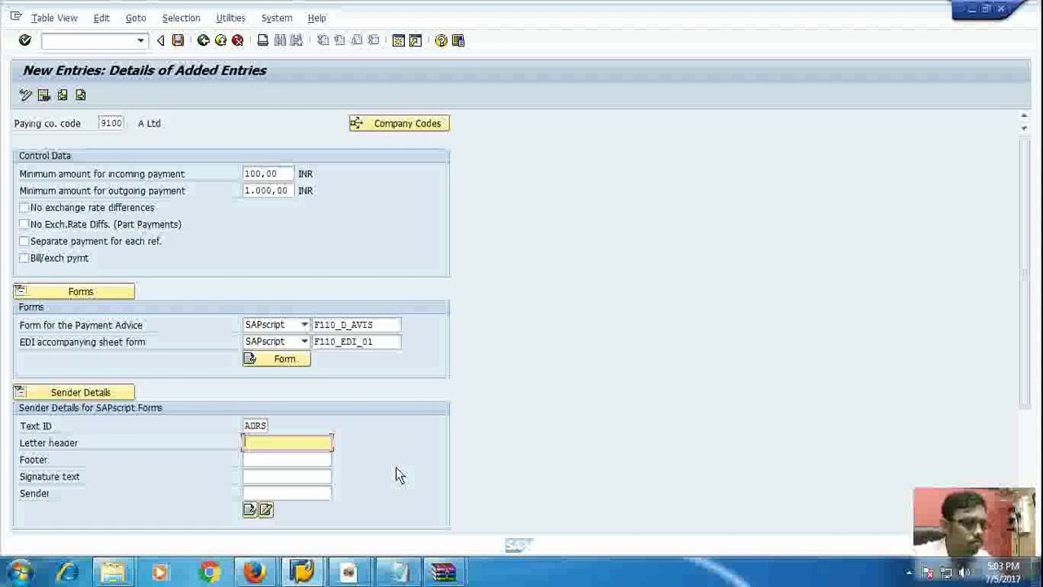
pyautogui.write('ADRS_')
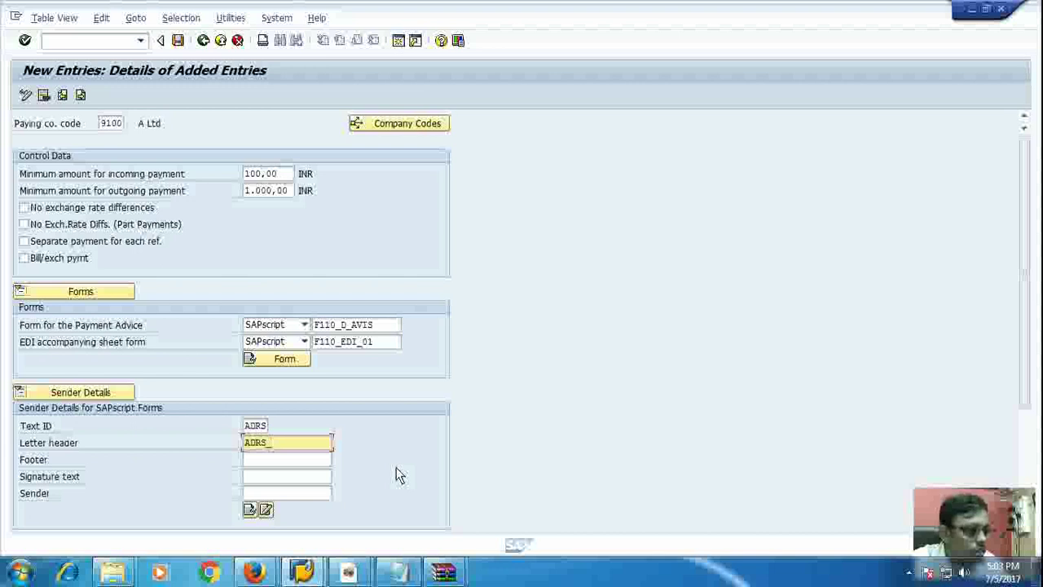
pyautogui.write('HE')
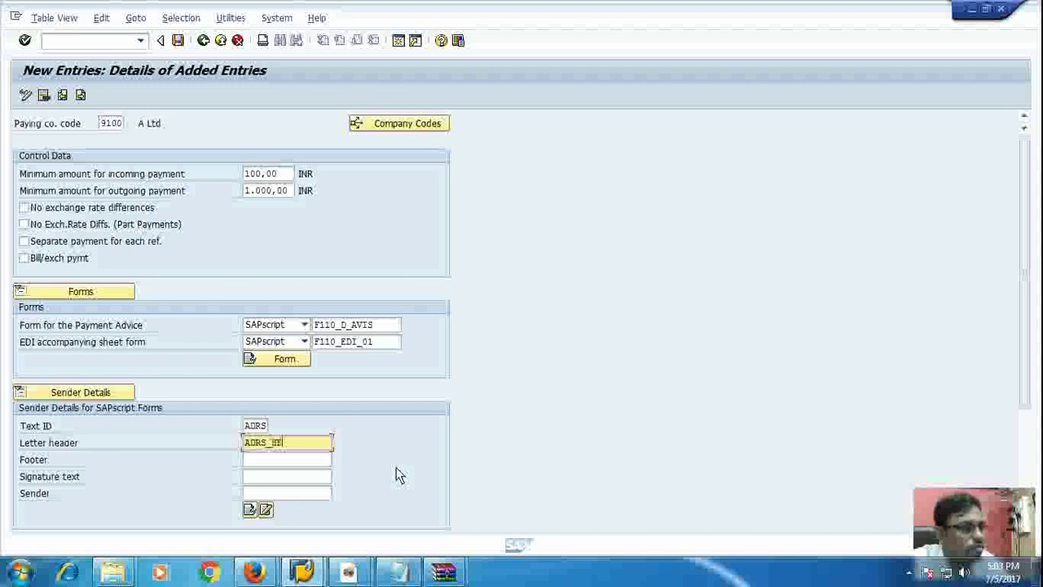
pyautogui.write('ADE')
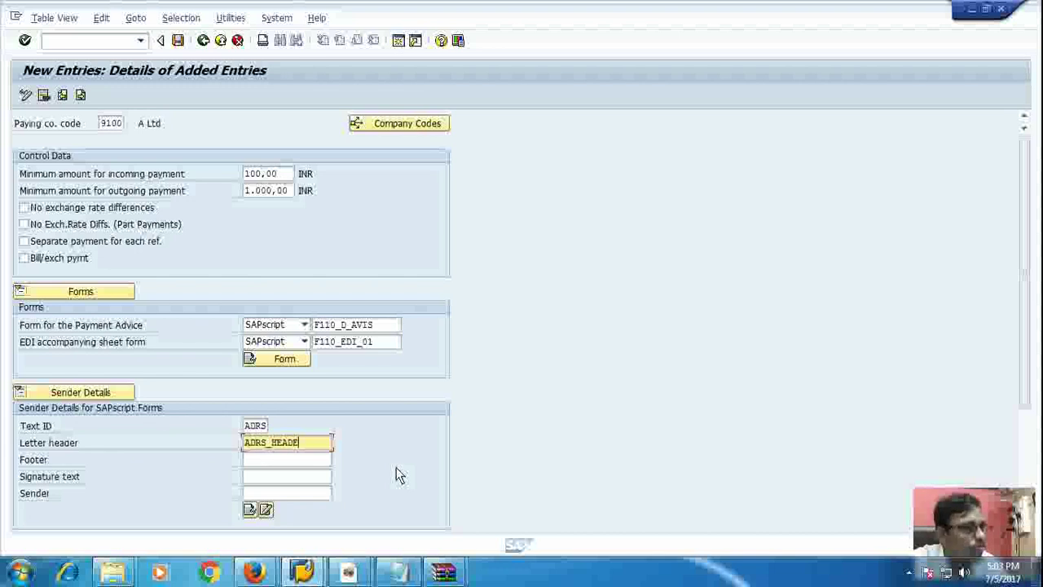
pyautogui.write('R')
pyautogui.press('Tab')
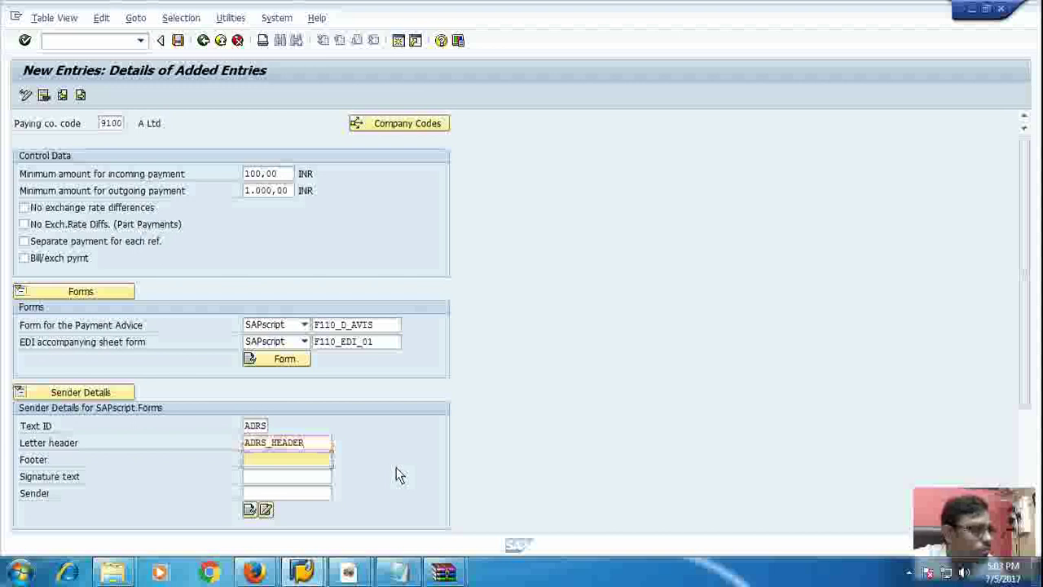
# Set the footer text for the SAPscript forms to ADRS_FOOTER
pyautogui.write('AD')
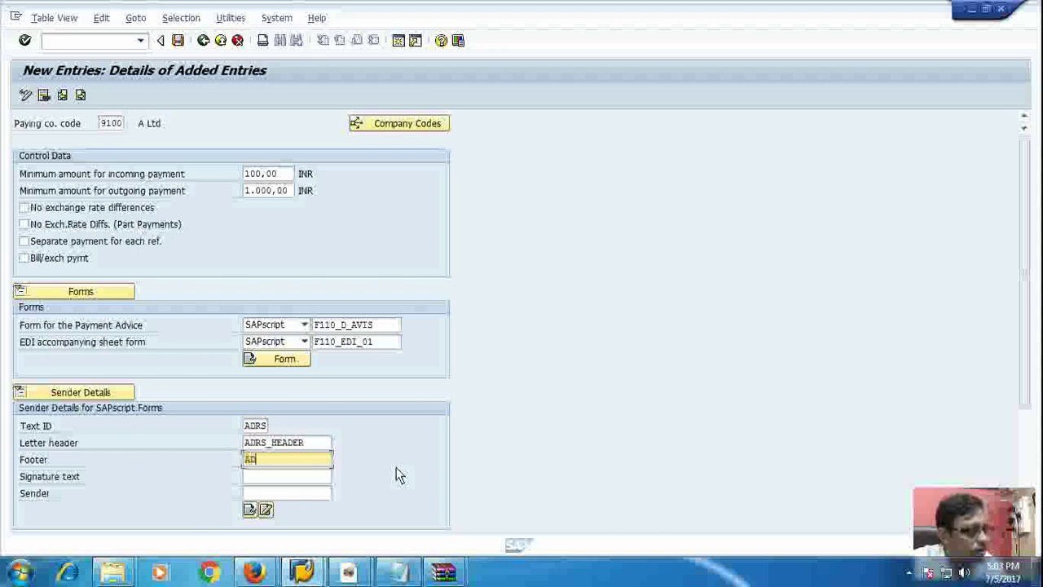
pyautogui.write('RS_')
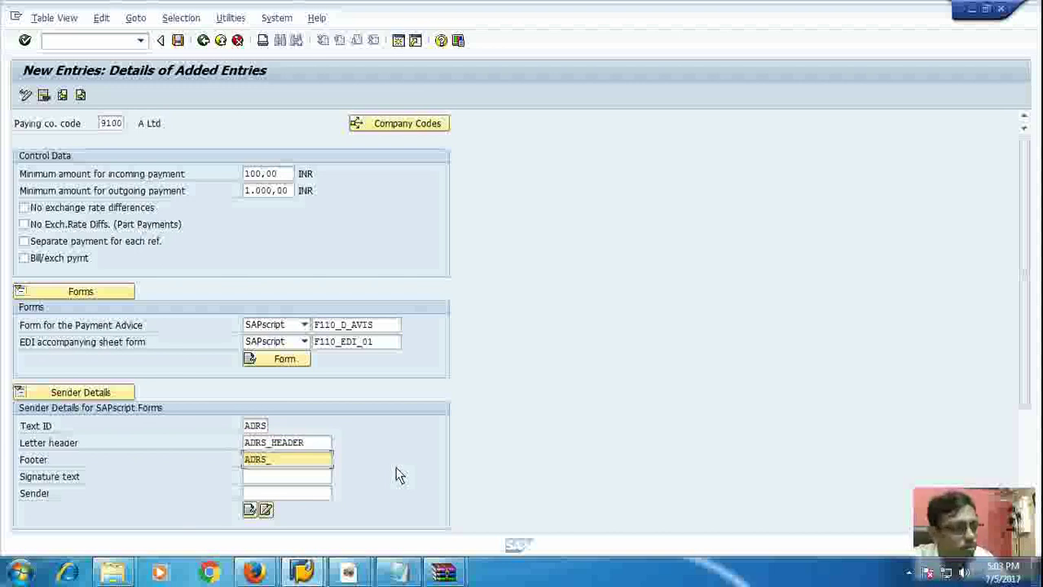
pyautogui.write('FOO')
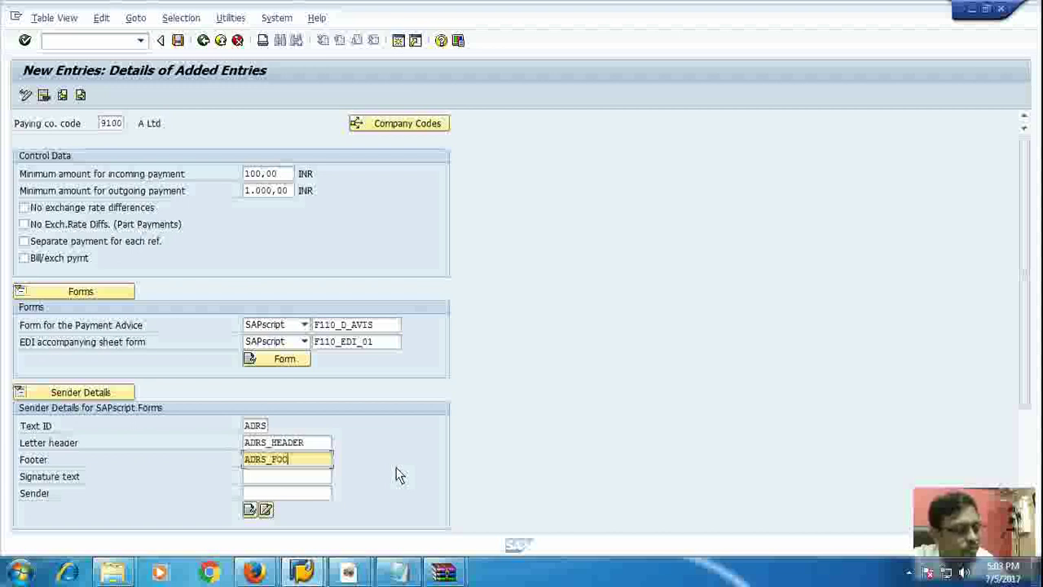
pyautogui.write('TER')
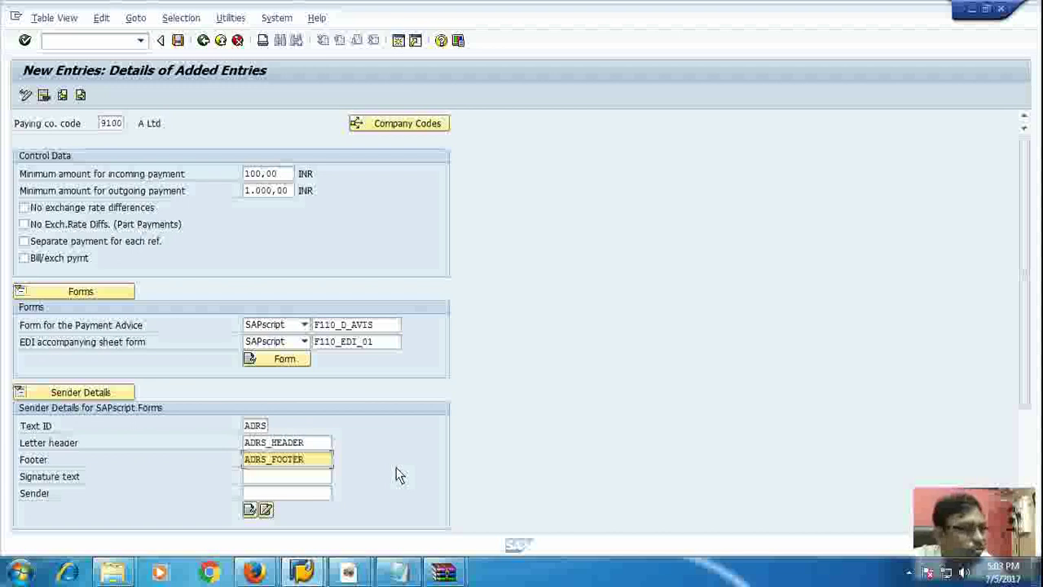
pyautogui.press('Tab')
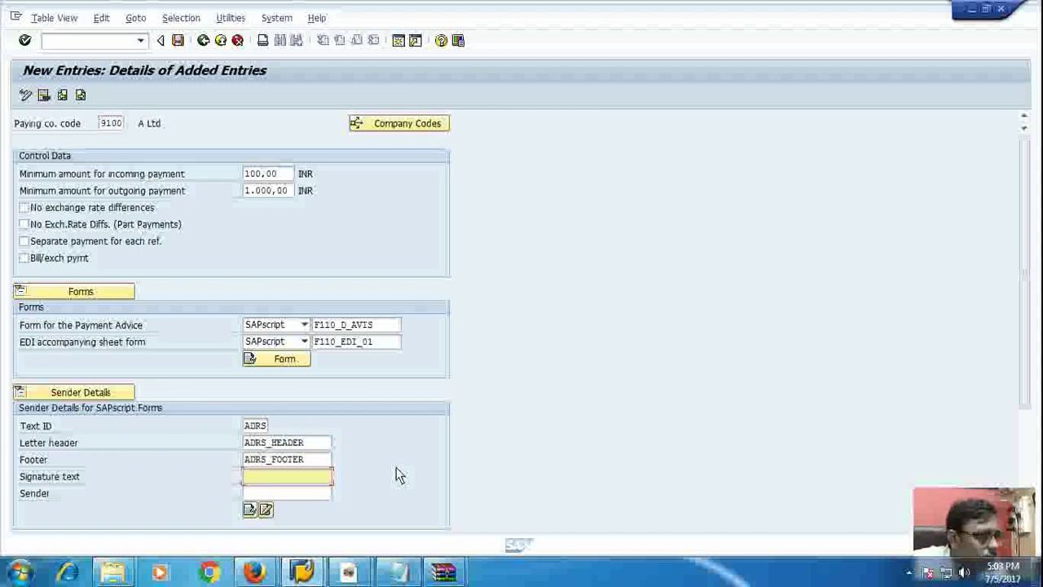
# Set the signature text for the SAPscript forms to ADRS_SIGNATURE
pyautogui.write('ADRS_')
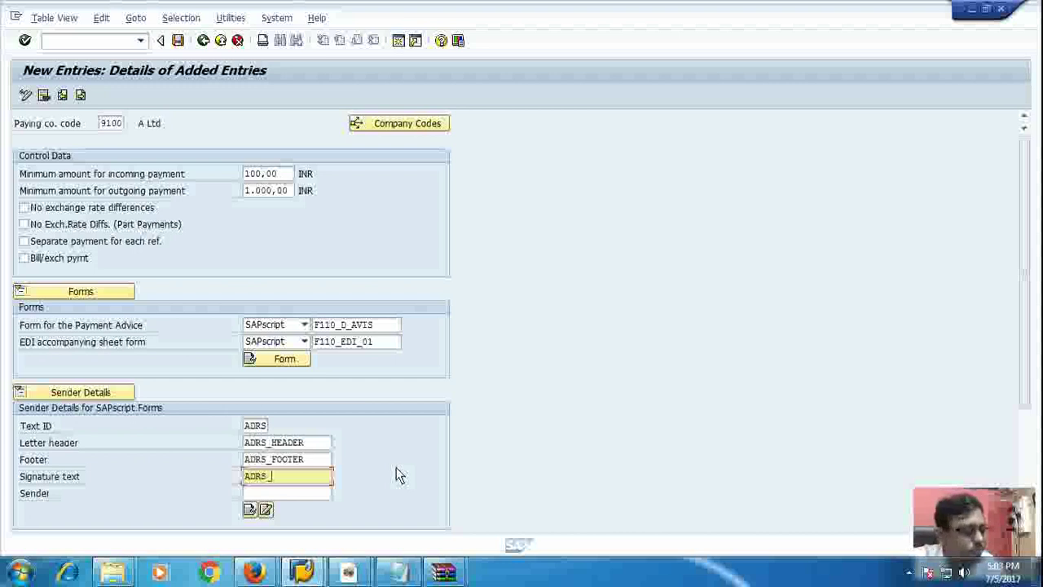
pyautogui.write('SIG')
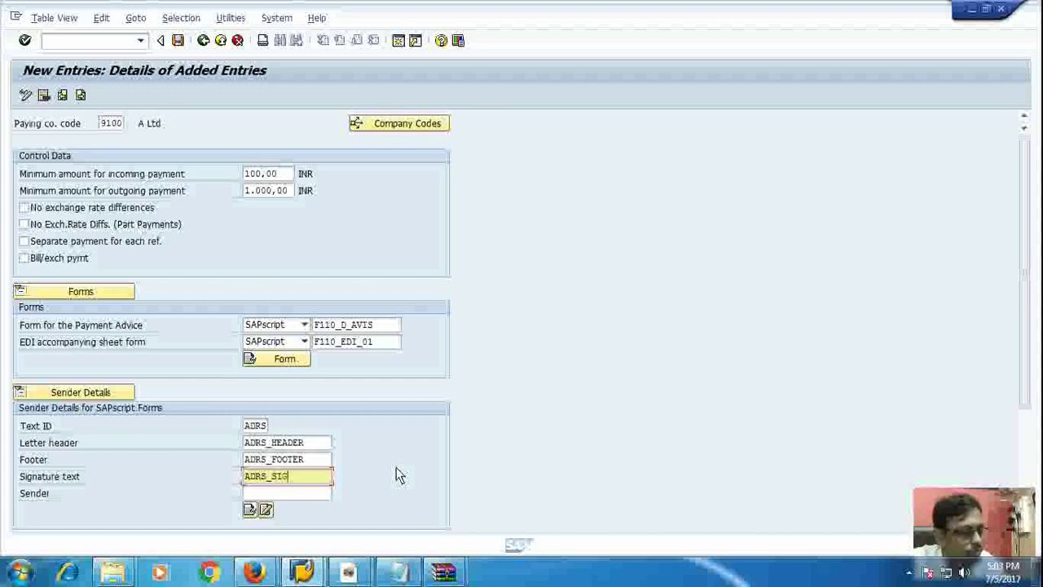
pyautogui.write('NATURE')
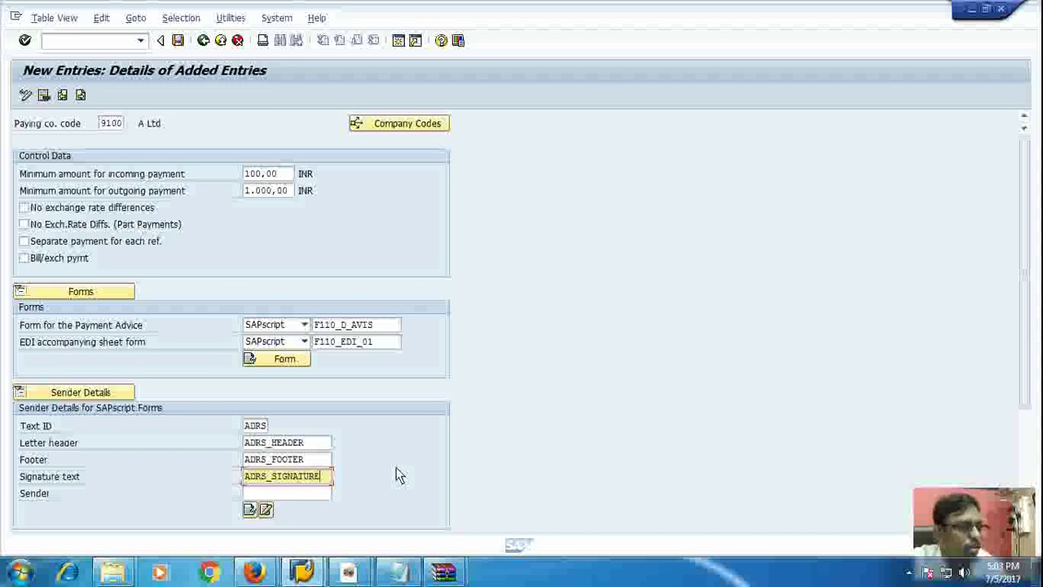
pyautogui.press('Tab')
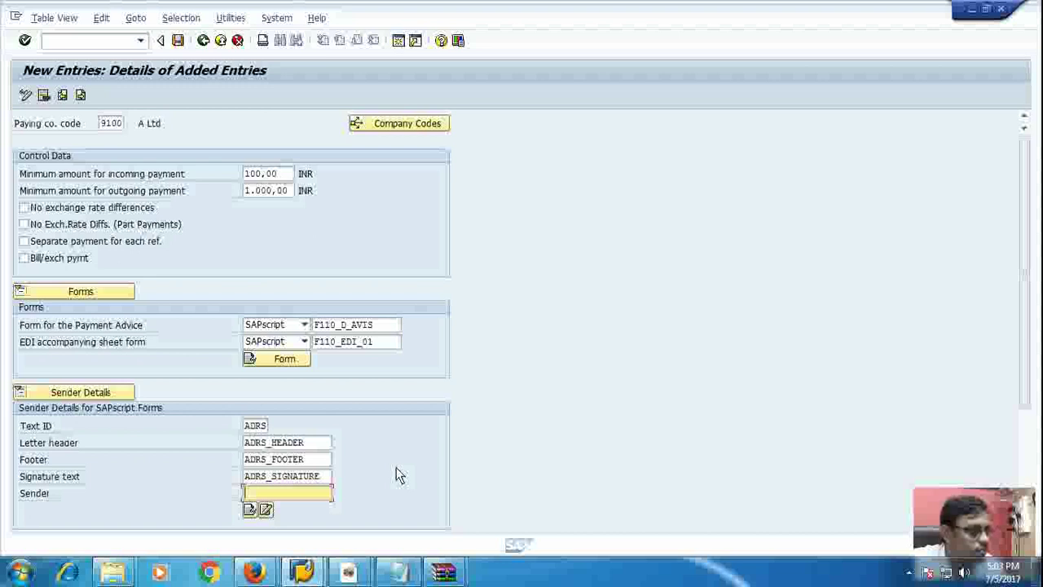
# Set the sender text for the SAPscript forms to ADRS_SENDER
pyautogui.write('ADRS')
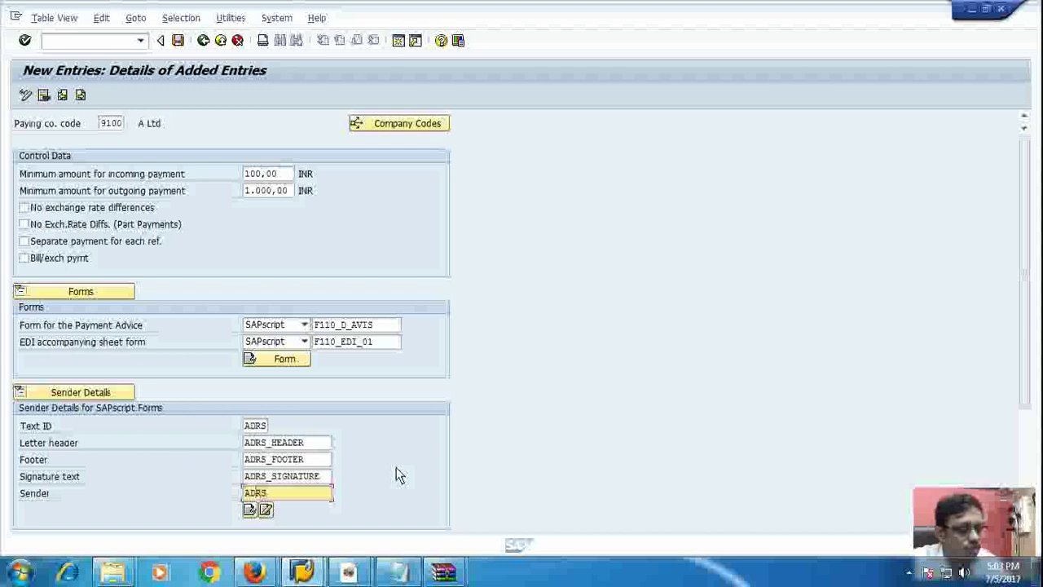
pyautogui.write('_SI')
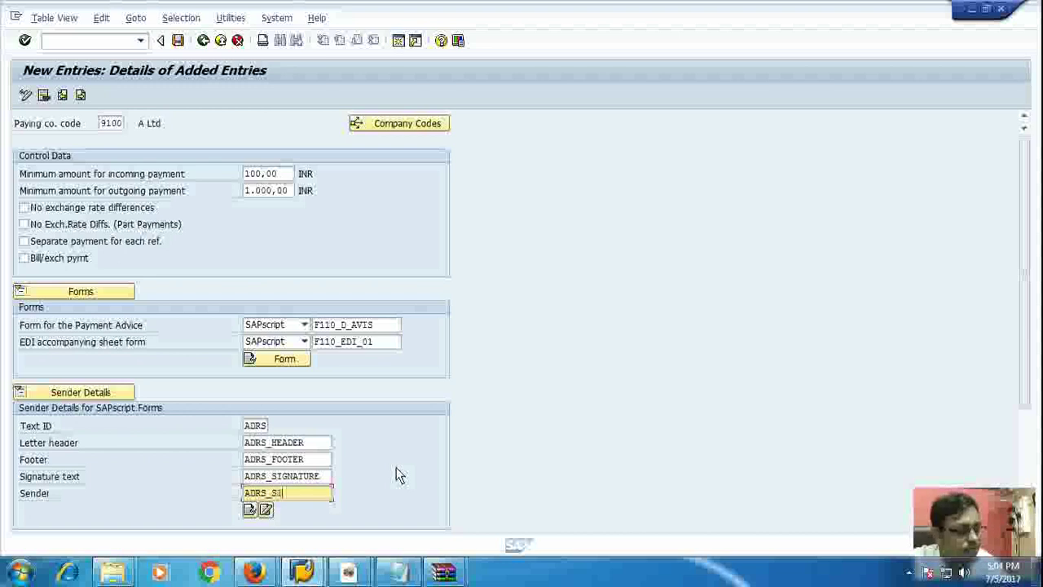
pyautogui.press('BackSpace')
pyautogui.press('BackSpace')
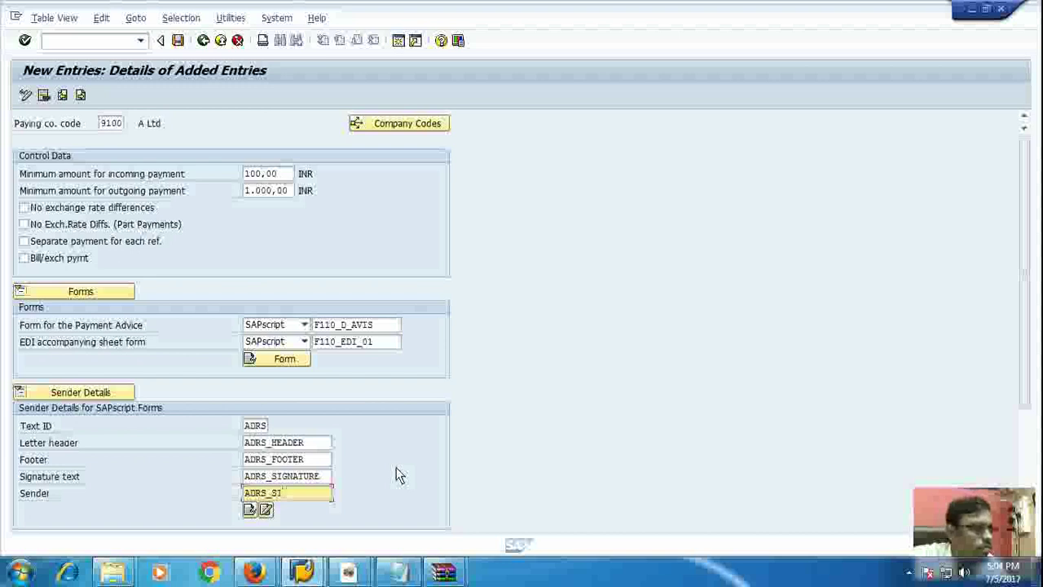
pyautogui.write('SENDE')
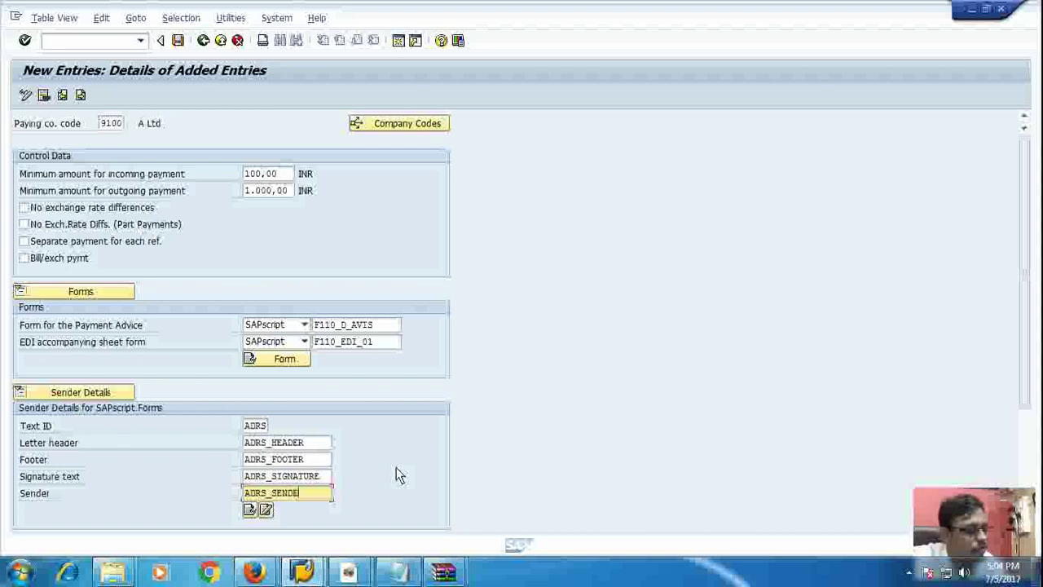
pyautogui.write('R')
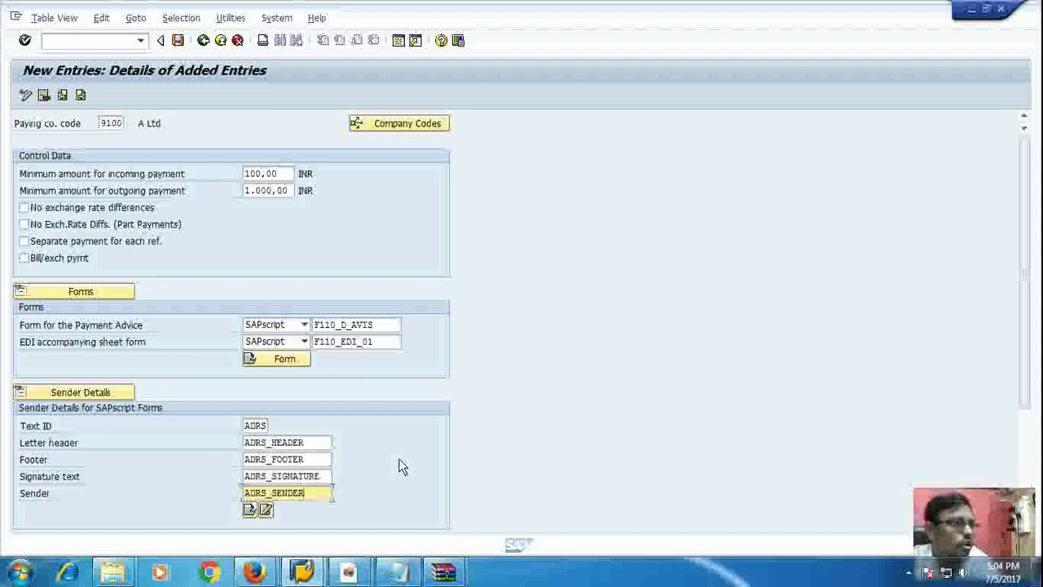
# Save the paying company code entry with the proposed customizing request and return to the implementation guide structure
pyautogui.scroll(-2, 400, 466)
pyautogui.scroll(-5, 399, 466)
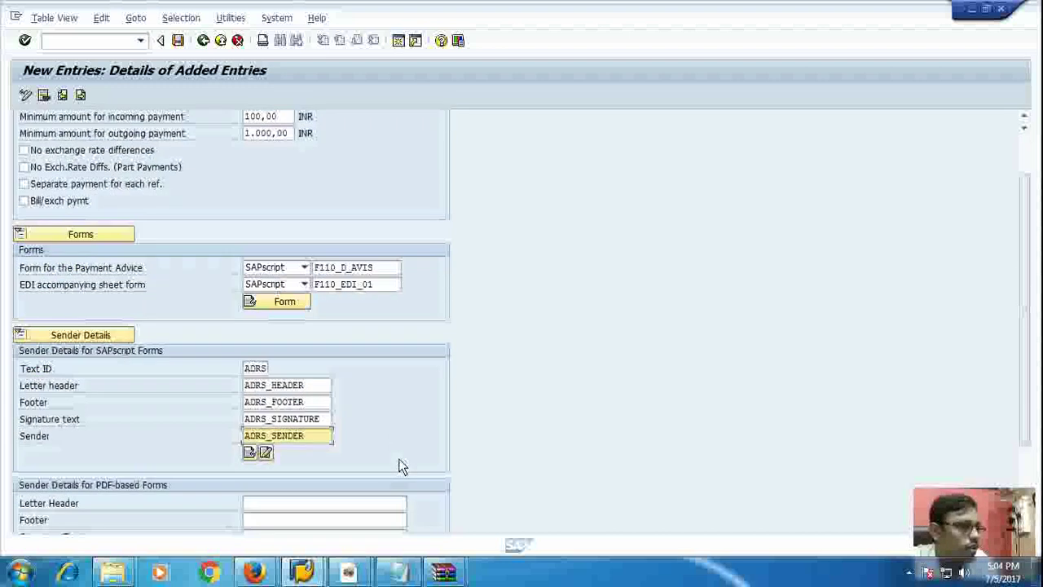
pyautogui.scroll(-1, 399, 466)
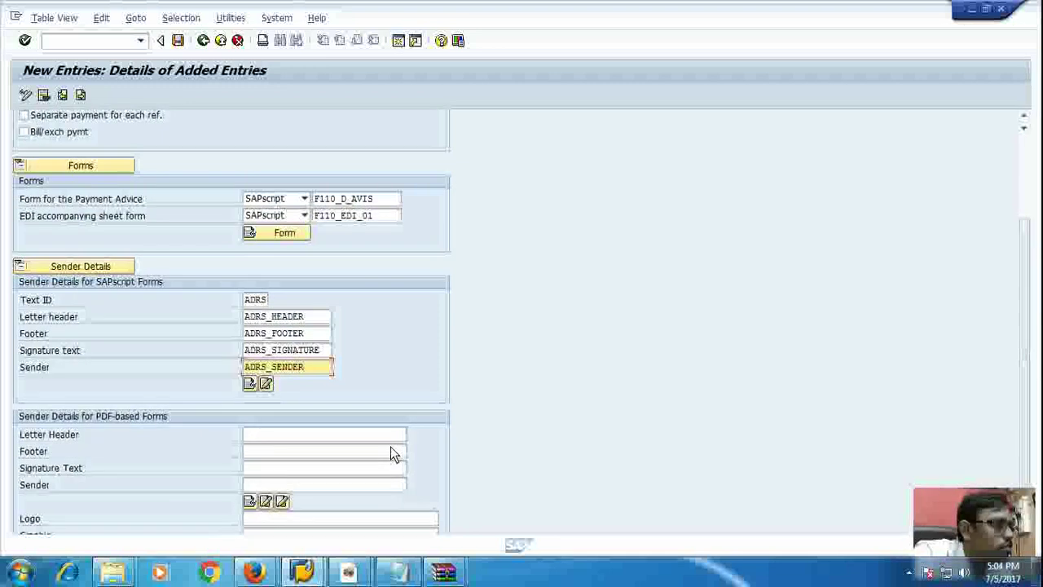
pyautogui.scroll(-2, 390, 448)
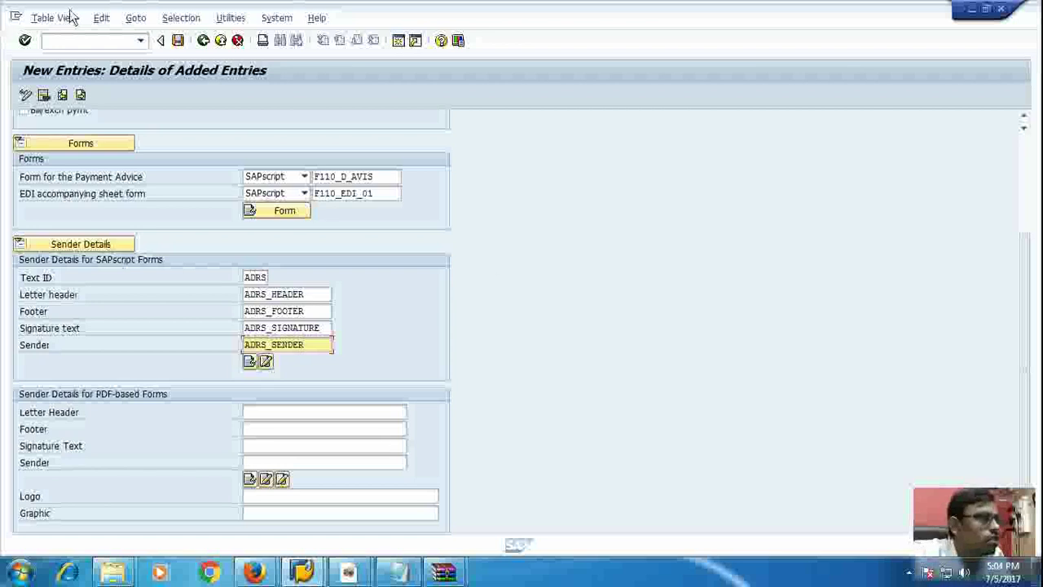
pyautogui.click(177, 39)
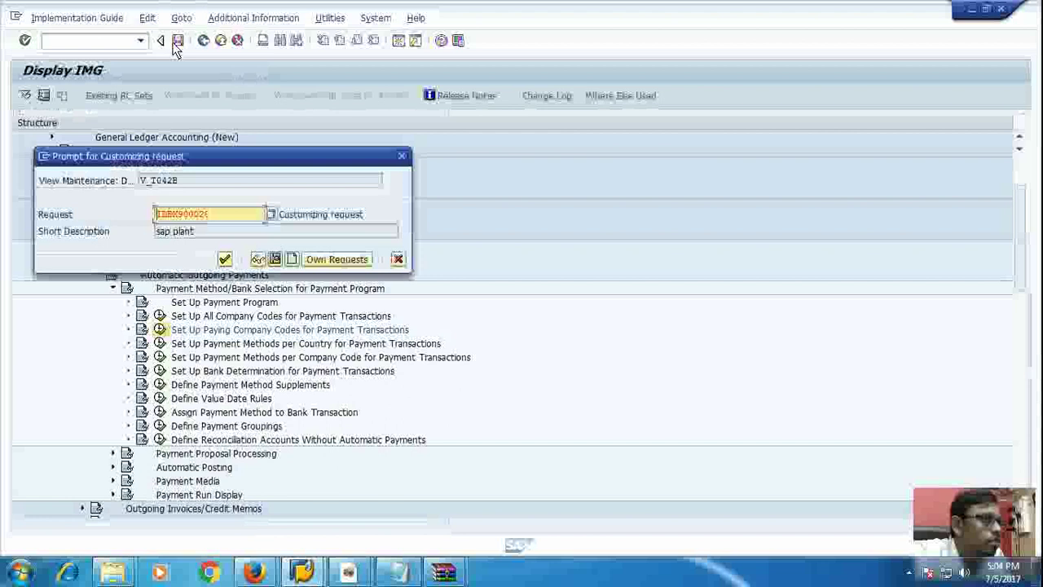
pyautogui.click(224, 259)
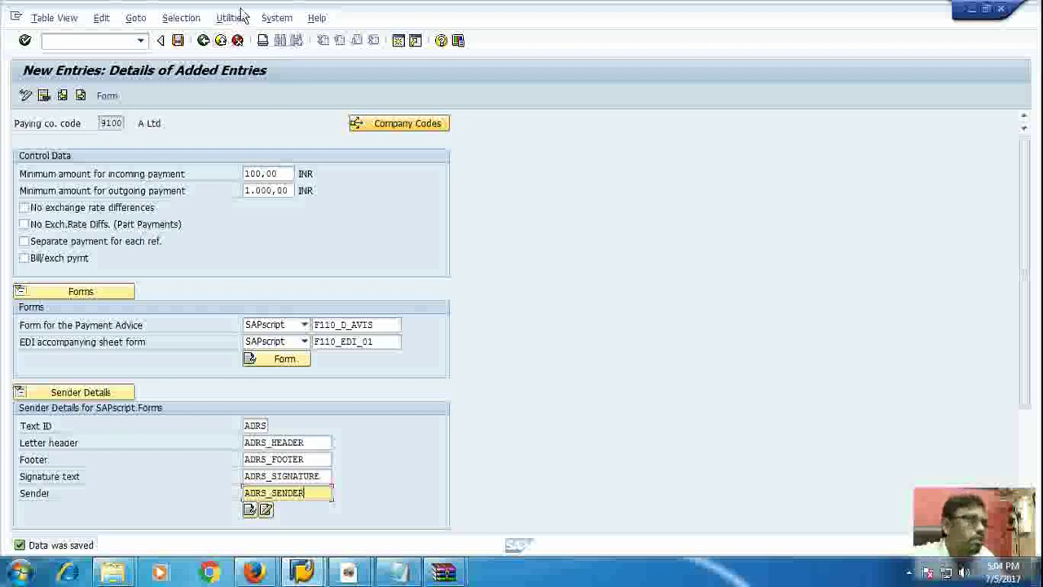
pyautogui.click(220, 40)
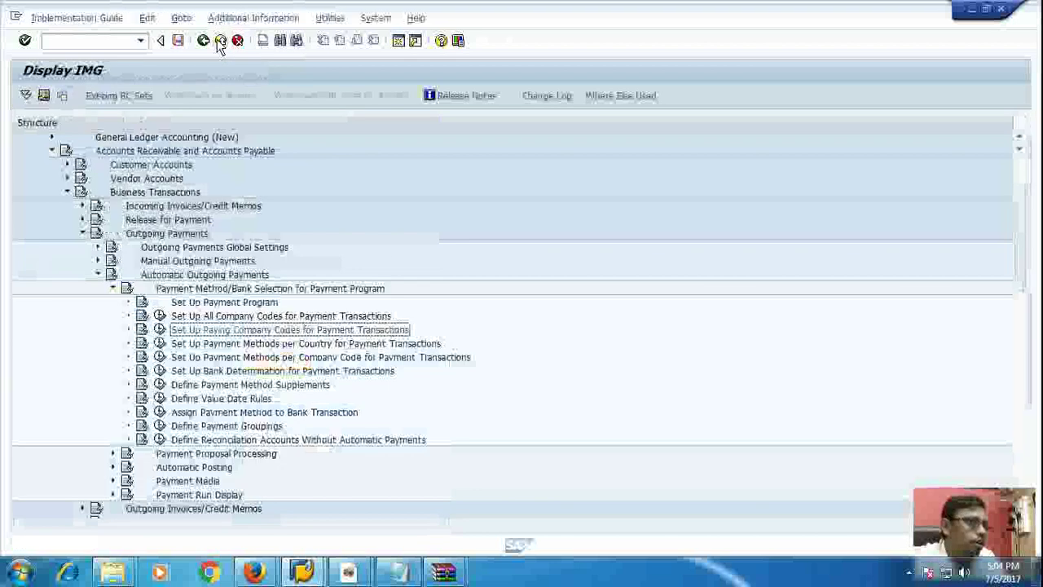
# Open Set Up Payment Methods per Country for Payment Transactions and review the detail settings of India's payment method C, Cheque
pyautogui.click(160, 344)
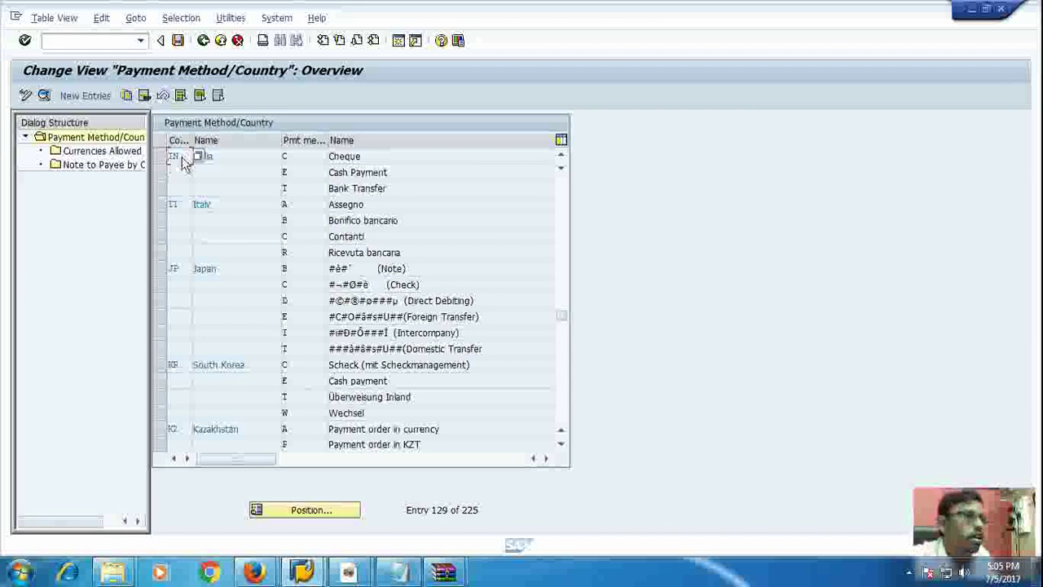
pyautogui.doubleClick(183, 162)
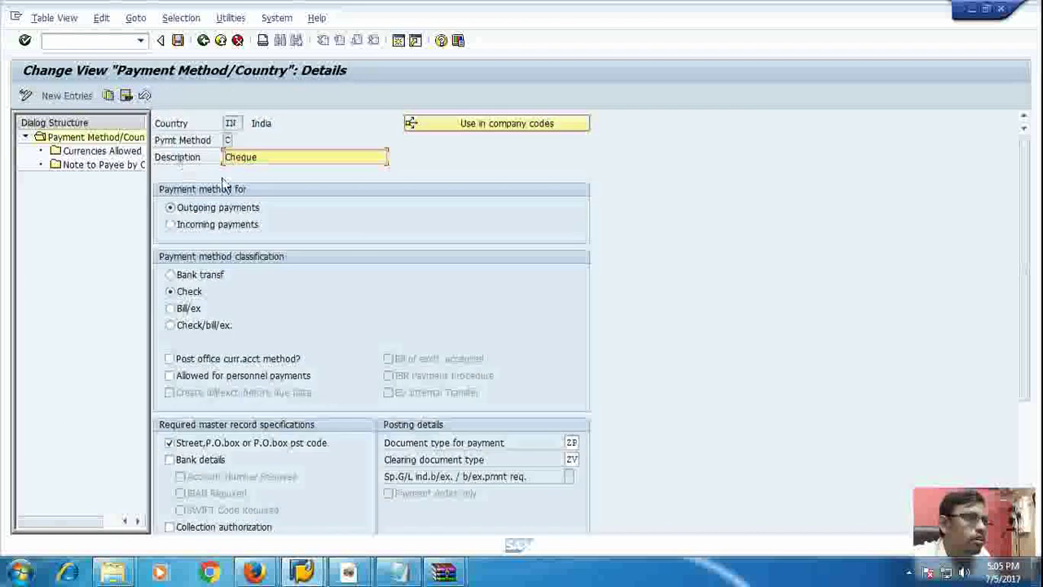
pyautogui.scroll(-5, 365, 242)
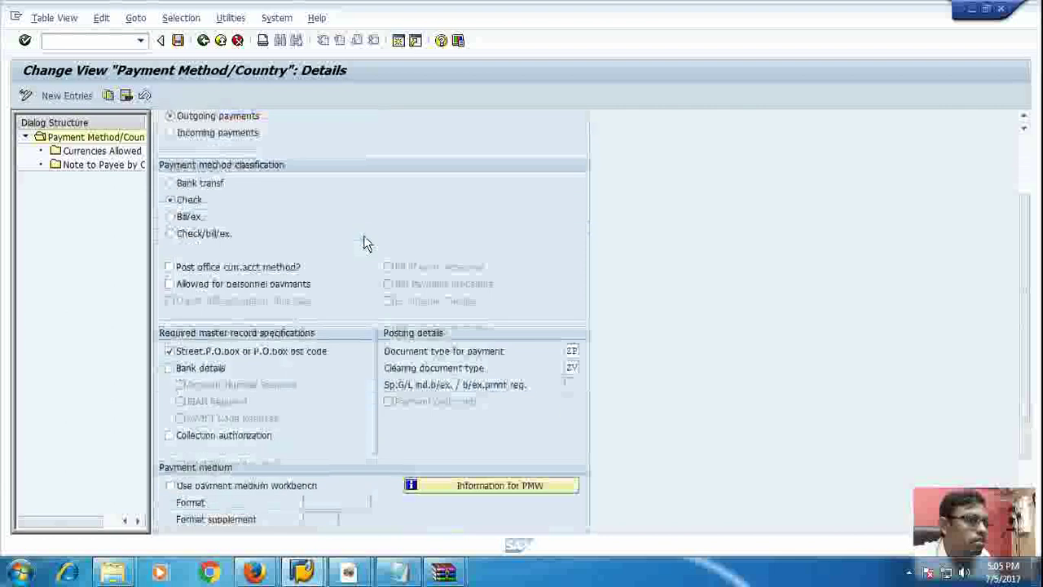
pyautogui.scroll(-1, 365, 242)
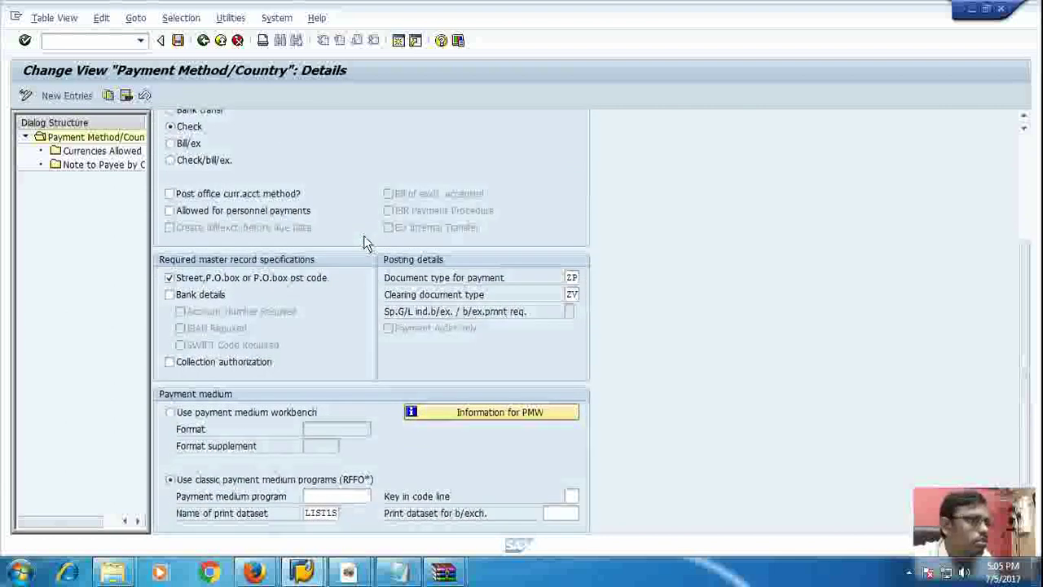
pyautogui.scroll(6, 365, 242)
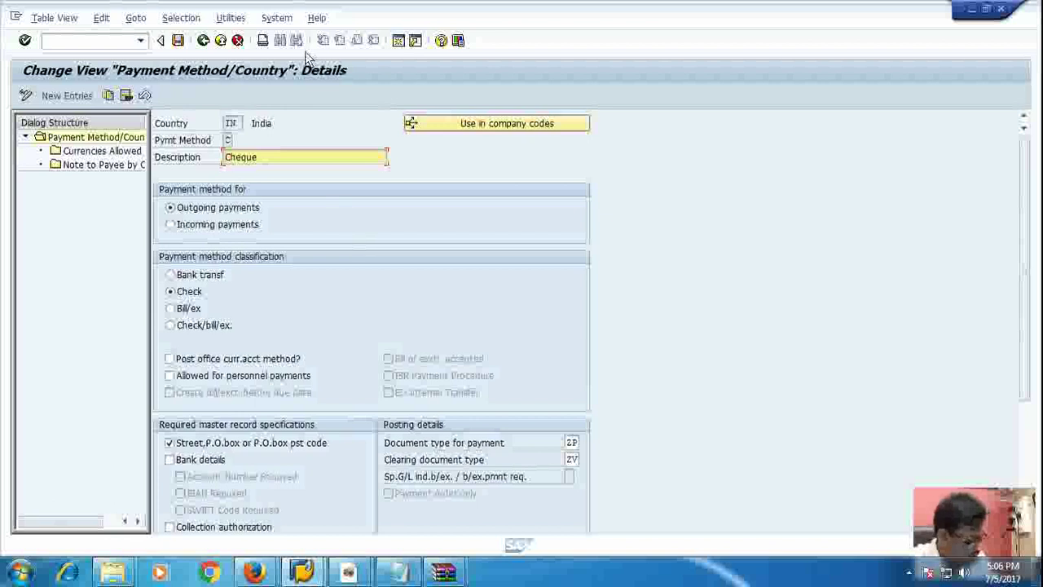
pyautogui.scroll(-3, 308, 57)
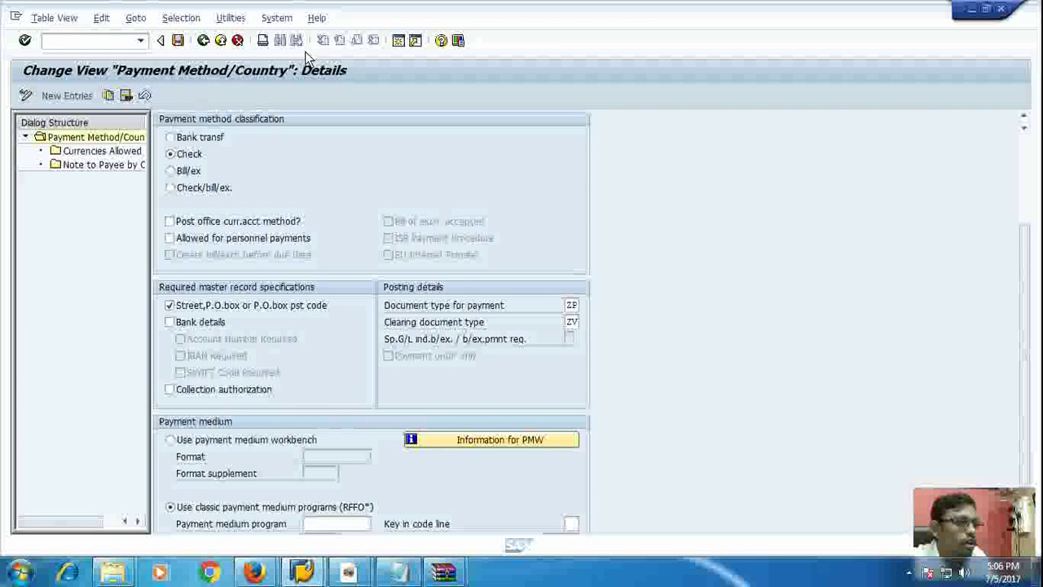
pyautogui.scroll(-1, 308, 57)
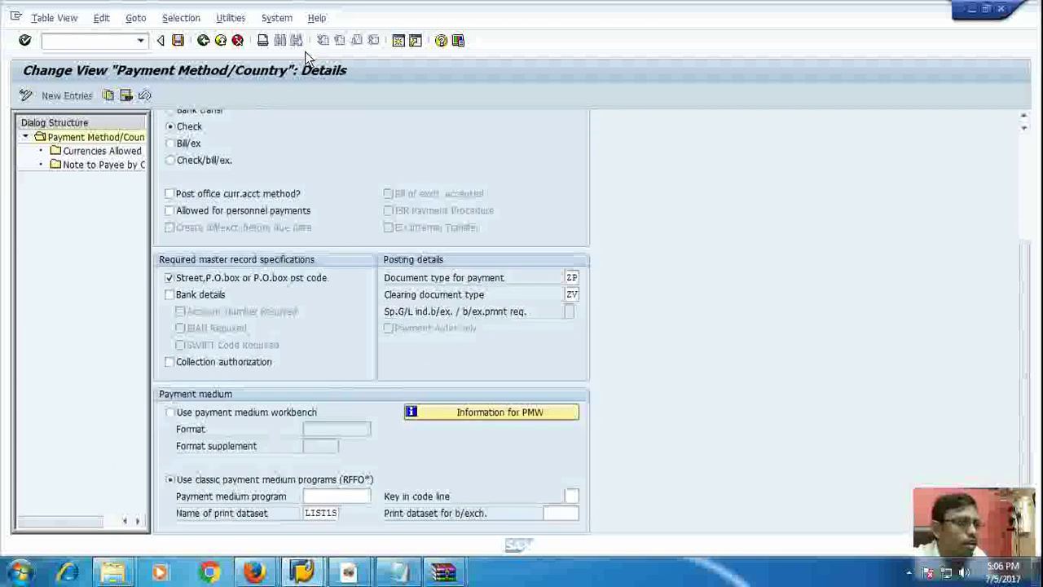
# Try to assign RFFUUS_C as the classic payment medium program for India's Cheque payment method
pyautogui.click(344, 497)
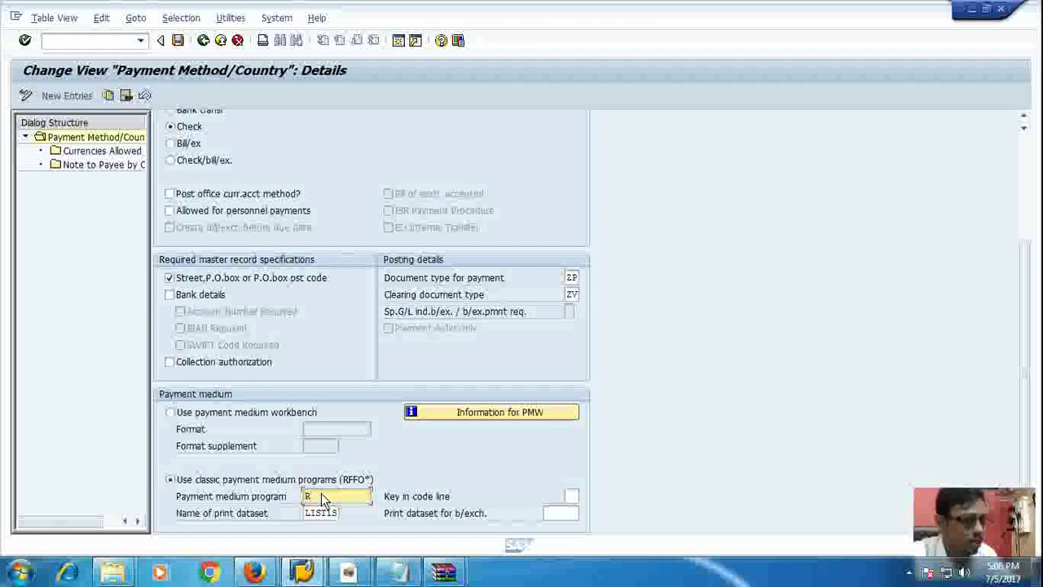
pyautogui.write('FF')
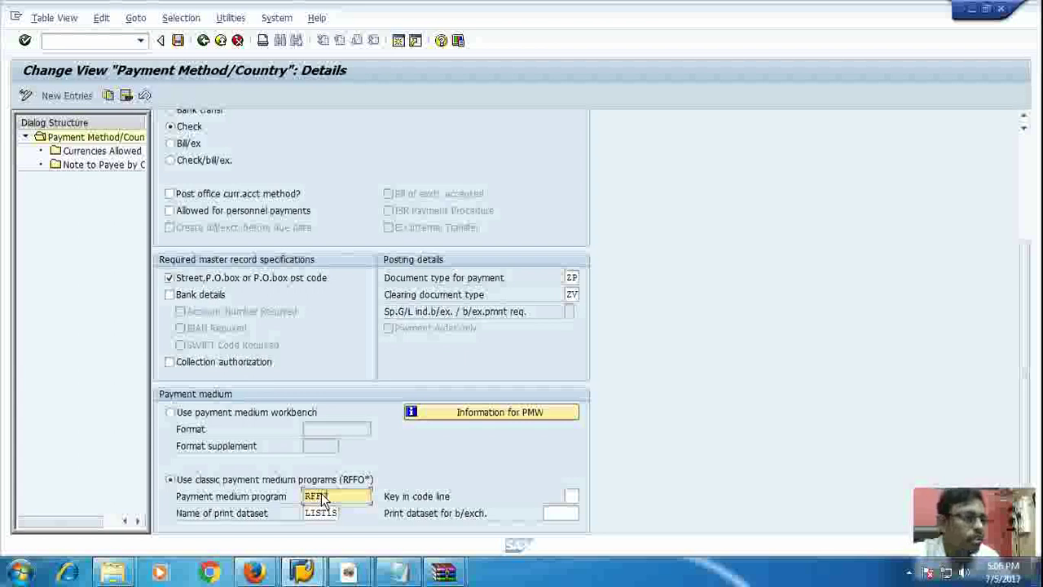
pyautogui.write('OU')
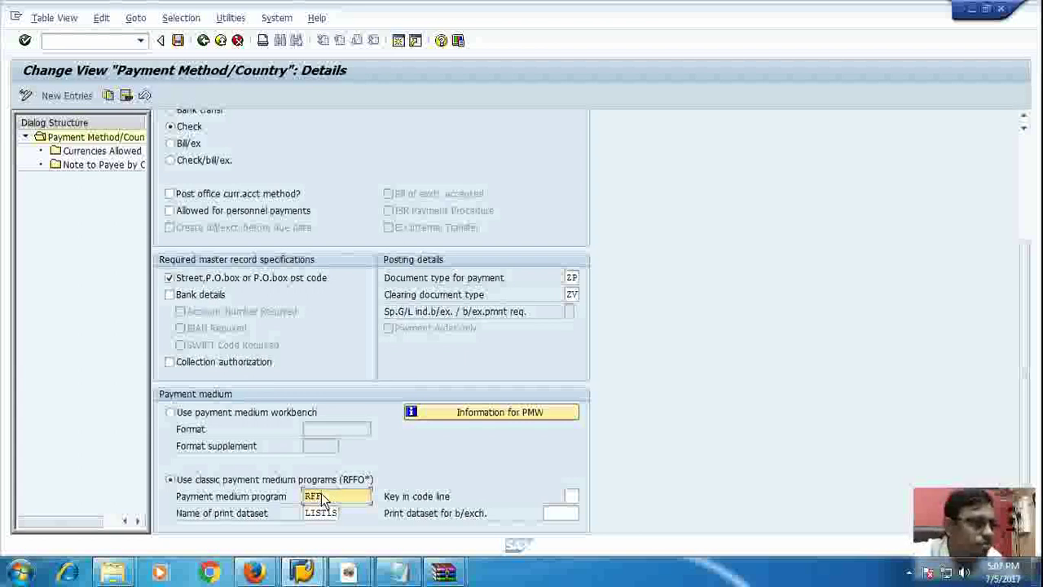
pyautogui.write('OUS')
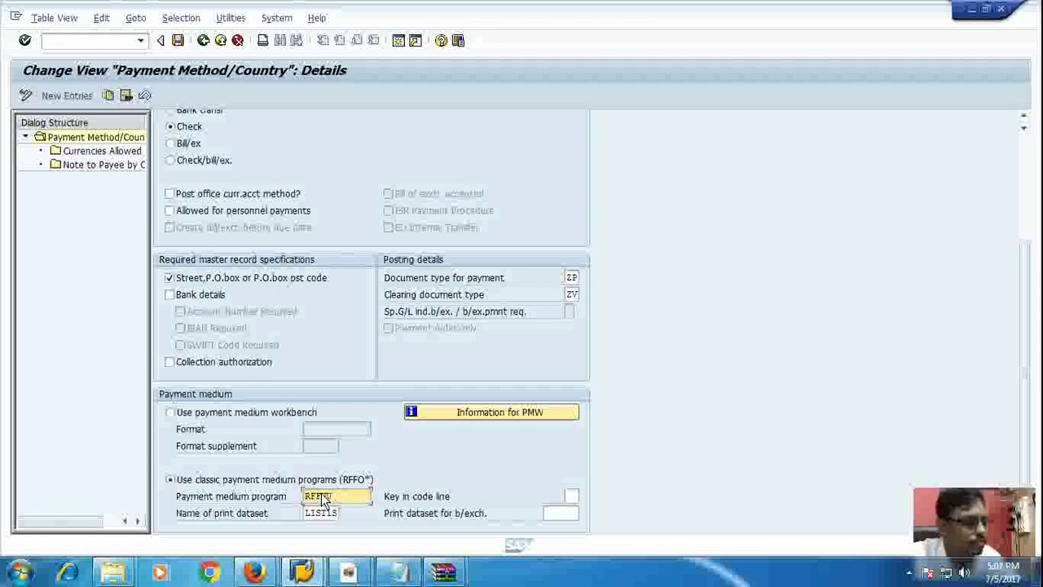
pyautogui.write('_C')
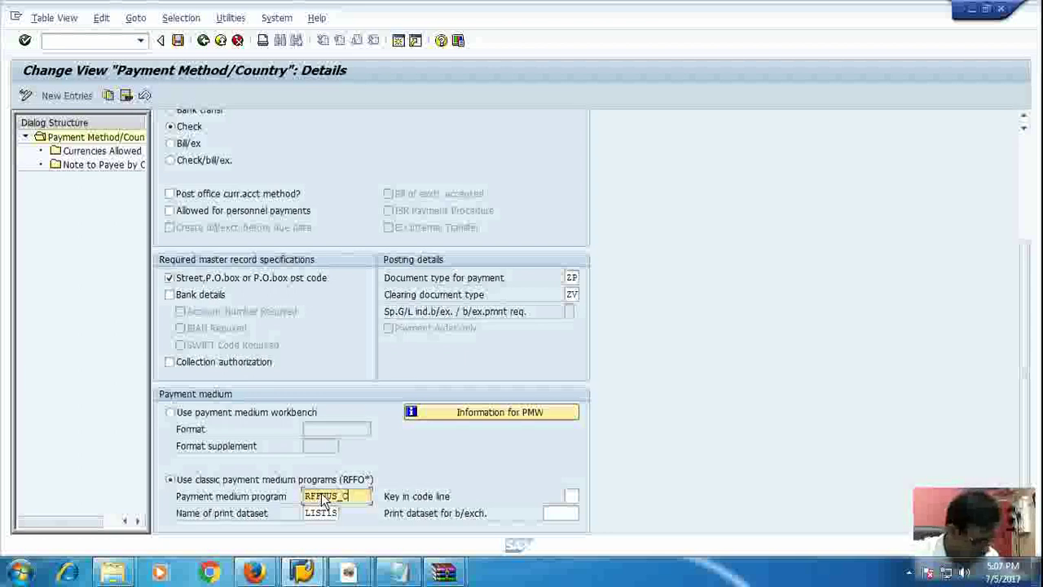
pyautogui.press('Return')
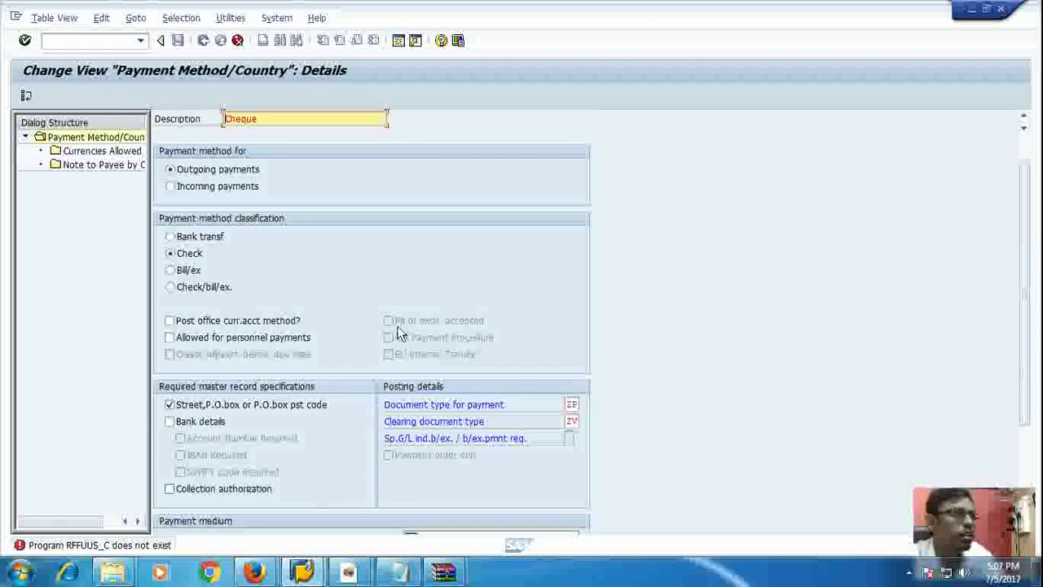
# Clear the payment medium program entry of the Cheque payment method
pyautogui.scroll(1, 385, 139)
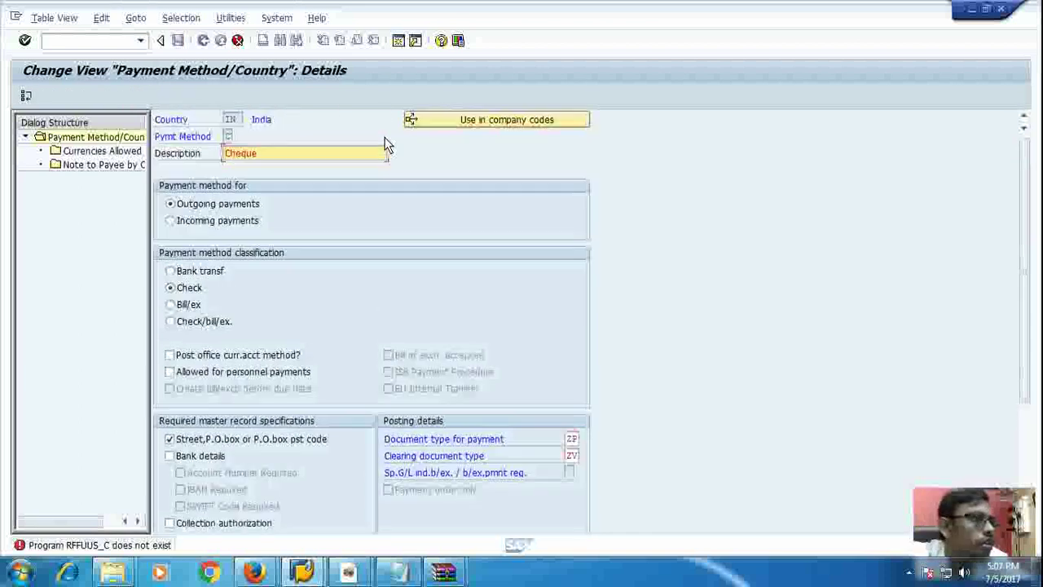
pyautogui.click(377, 163)
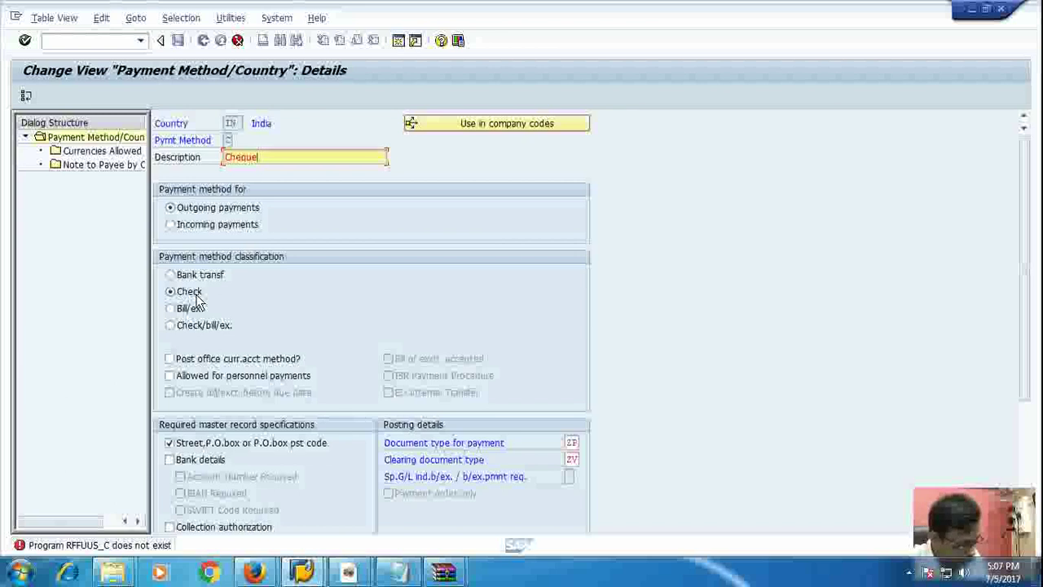
pyautogui.scroll(-5, 196, 301)
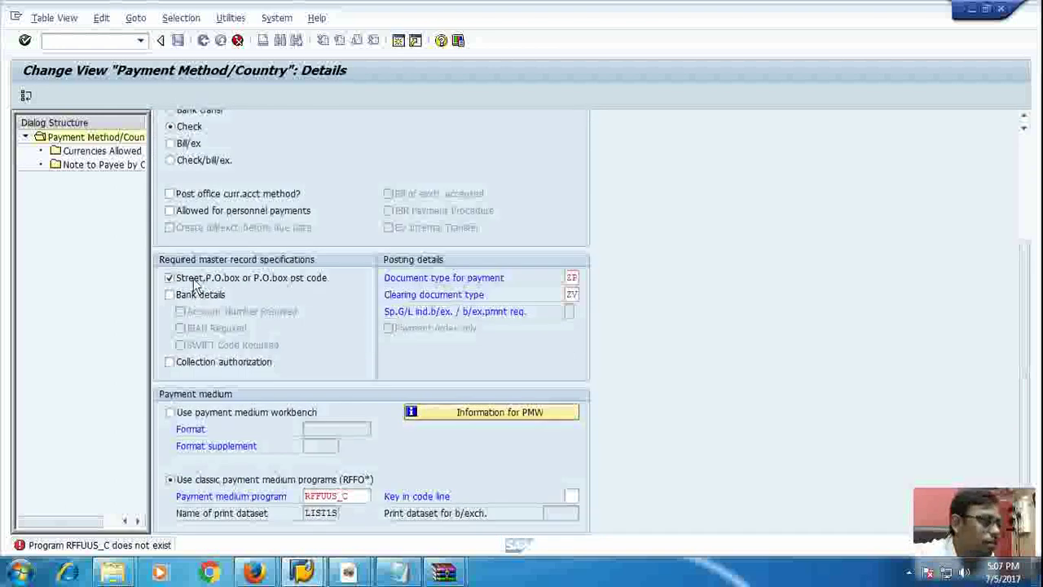
pyautogui.click(364, 497)
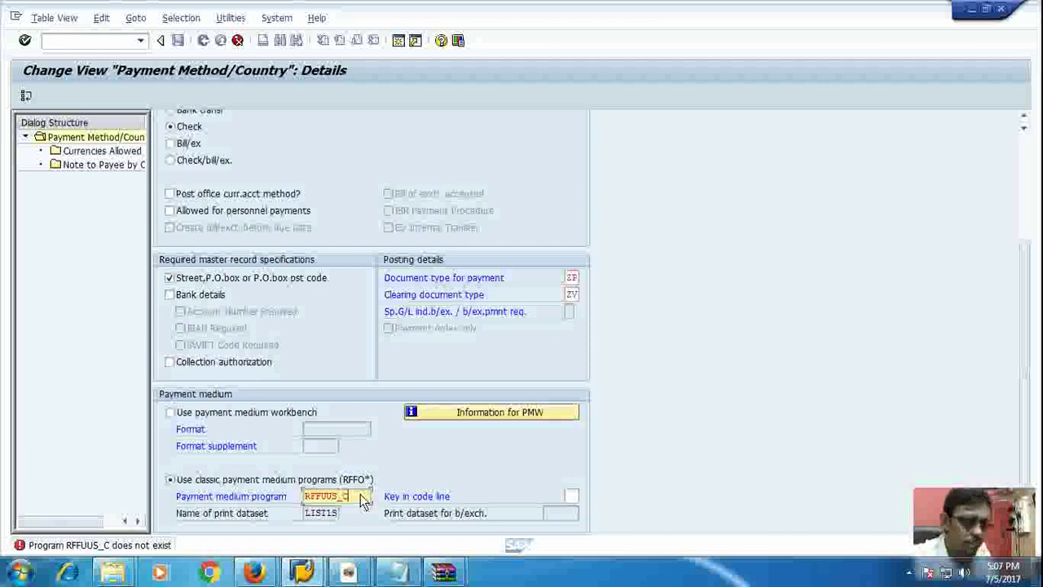
pyautogui.press('BackSpace')
pyautogui.press('BackSpace')
pyautogui.press('BackSpace')
pyautogui.press('BackSpace')
pyautogui.press('BackSpace')
pyautogui.press('BackSpace')
pyautogui.press('BackSpace')
pyautogui.press('BackSpace')
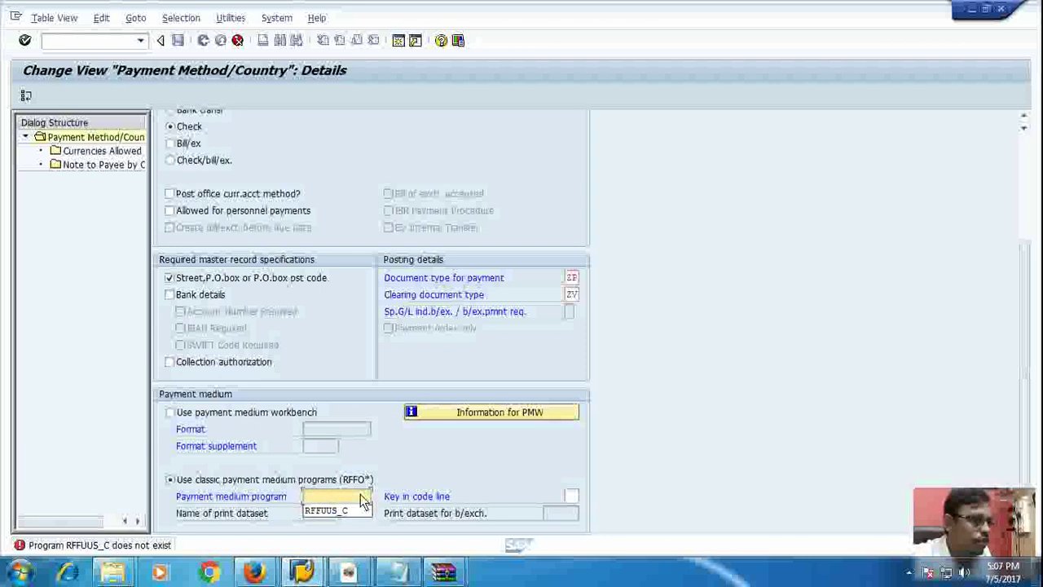
pyautogui.click(412, 474)
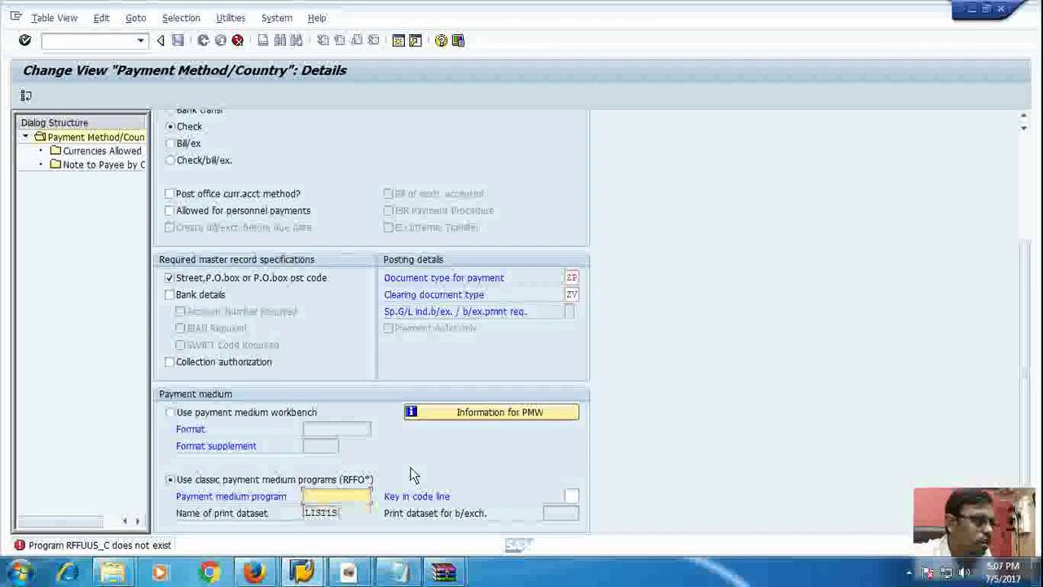
pyautogui.scroll(3, 378, 409)
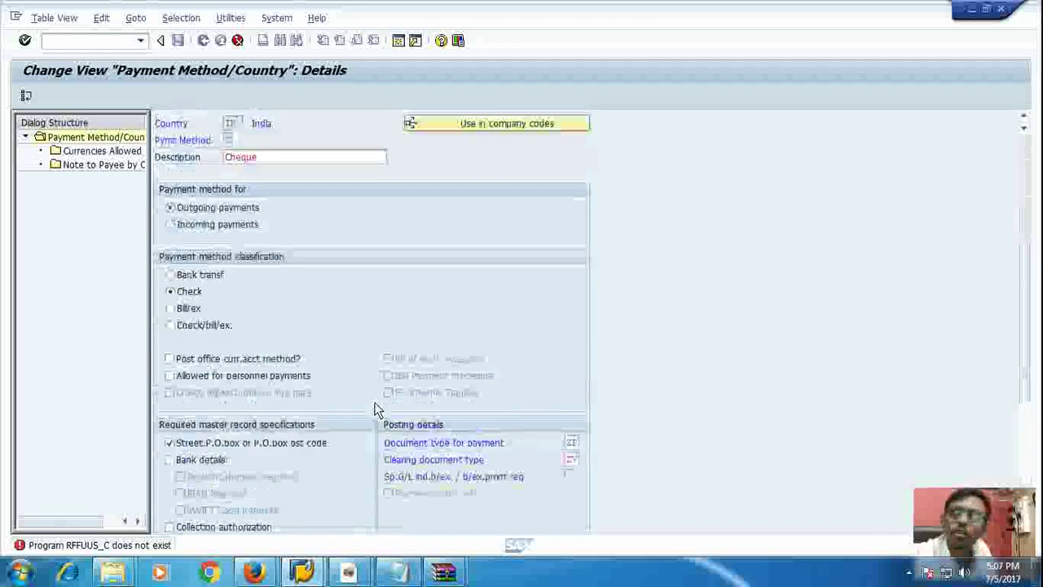
# Discard the changes to India's Cheque payment method and exit to the SAP Easy Access screen
pyautogui.click(237, 41)
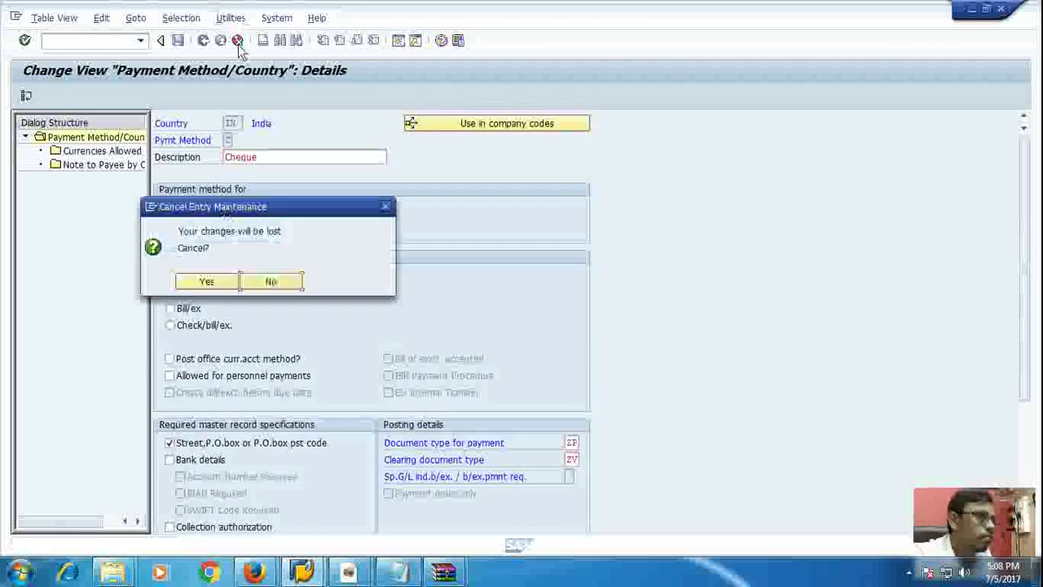
pyautogui.click(199, 282)
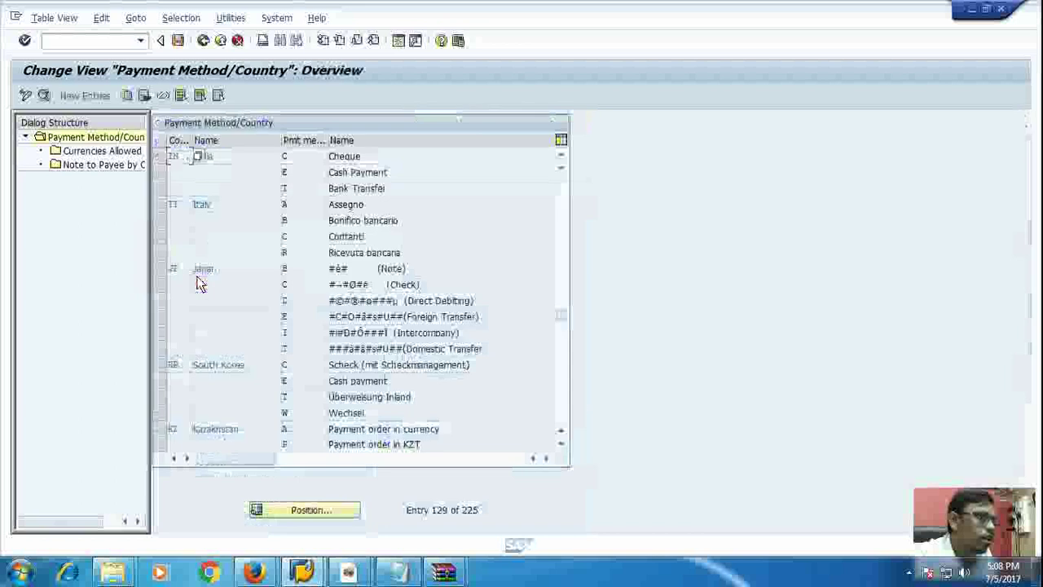
pyautogui.click(220, 41)
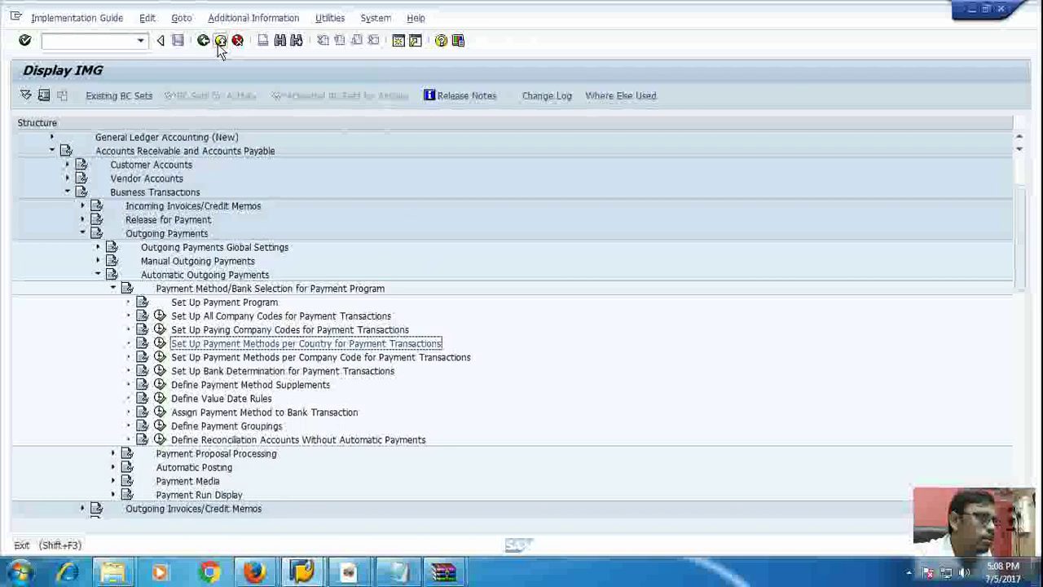
pyautogui.click(219, 43)
pyautogui.click(219, 42)
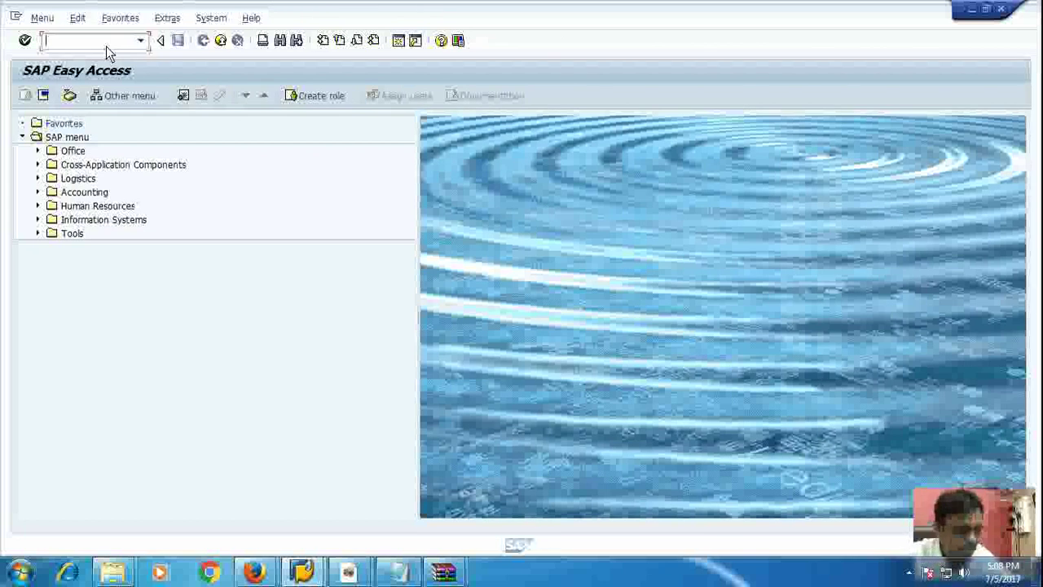
# Open the ABAP program execution transaction SA38
pyautogui.write('sa')
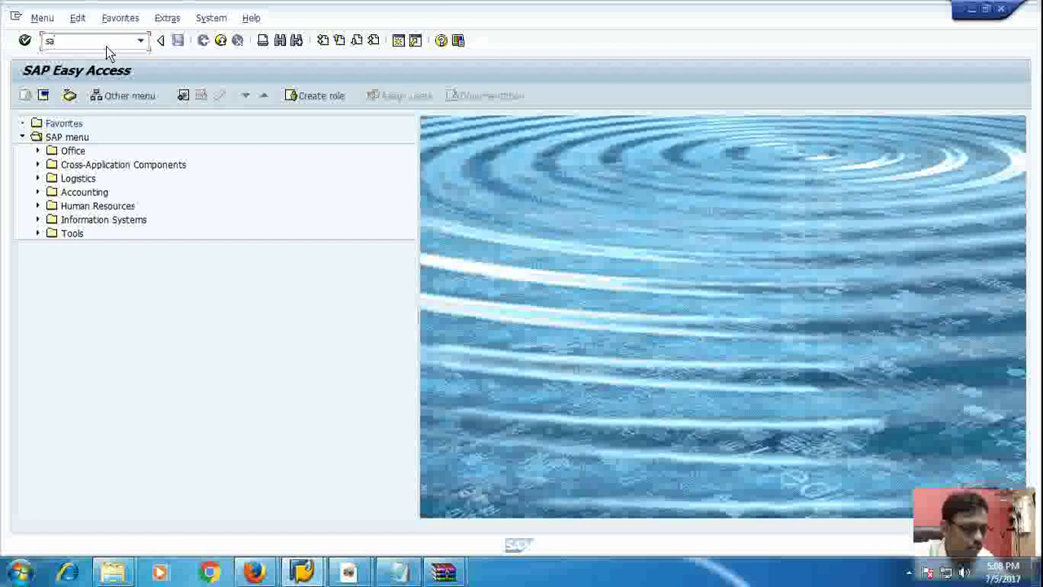
pyautogui.write('38')
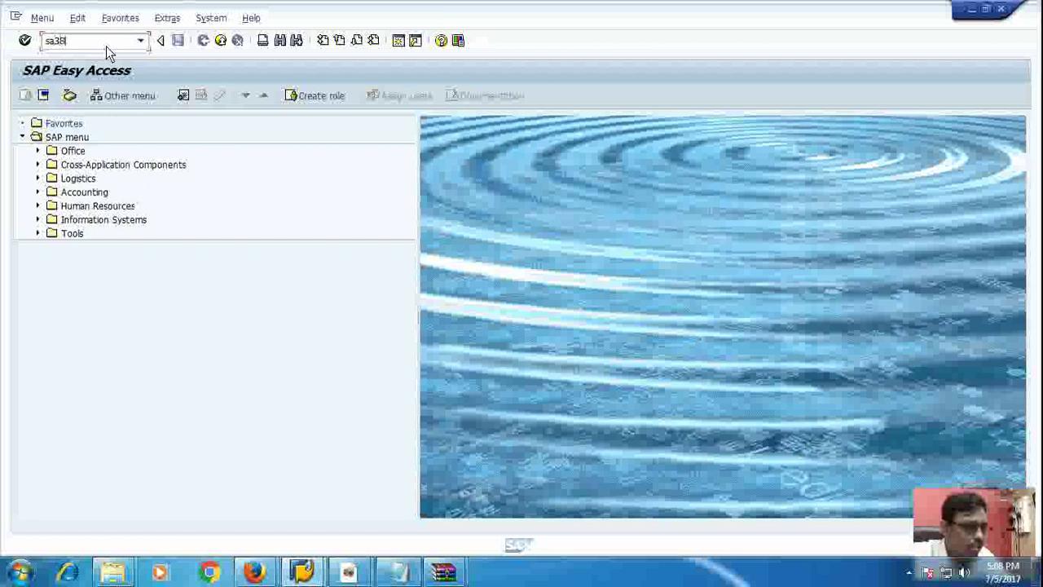
pyautogui.press('Return')
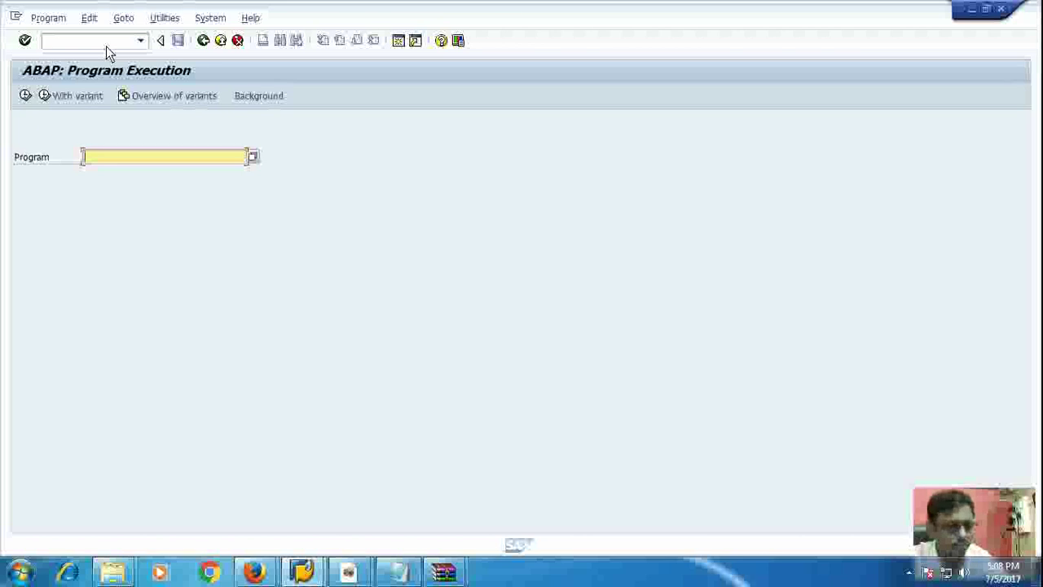
# Look up the program pattern RFFO* in the ABAP program directory and return to program execution
pyautogui.write('RFF')
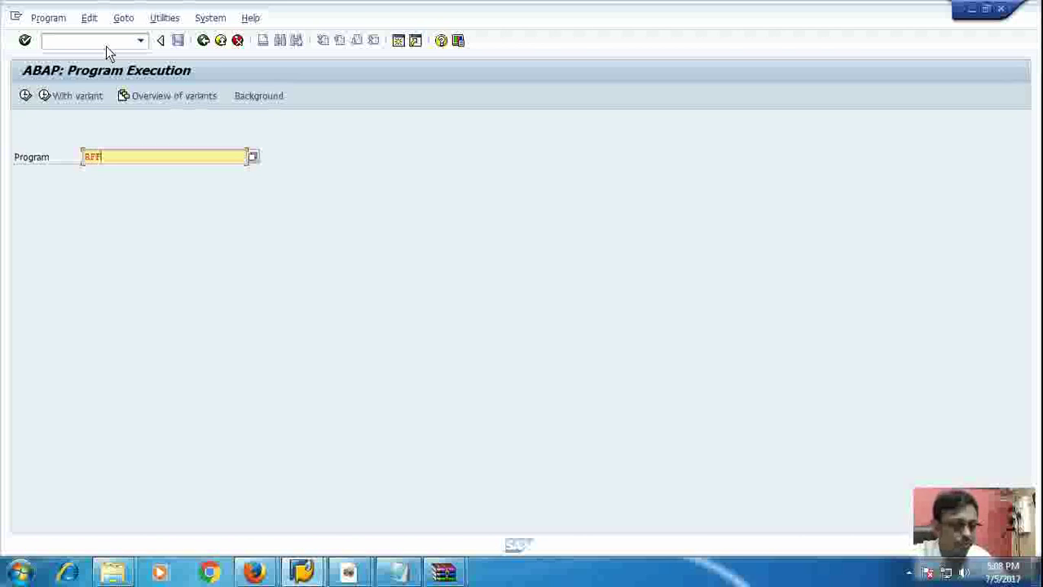
pyautogui.write('O')
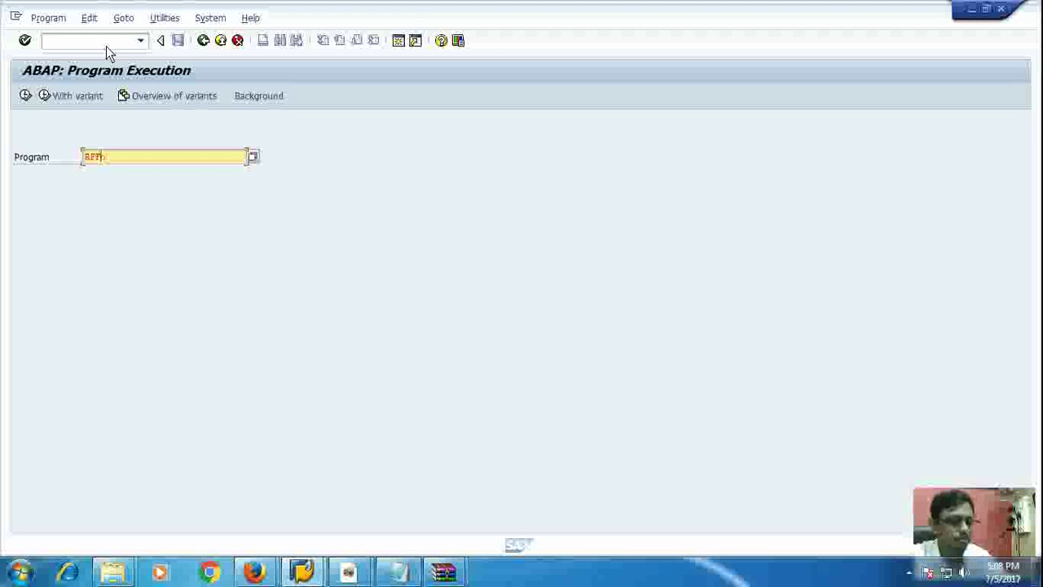
pyautogui.write('*')
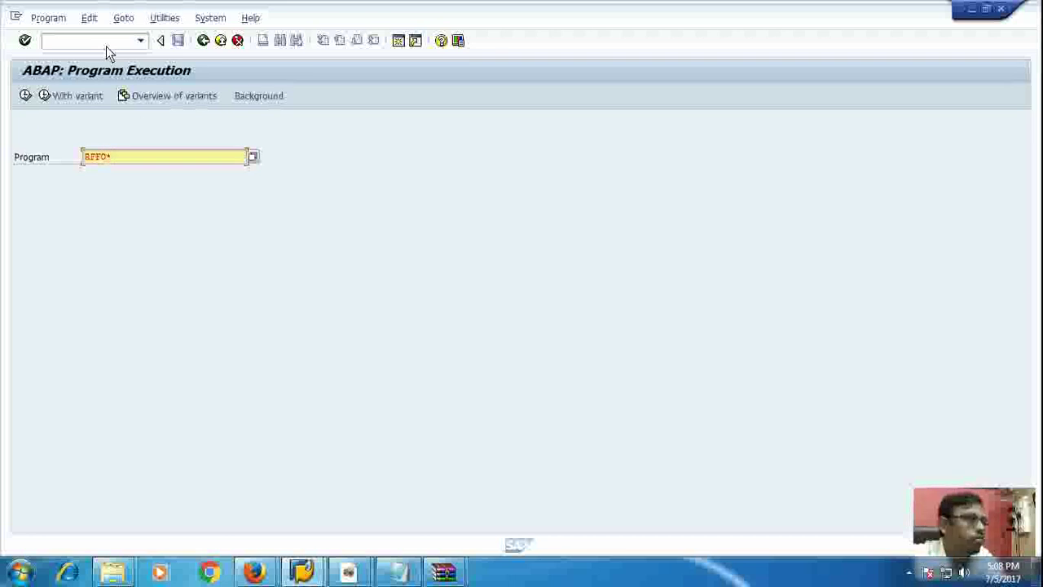
pyautogui.click(255, 156)
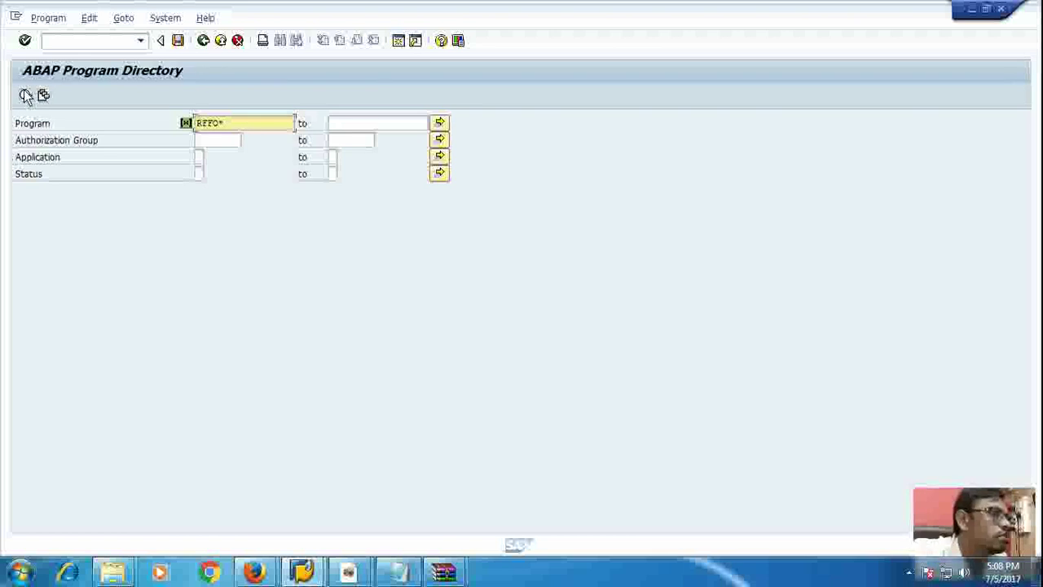
pyautogui.click(202, 42)
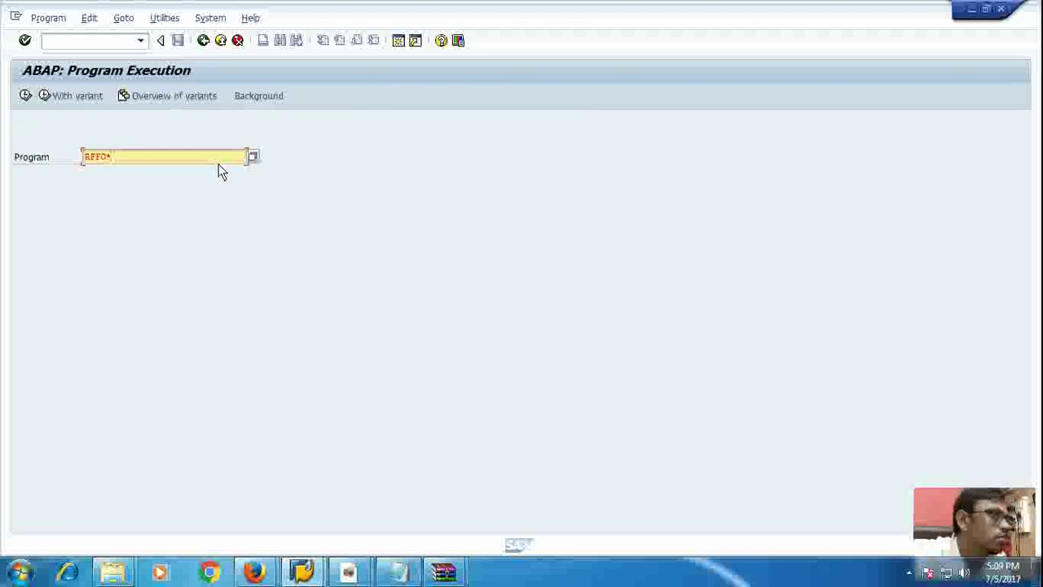
# Change the program pattern to RFF0*, search the ABAP program directory for it, and return to program execution
pyautogui.press('BackSpace')
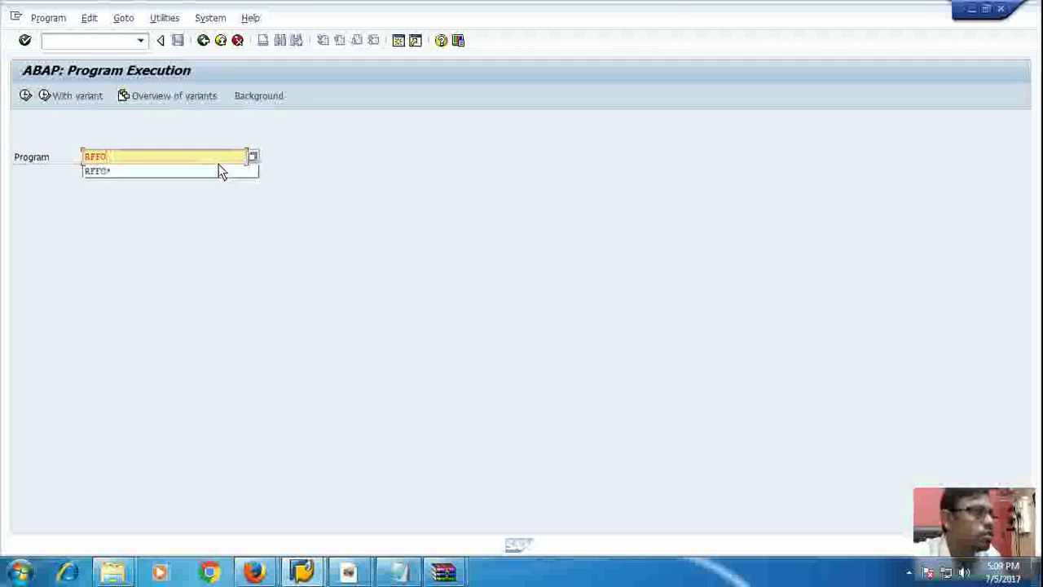
pyautogui.write('C')
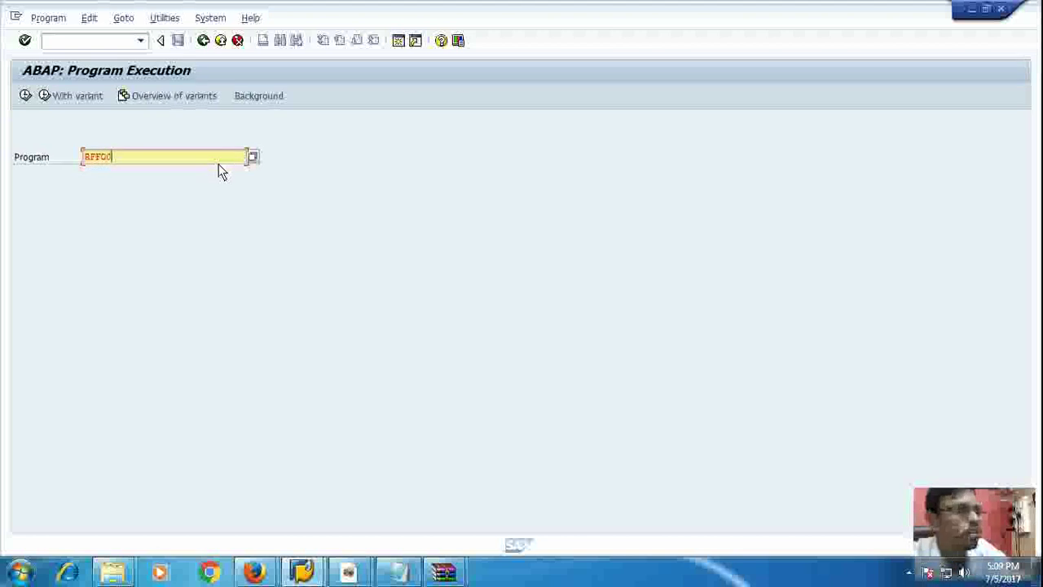
pyautogui.press('BackSpace')
pyautogui.press('BackSpace')
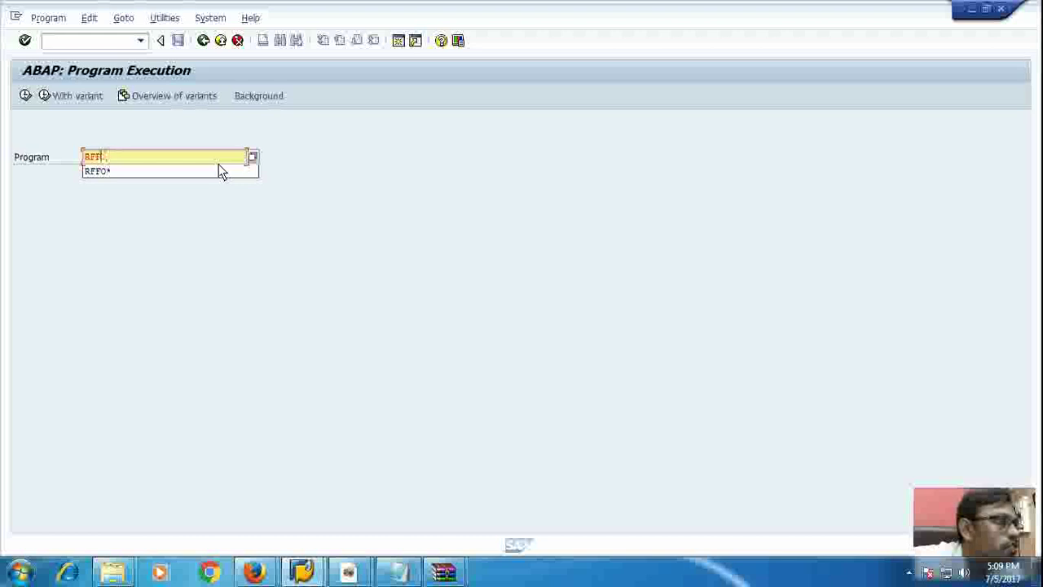
pyautogui.click(218, 165)
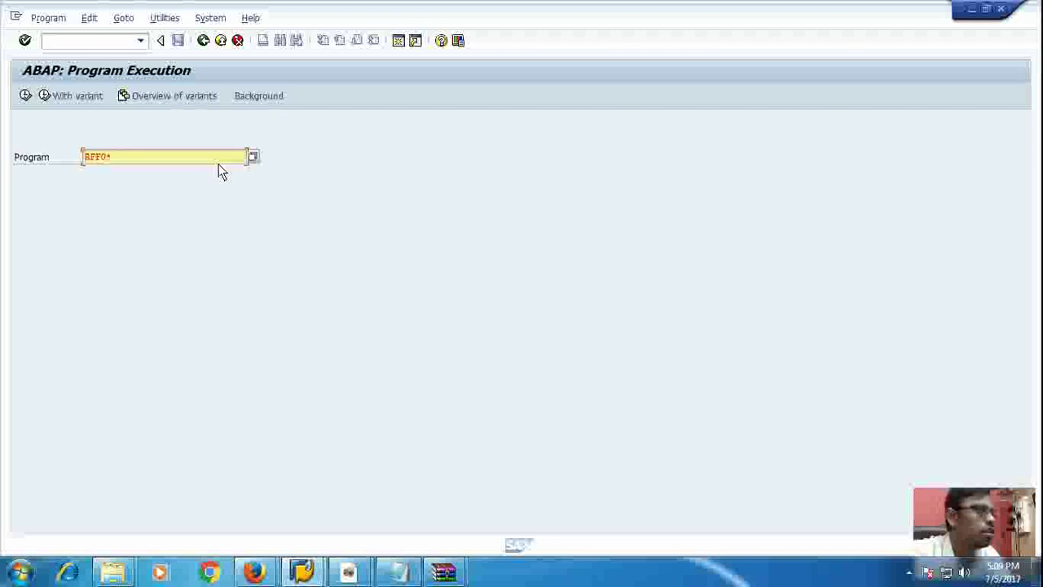
pyautogui.click(249, 158)
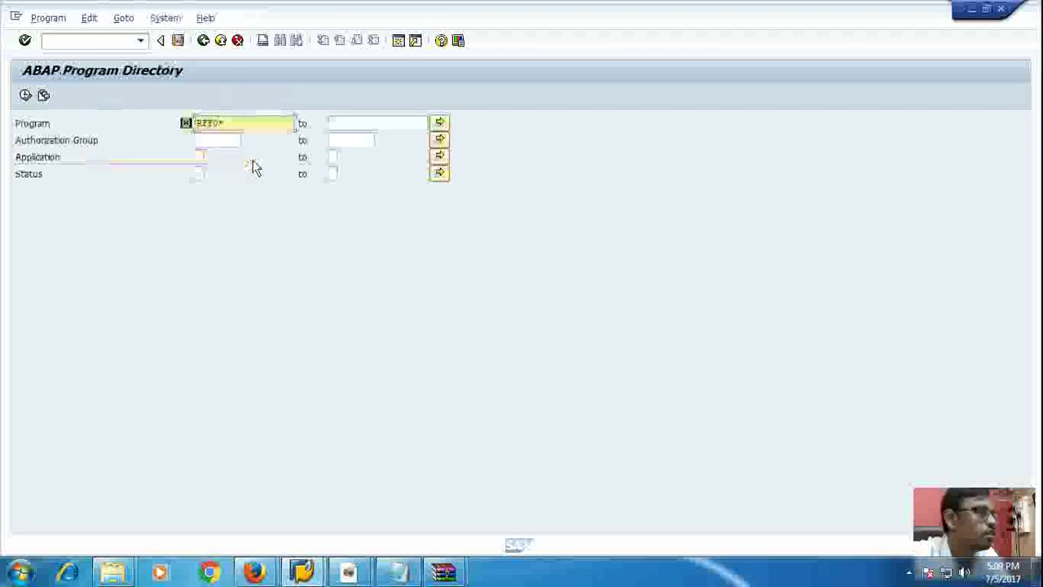
pyautogui.click(25, 95)
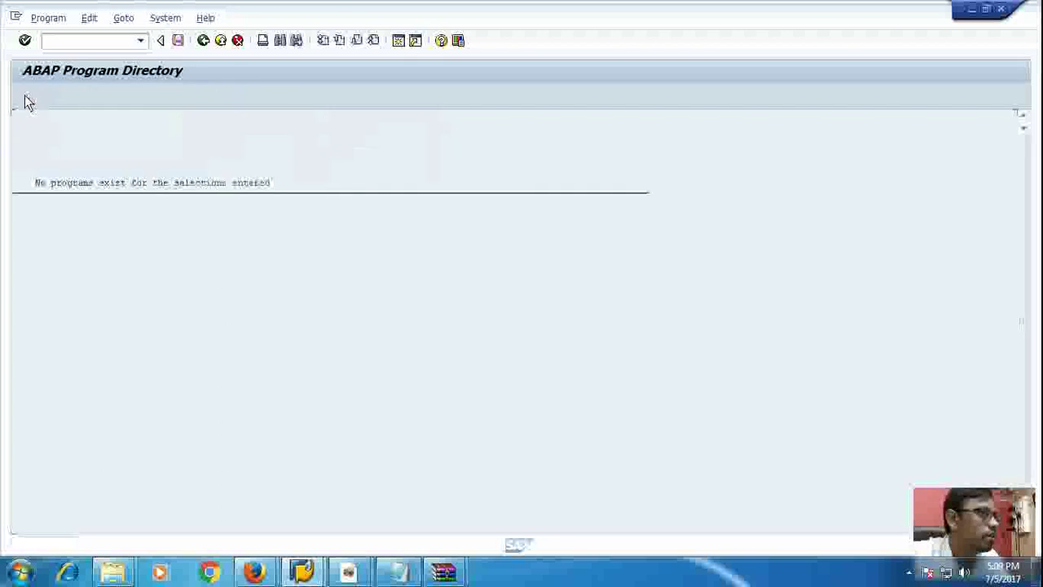
pyautogui.click(131, 181)
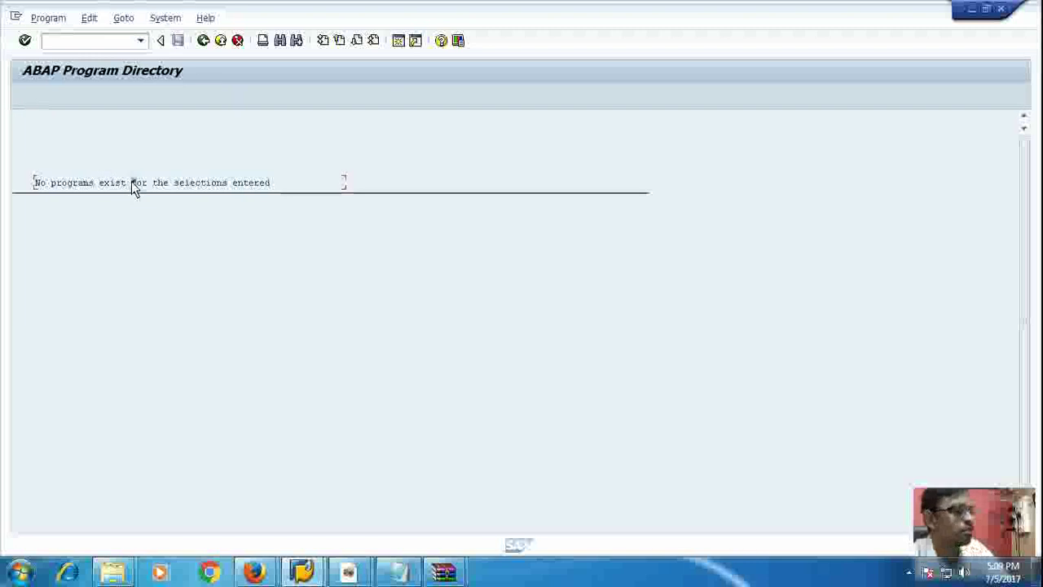
pyautogui.press('F3')
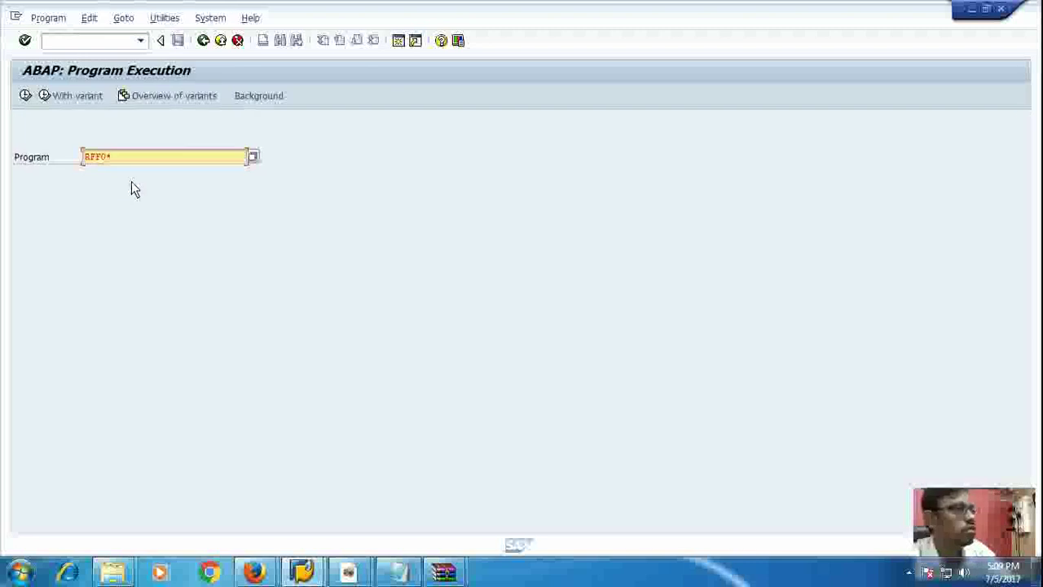
# Try to execute the pattern RFF0*, change the program pattern to RFFO*, and try to execute it again
pyautogui.click(25, 96)
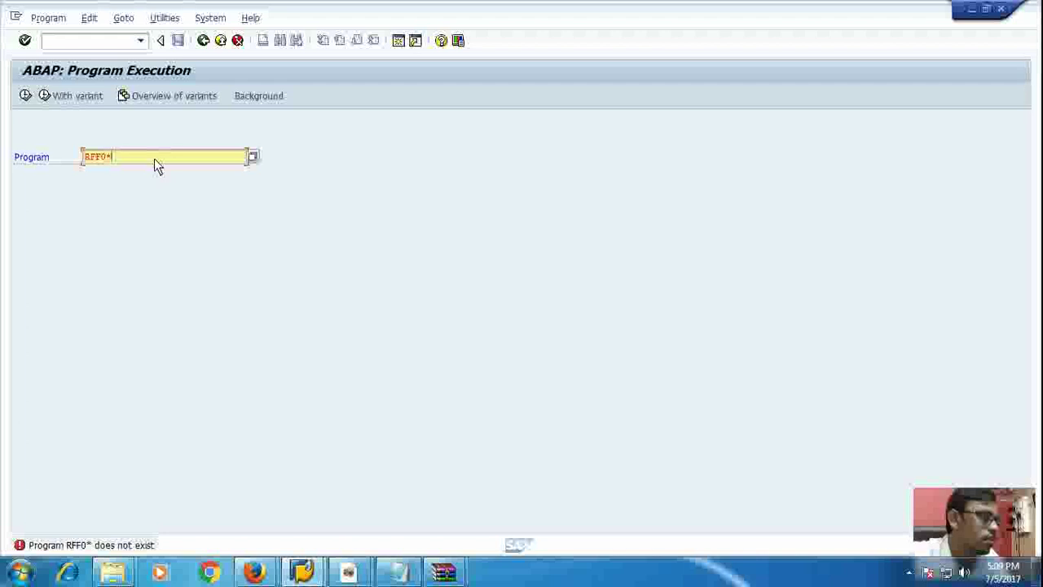
pyautogui.press('BackSpace')
pyautogui.press('BackSpace')
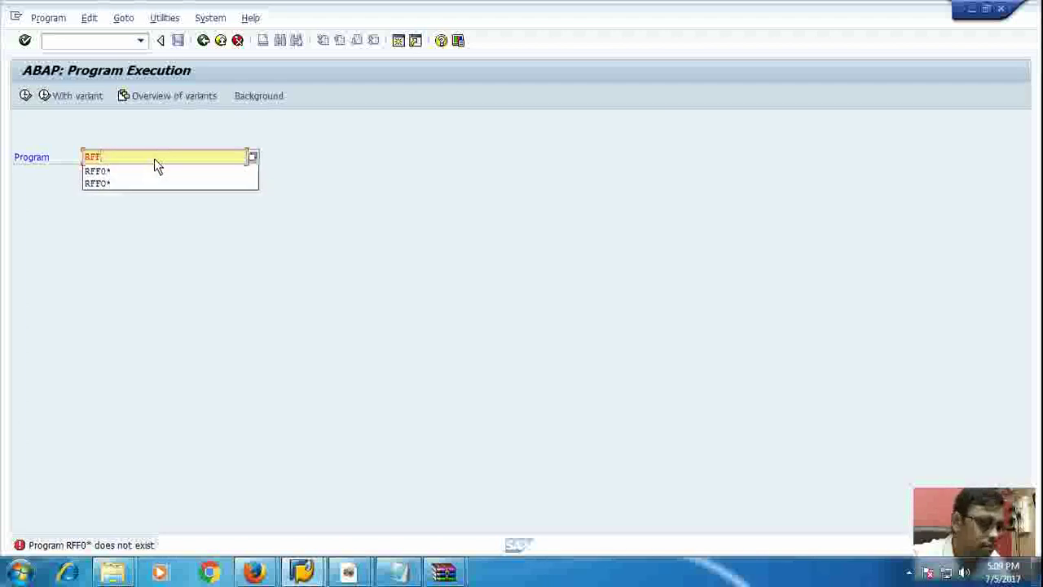
pyautogui.write('0')
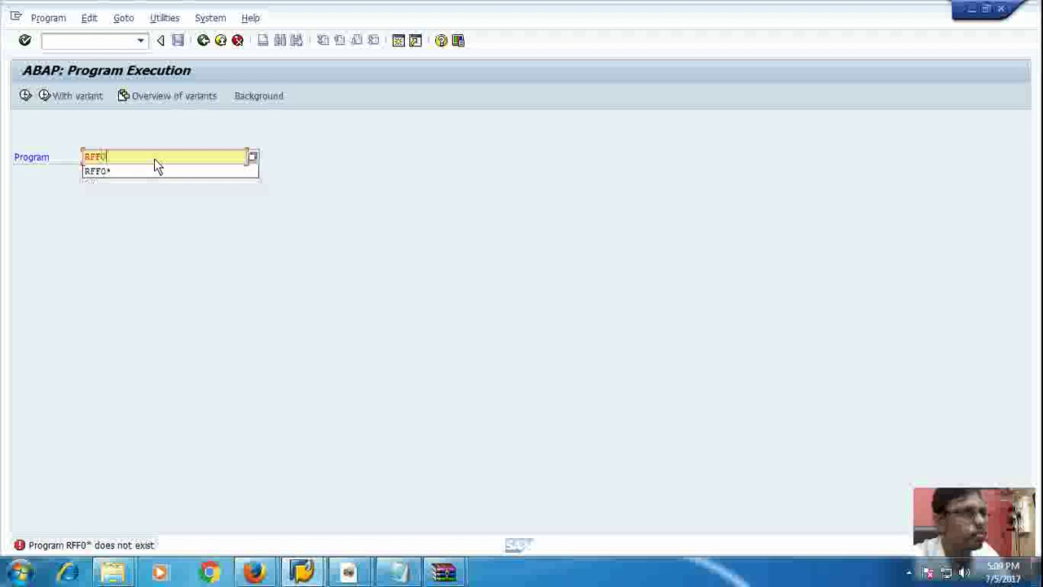
pyautogui.write('*')
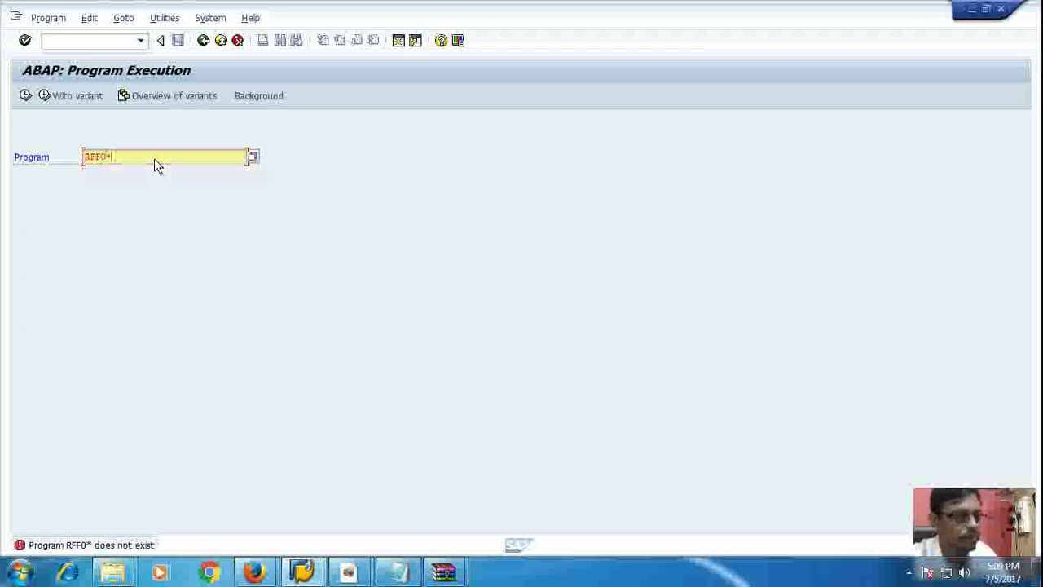
pyautogui.click(25, 96)
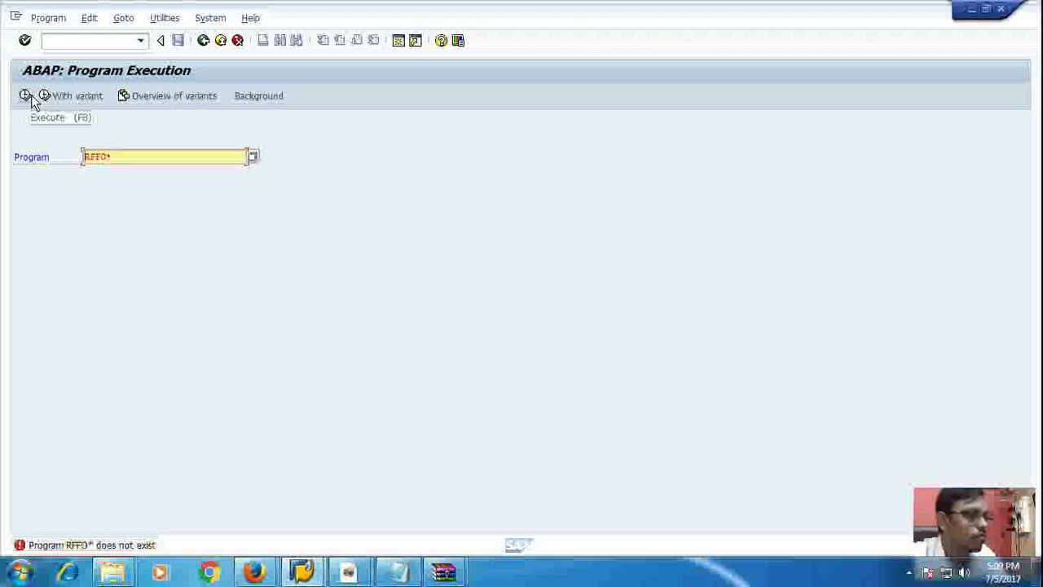
# Try to run RFFO* with a variant, through the overview of variants, and in the background
pyautogui.click(75, 99)
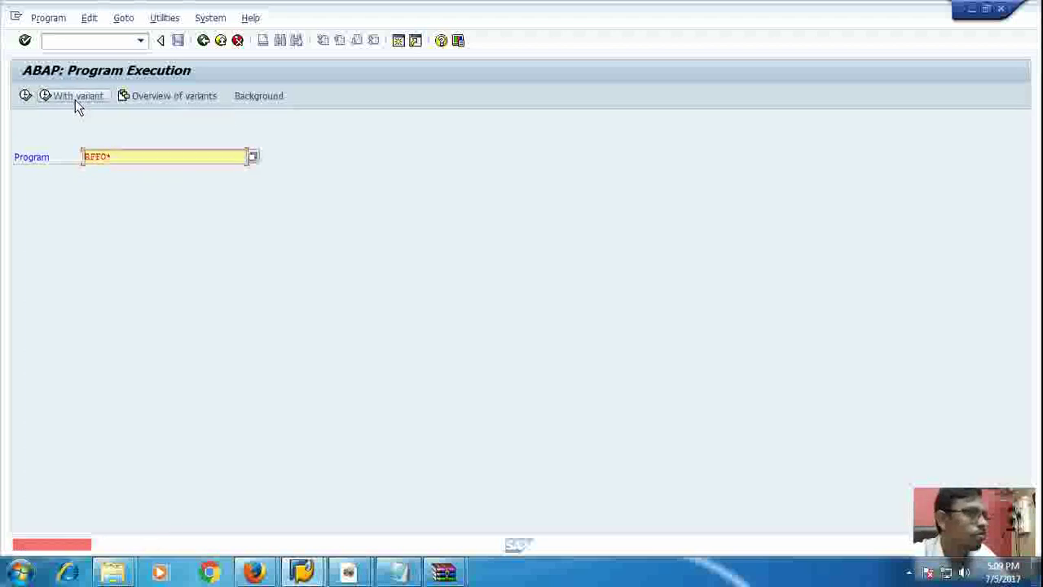
pyautogui.click(134, 99)
pyautogui.click(251, 99)
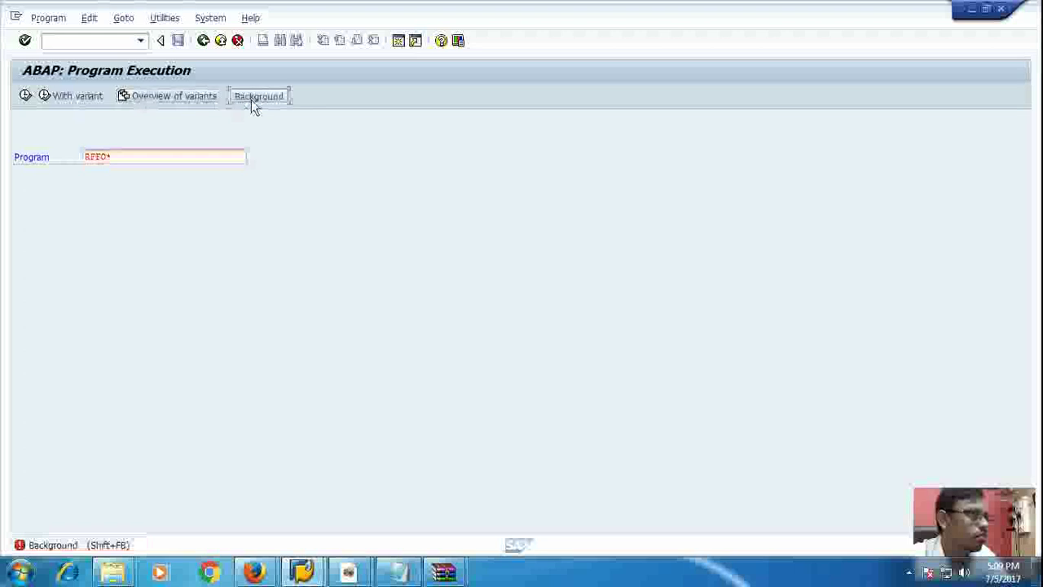
# Look up RFFO* in the ABAP program directory, check its multiple selection values, and exit to SAP Easy Access
pyautogui.click(190, 158)
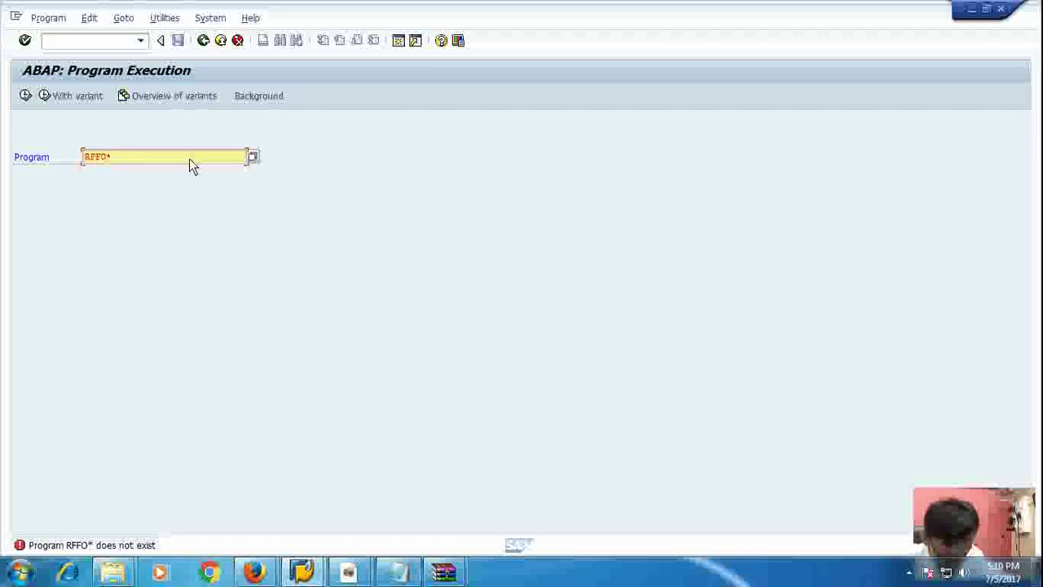
pyautogui.click(253, 156)
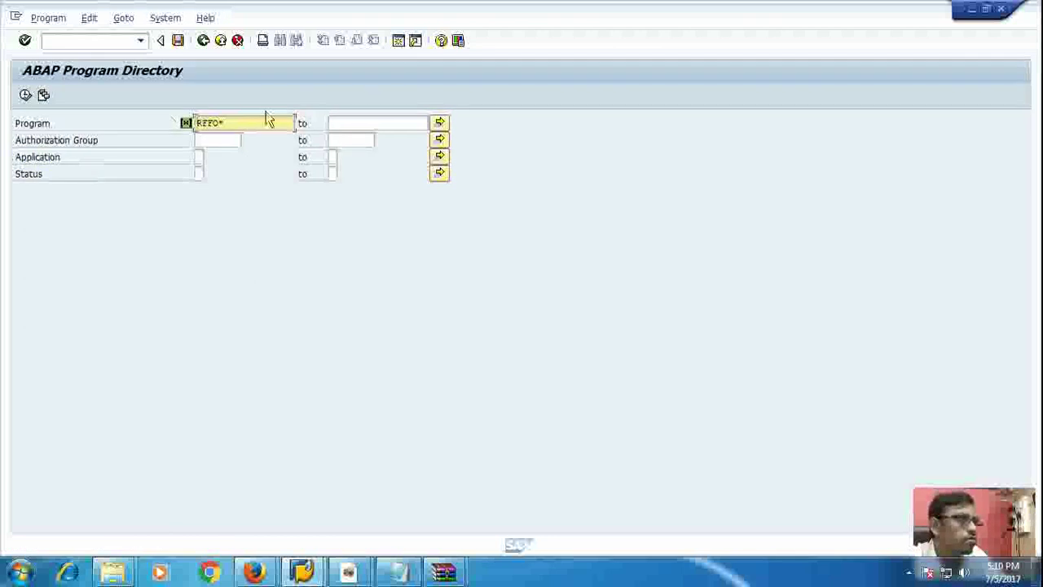
pyautogui.click(440, 125)
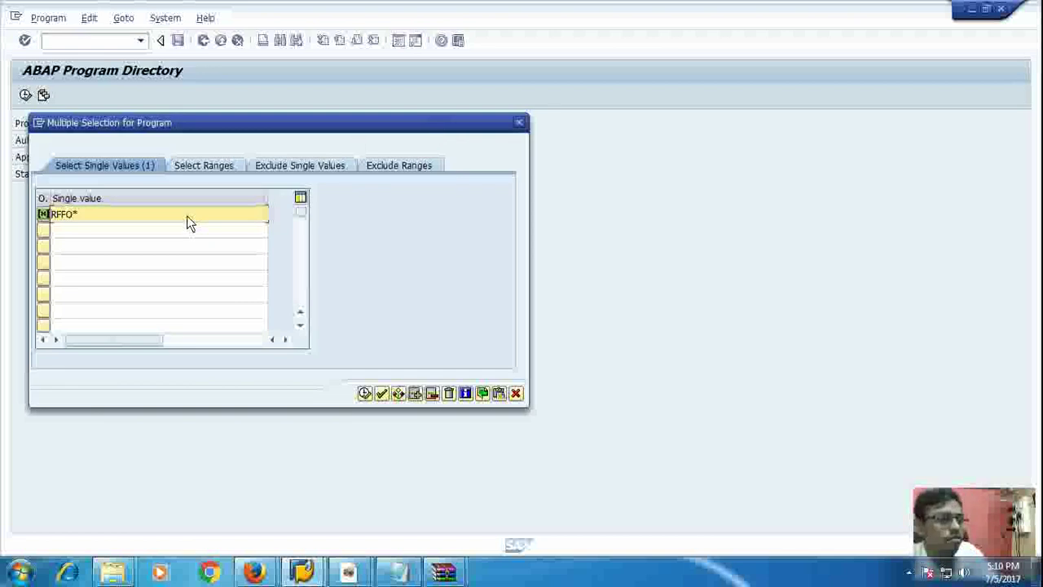
pyautogui.click(363, 395)
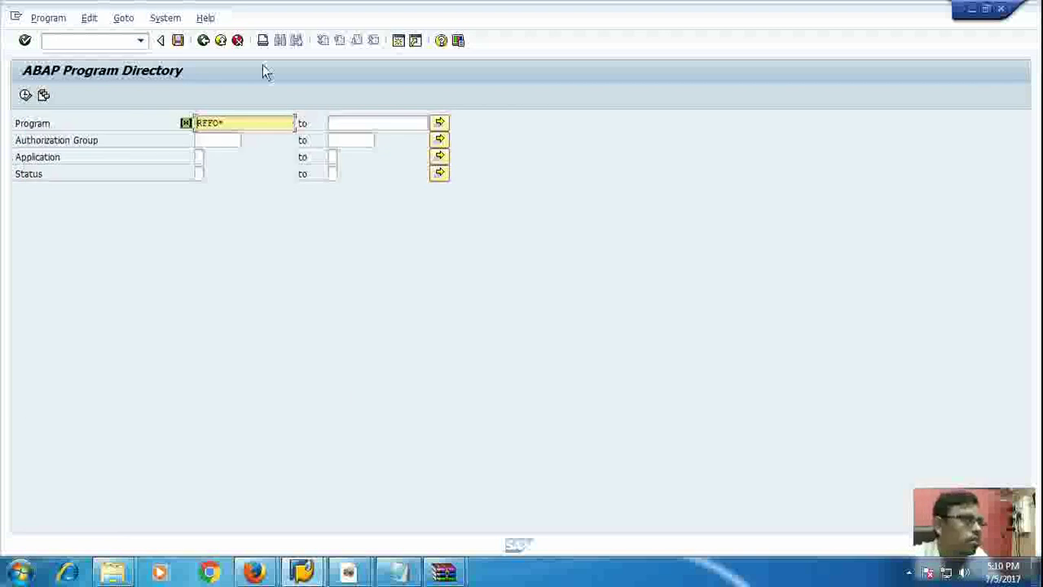
pyautogui.click(220, 39)
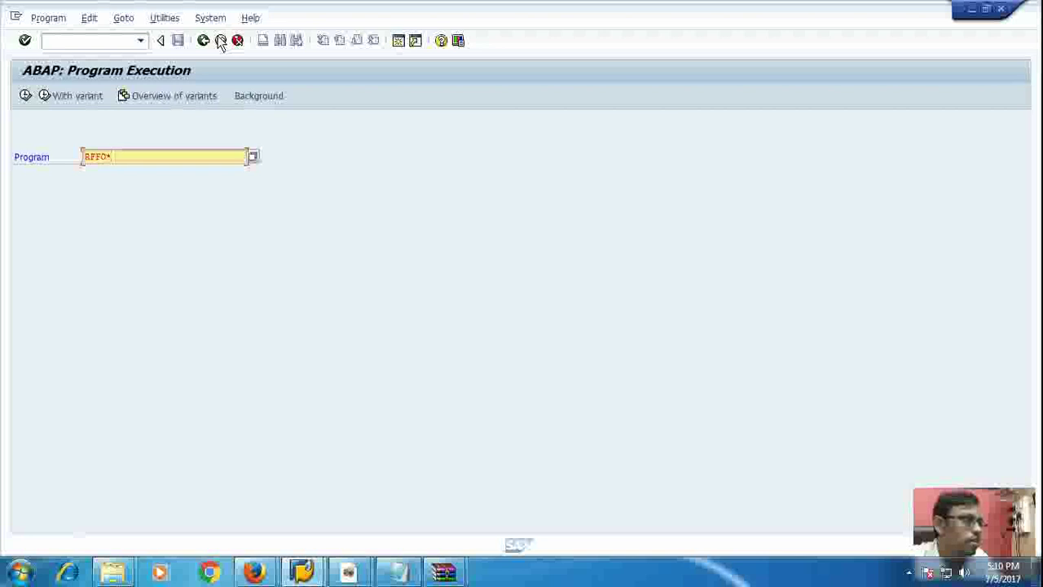
pyautogui.click(220, 41)
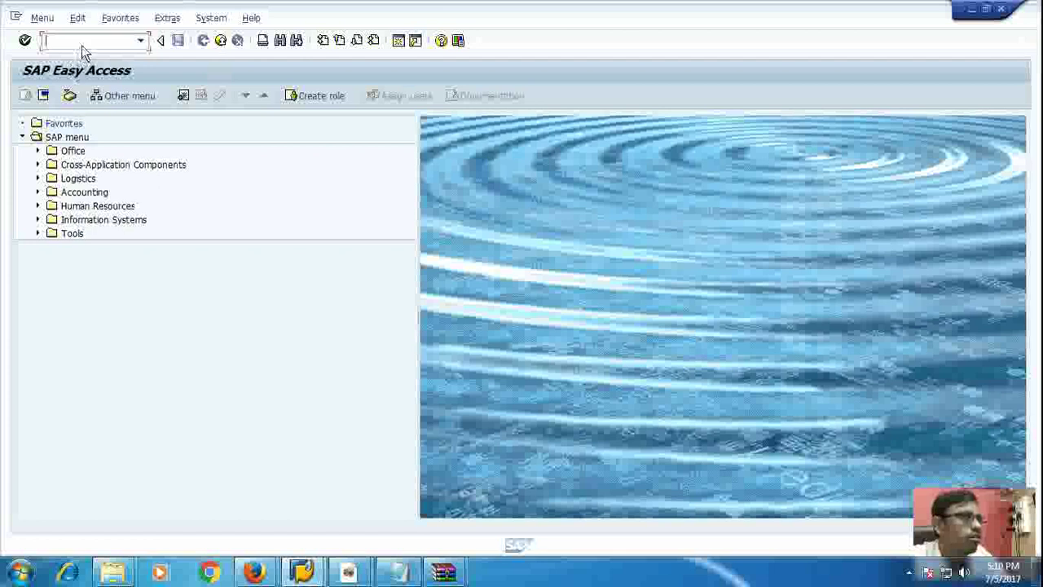
# Start transaction SPRO and open the SAP Reference IMG
pyautogui.write('spr')
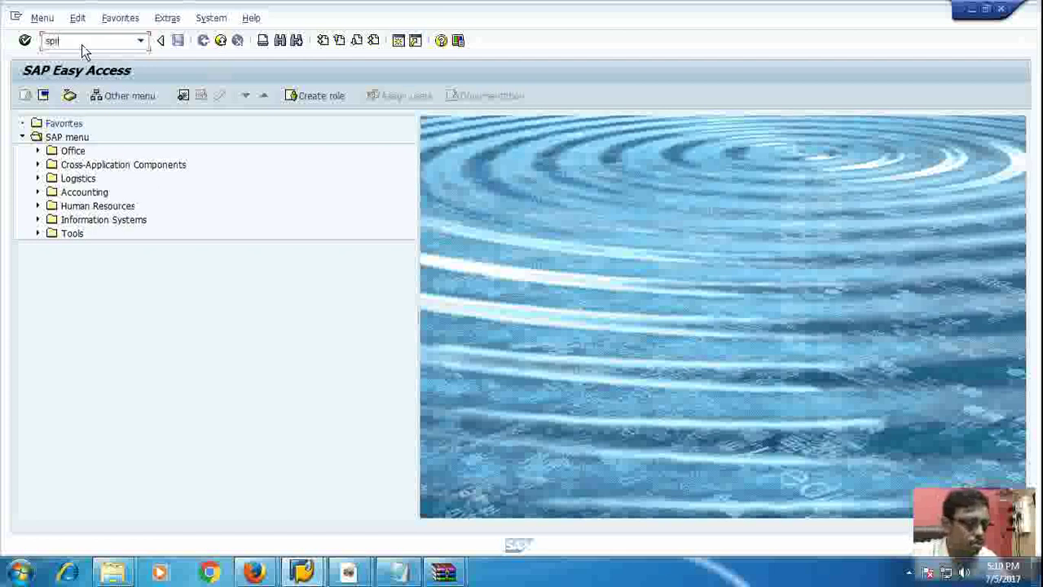
pyautogui.write('o')
pyautogui.press('Return')
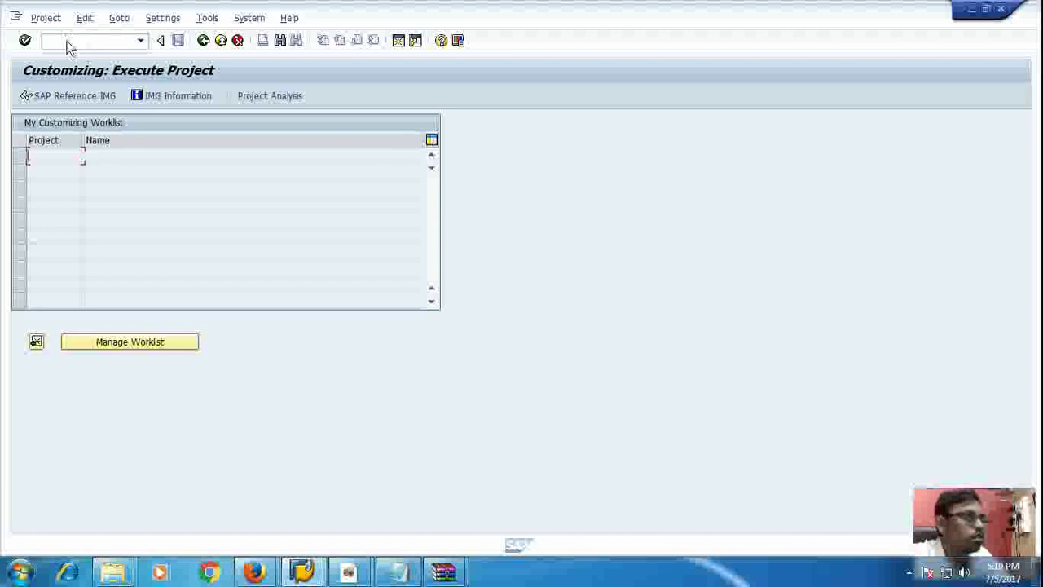
pyautogui.click(75, 96)
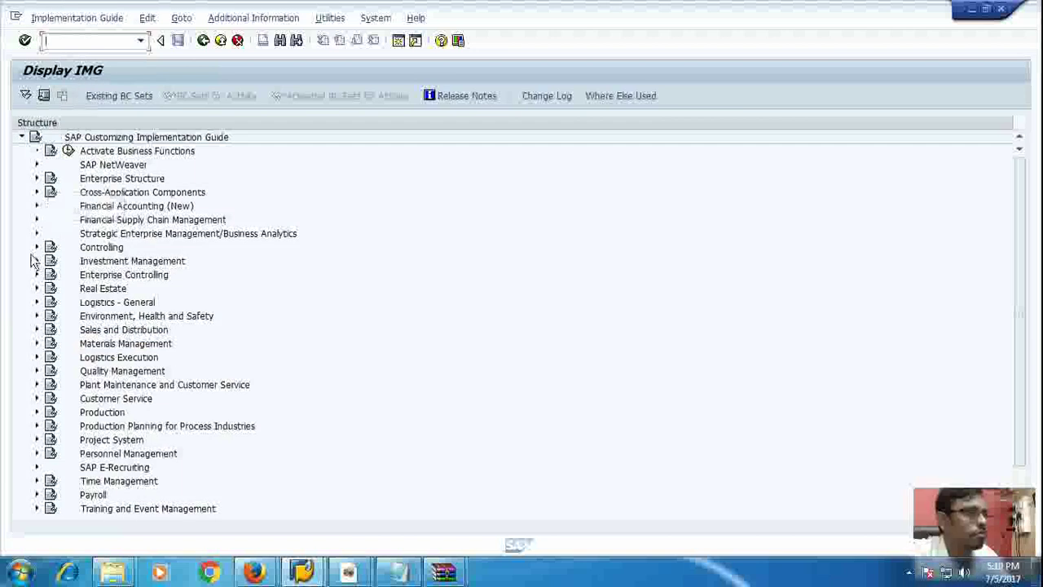
# Expand Financial Accounting (New), Accounts Receivable and Accounts Payable, and its Business Transactions in the implementation guide, closing any opened documentation
pyautogui.click(36, 205)
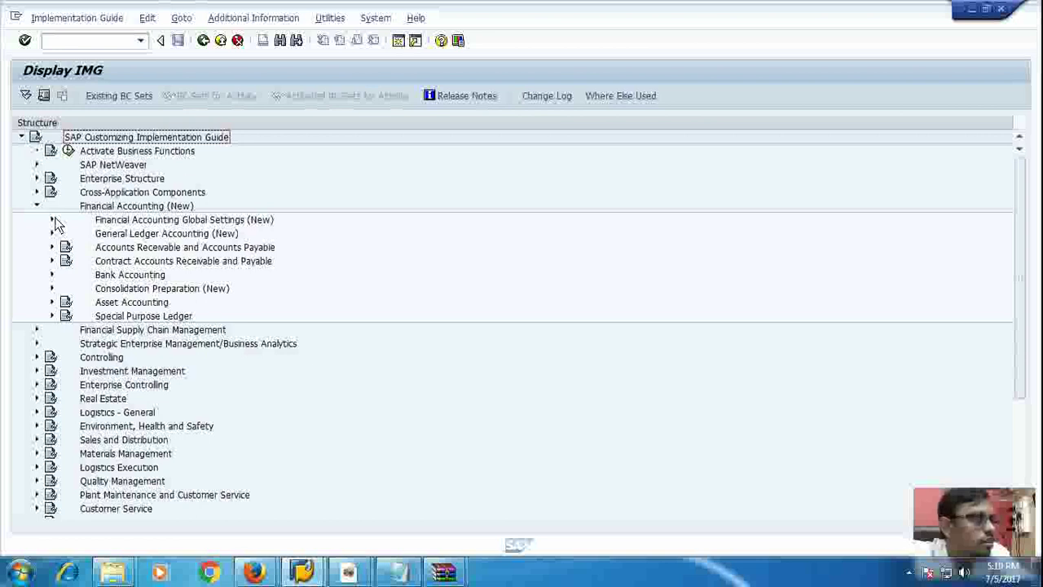
pyautogui.click(52, 220)
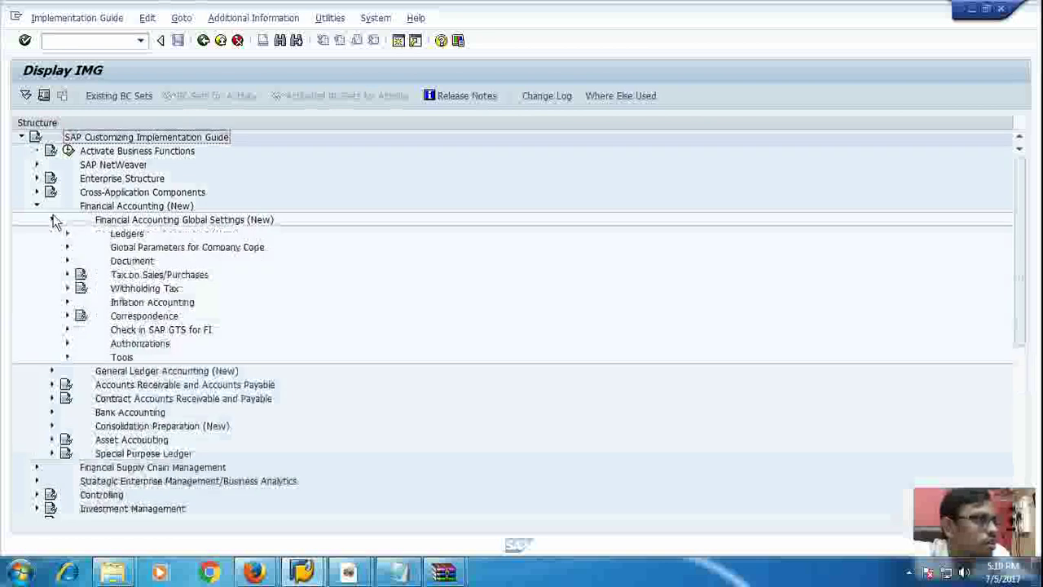
pyautogui.click(52, 220)
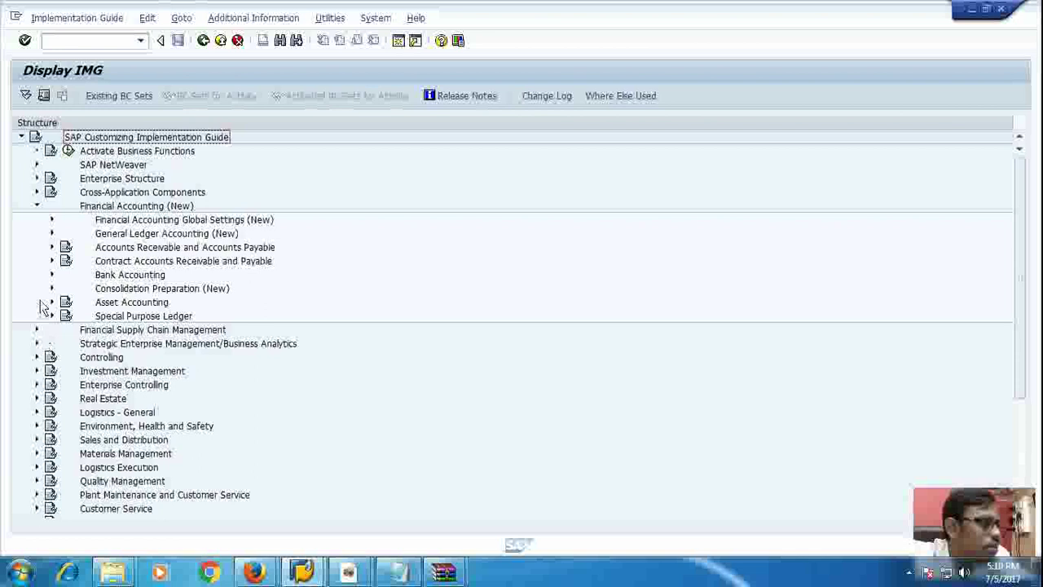
pyautogui.click(52, 248)
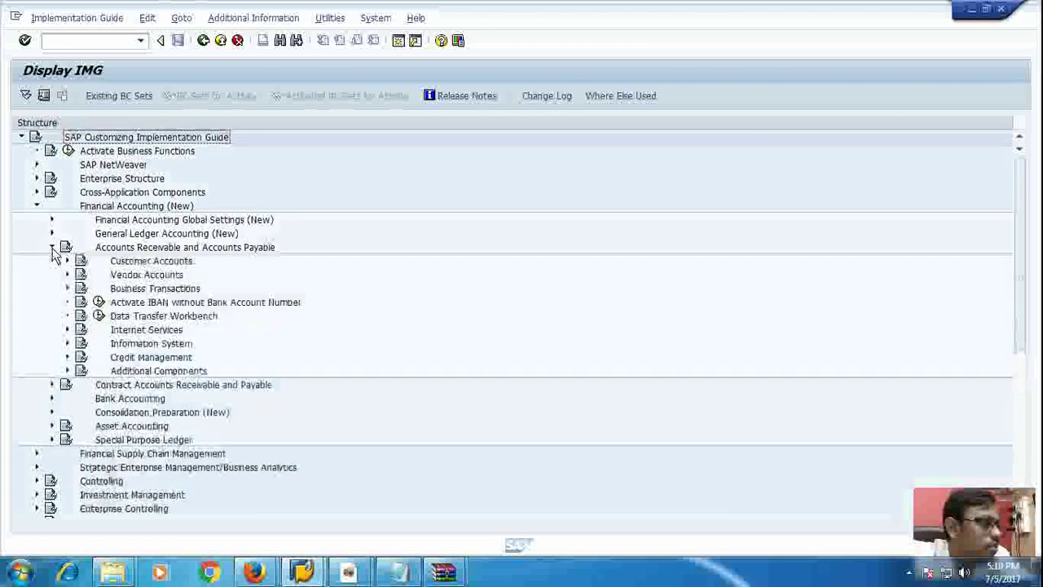
pyautogui.click(67, 288)
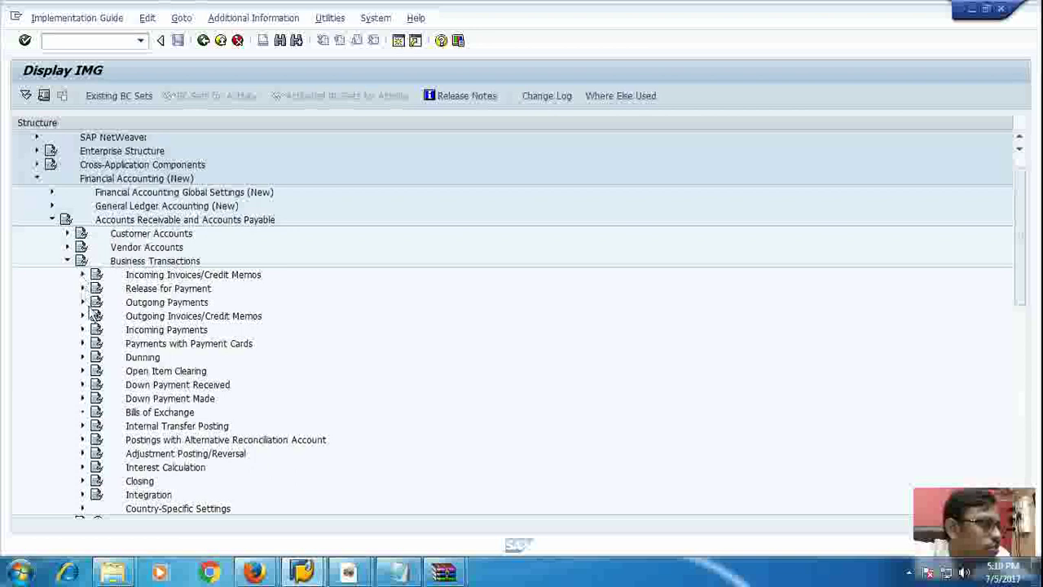
pyautogui.click(94, 303)
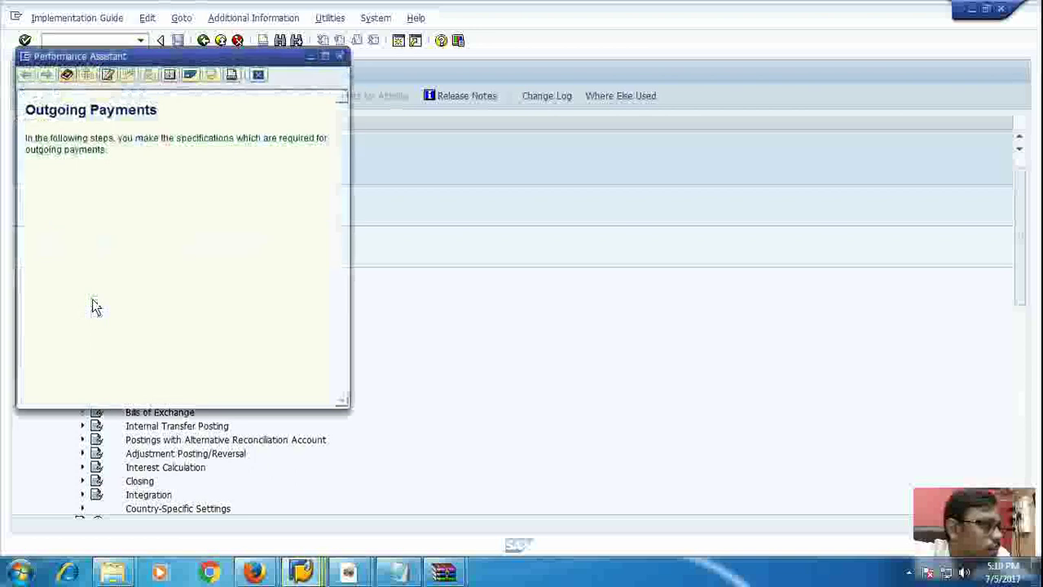
pyautogui.click(339, 56)
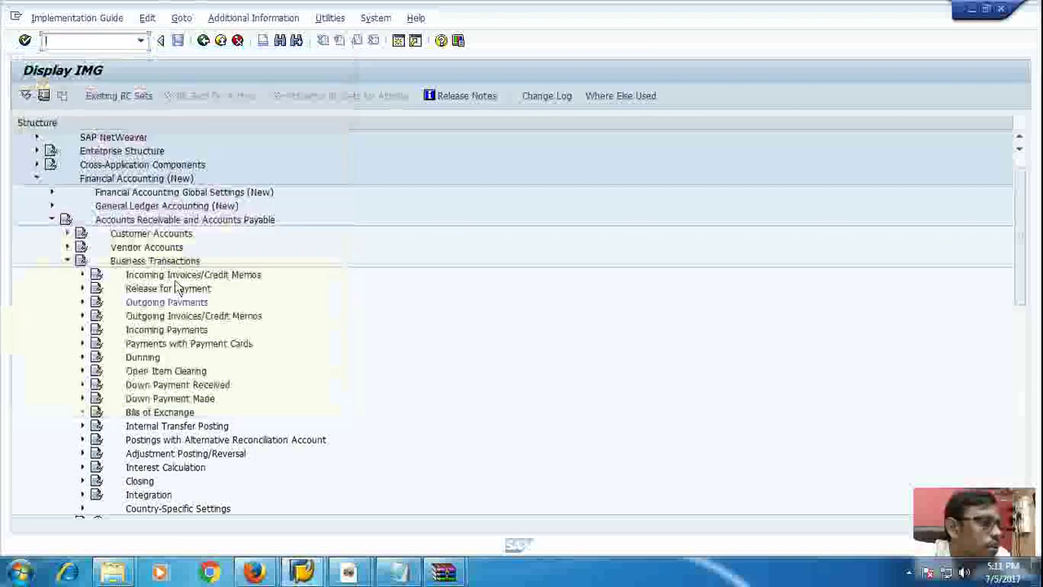
# Open Set Up Payment Methods per Country for Payment Transactions under Outgoing Payments, Automatic Outgoing Payments, Payment Method/Bank Selection for Payment Program
pyautogui.click(82, 303)
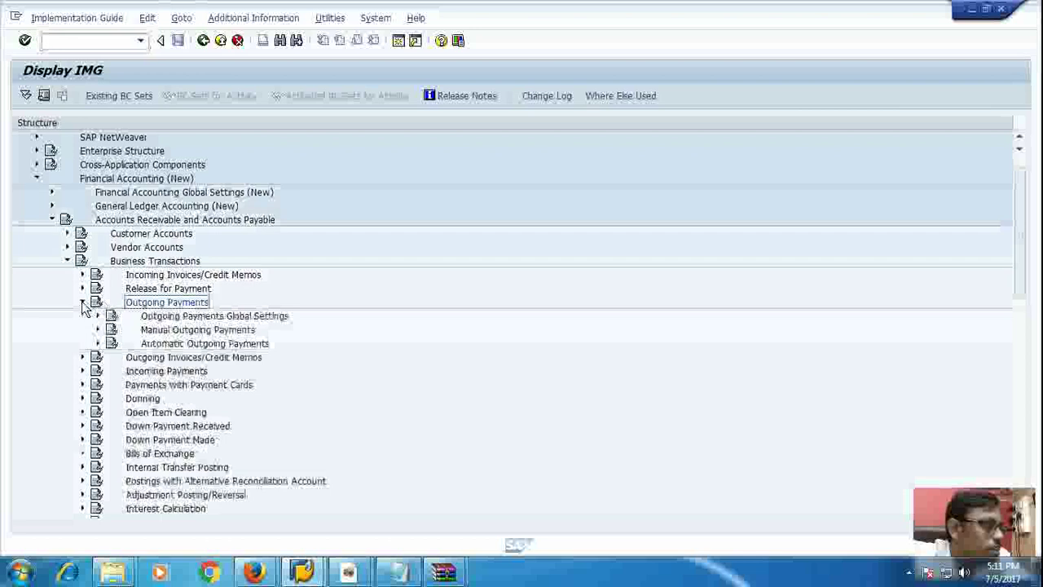
pyautogui.click(98, 343)
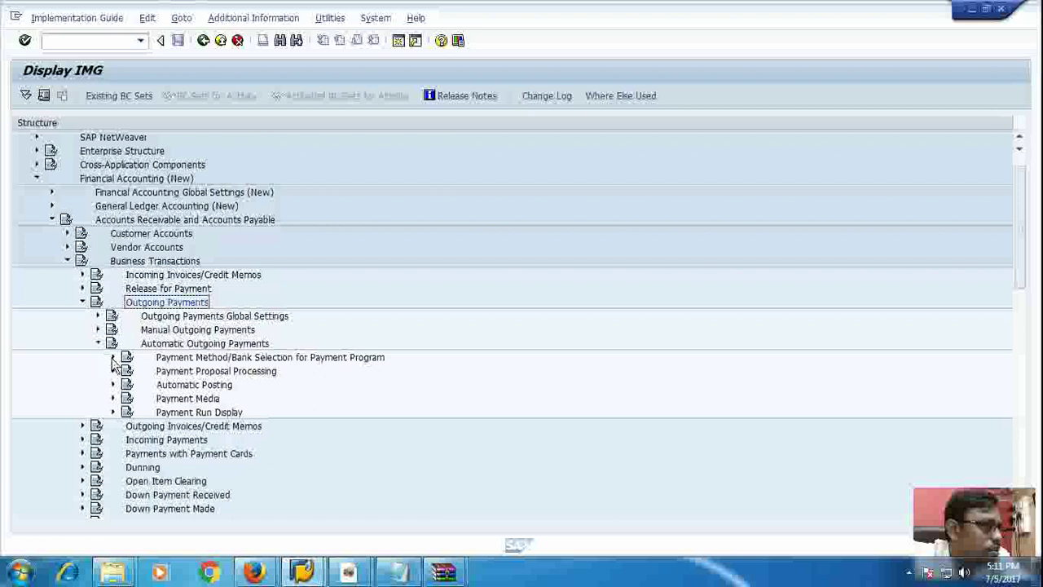
pyautogui.click(113, 360)
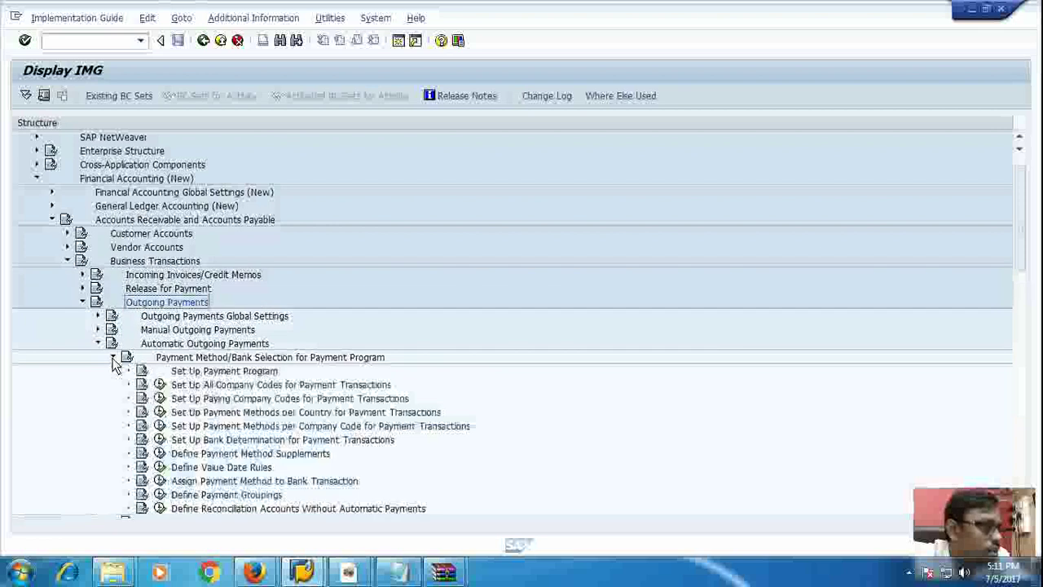
pyautogui.scroll(-1, 114, 361)
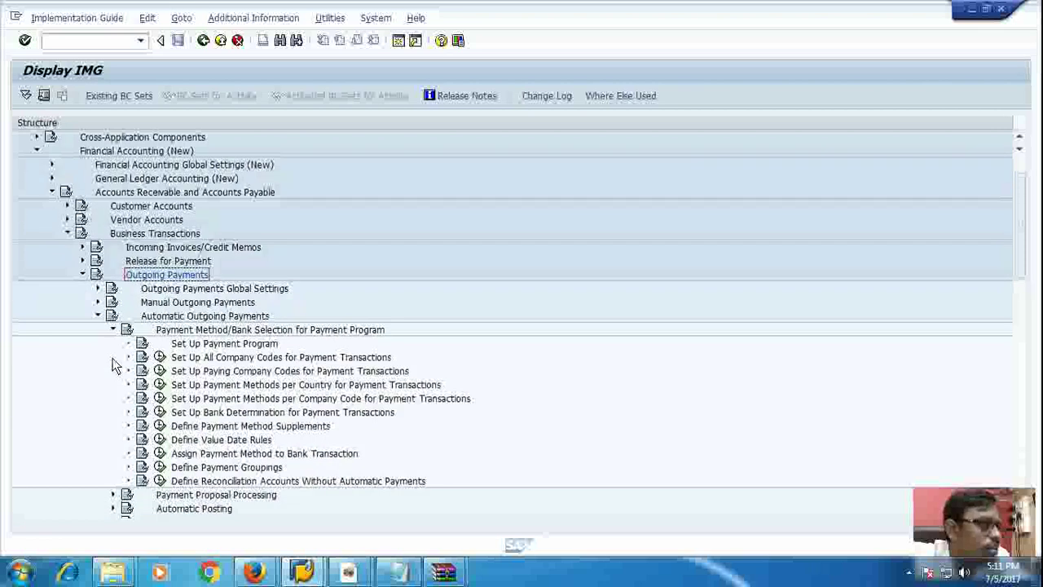
pyautogui.click(160, 385)
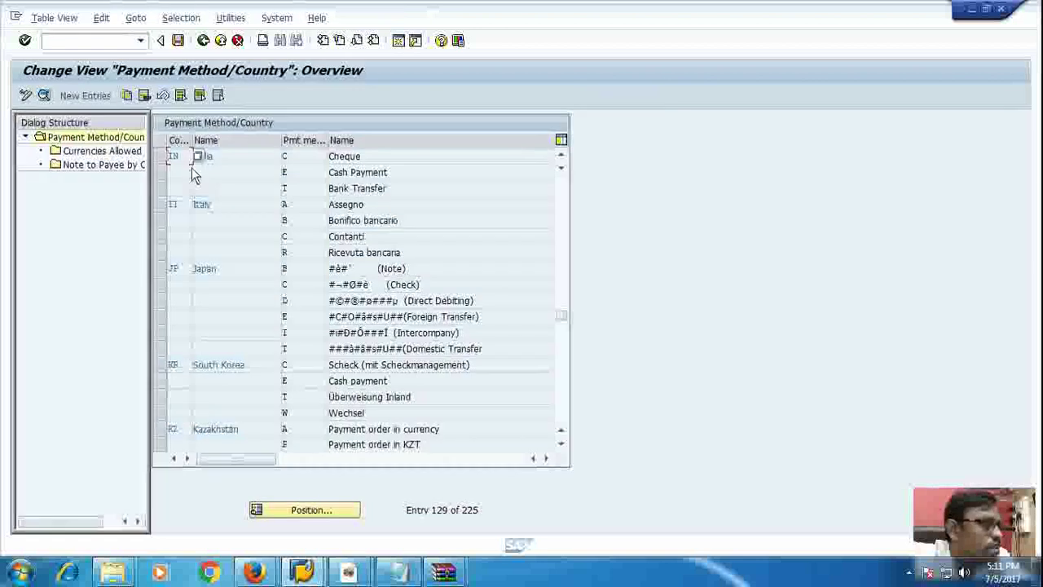
# Open the details of India's Cheque payment method, review its classification, posting and payment medium settings, and save the entry
pyautogui.doubleClick(211, 156)
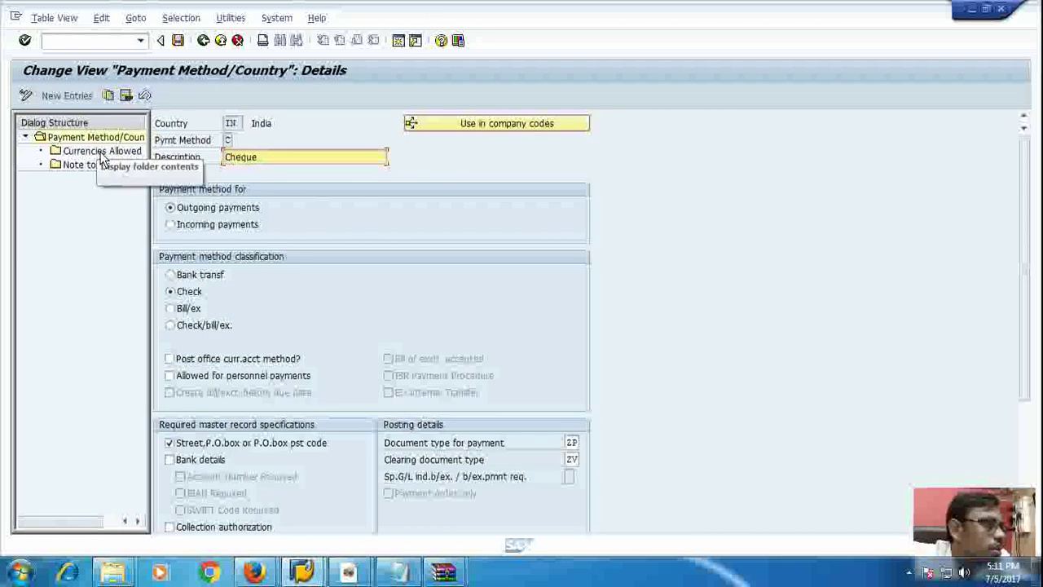
pyautogui.scroll(-3, 413, 270)
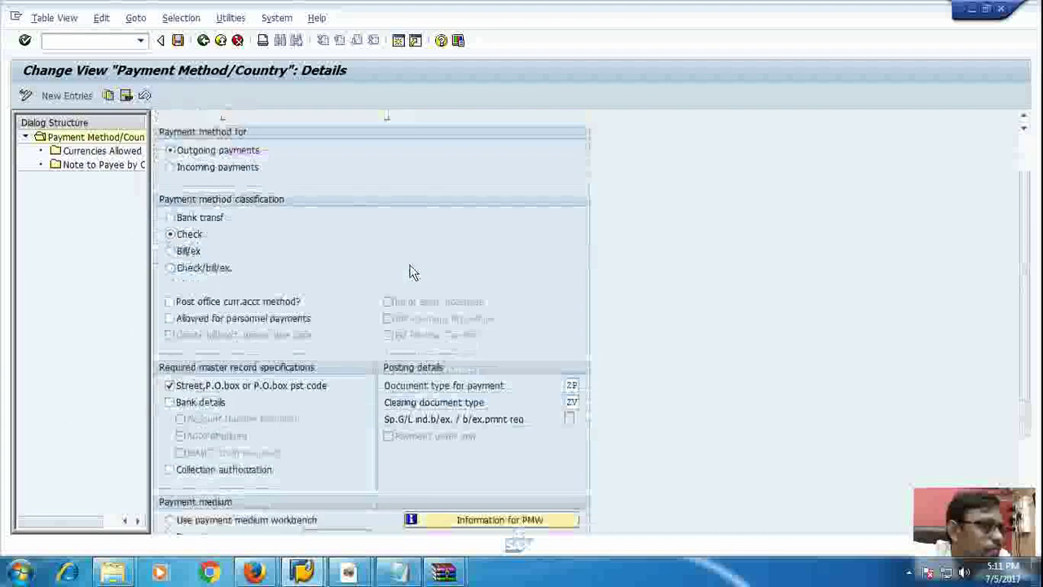
pyautogui.scroll(-5, 412, 272)
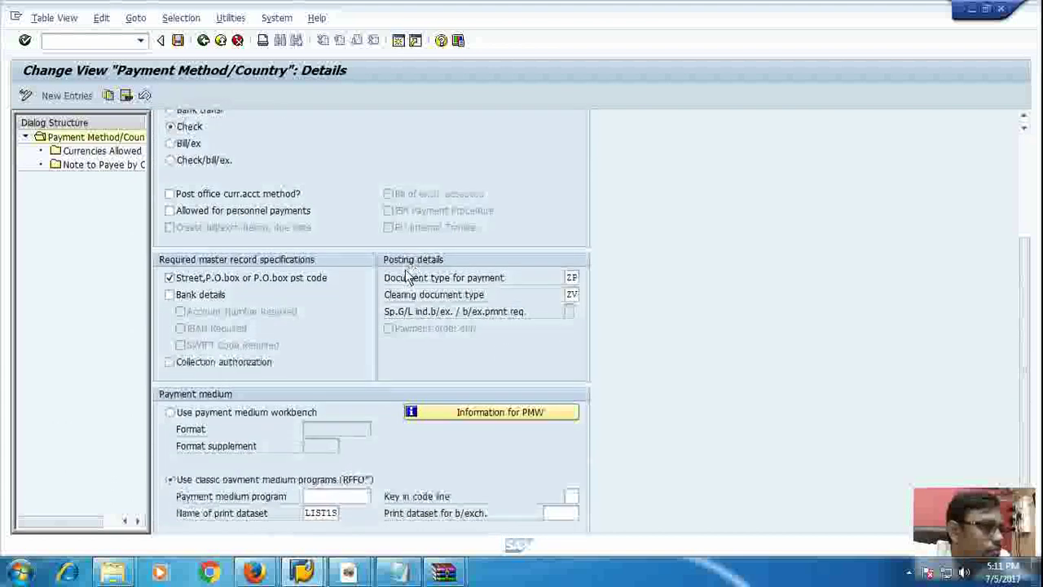
pyautogui.scroll(8, 405, 277)
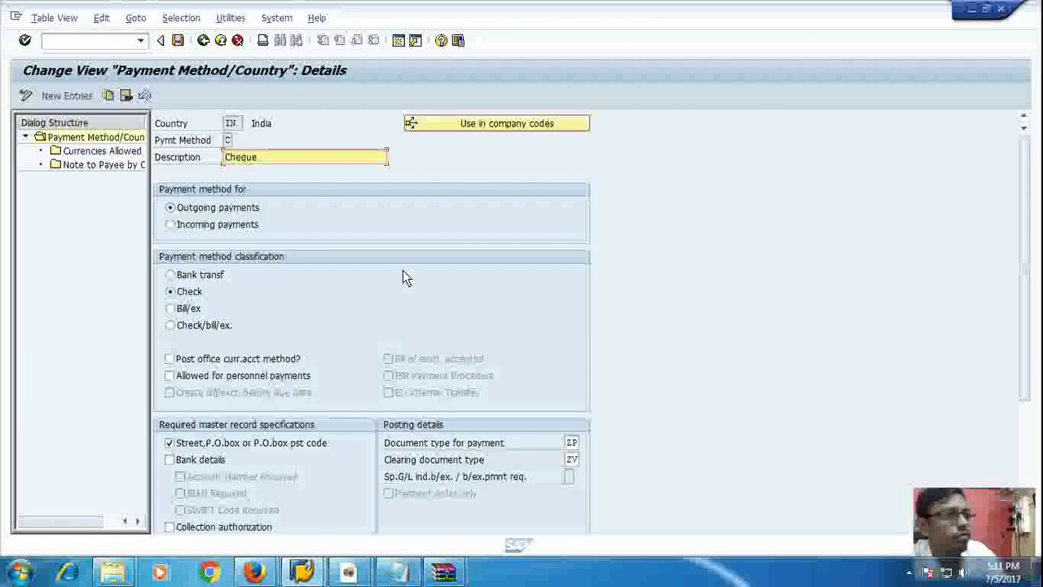
pyautogui.scroll(-8, 403, 270)
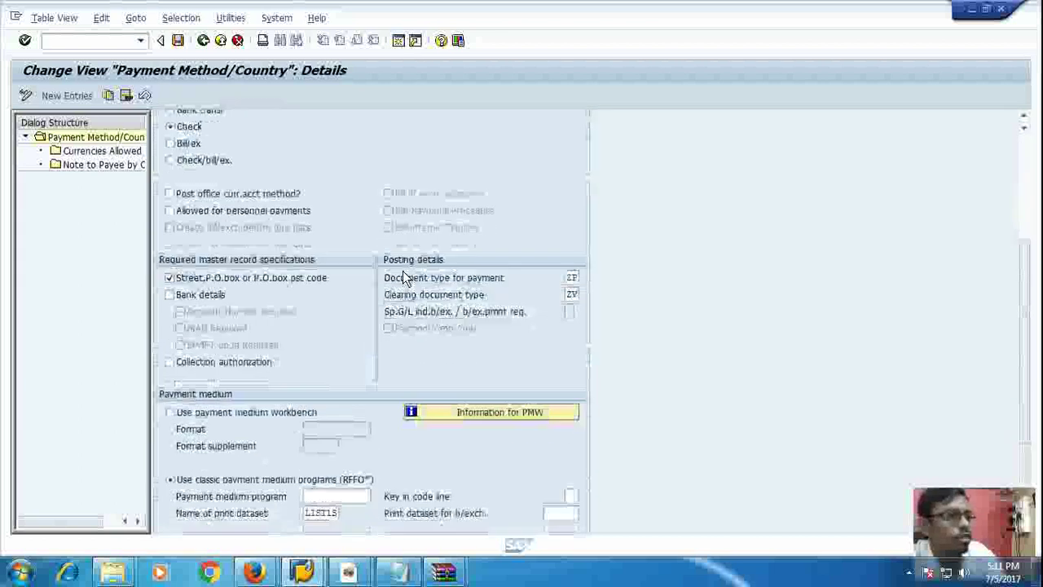
pyautogui.scroll(8, 402, 277)
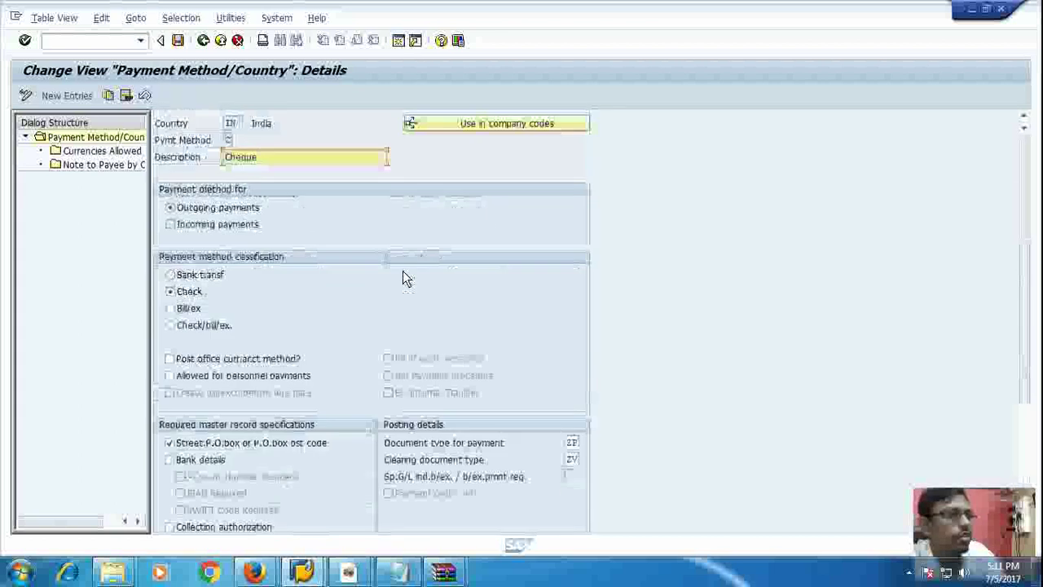
pyautogui.click(176, 41)
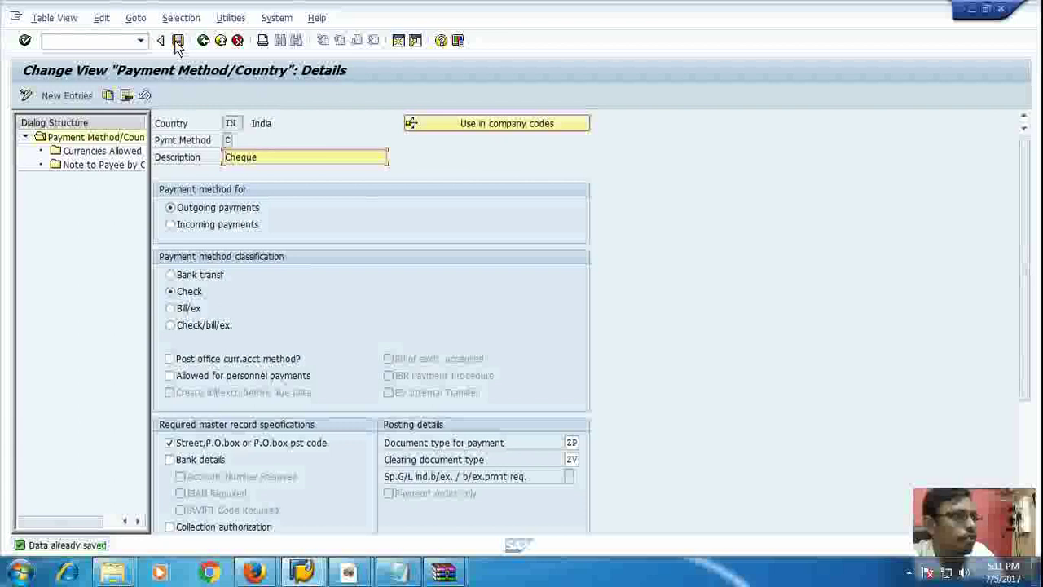
# Examine the remaining settings of India's Cheque payment method and its list of allowed currencies
pyautogui.scroll(-8, 465, 448)
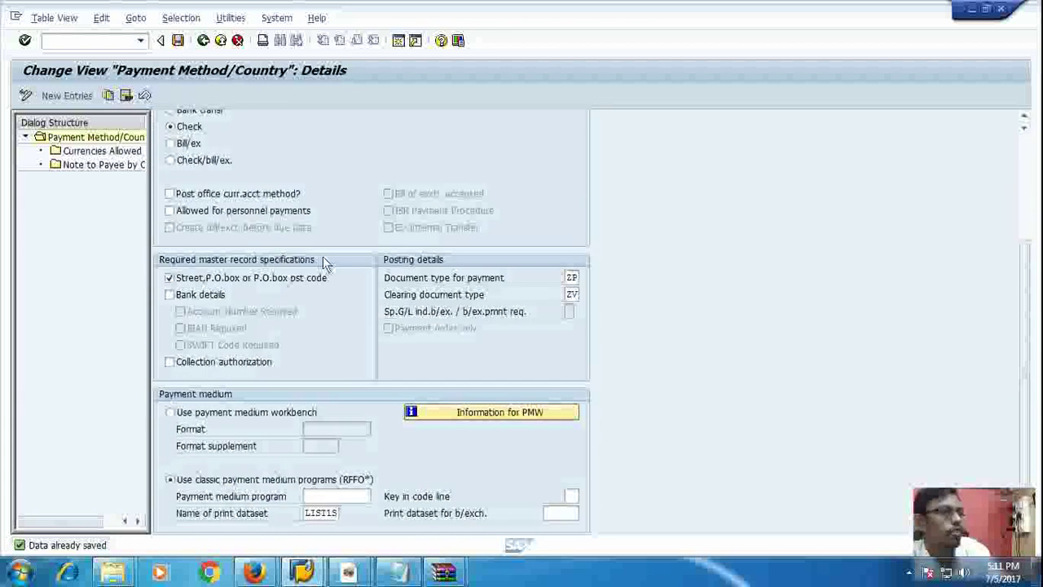
pyautogui.click(105, 153)
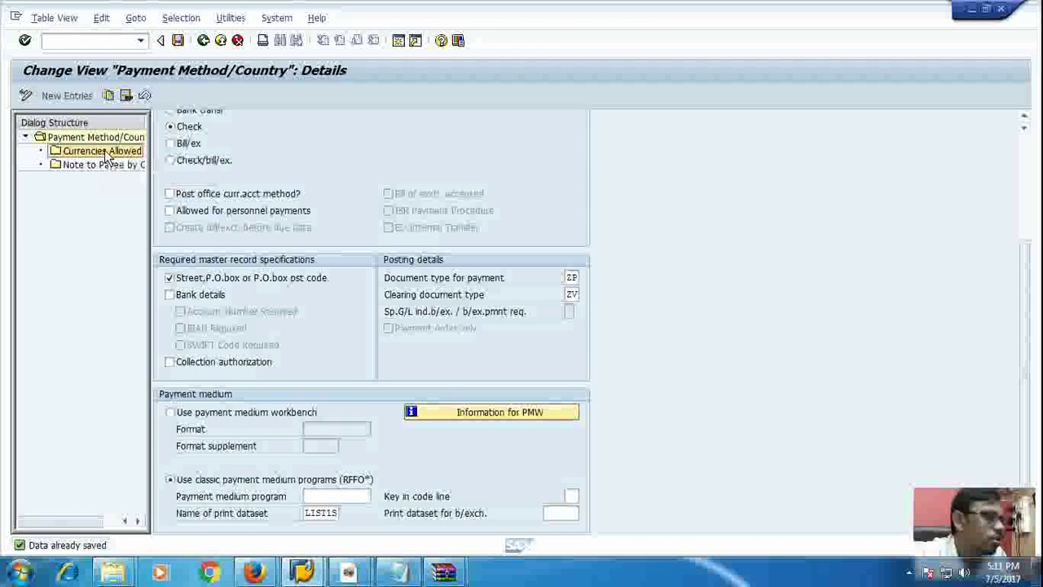
pyautogui.doubleClick(105, 153)
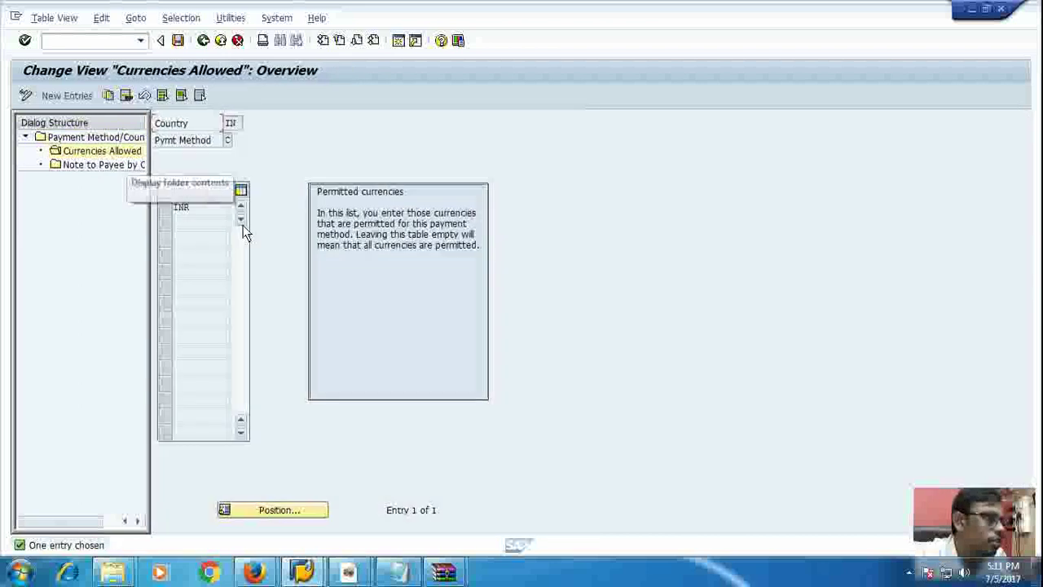
pyautogui.doubleClick(188, 216)
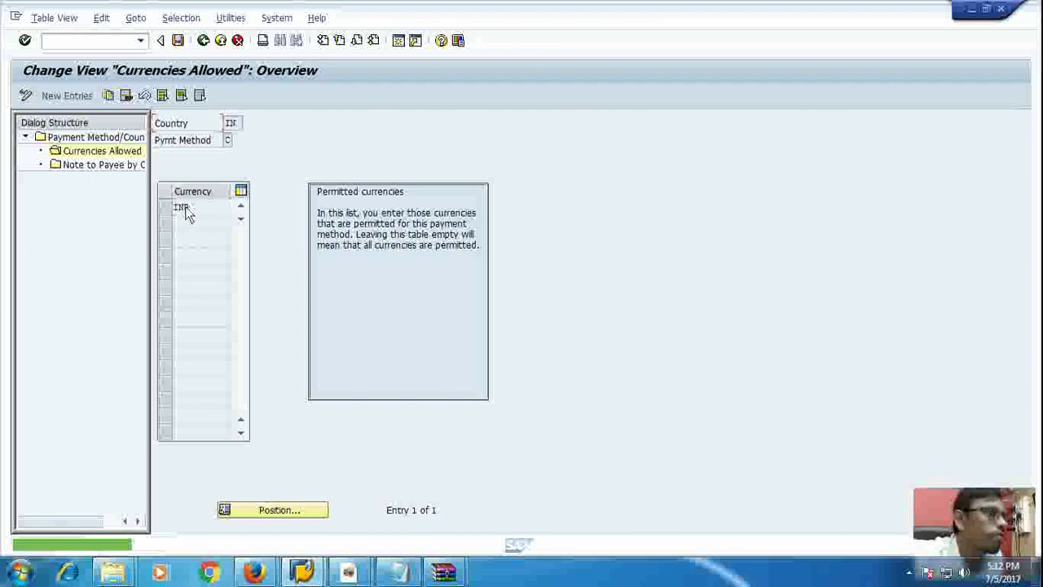
pyautogui.click(236, 124)
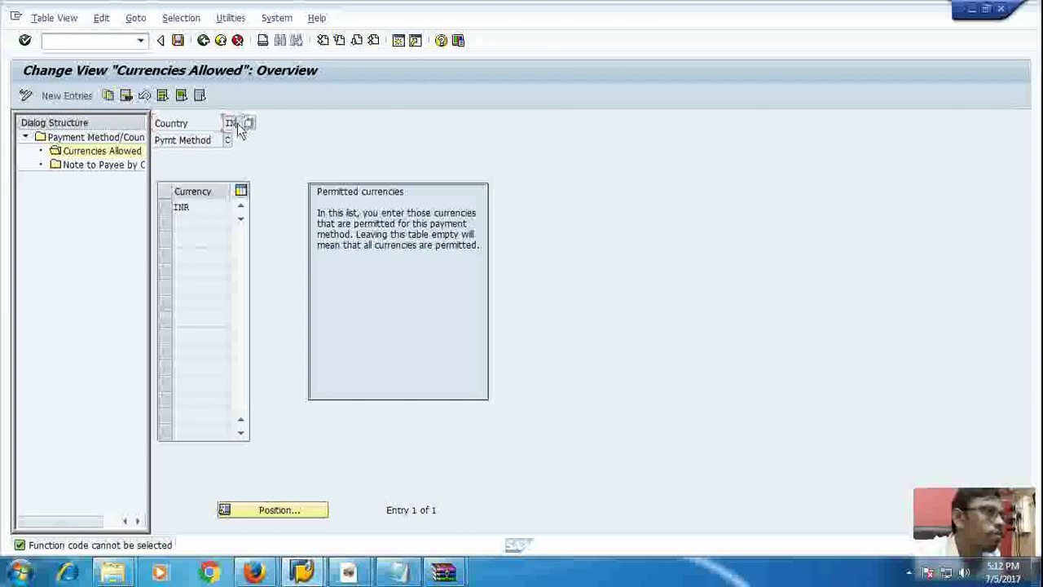
pyautogui.click(55, 96)
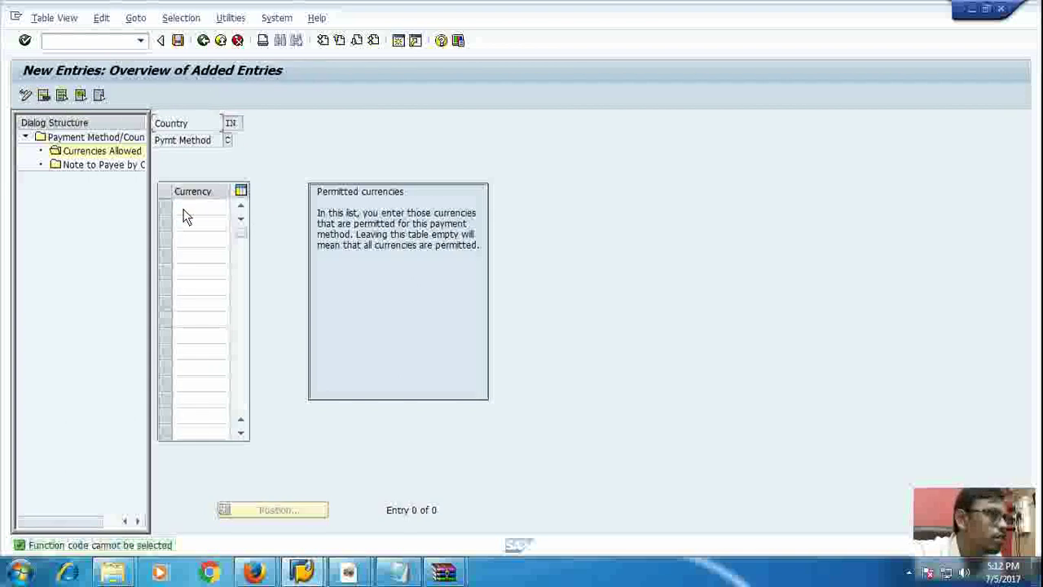
pyautogui.click(104, 155)
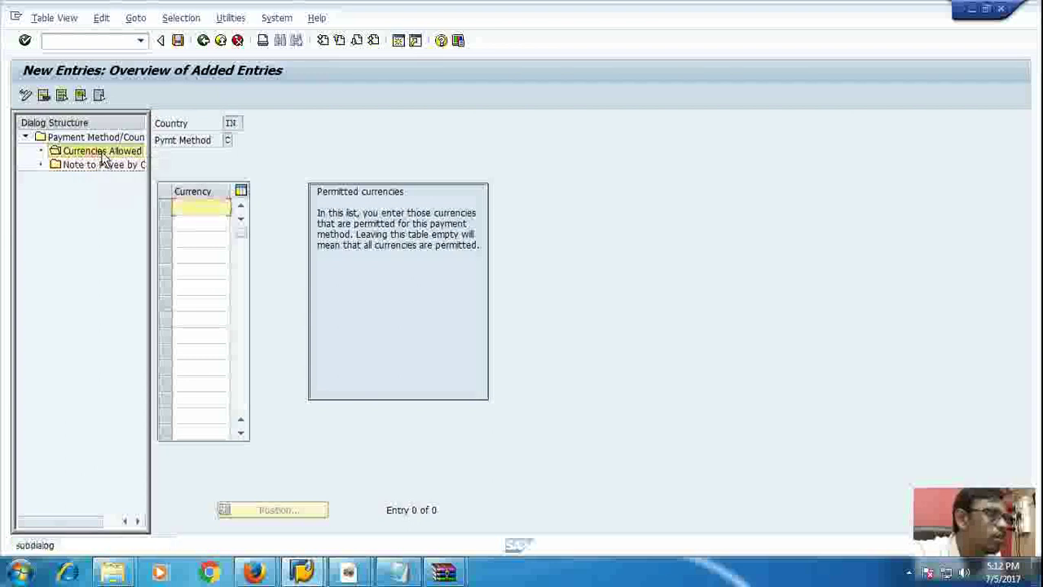
pyautogui.click(203, 43)
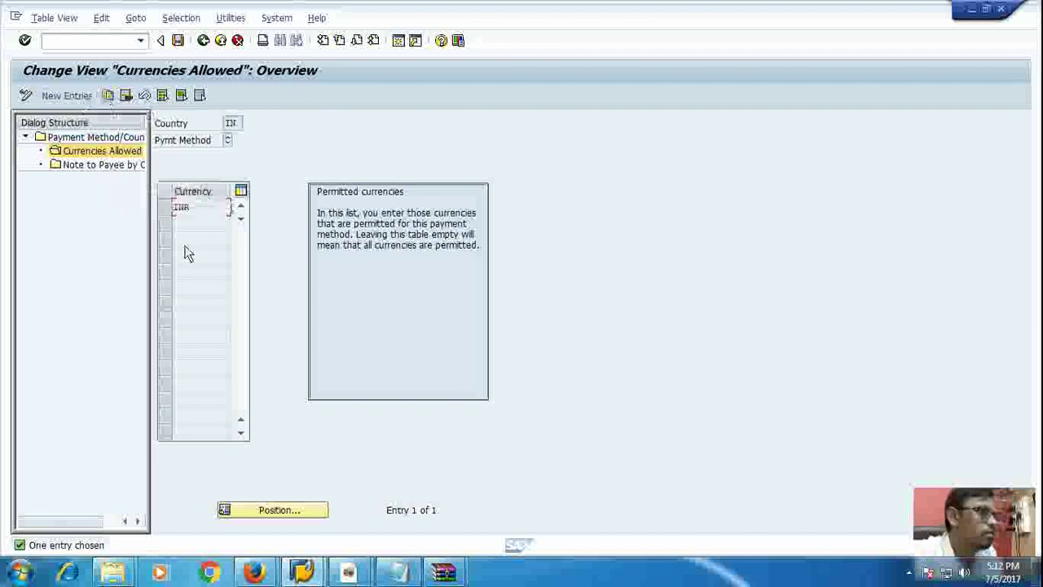
# Check which payment methods can be chosen for India from the Cheque method's allowed currencies view
pyautogui.click(162, 208)
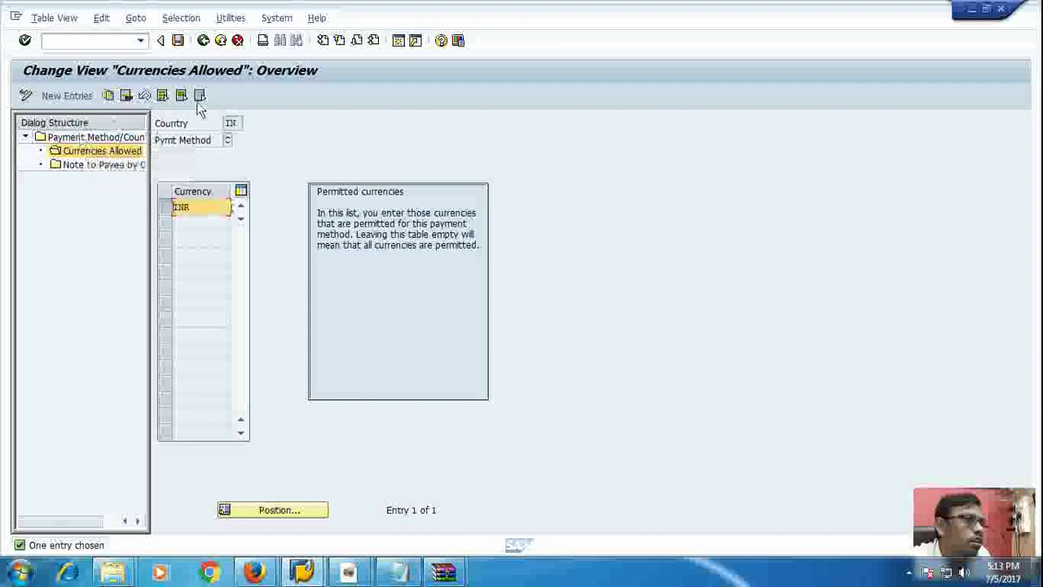
pyautogui.click(228, 139)
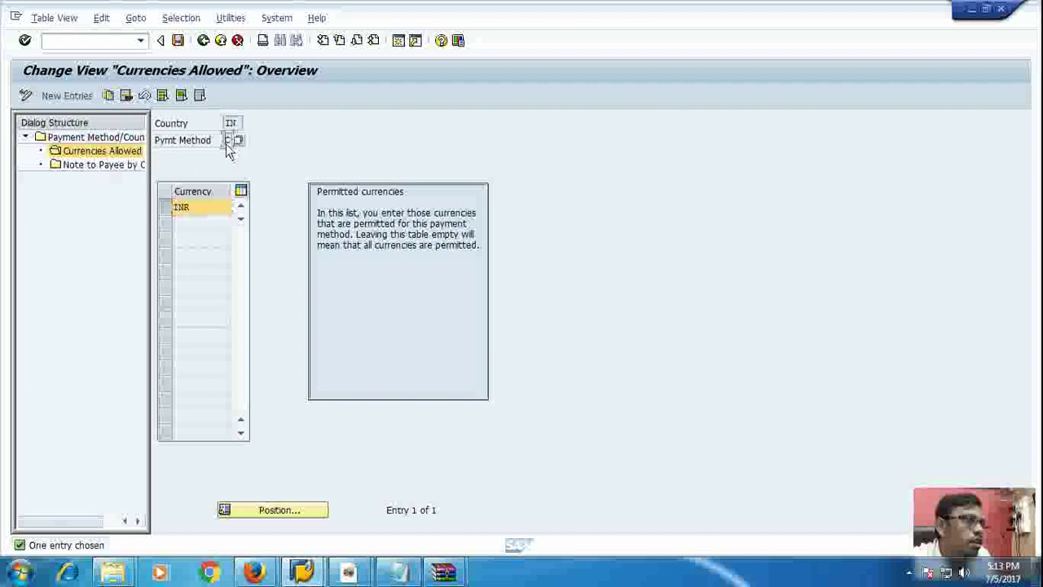
pyautogui.click(238, 140)
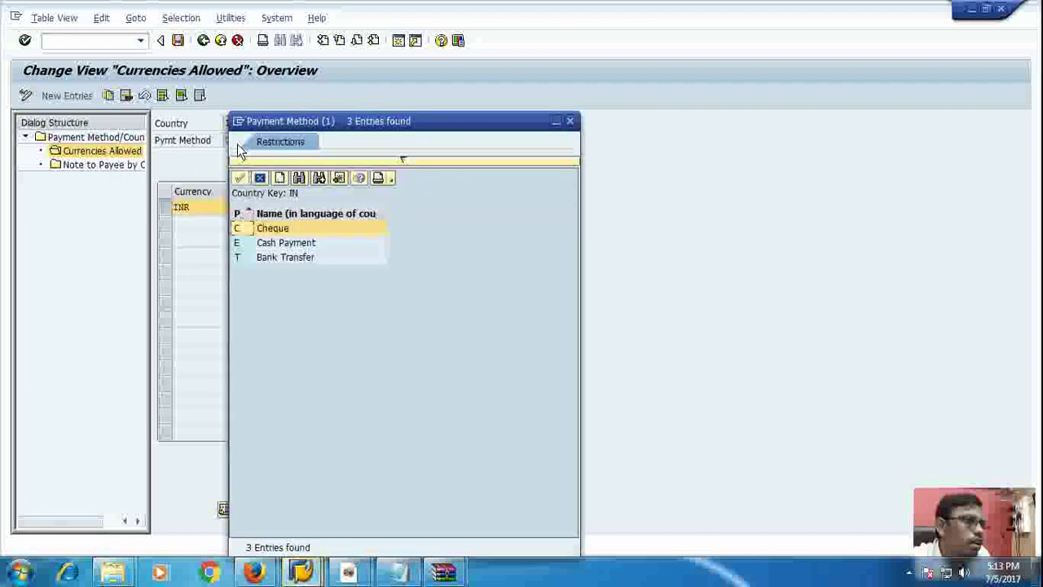
pyautogui.click(237, 259)
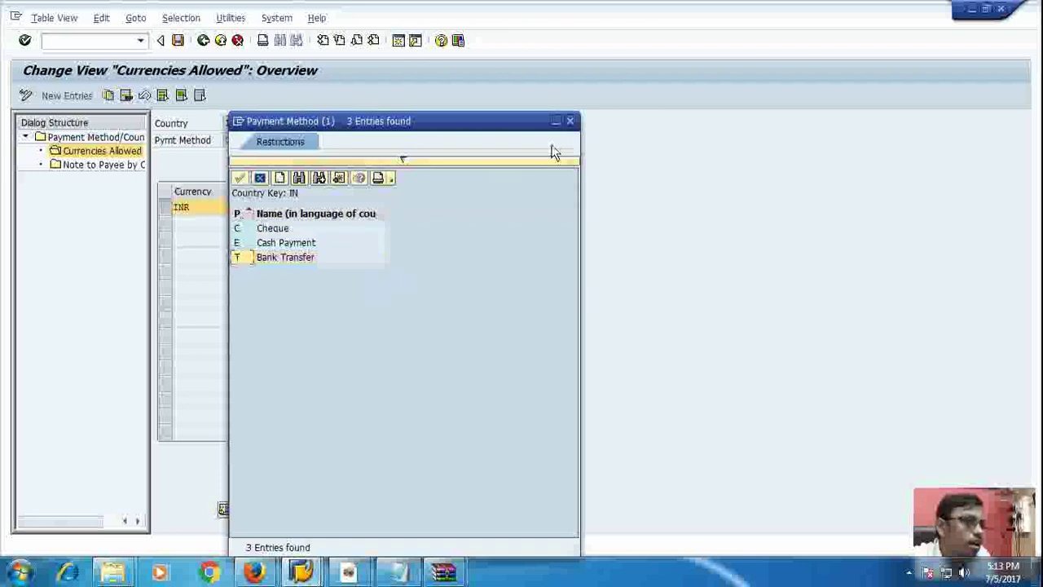
pyautogui.click(569, 122)
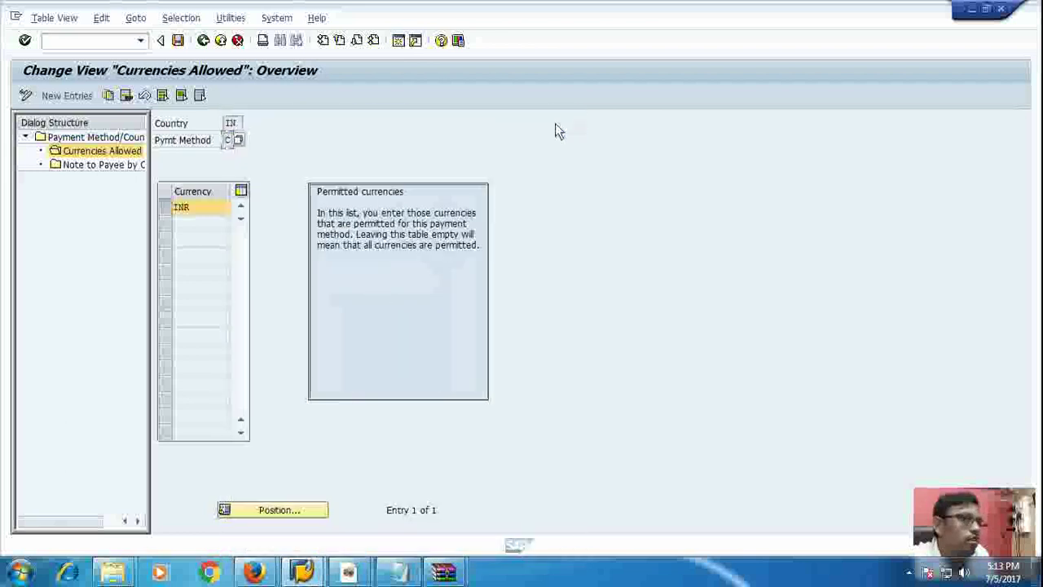
# Leave the allowed currencies, reopen Set Up Payment Methods per Country for Payment Transactions and display the details of India's Bank Transfer method
pyautogui.click(69, 95)
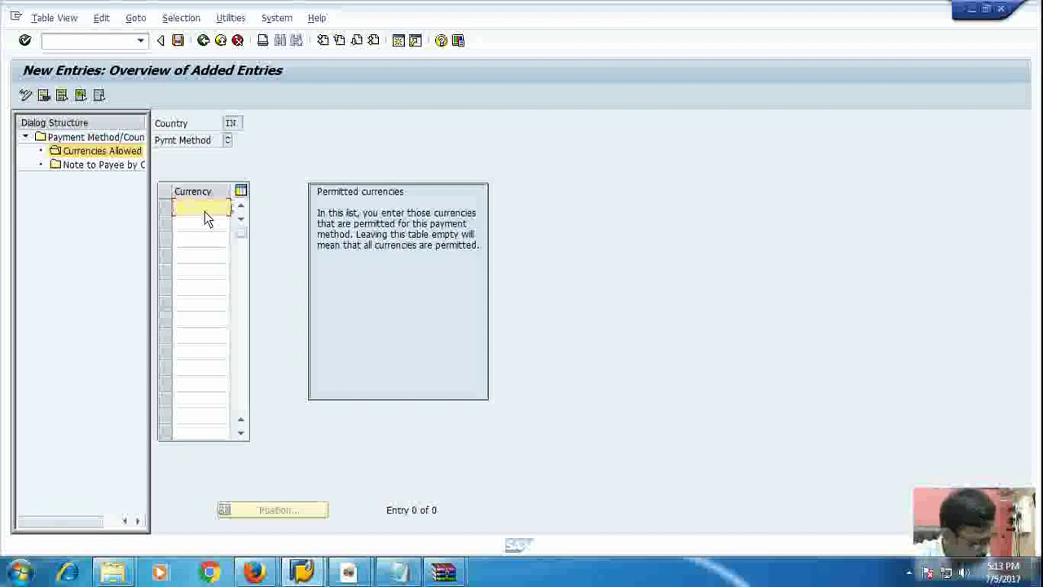
pyautogui.click(220, 41)
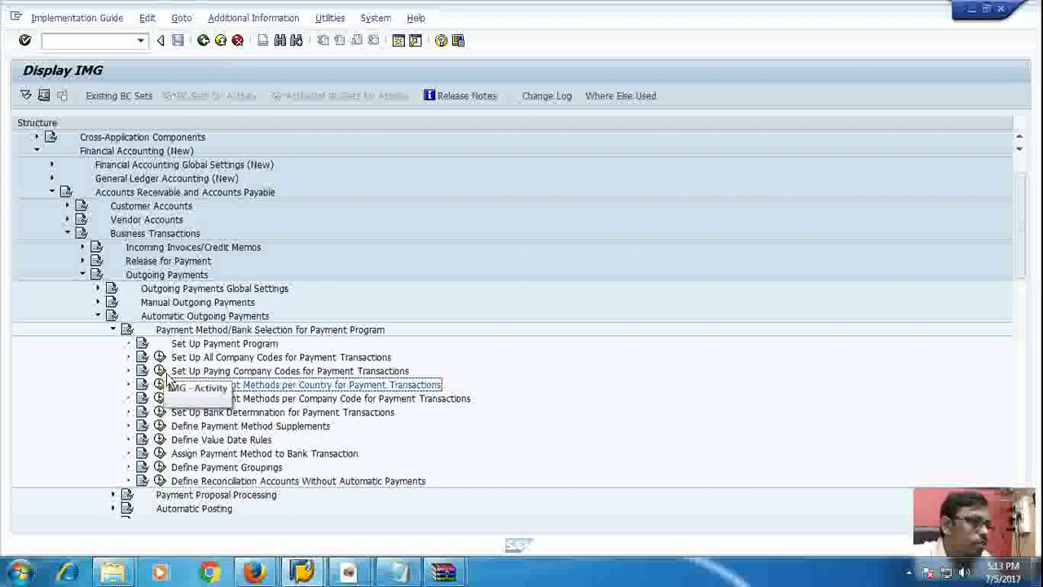
pyautogui.click(161, 386)
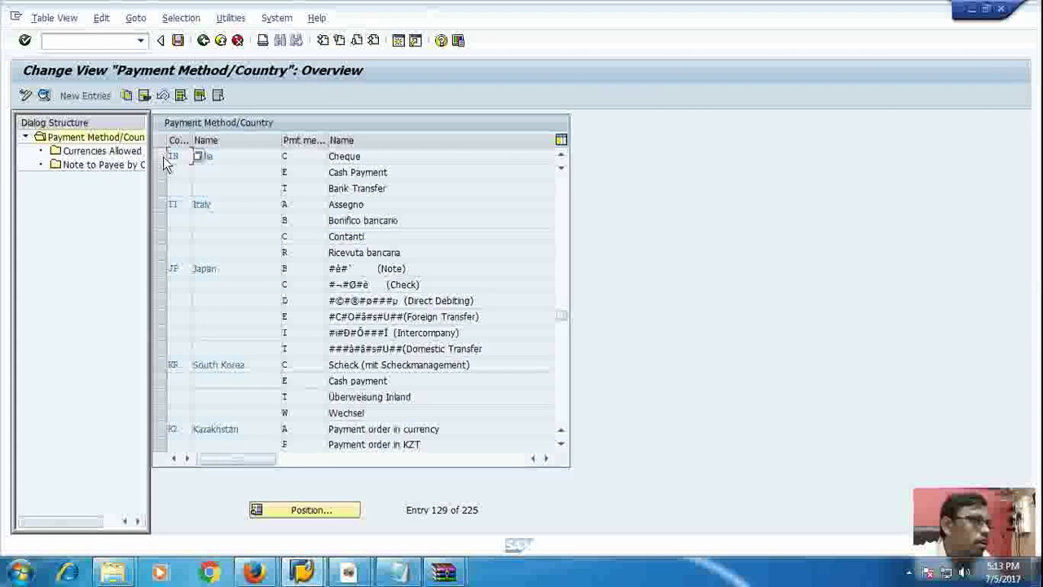
pyautogui.doubleClick(320, 189)
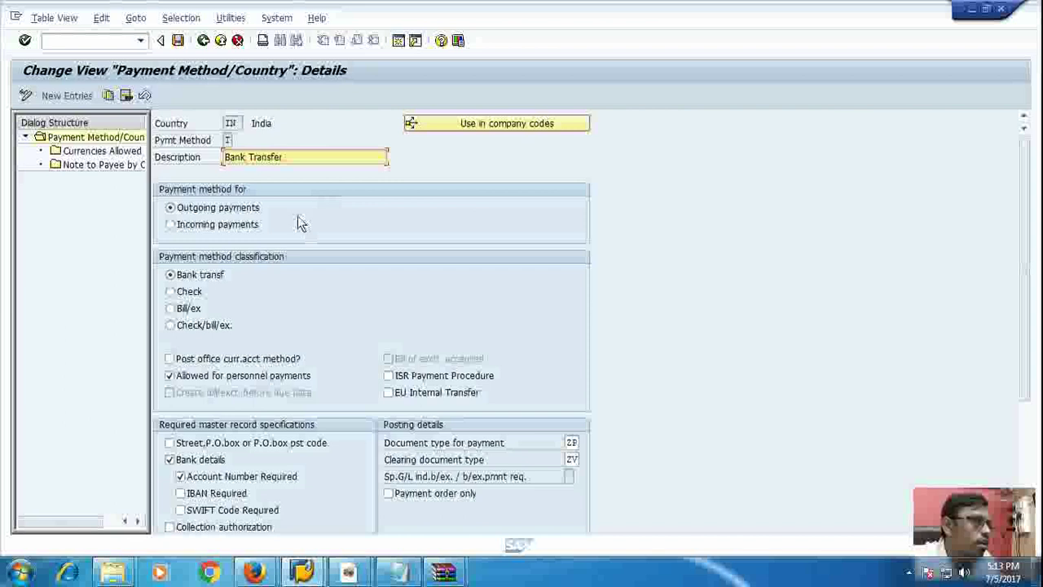
# Try to copy India's Bank Transfer payment method as a new entry with payment method key E
pyautogui.click(107, 97)
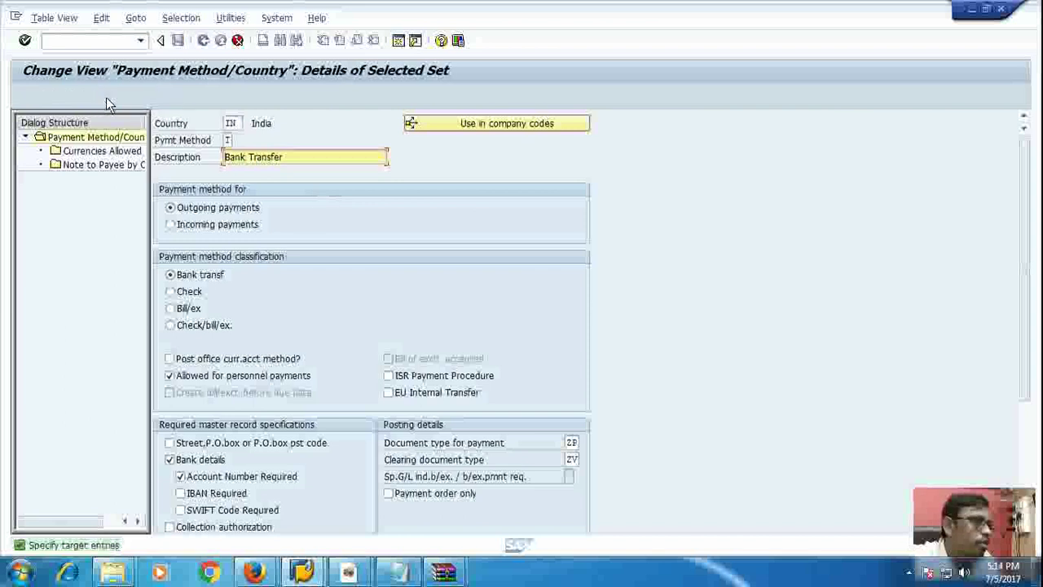
pyautogui.click(320, 163)
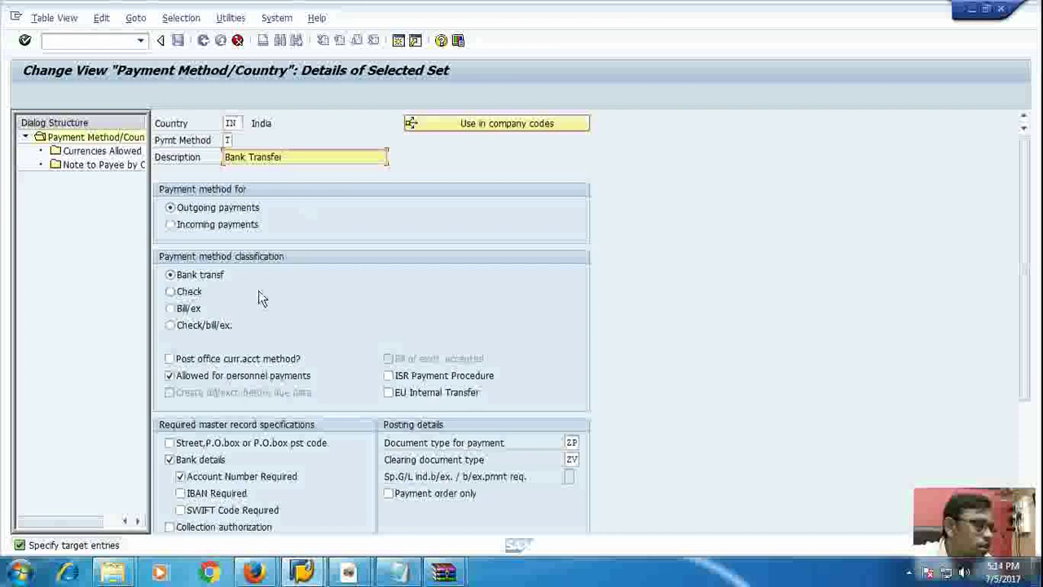
pyautogui.scroll(-2, 259, 292)
pyautogui.scroll(-2, 258, 293)
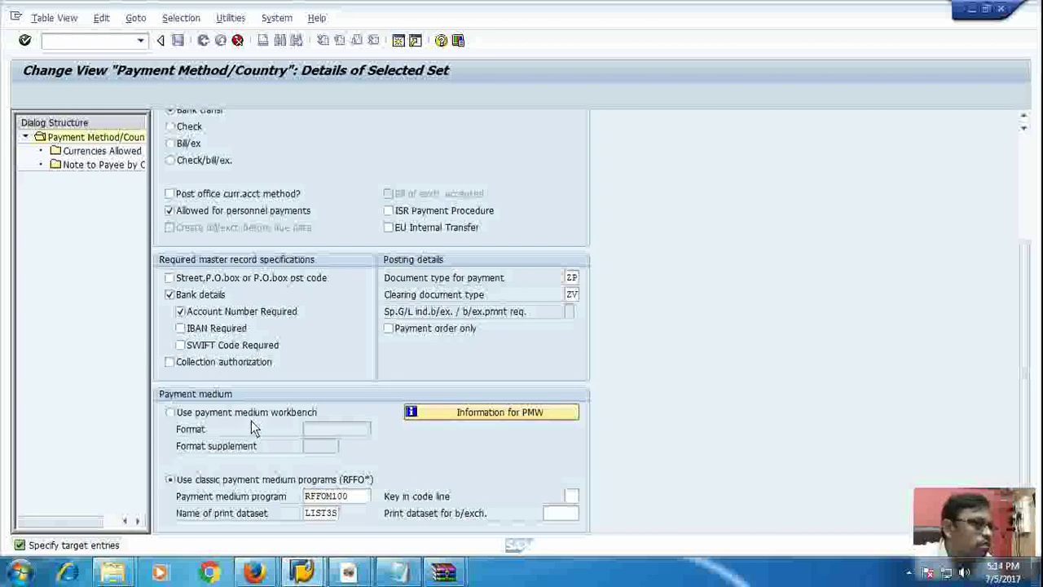
pyautogui.click(101, 151)
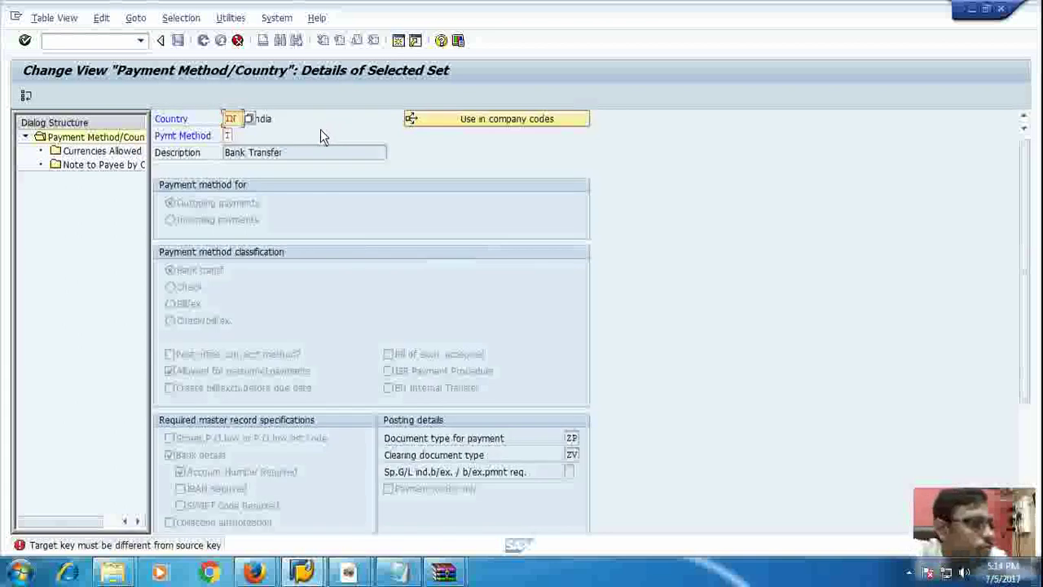
pyautogui.click(228, 135)
pyautogui.write('E')
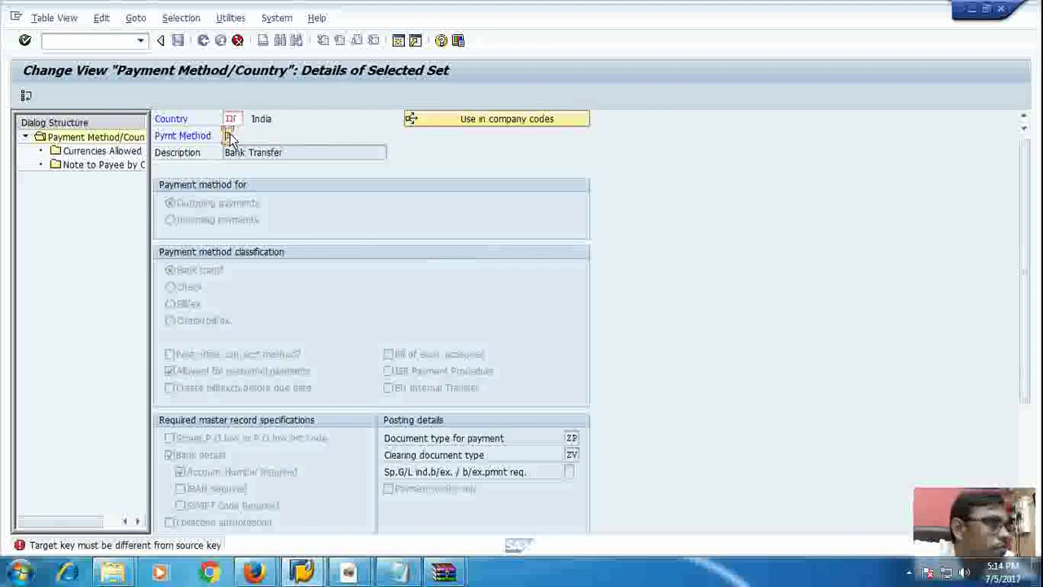
pyautogui.click(116, 151)
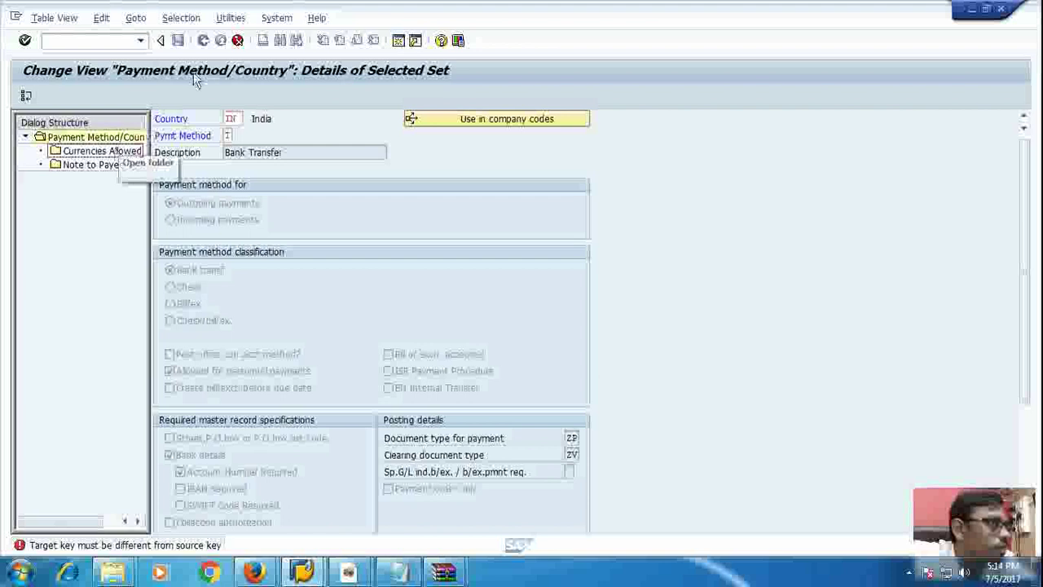
pyautogui.click(238, 41)
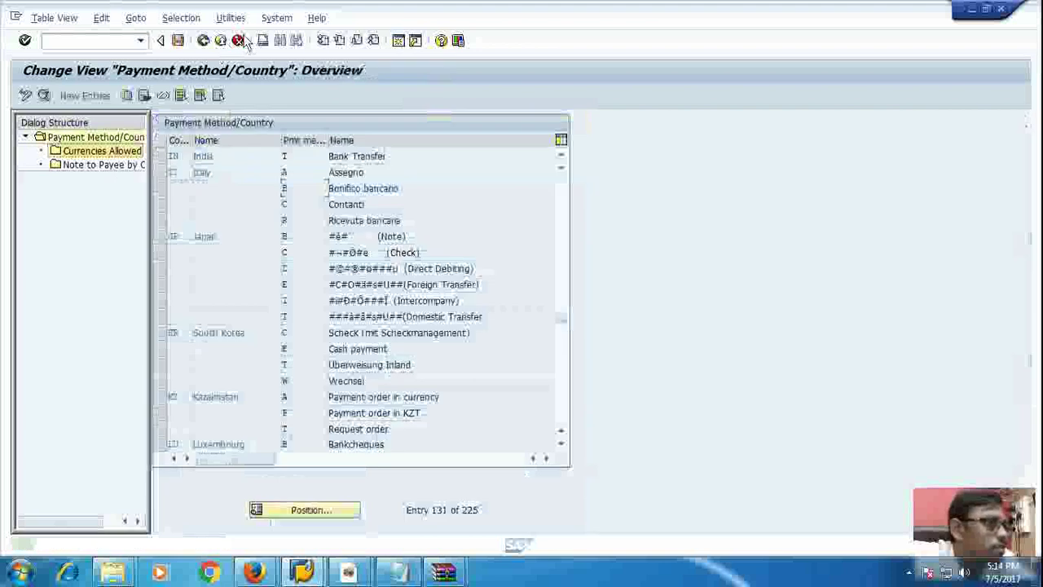
# Try to create a new payment method entry from the Bank Transfer details, browsing the country keys for its country
pyautogui.doubleClick(248, 158)
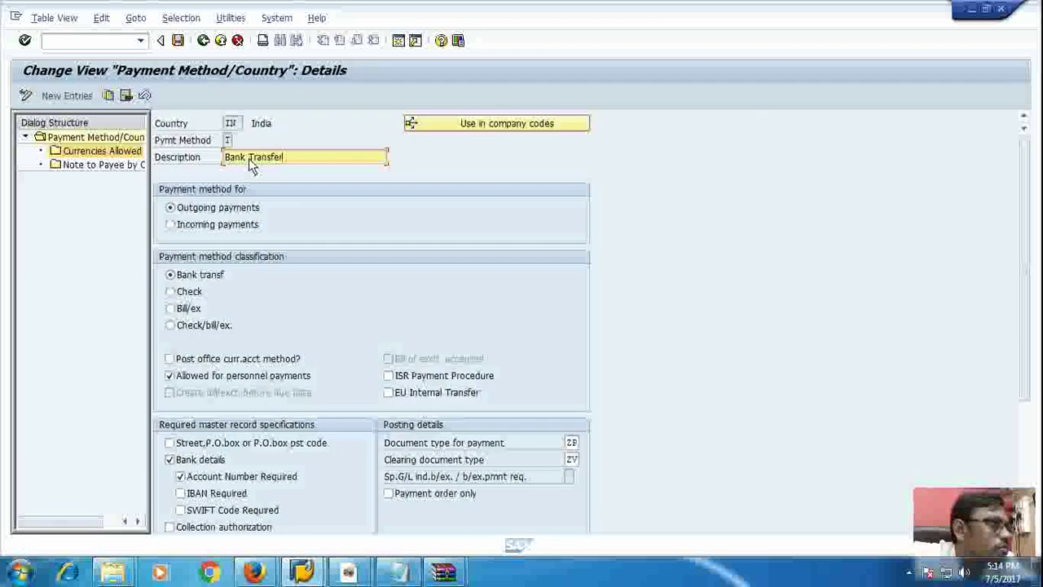
pyautogui.click(68, 95)
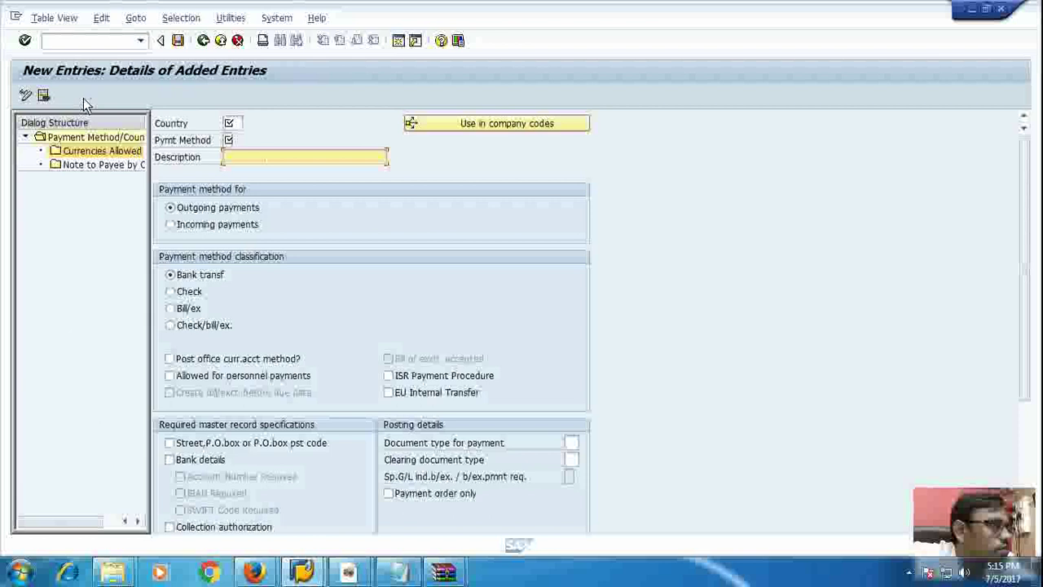
pyautogui.click(232, 123)
pyautogui.click(247, 124)
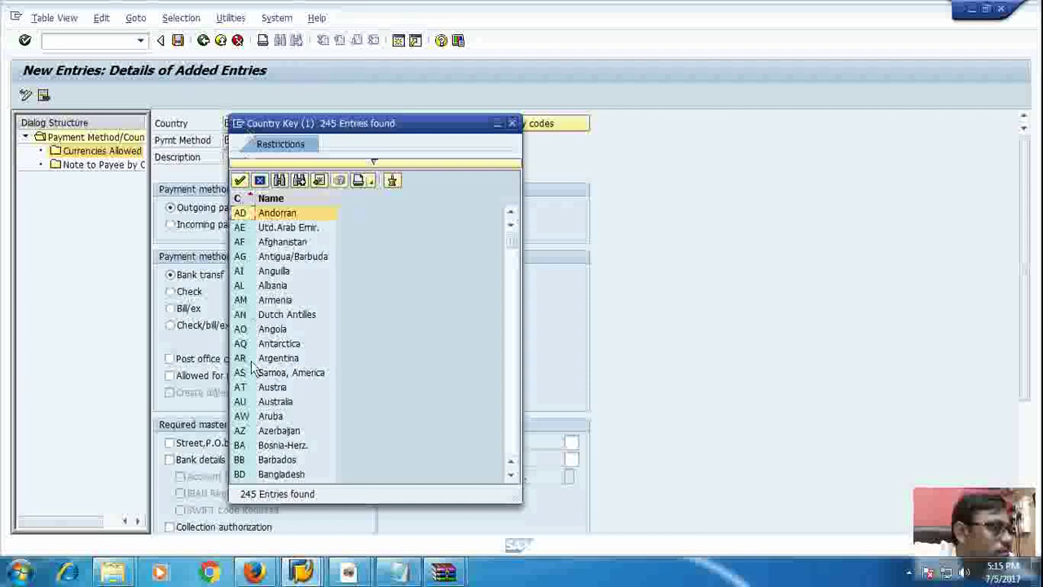
pyautogui.scroll(-6, 251, 365)
pyautogui.scroll(-14, 253, 369)
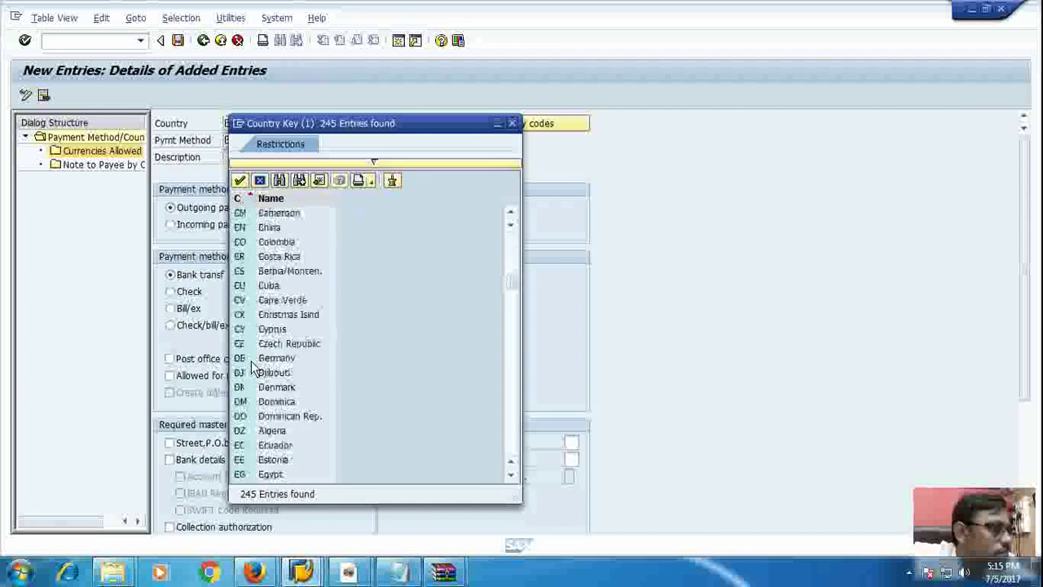
pyautogui.click(511, 123)
pyautogui.click(220, 42)
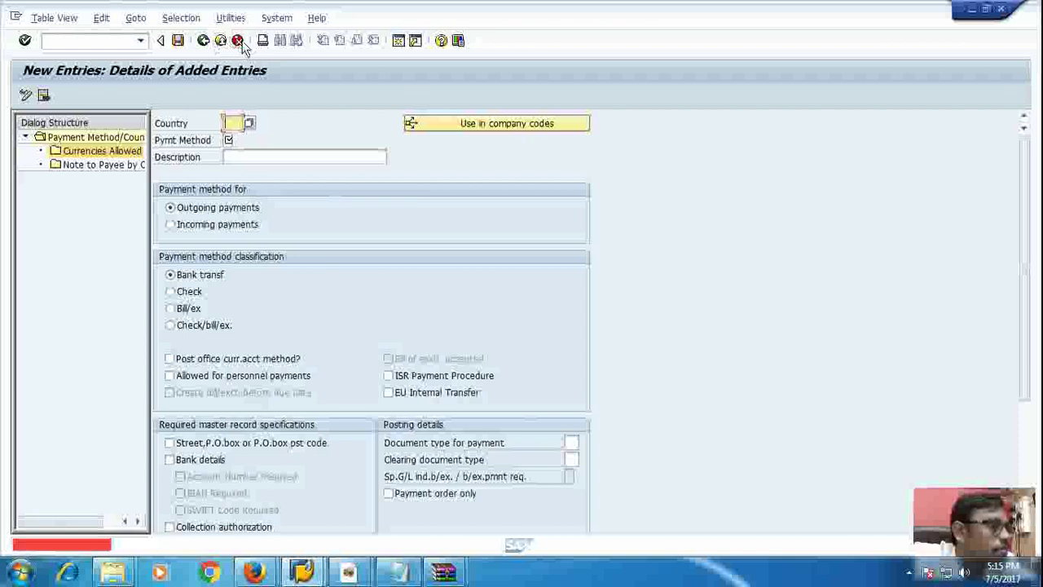
pyautogui.click(237, 41)
# Return to the payment method overview, select India's Bank Transfer entry and start copying it as a new entry
pyautogui.click(228, 283)
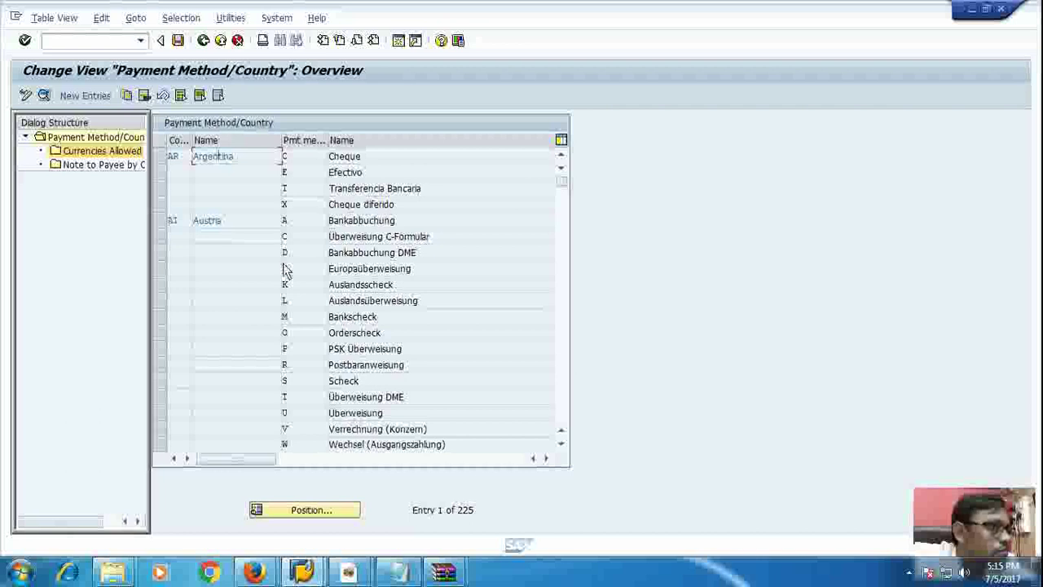
pyautogui.scroll(-3, 285, 273)
pyautogui.scroll(-14, 285, 273)
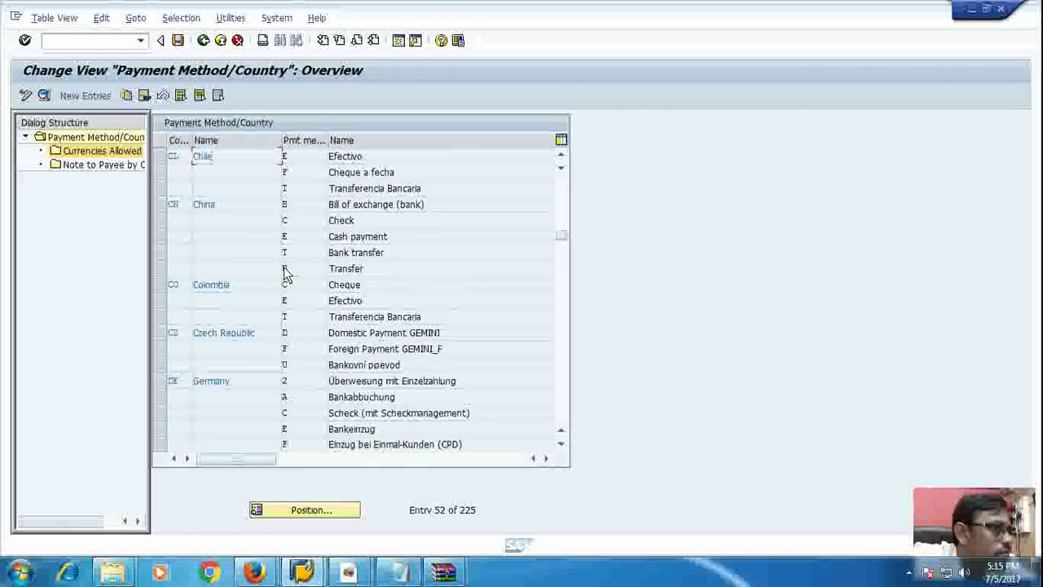
pyautogui.scroll(-11, 285, 273)
pyautogui.scroll(-11, 286, 273)
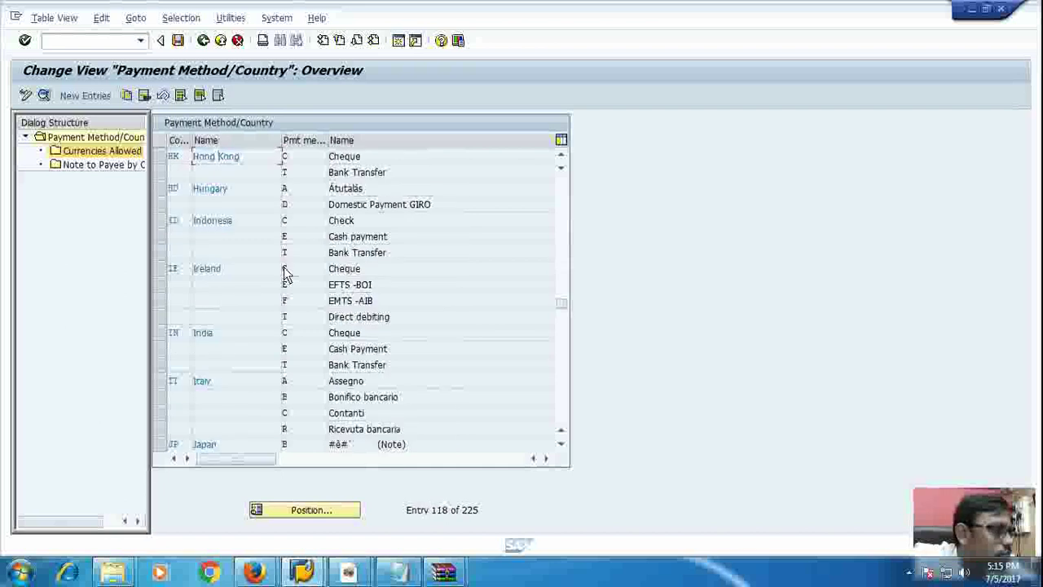
pyautogui.click(162, 365)
pyautogui.rightClick(162, 368)
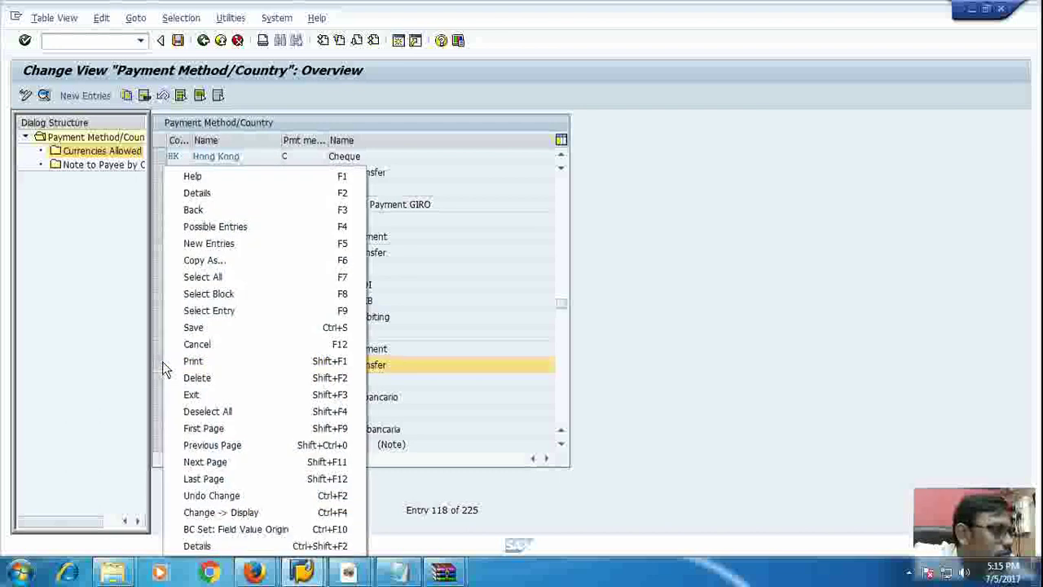
pyautogui.click(162, 361)
pyautogui.click(159, 364)
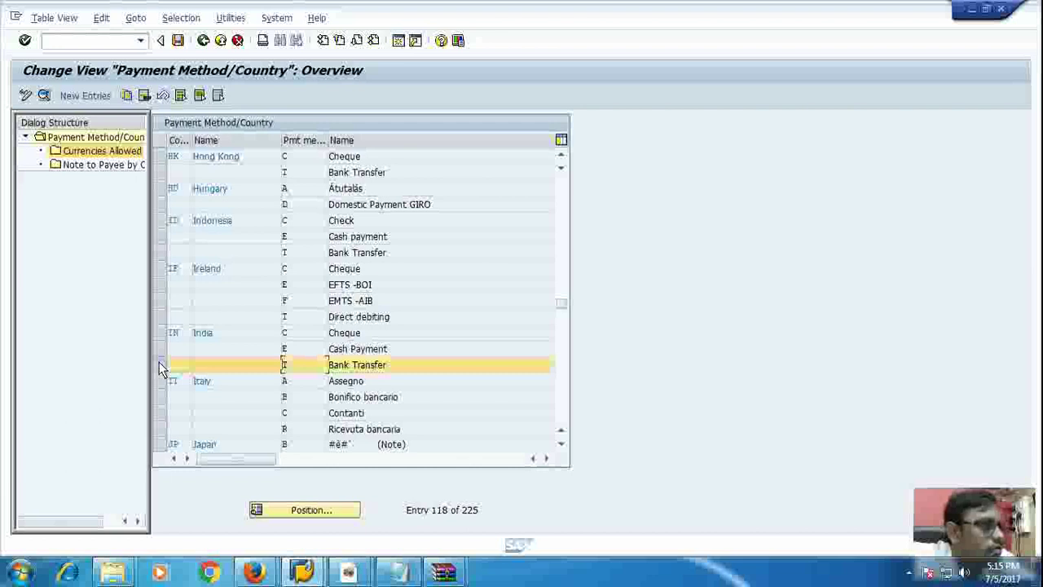
pyautogui.click(127, 94)
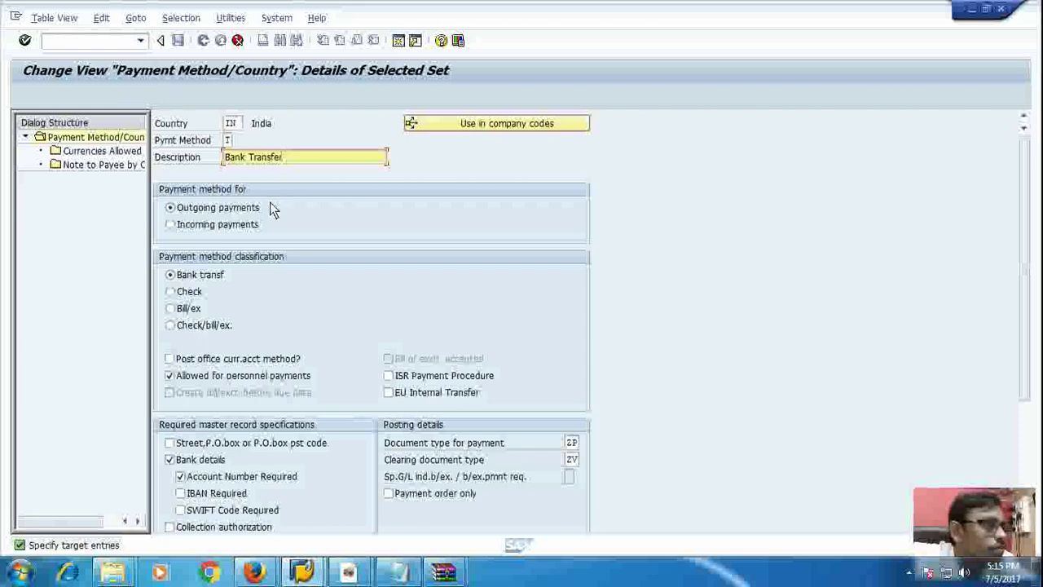
# Set the description of the copied Indian payment method to Bank Transfer code
pyautogui.click(239, 127)
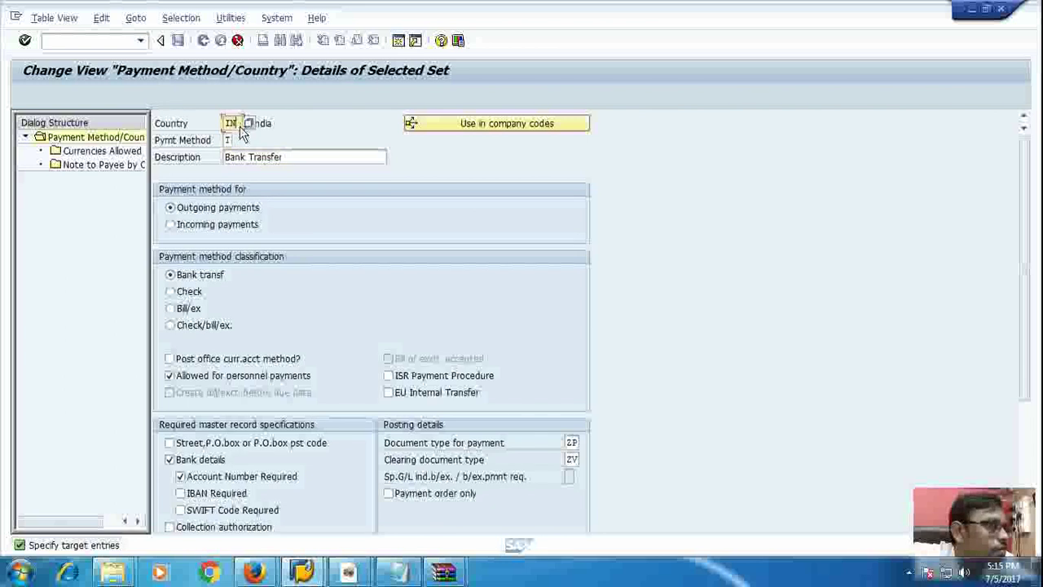
pyautogui.click(231, 141)
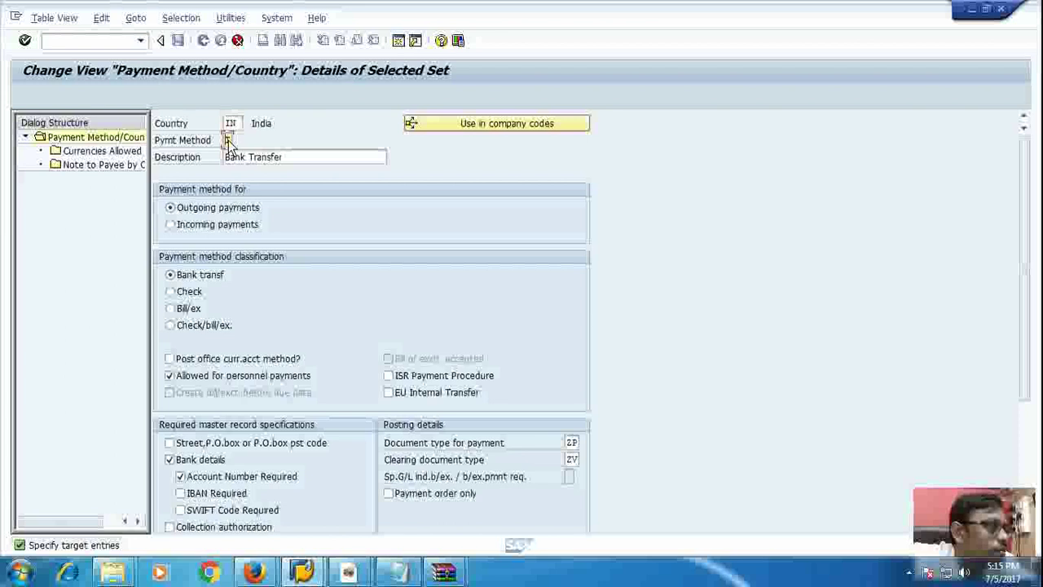
pyautogui.click(328, 128)
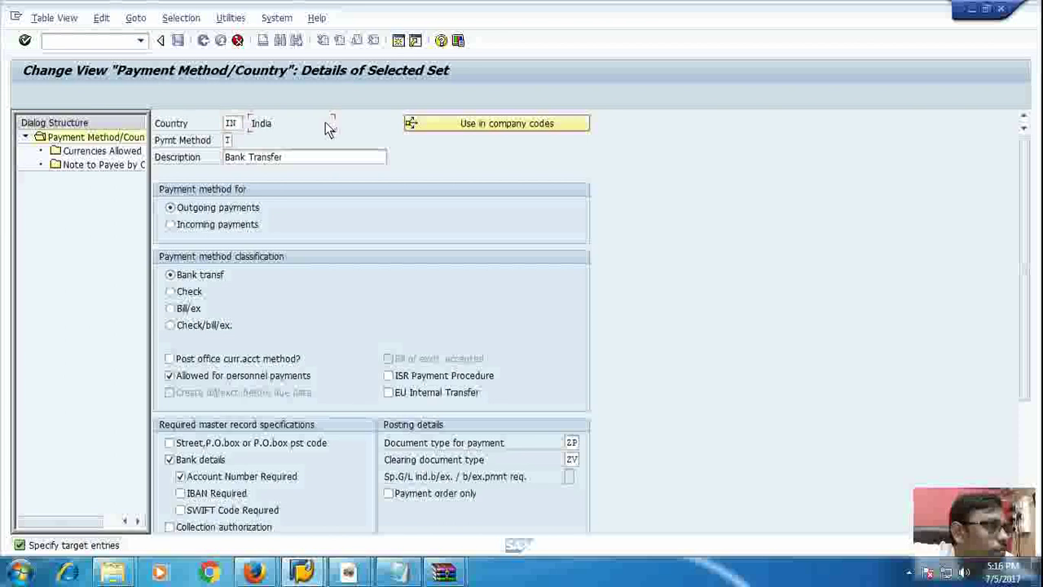
pyautogui.click(230, 127)
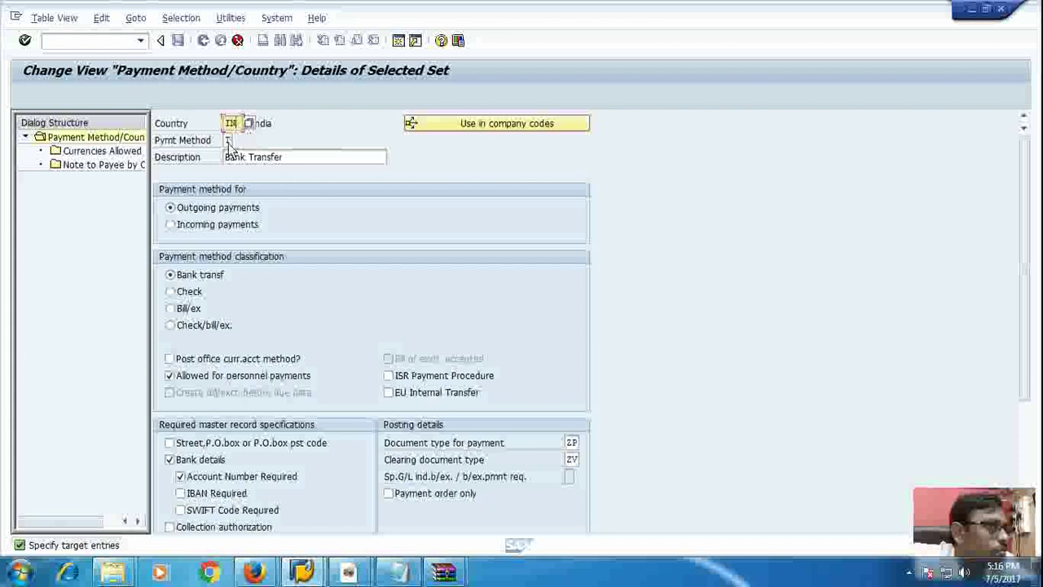
pyautogui.click(331, 158)
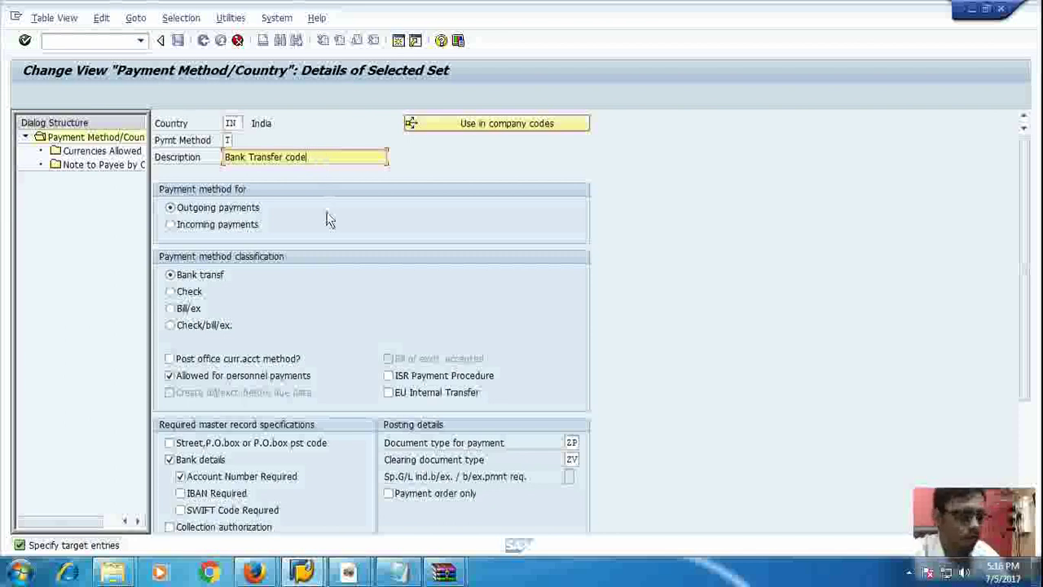
pyautogui.press('Return')
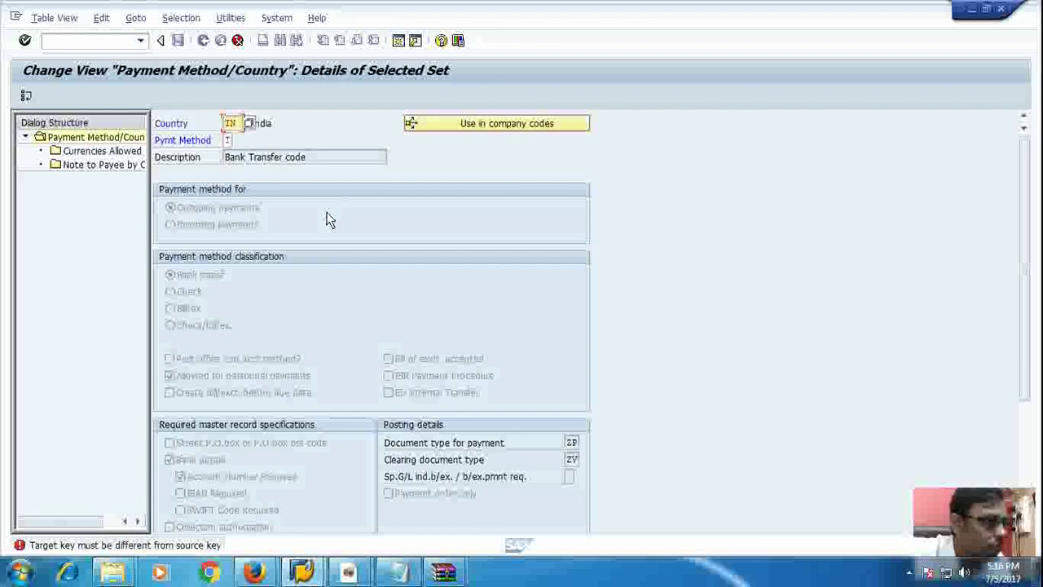
# Assign payment method key P to the copied entry and complete the copy with its dependent entries
pyautogui.click(230, 141)
pyautogui.click(230, 141)
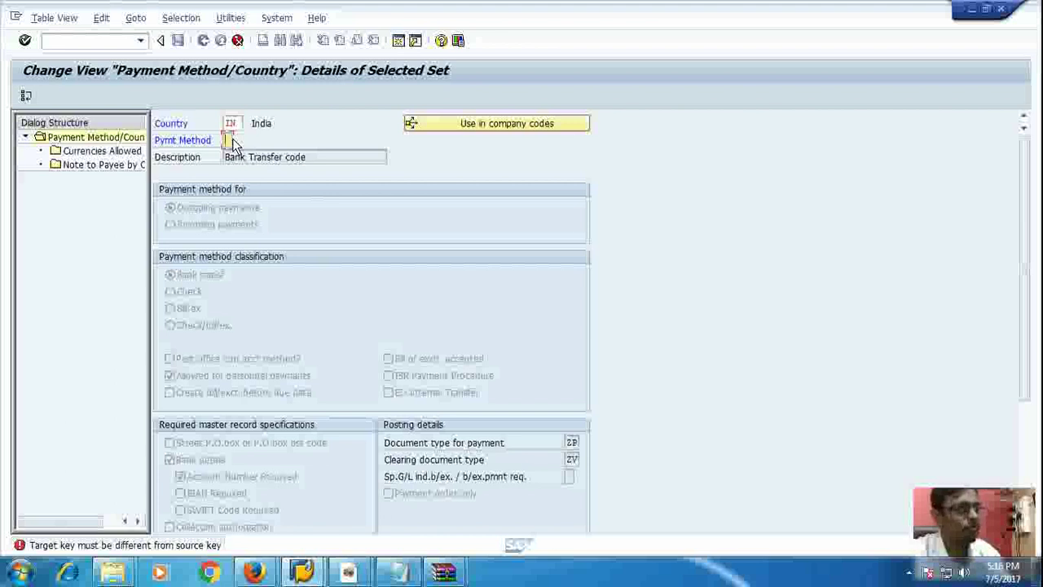
pyautogui.press('Return')
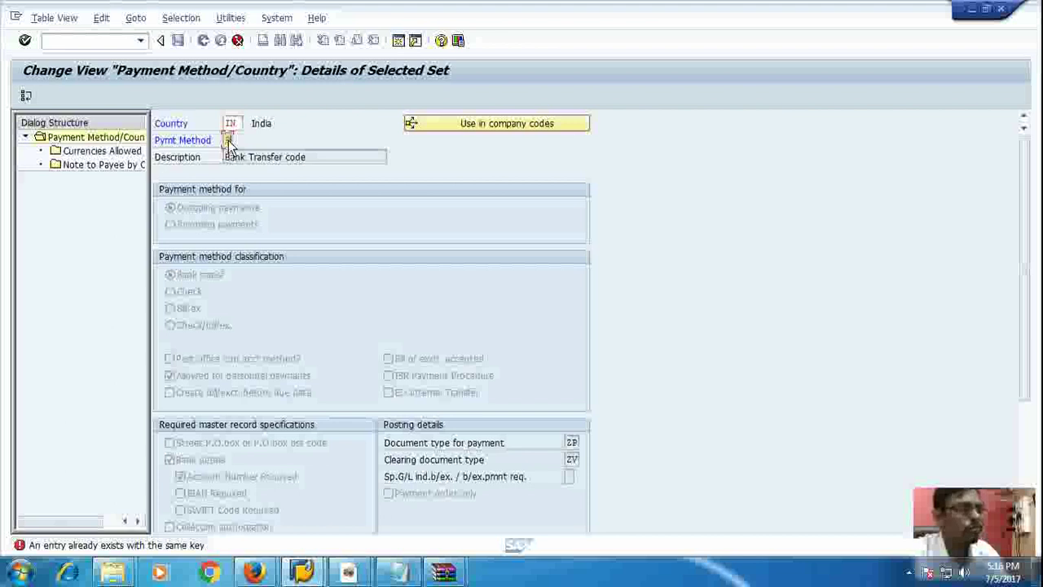
pyautogui.press('Return')
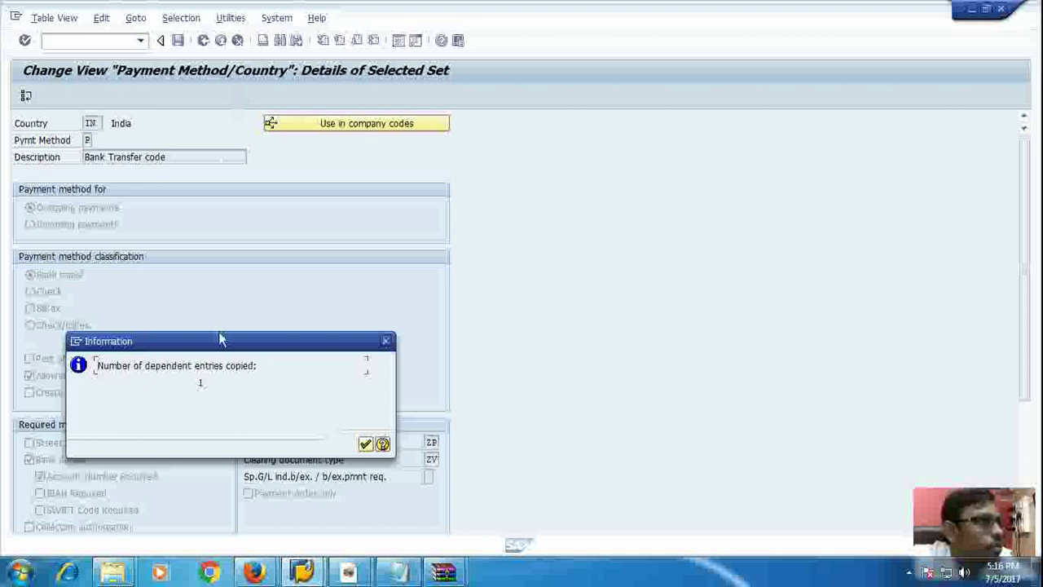
pyautogui.click(365, 444)
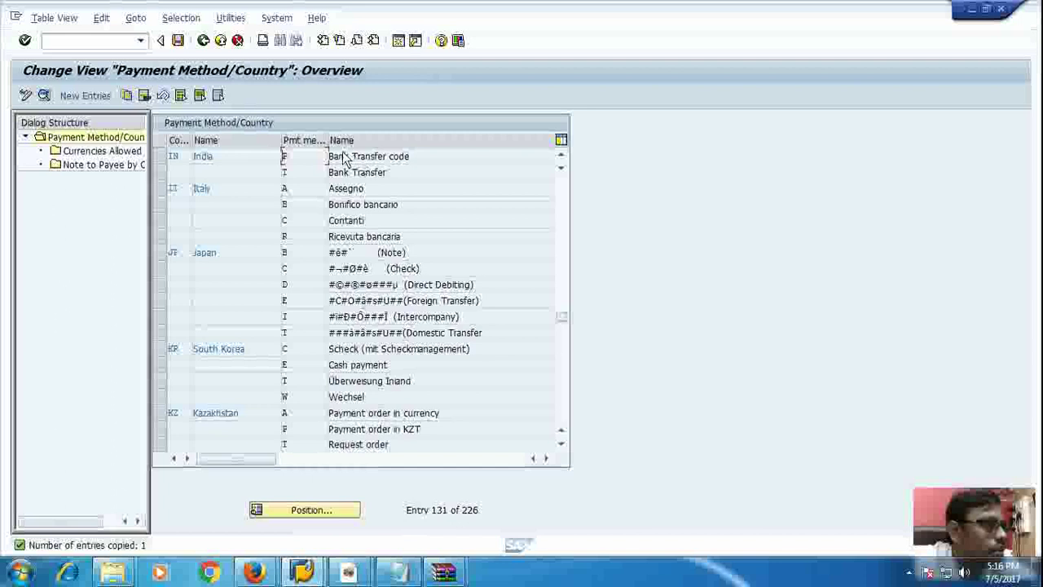
# Open the details of India's Bank Transfer code method, review its settings and save it
pyautogui.scroll(1, 352, 226)
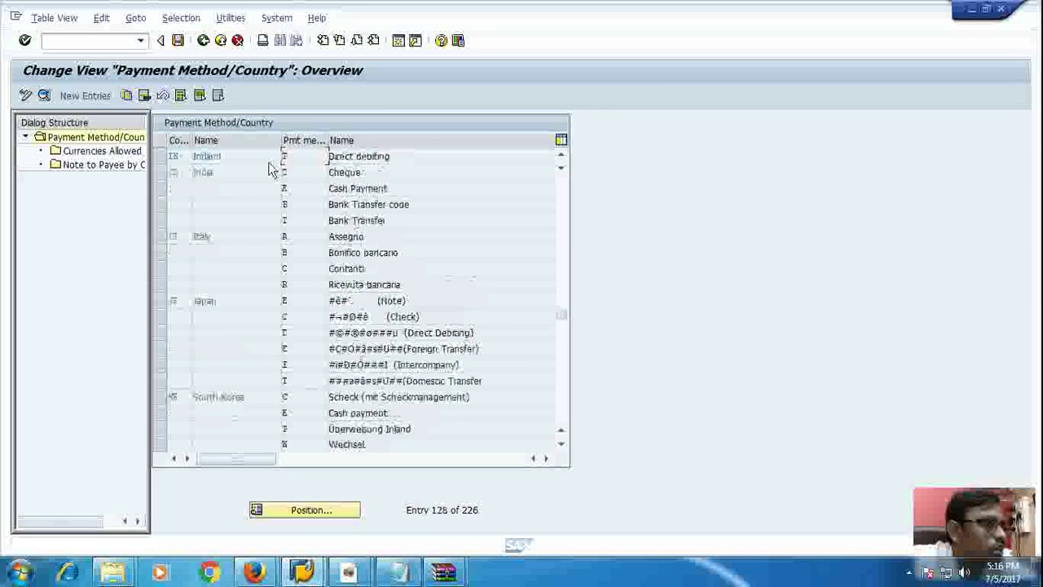
pyautogui.click(329, 209)
pyautogui.doubleClick(330, 209)
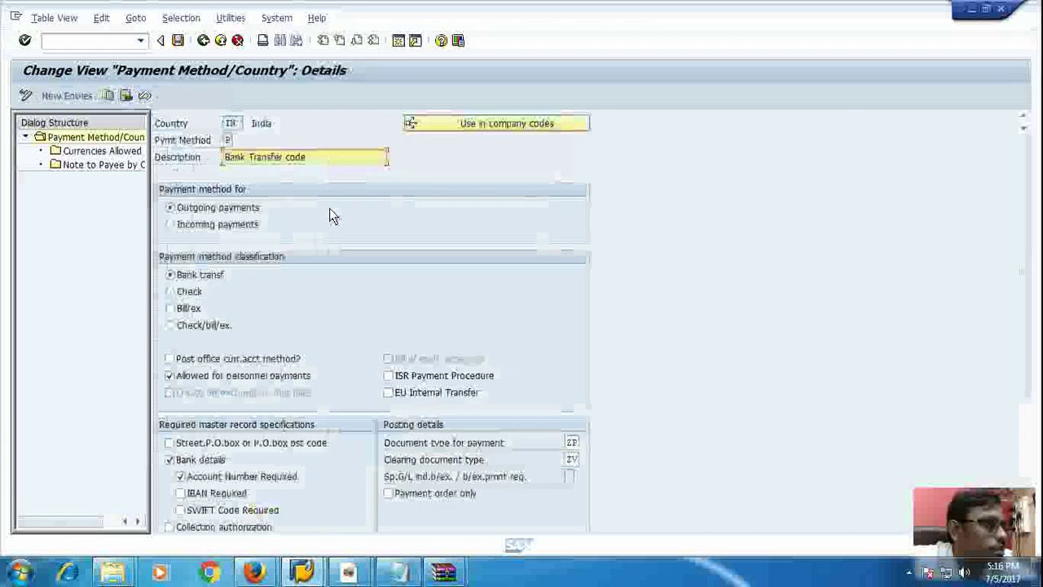
pyautogui.scroll(-3, 330, 208)
pyautogui.scroll(-1, 330, 209)
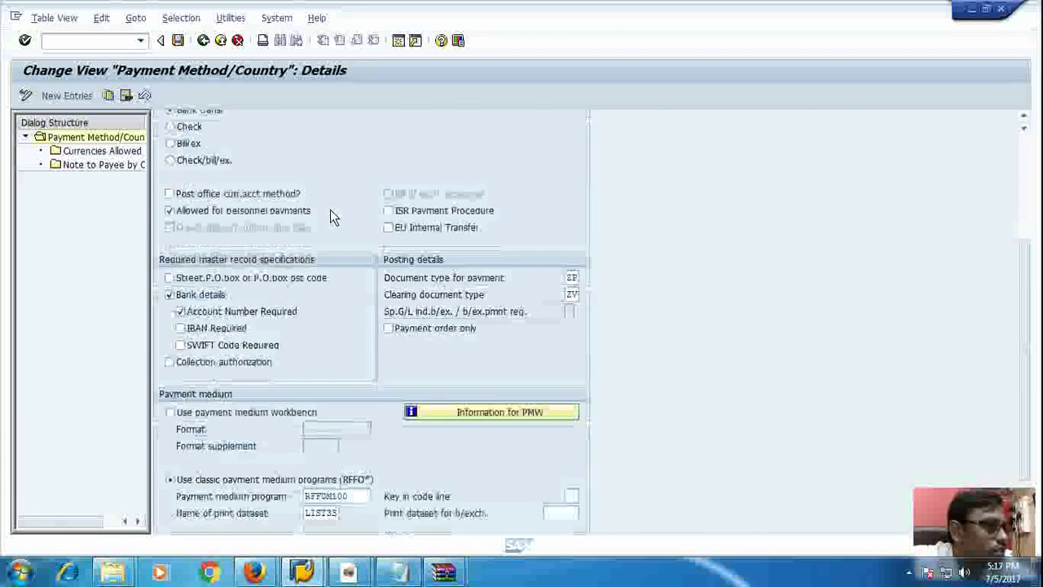
pyautogui.scroll(4, 329, 215)
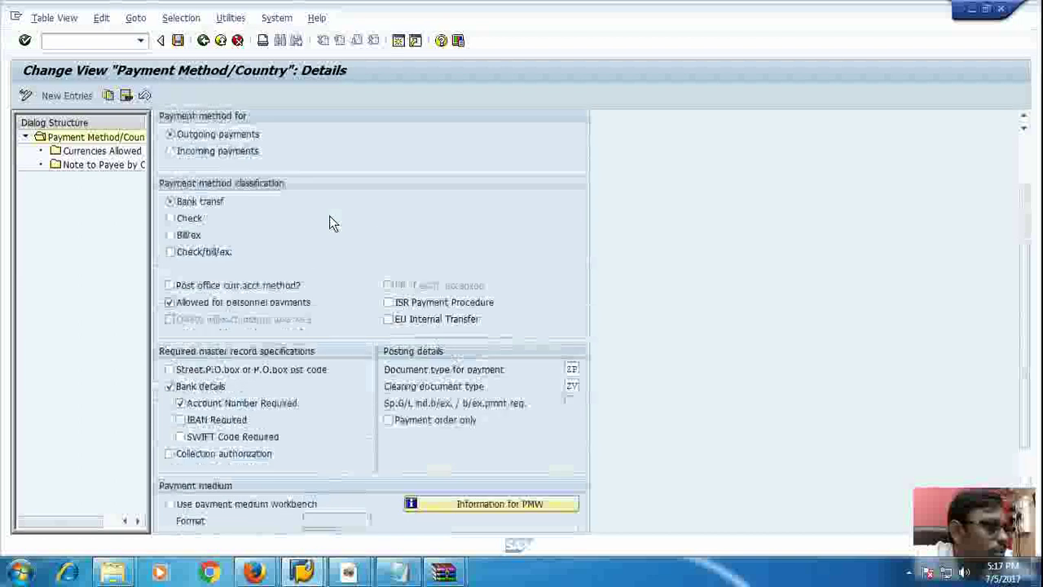
pyautogui.click(178, 40)
pyautogui.click(224, 260)
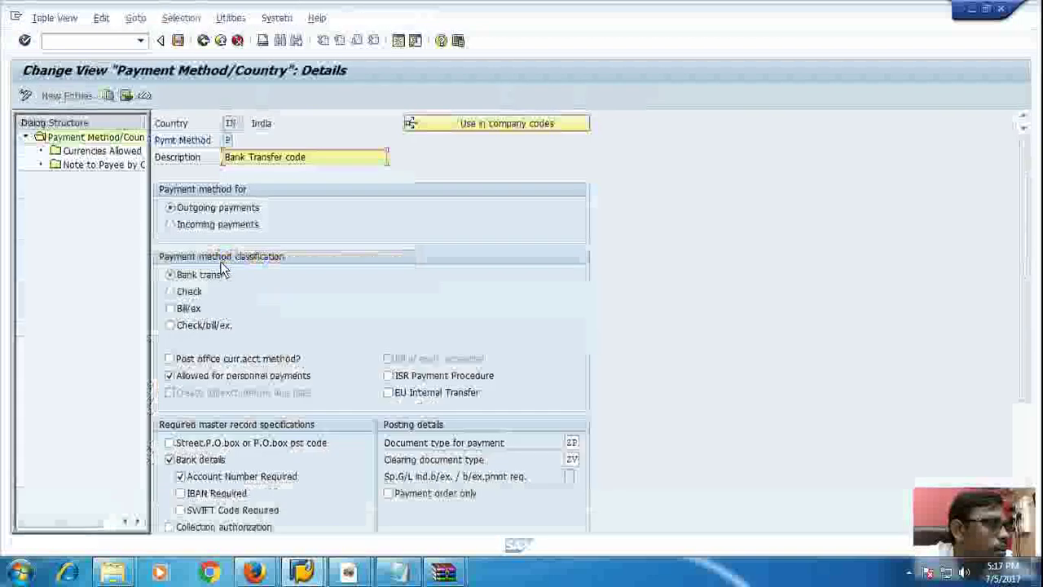
# Open the allowed currencies of India's payment method P and try to copy its INR entry
pyautogui.doubleClick(111, 157)
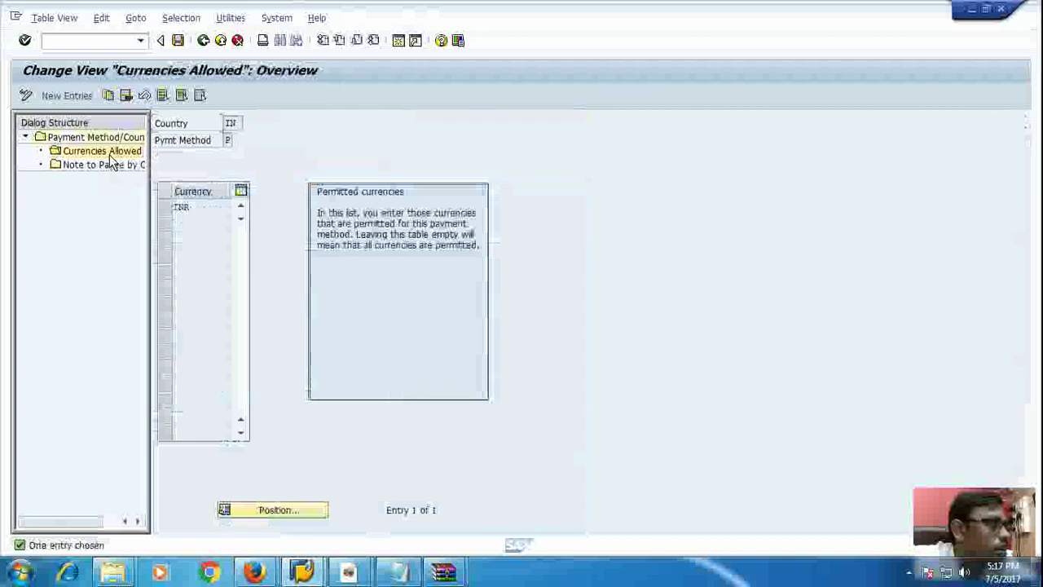
pyautogui.click(206, 211)
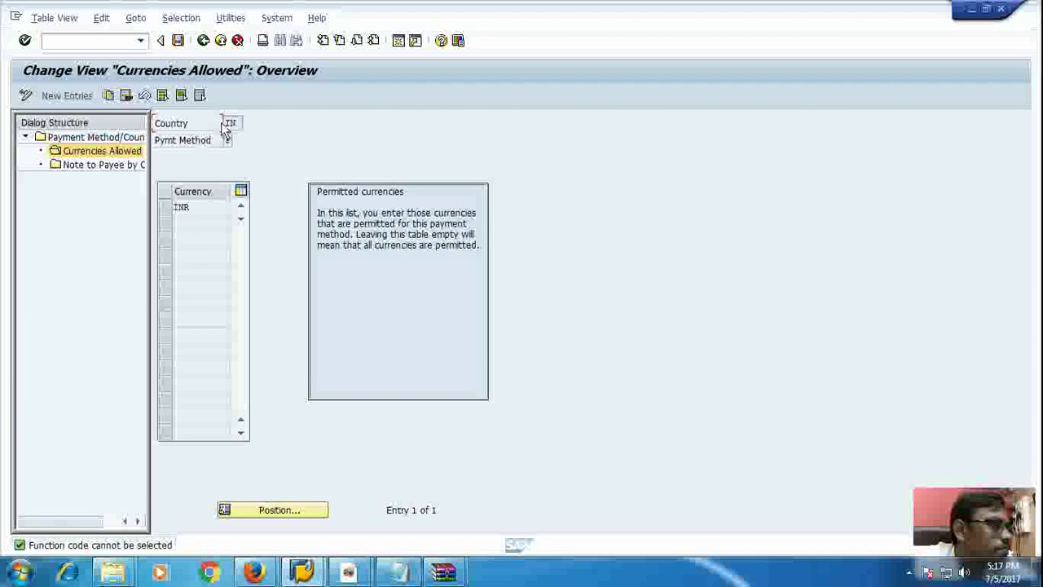
pyautogui.click(175, 207)
pyautogui.click(108, 98)
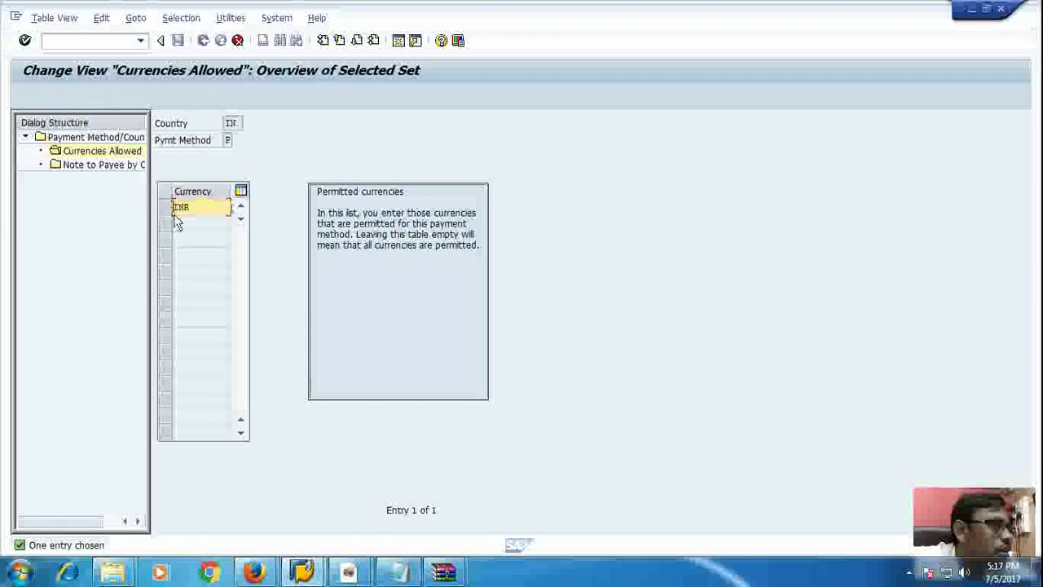
pyautogui.click(113, 155)
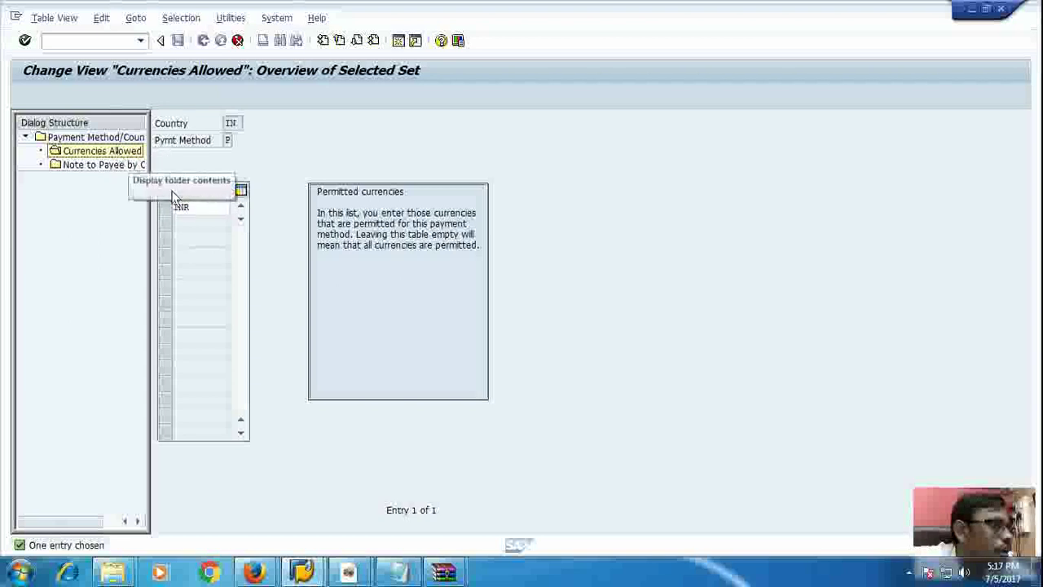
pyautogui.click(190, 209)
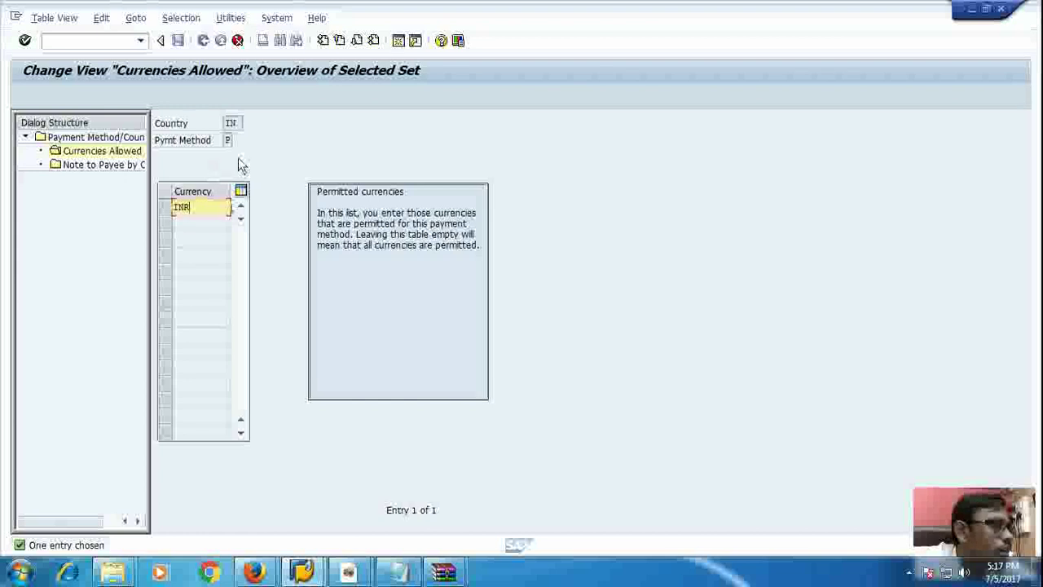
pyautogui.click(91, 176)
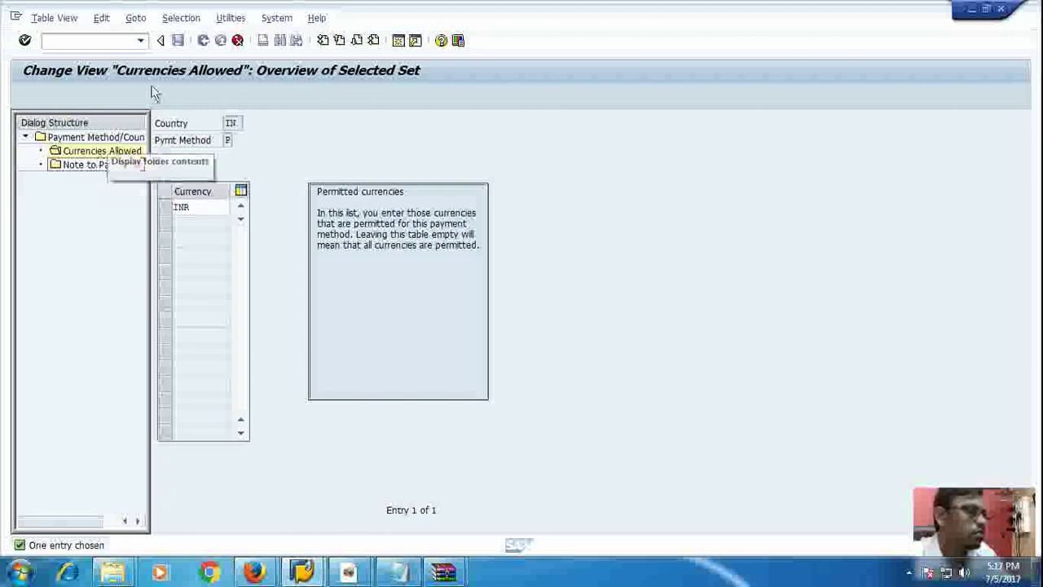
pyautogui.press('Return')
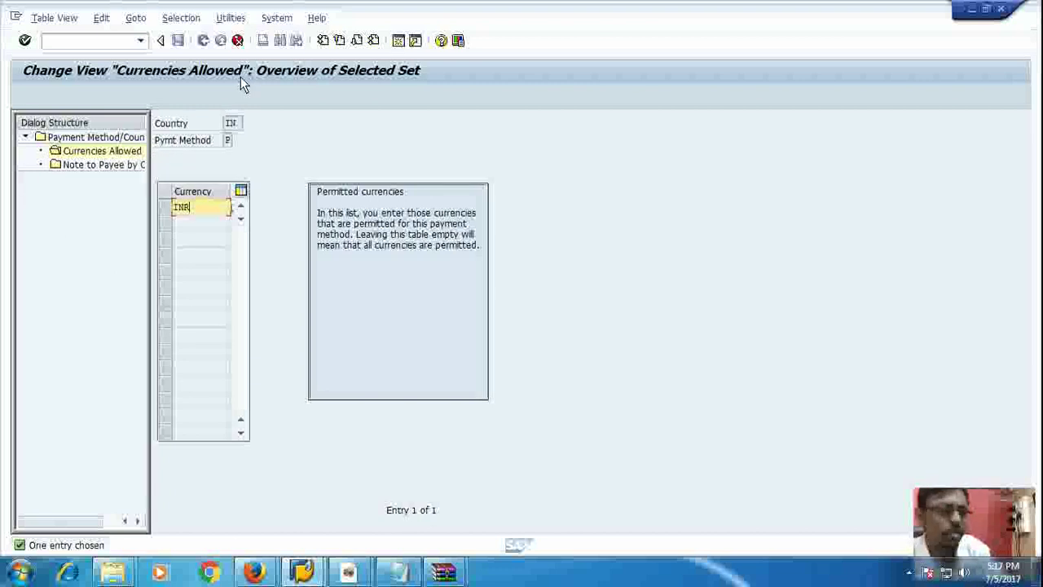
pyautogui.click(237, 41)
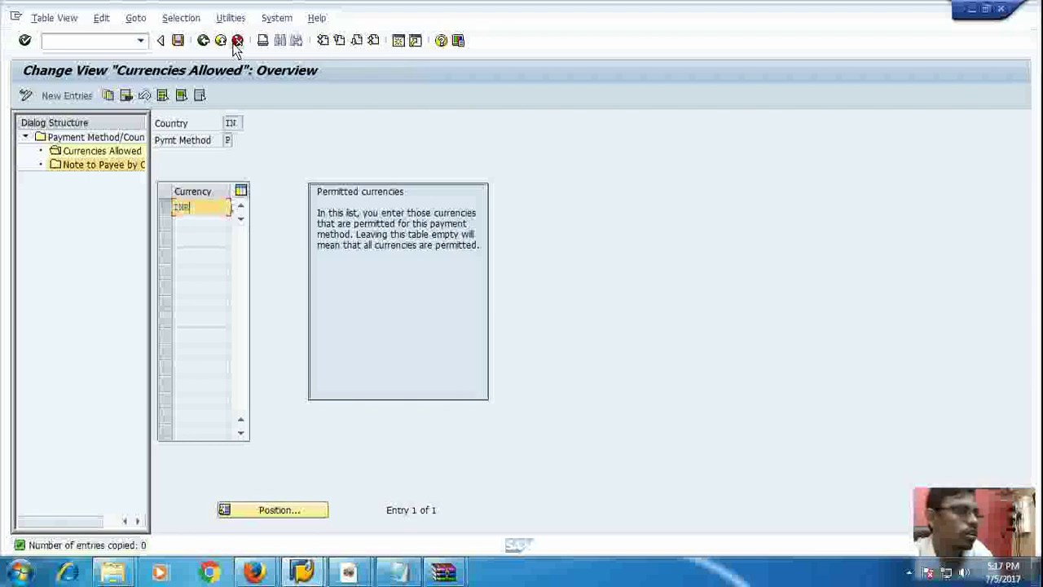
# Leave the allowed currencies, save India's payment method P and return to the payment method overview
pyautogui.click(238, 41)
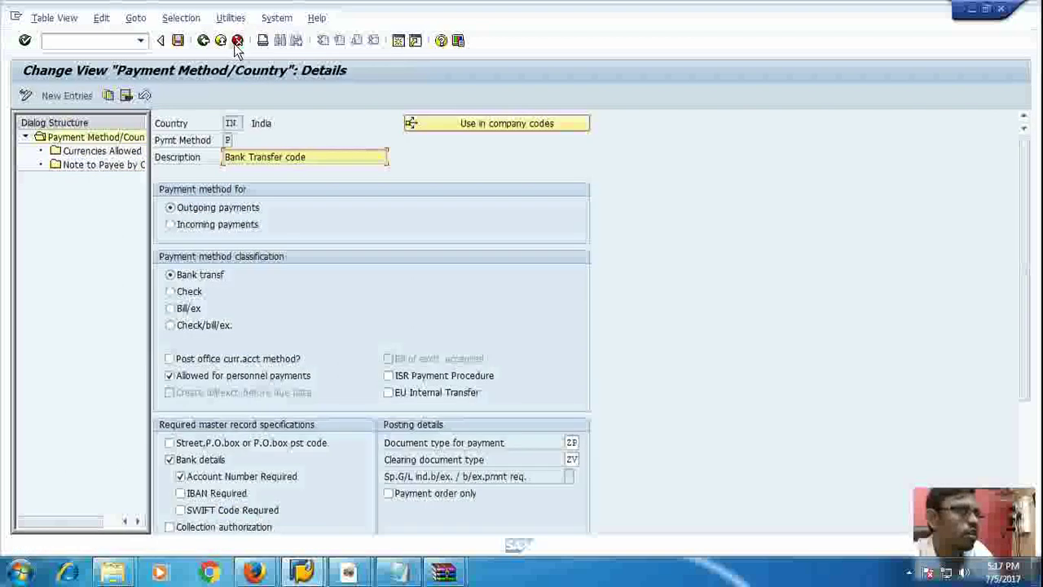
pyautogui.click(179, 41)
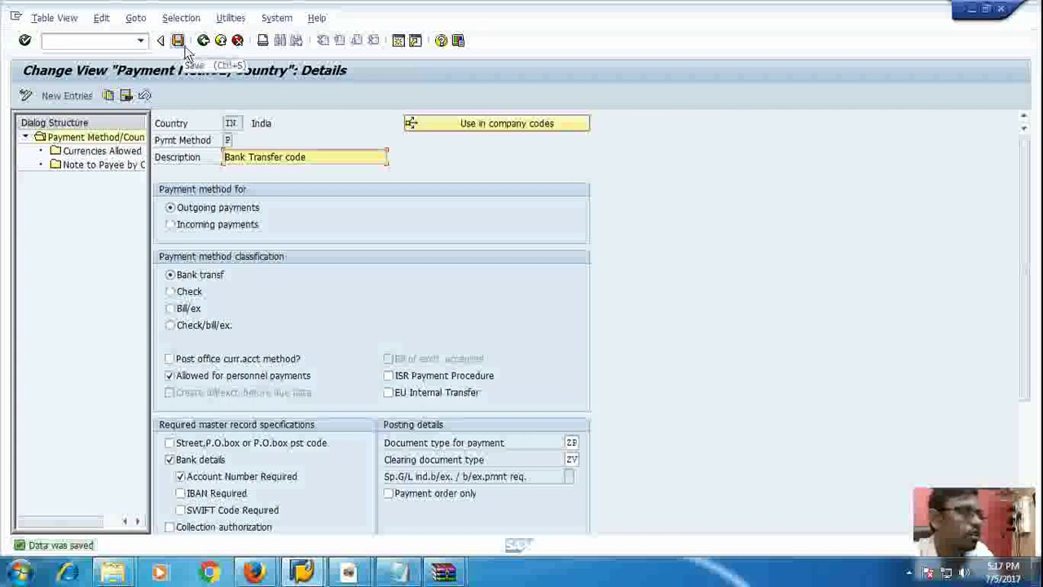
pyautogui.click(204, 42)
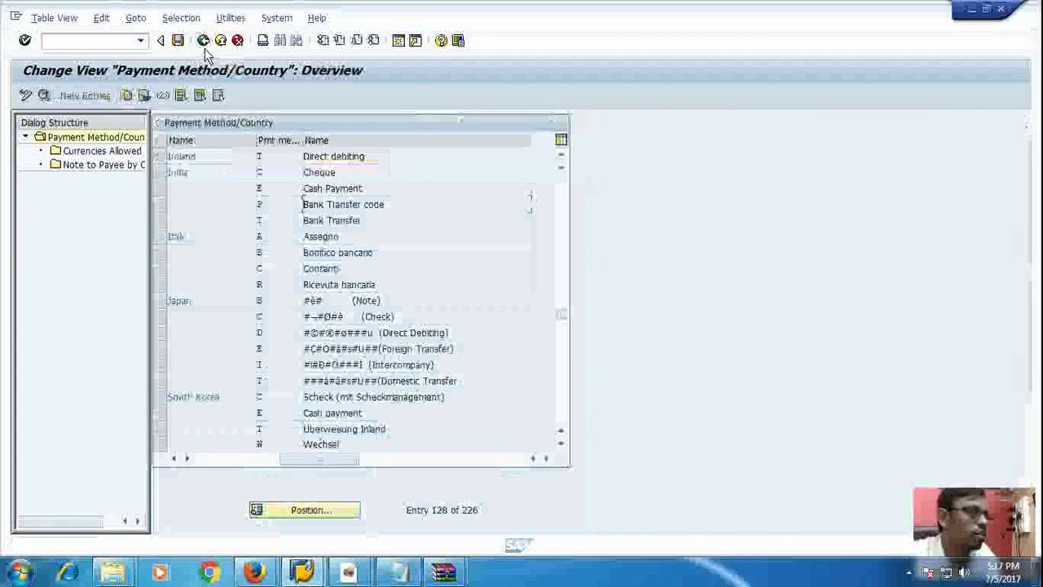
# Reopen the details of India's Bank Transfer code method and review its master record, posting and payment medium settings
pyautogui.doubleClick(122, 153)
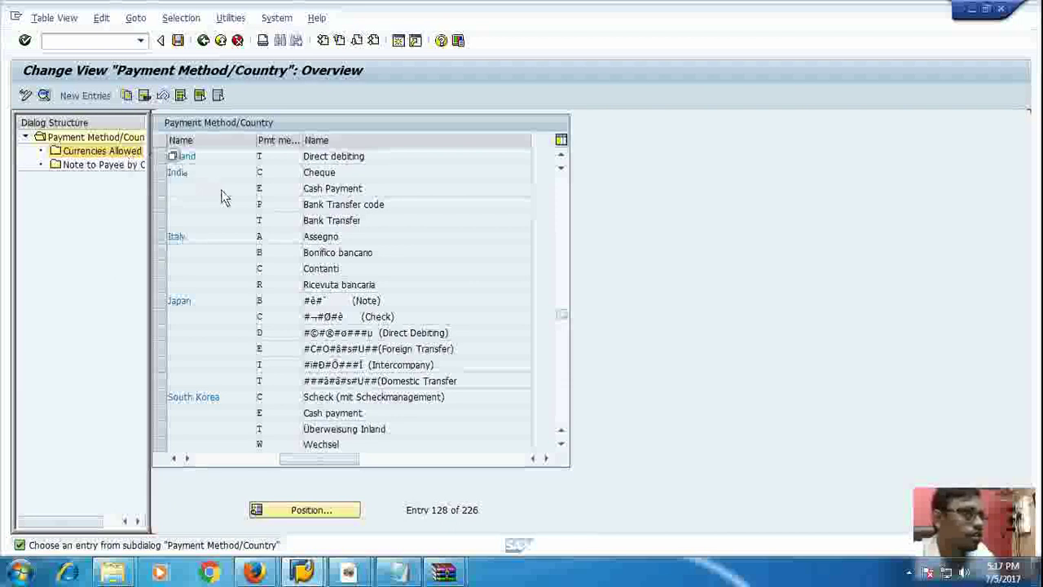
pyautogui.doubleClick(294, 206)
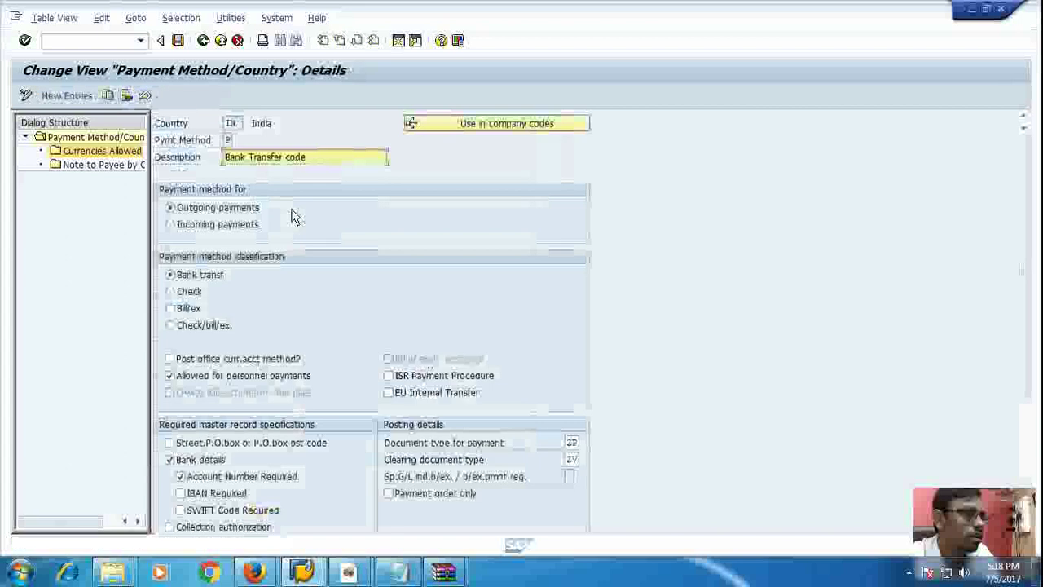
pyautogui.scroll(-5, 293, 216)
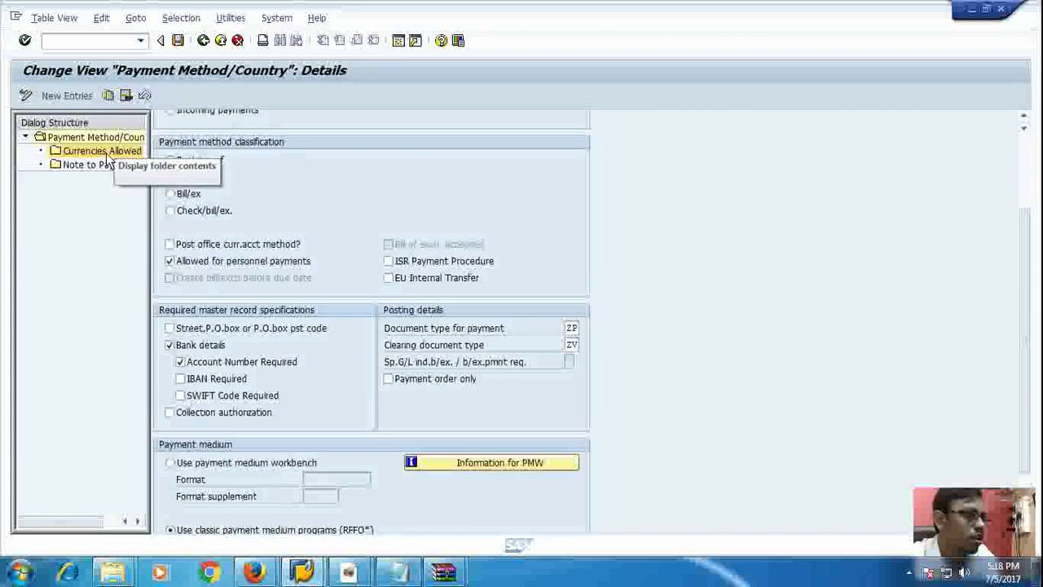
# Make the street, P.O. box or P.O. box postal code a required master record specification for India's payment method P and save it
pyautogui.scroll(-3, 273, 410)
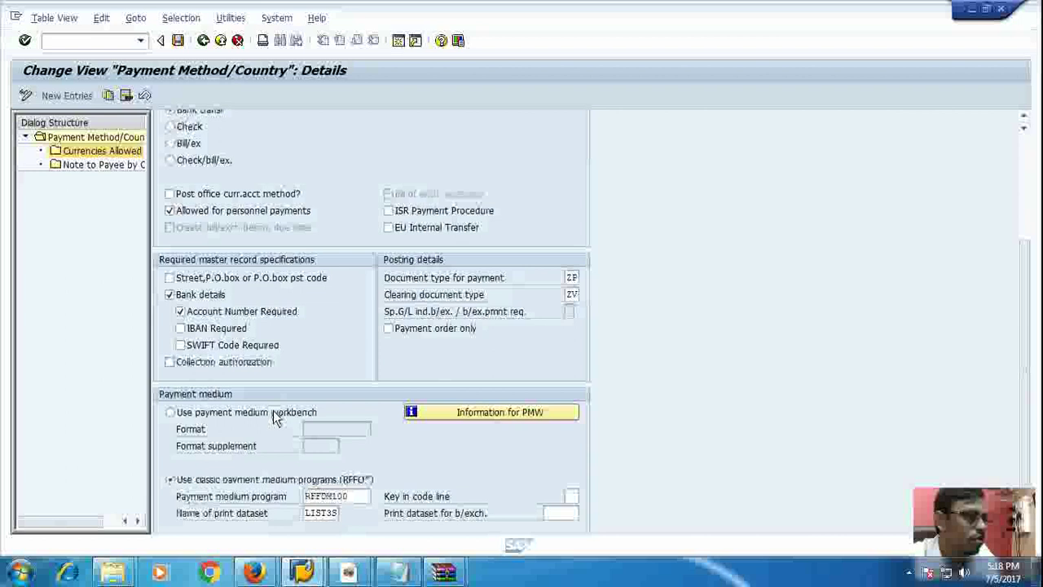
pyautogui.scroll(1, 275, 417)
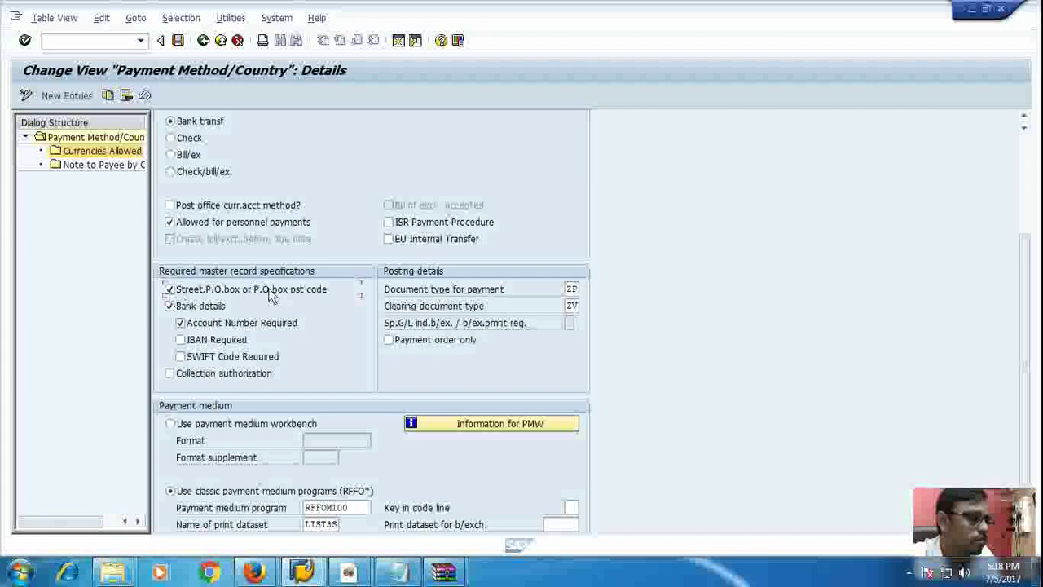
pyautogui.scroll(5, 269, 295)
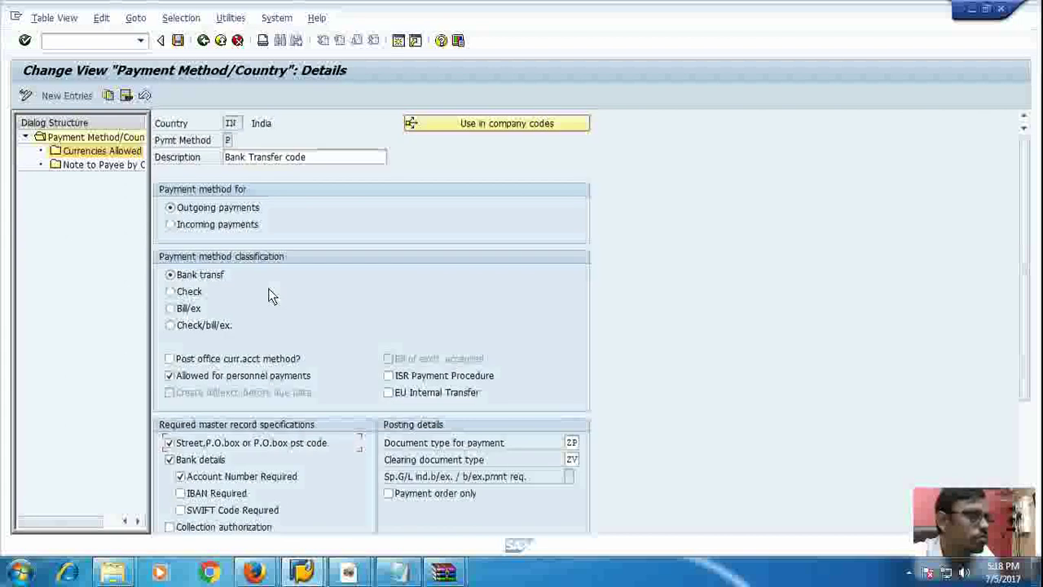
pyautogui.click(178, 41)
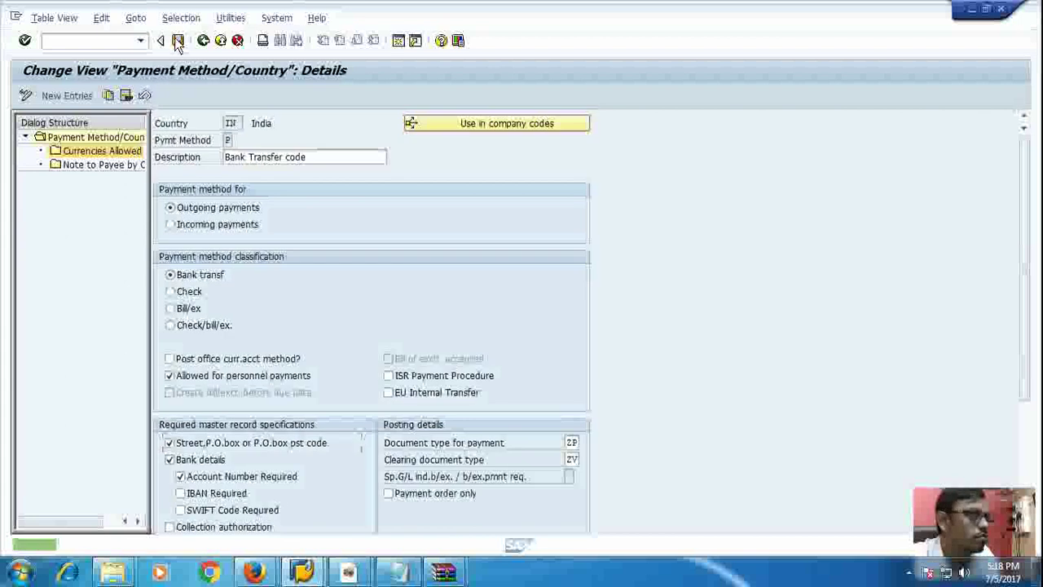
pyautogui.scroll(-3, 285, 291)
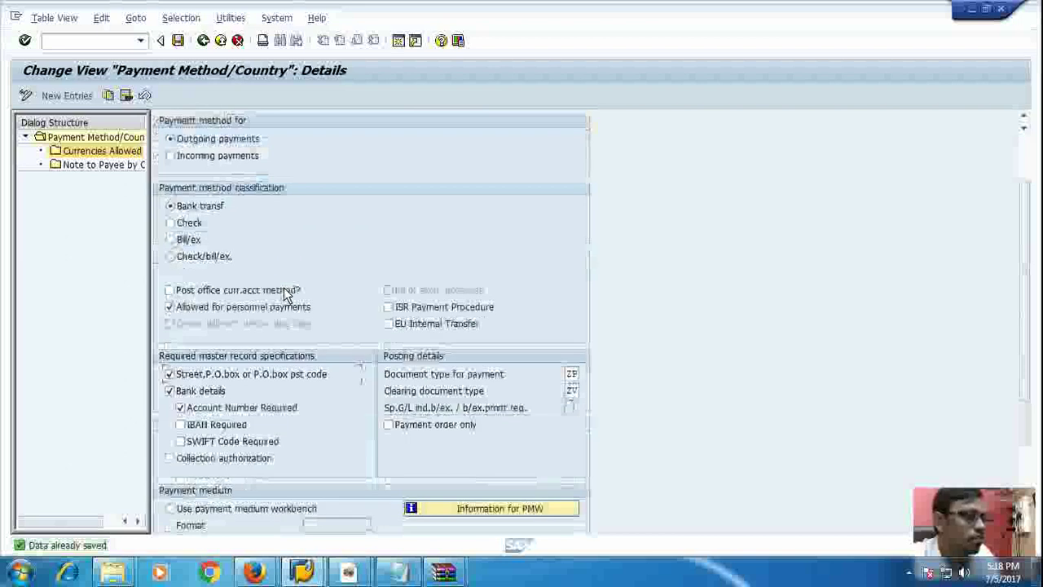
pyautogui.scroll(-4, 284, 293)
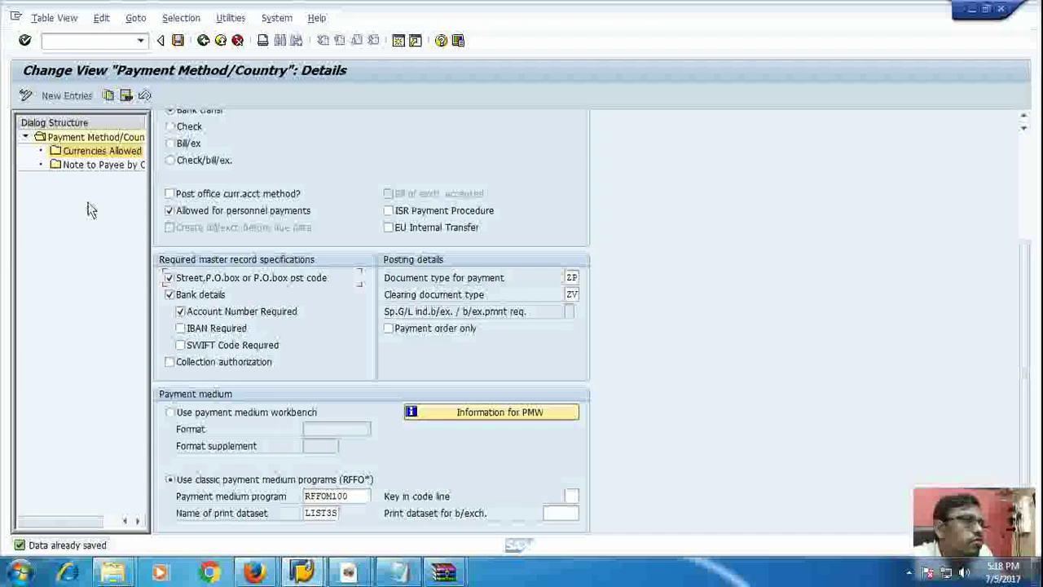
# Delete the INR entry from the allowed currencies of India's payment method P and save the change
pyautogui.doubleClick(99, 151)
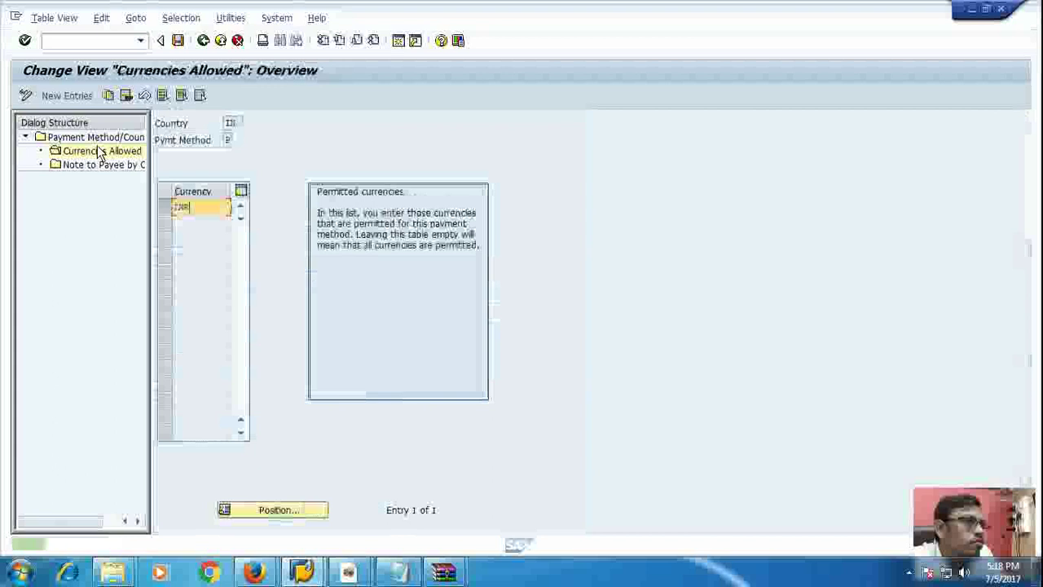
pyautogui.click(126, 96)
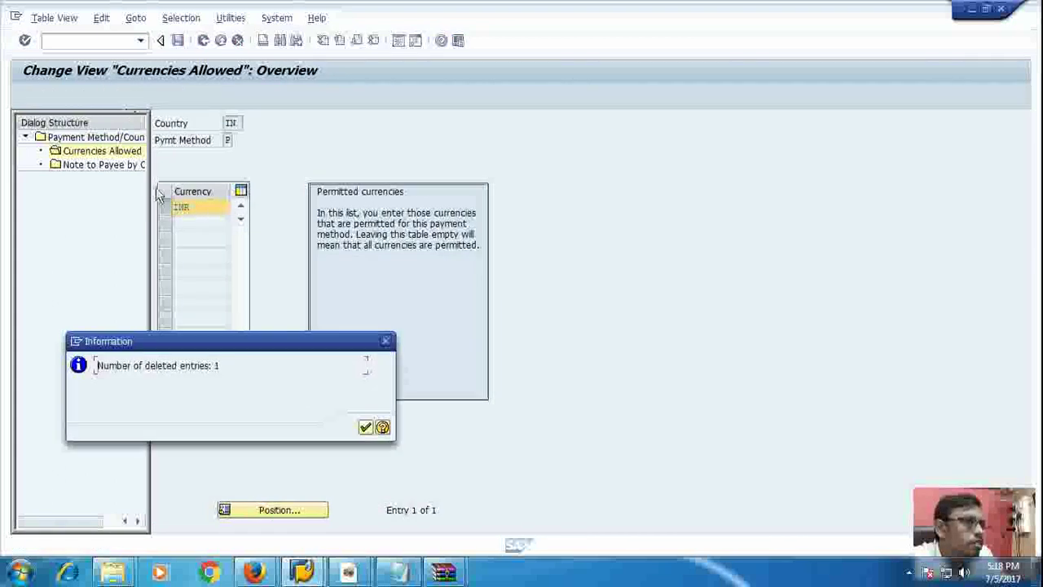
pyautogui.click(365, 428)
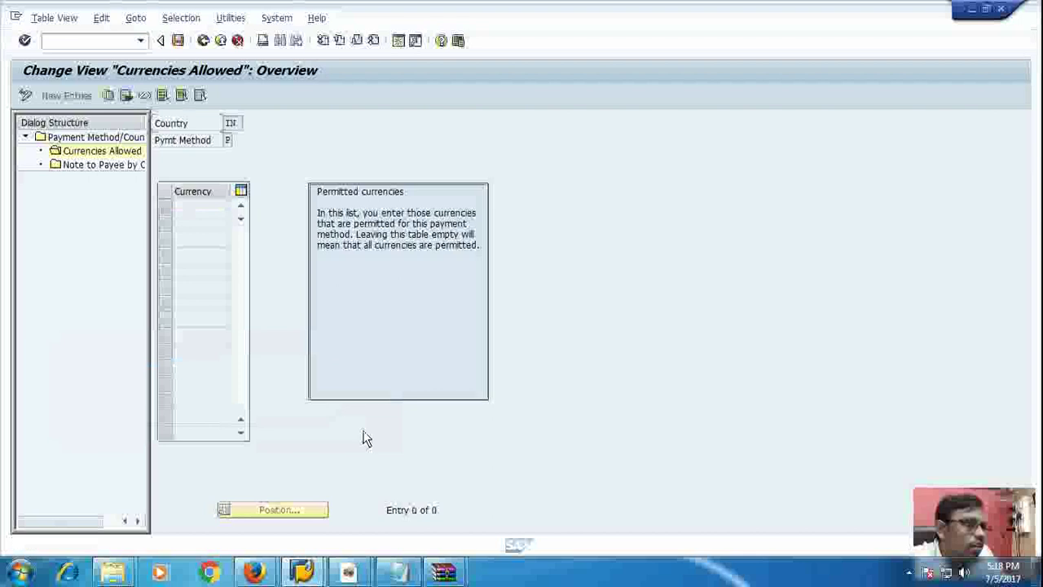
pyautogui.click(175, 44)
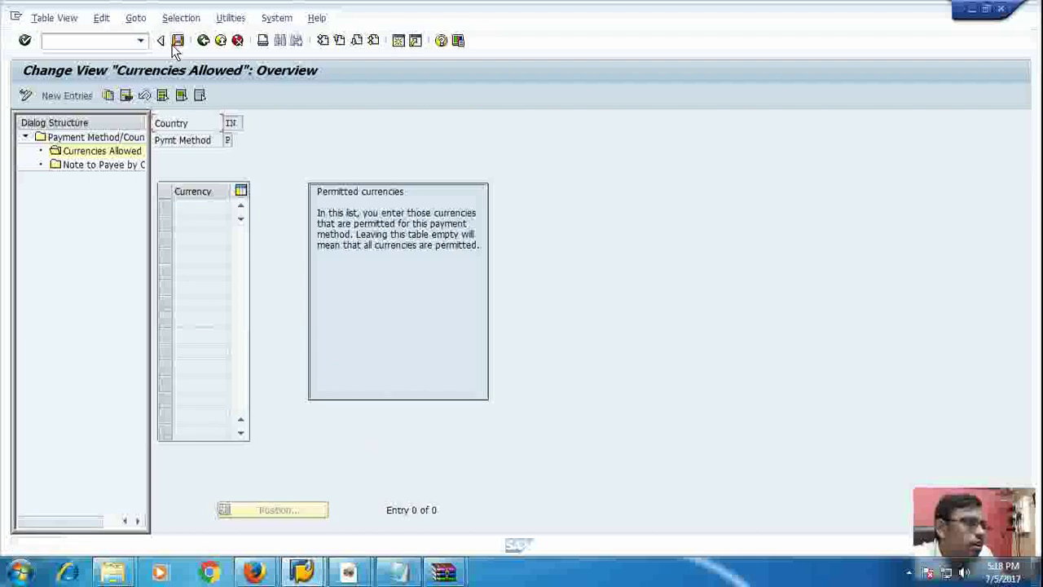
pyautogui.click(175, 45)
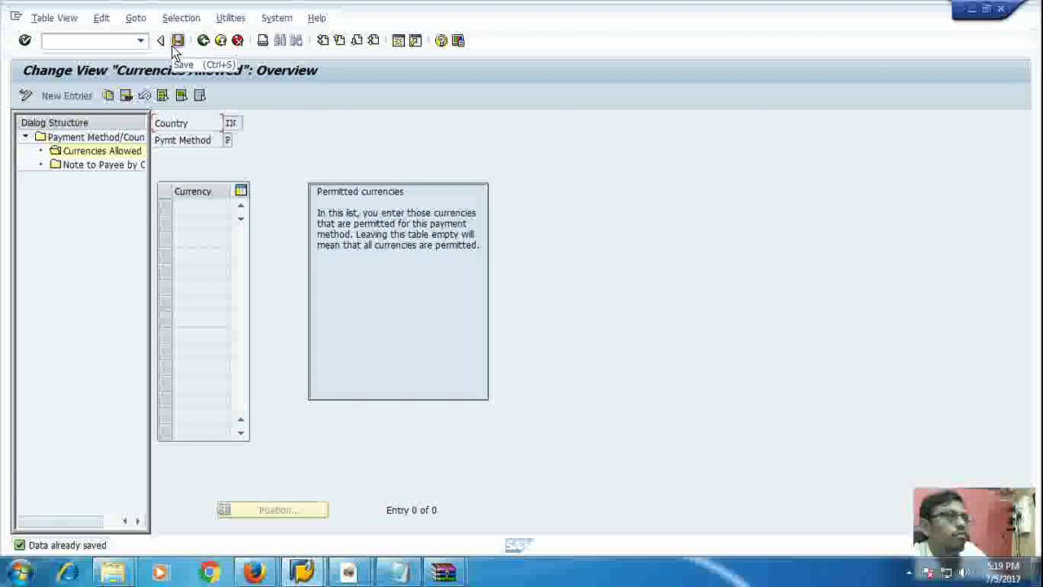
pyautogui.click(173, 48)
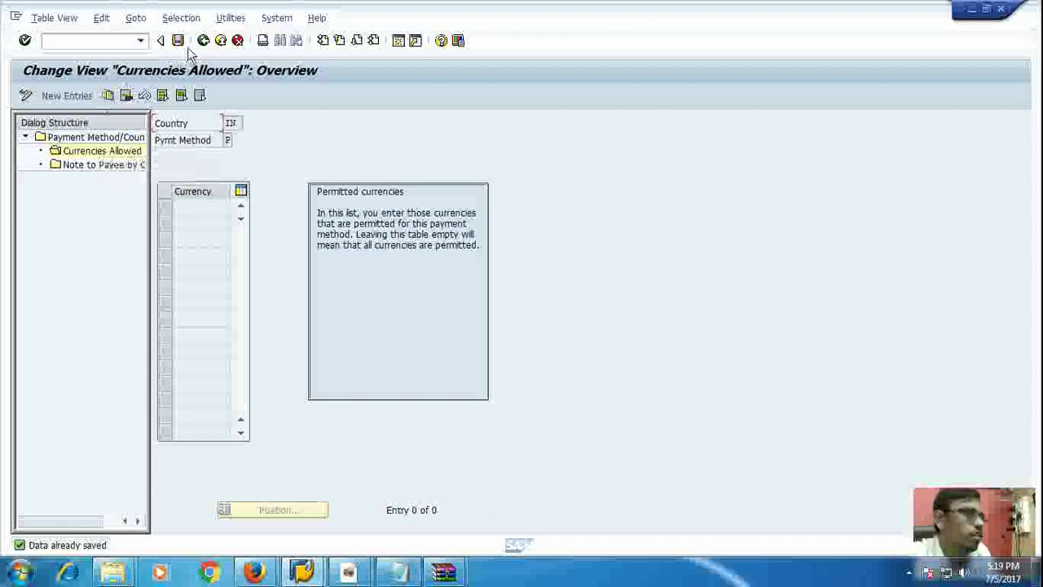
# Return to the implementation guide and start a new entry in Set Up Payment Methods per Company Code for Payment Transactions
pyautogui.click(221, 42)
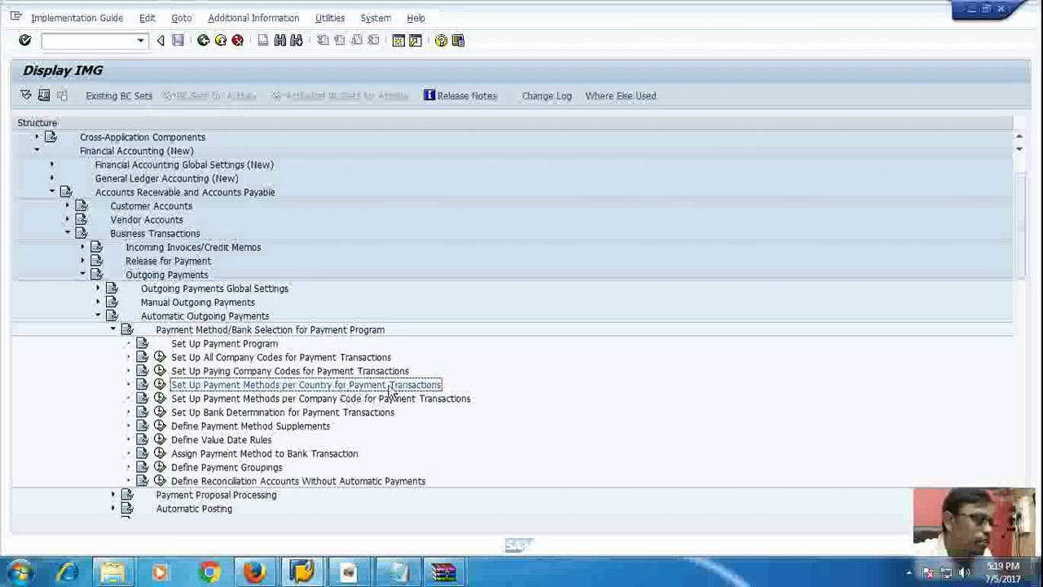
pyautogui.click(160, 397)
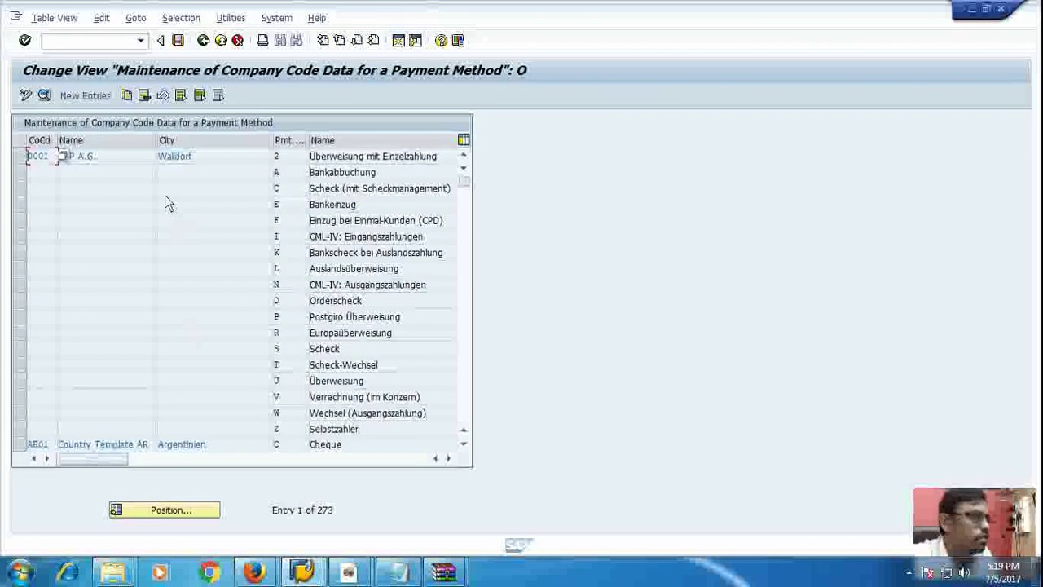
pyautogui.click(86, 96)
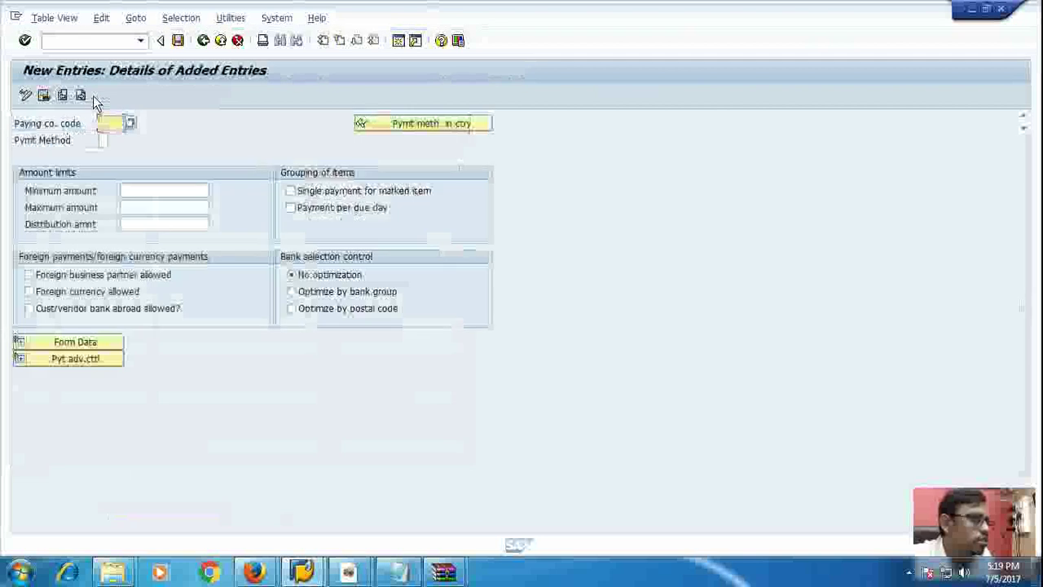
# Set the new entry's paying company code to 9100 and its payment method to C
pyautogui.click(130, 123)
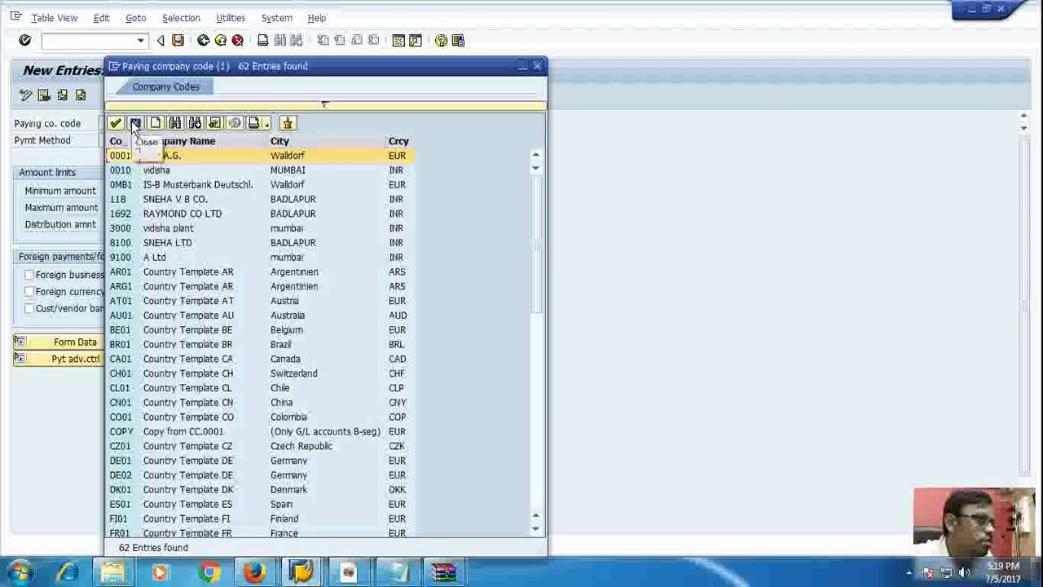
pyautogui.doubleClick(126, 258)
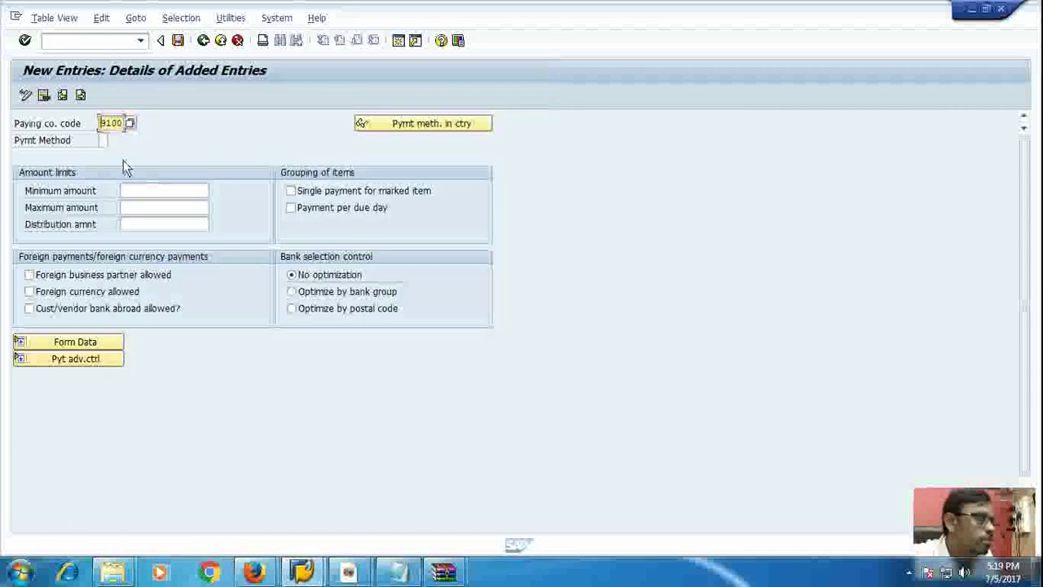
pyautogui.click(104, 141)
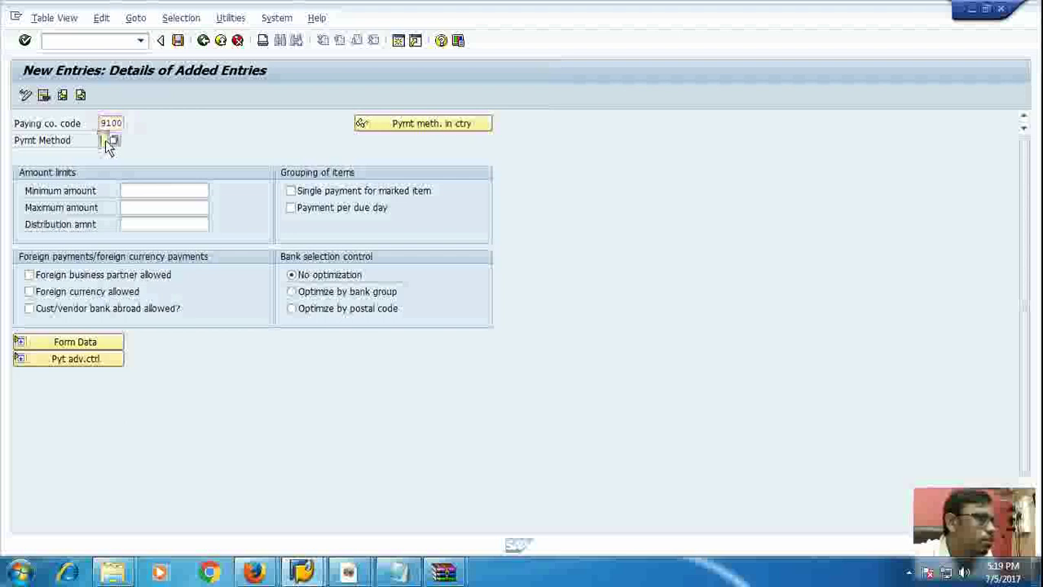
pyautogui.click(114, 141)
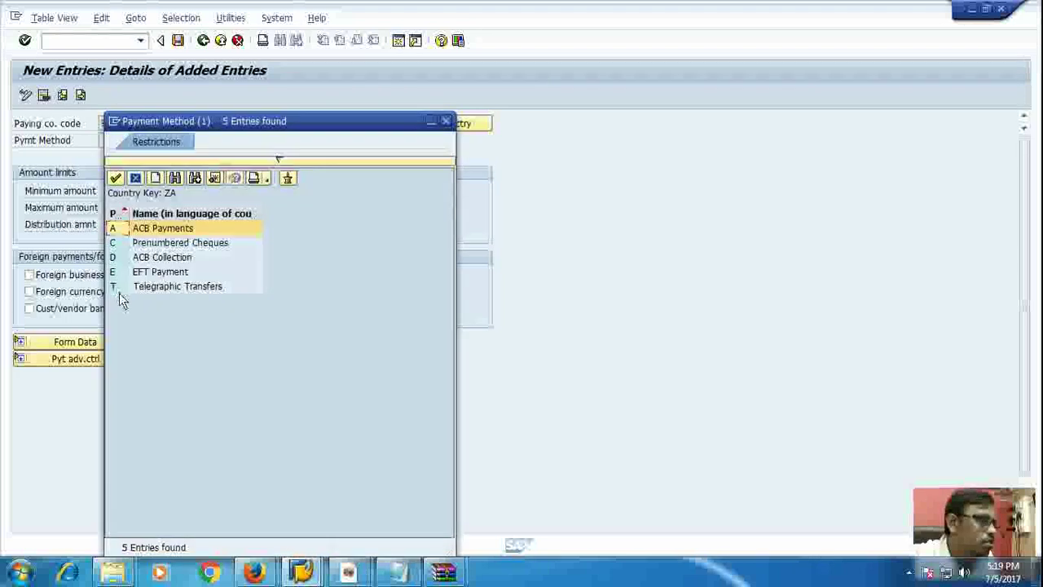
pyautogui.doubleClick(116, 246)
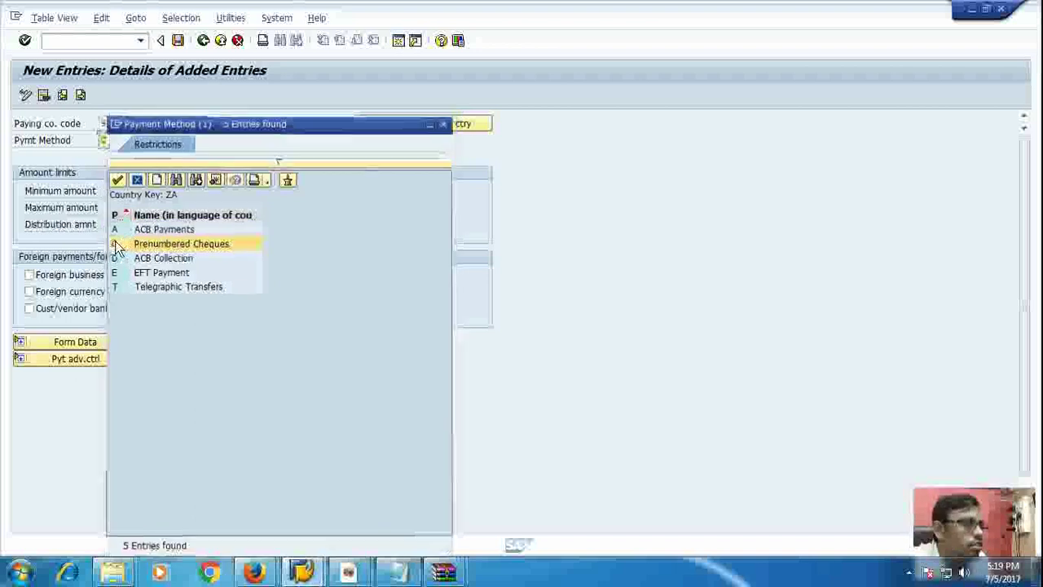
# Set the cheque method's amount limits to a minimum of 1000 and a maximum of 999999999
pyautogui.click(139, 194)
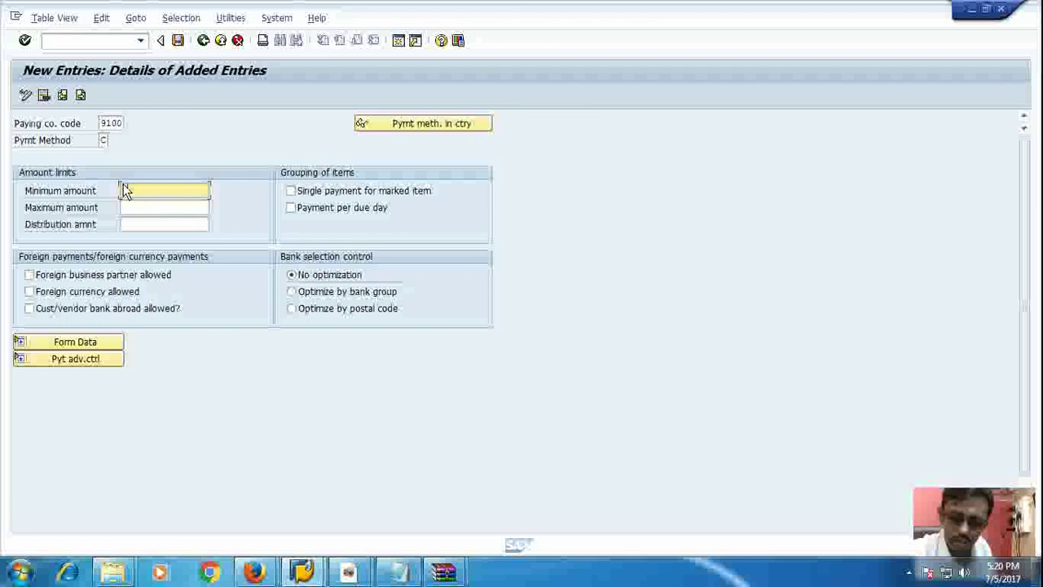
pyautogui.write('1,0')
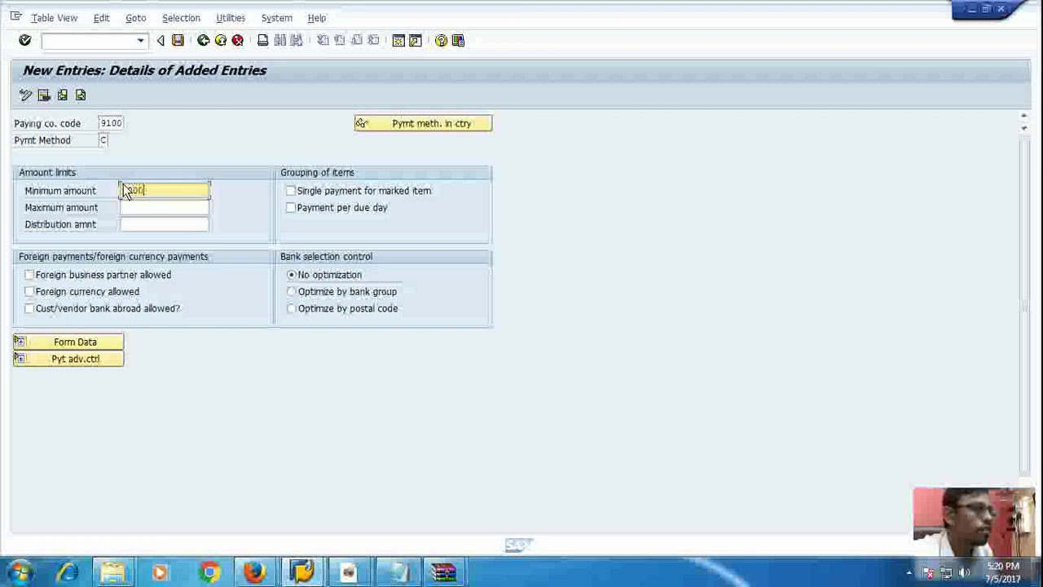
pyautogui.write('00')
pyautogui.press('Return')
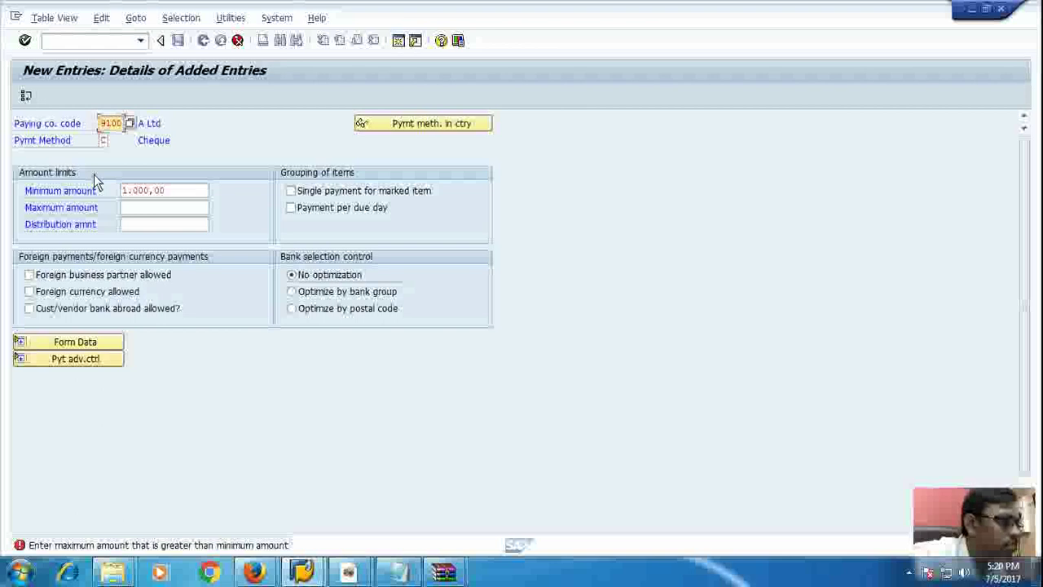
pyautogui.click(131, 211)
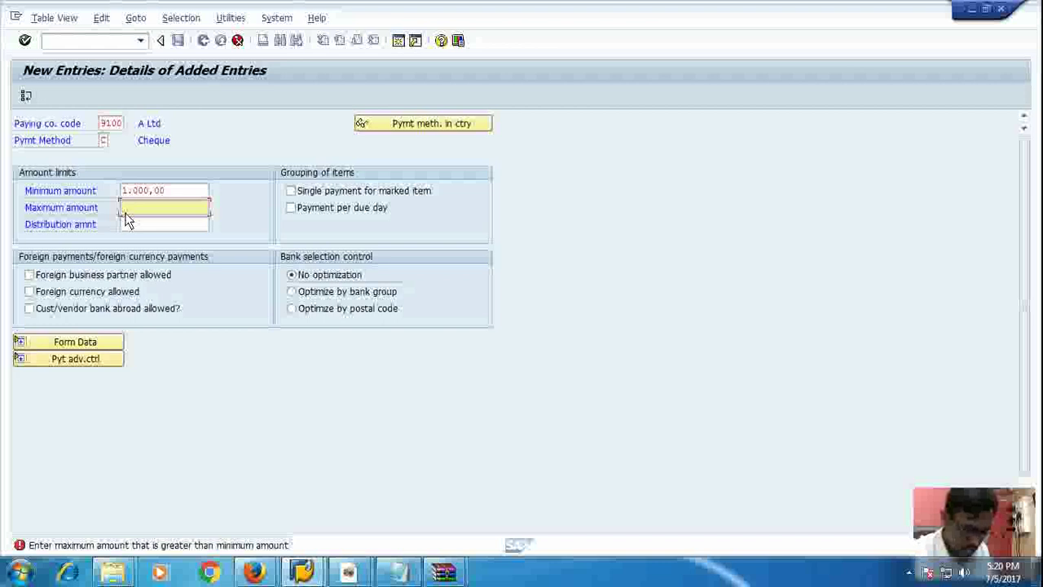
pyautogui.write('9999')
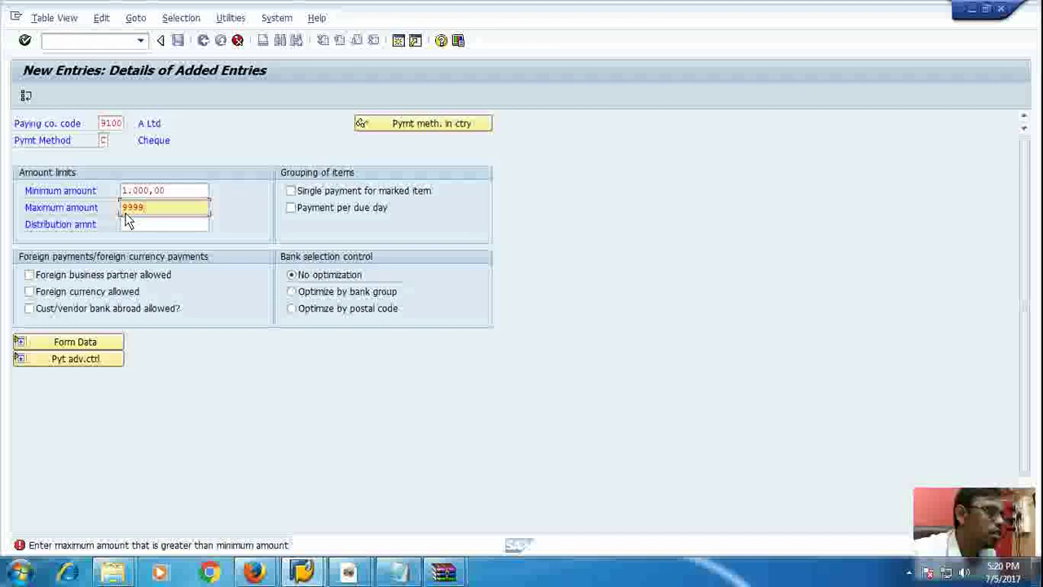
pyautogui.write('99')
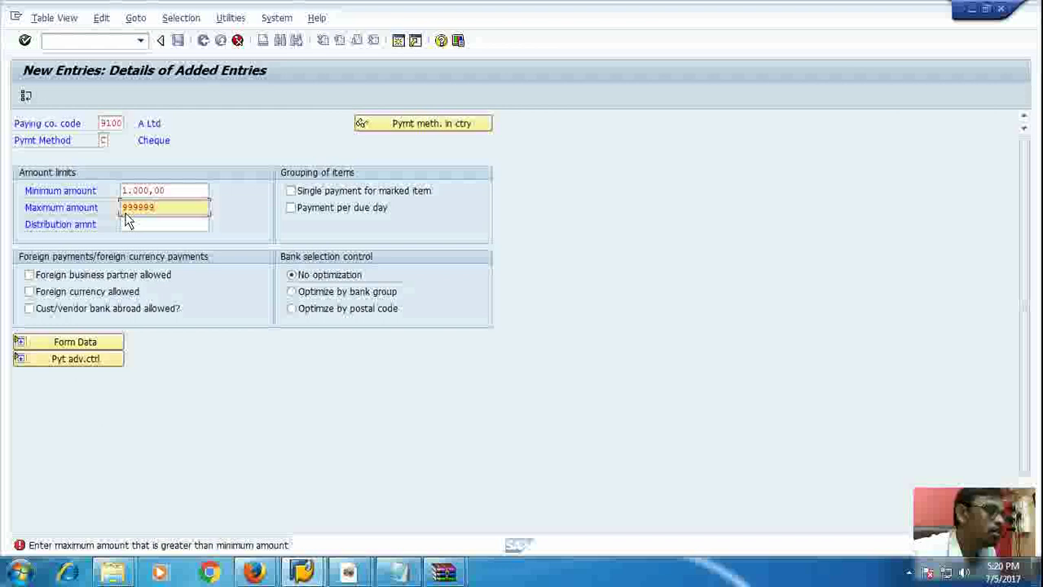
pyautogui.write('999')
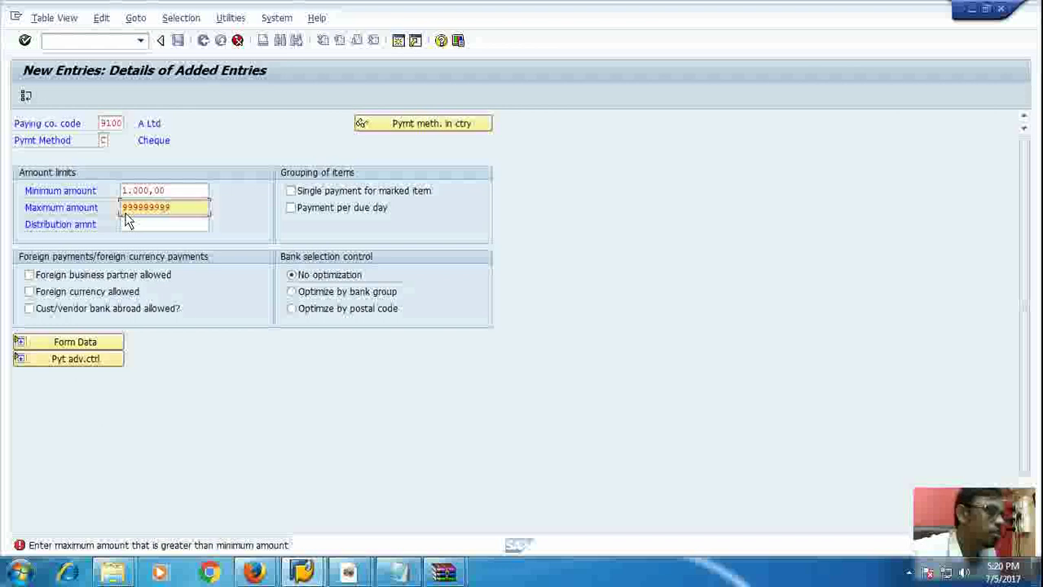
pyautogui.press('Return')
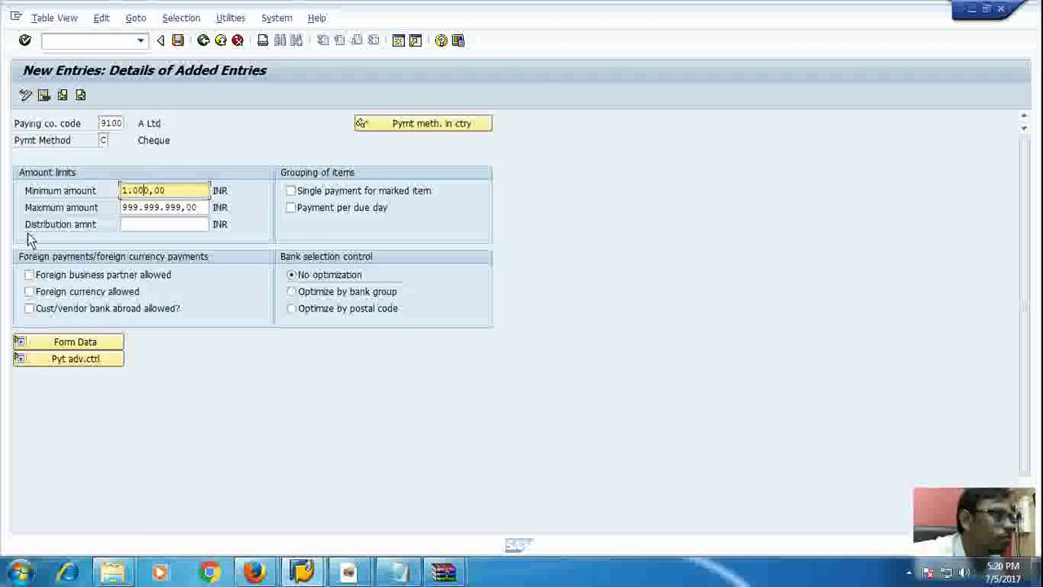
# Expand the form data and set the form for the payment medium to F110_PRENUM_CHCK
pyautogui.click(45, 348)
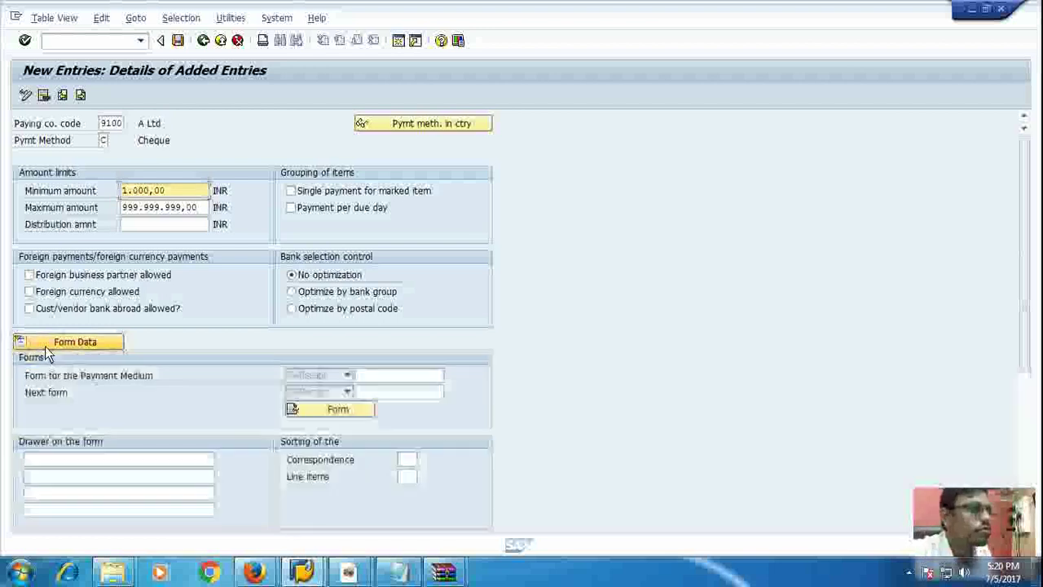
pyautogui.click(369, 375)
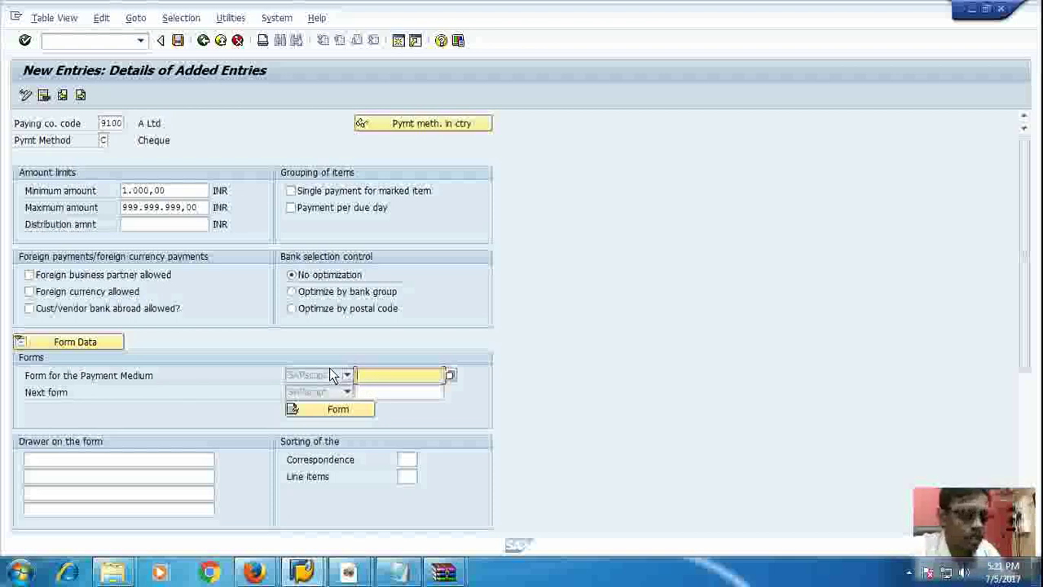
pyautogui.write('F')
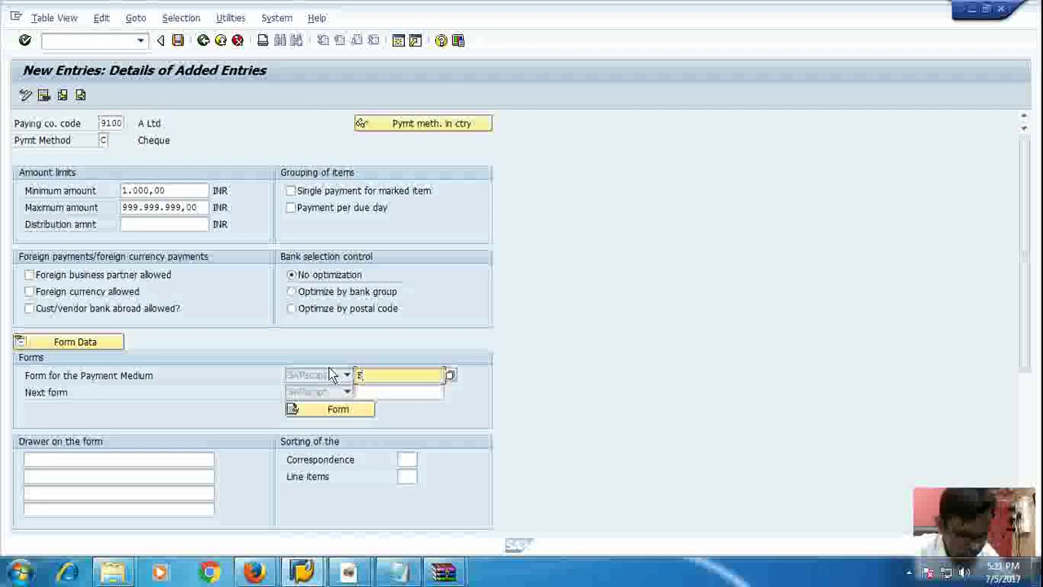
pyautogui.write('11')
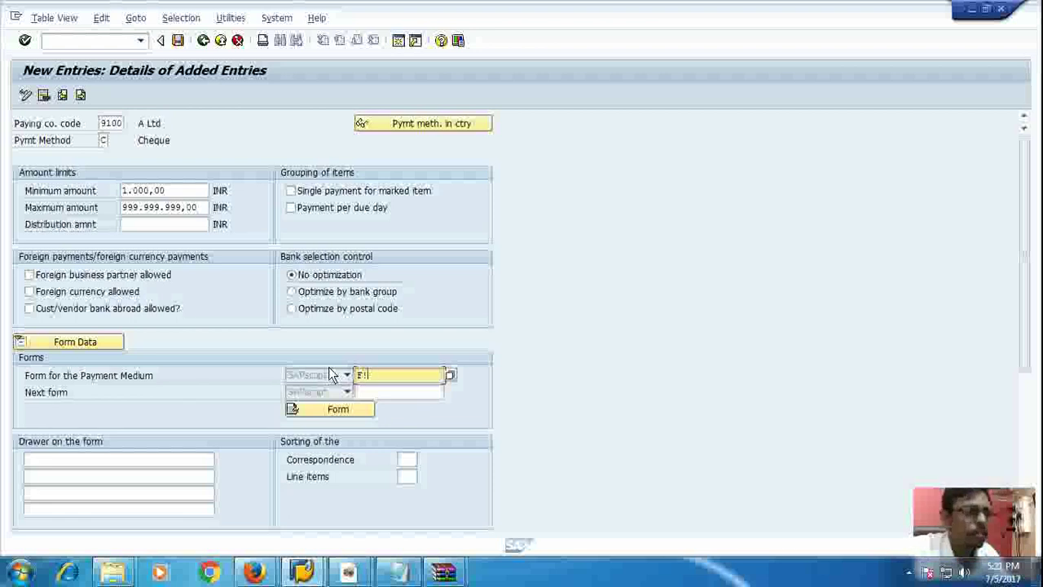
pyautogui.write('0_')
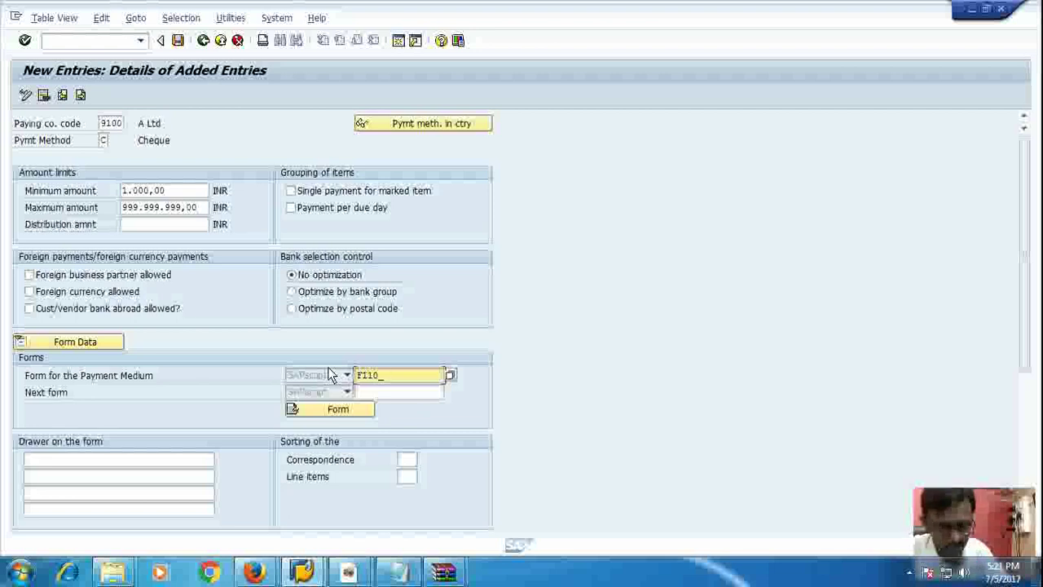
pyautogui.write('PRE')
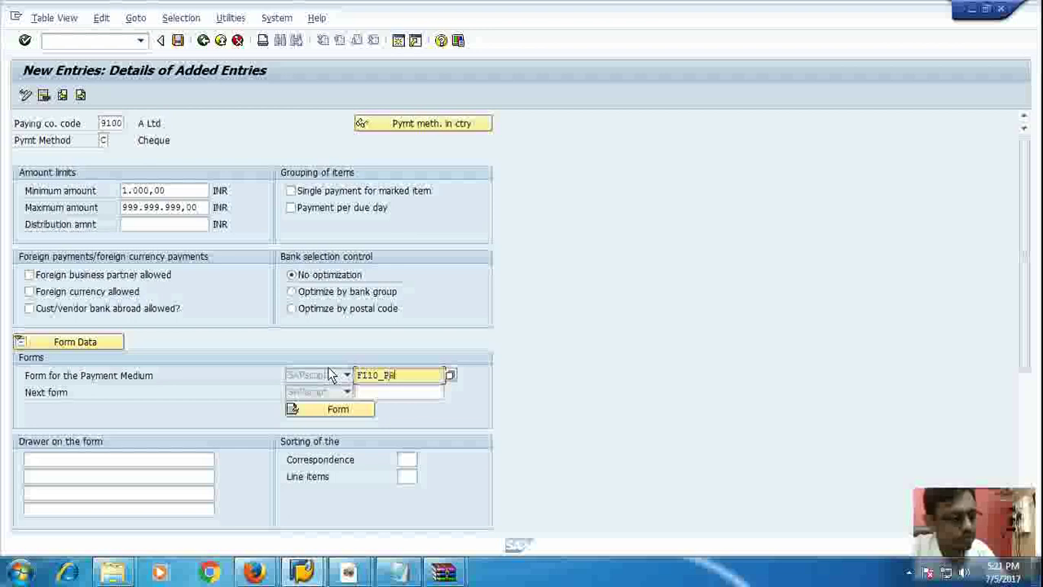
pyautogui.write('NUM')
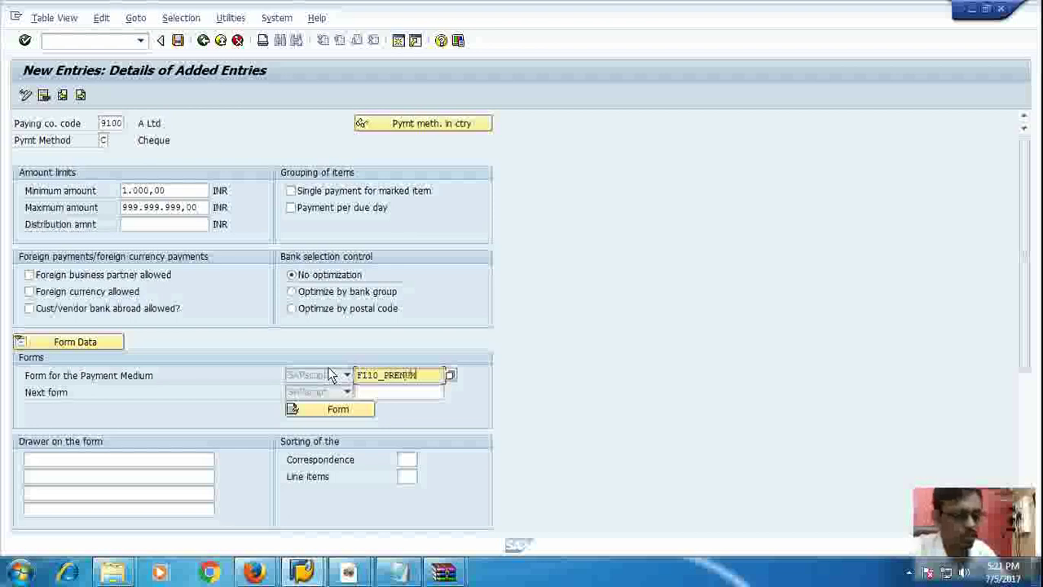
pyautogui.write('_CHC')
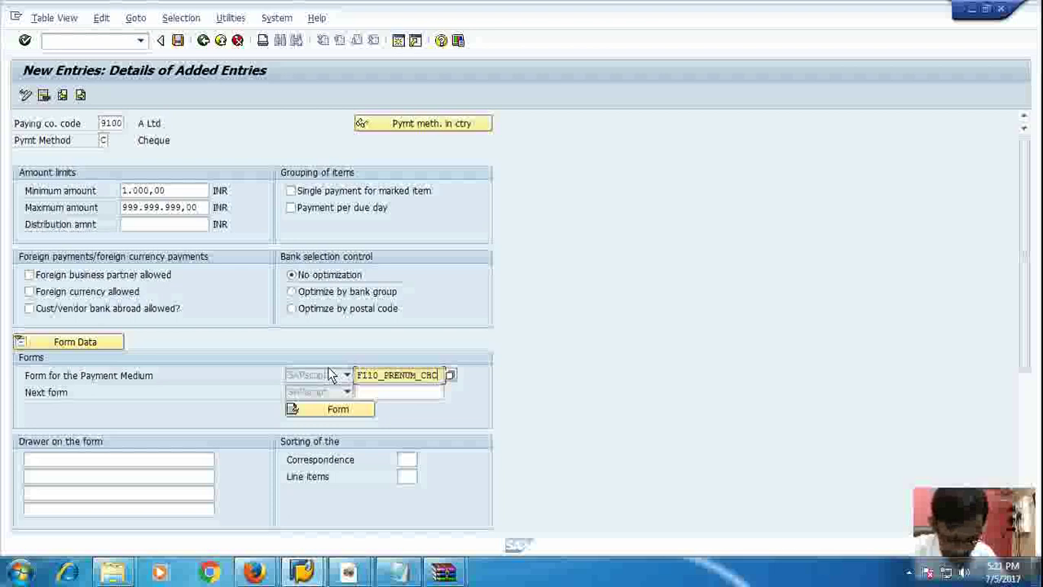
pyautogui.write('K')
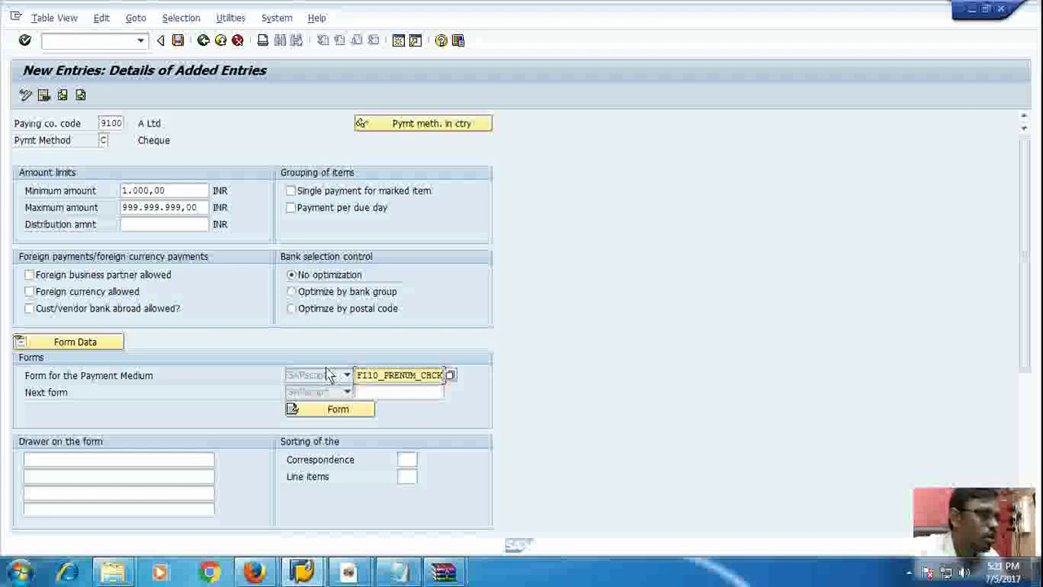
# In the payment advice note control, restrict the note to payee lines on the form to 10 rows
pyautogui.scroll(-2, 324, 369)
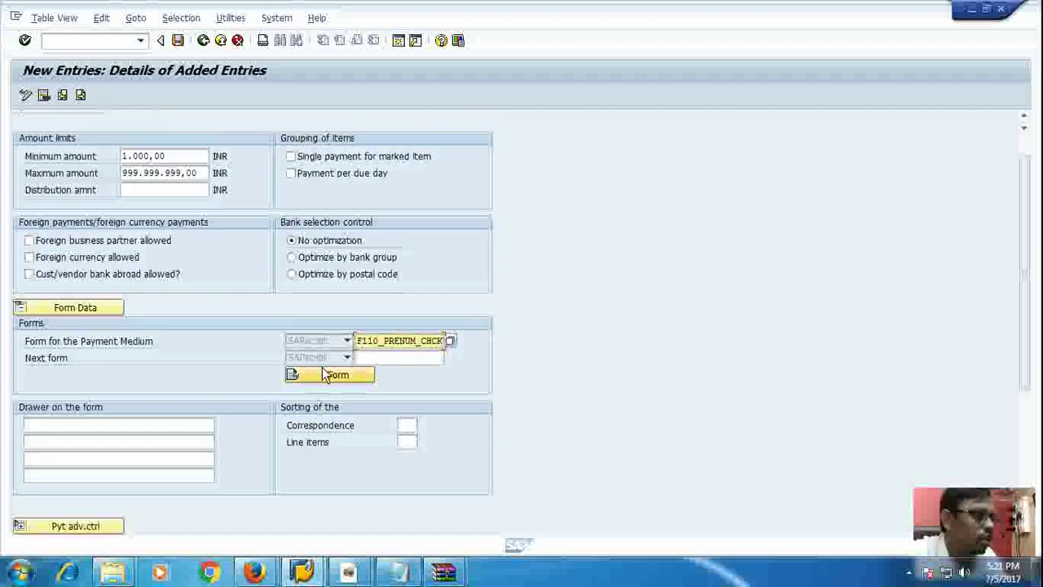
pyautogui.click(121, 427)
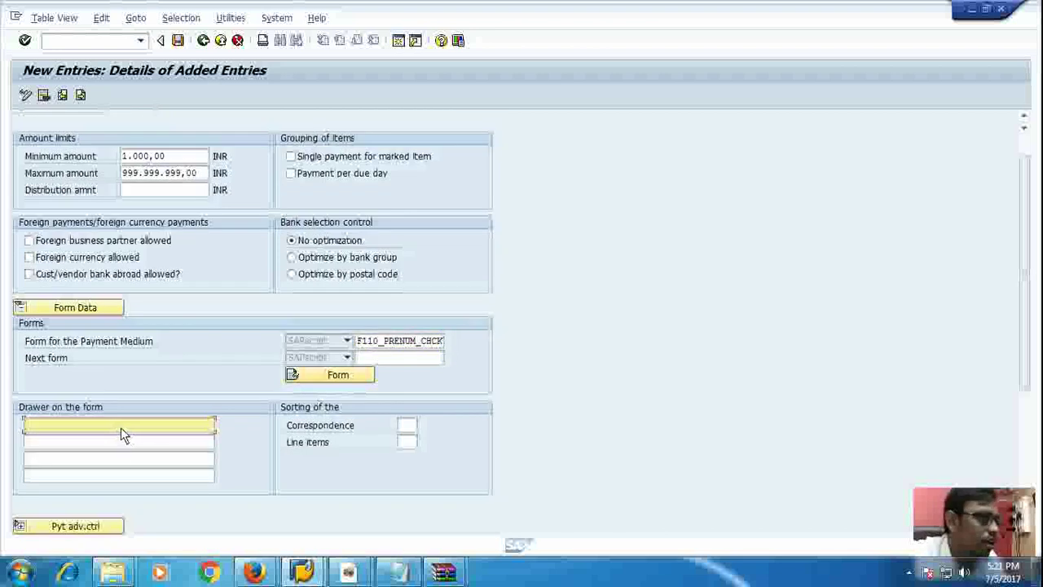
pyautogui.click(96, 525)
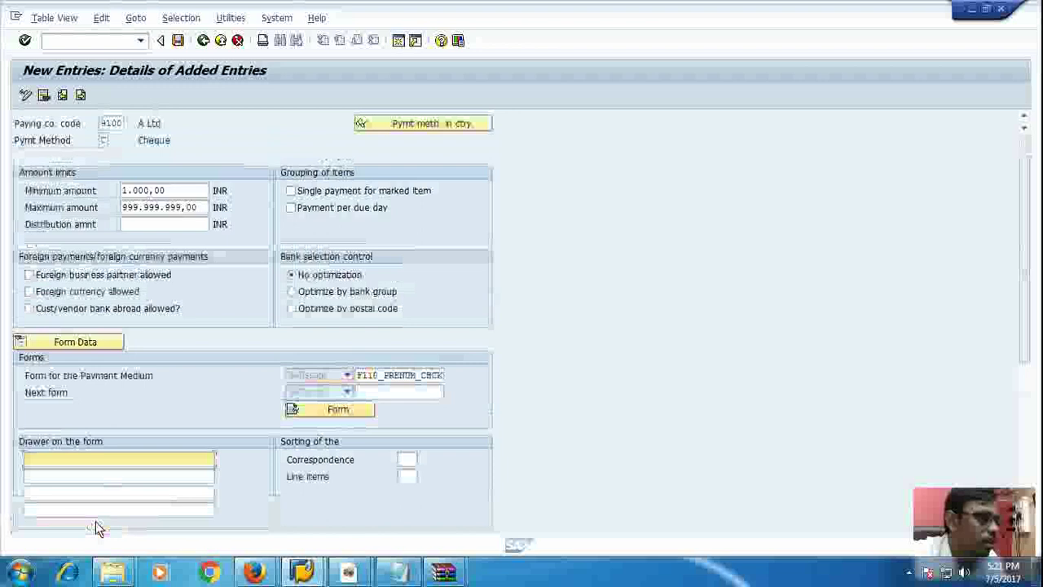
pyautogui.scroll(-2, 135, 434)
pyautogui.scroll(-4, 140, 431)
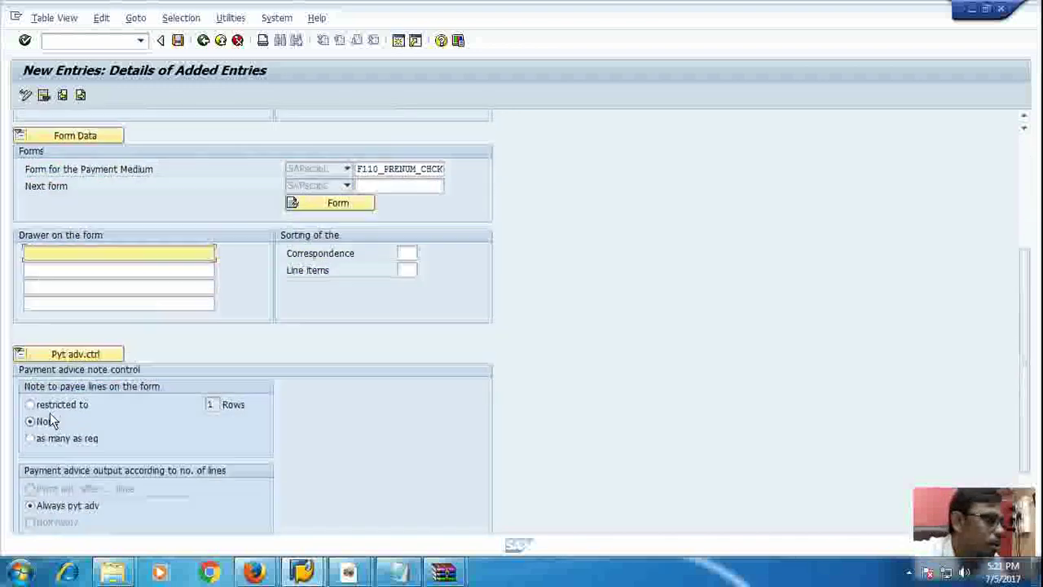
pyautogui.click(55, 407)
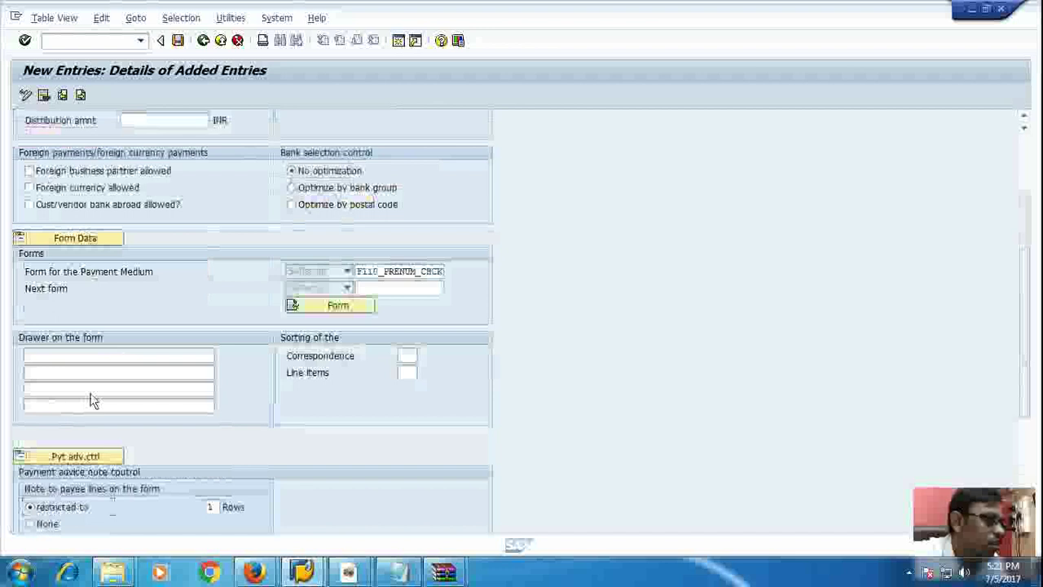
pyautogui.scroll(-1, 92, 393)
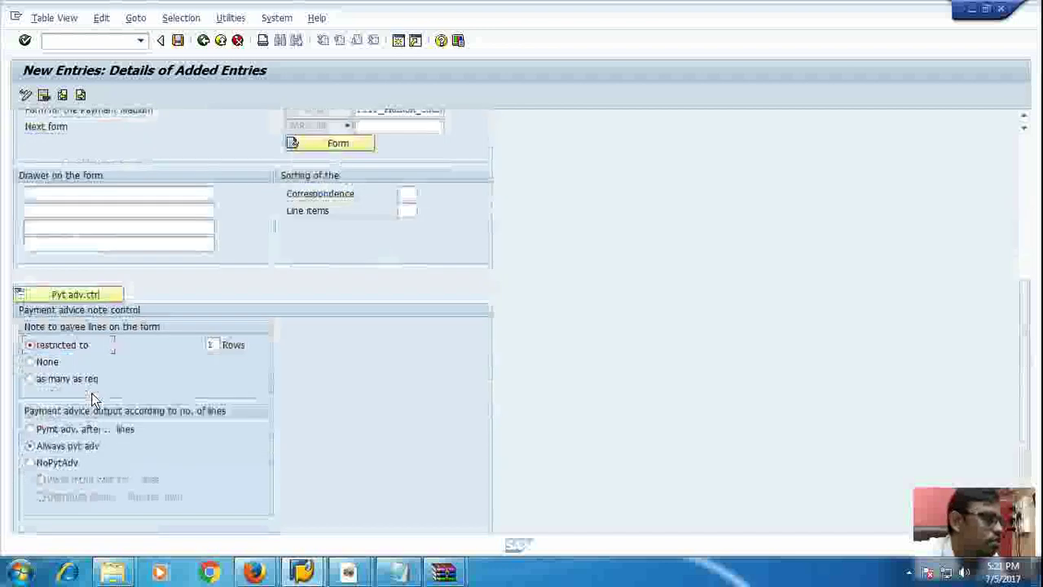
pyautogui.click(212, 345)
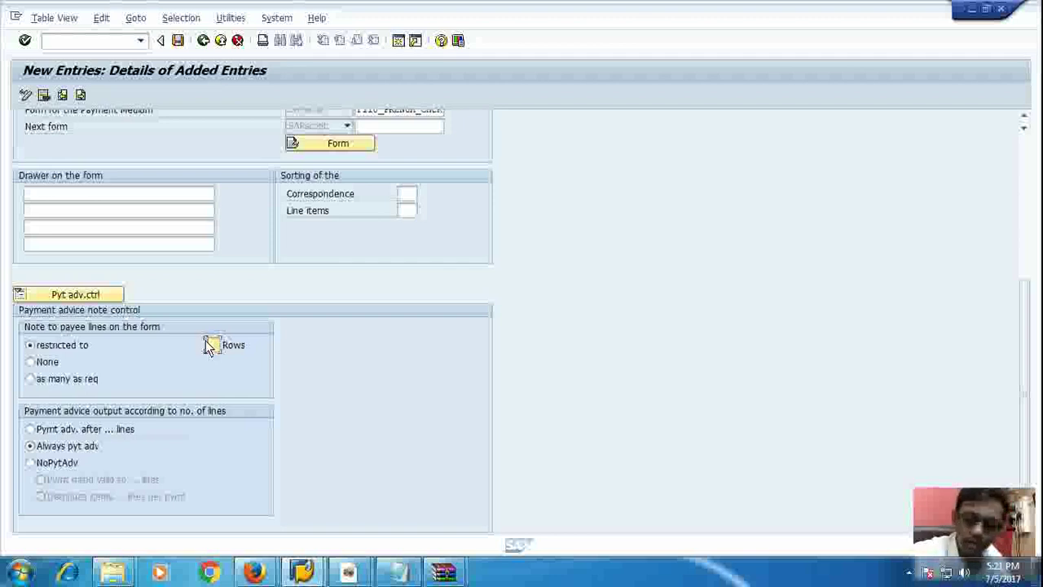
pyautogui.write('10')
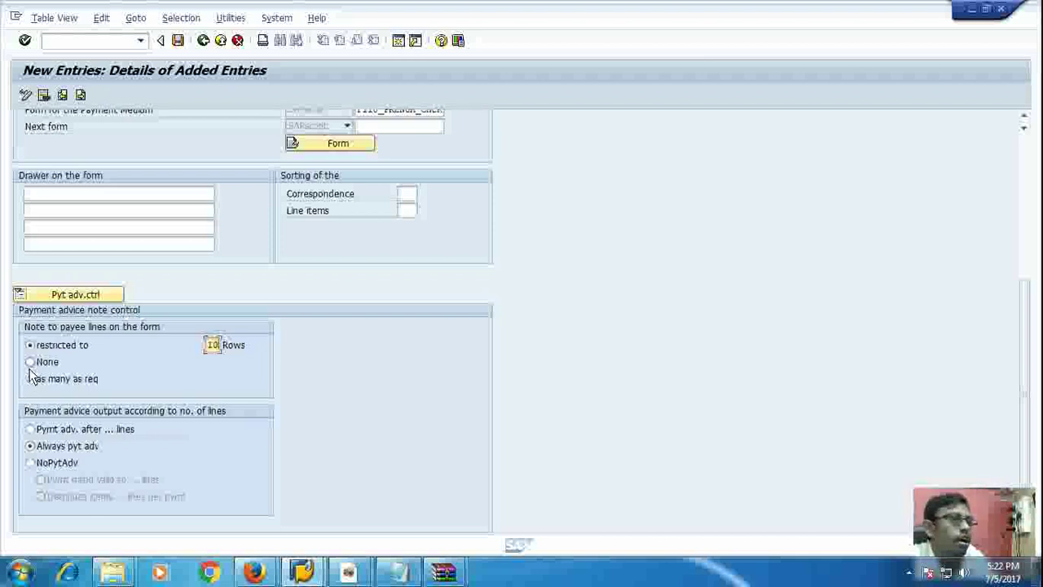
# Allow foreign business partners, foreign currency and customer/vendor banks abroad for the cheque method
pyautogui.scroll(4, 28, 375)
pyautogui.scroll(2, 31, 374)
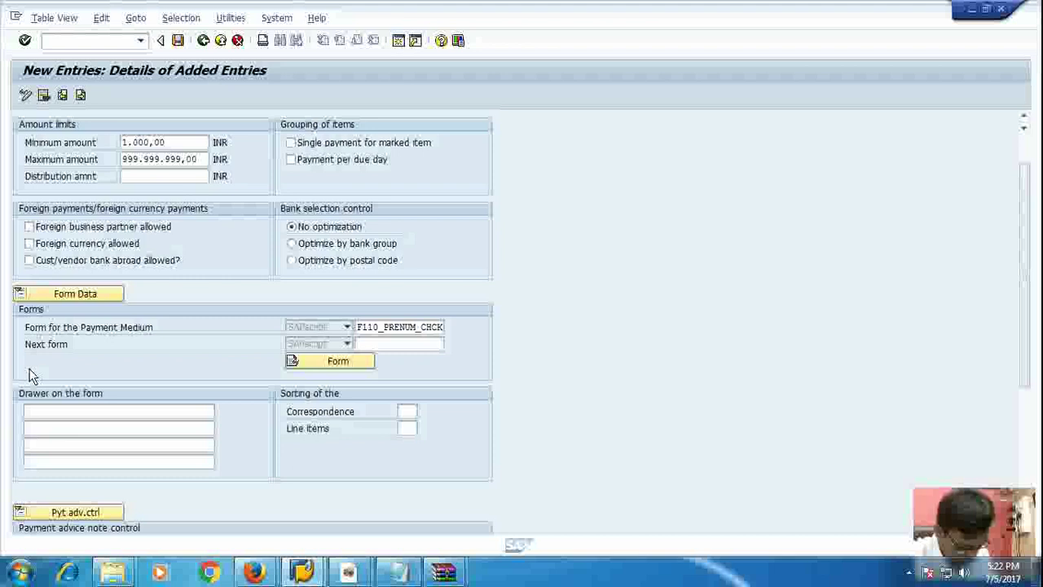
pyautogui.scroll(1, 29, 369)
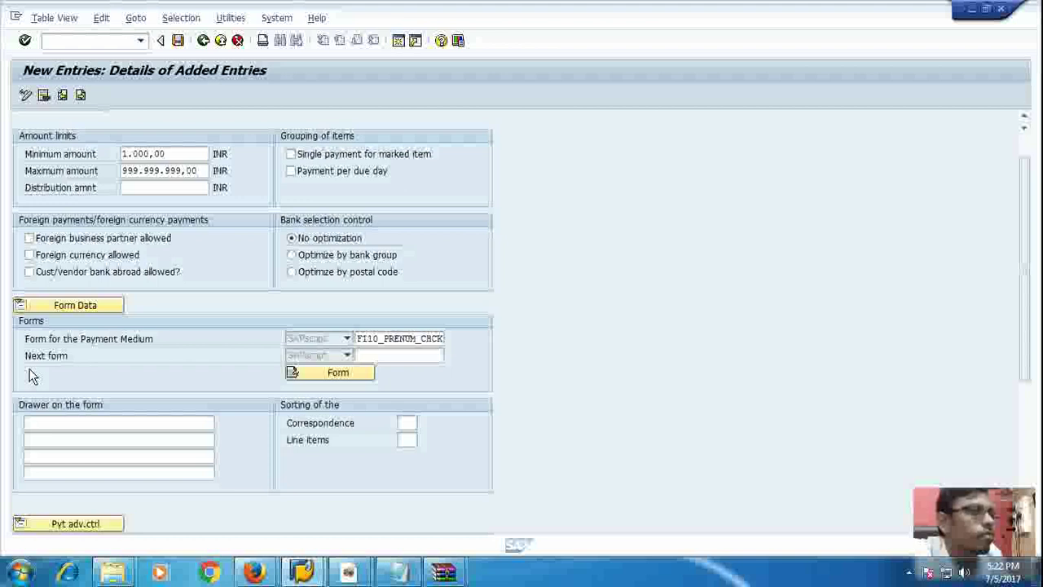
pyautogui.scroll(3, 31, 375)
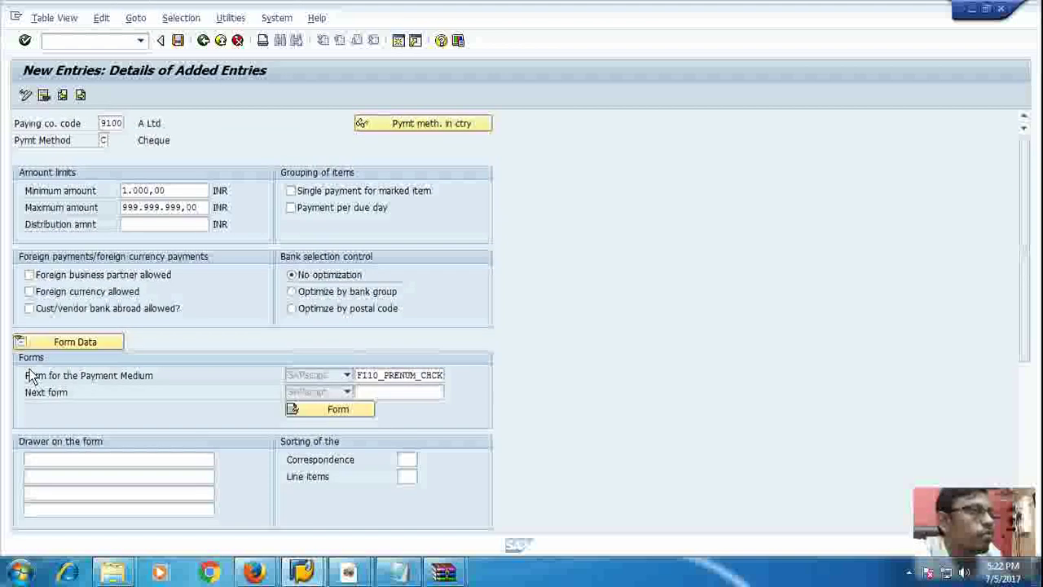
pyautogui.scroll(-3, 31, 376)
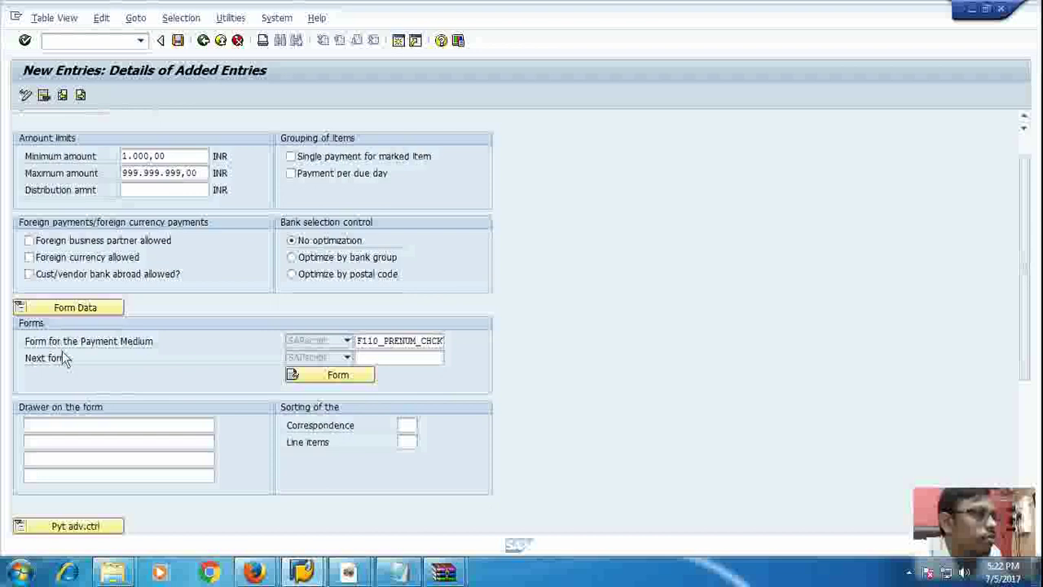
pyautogui.click(388, 358)
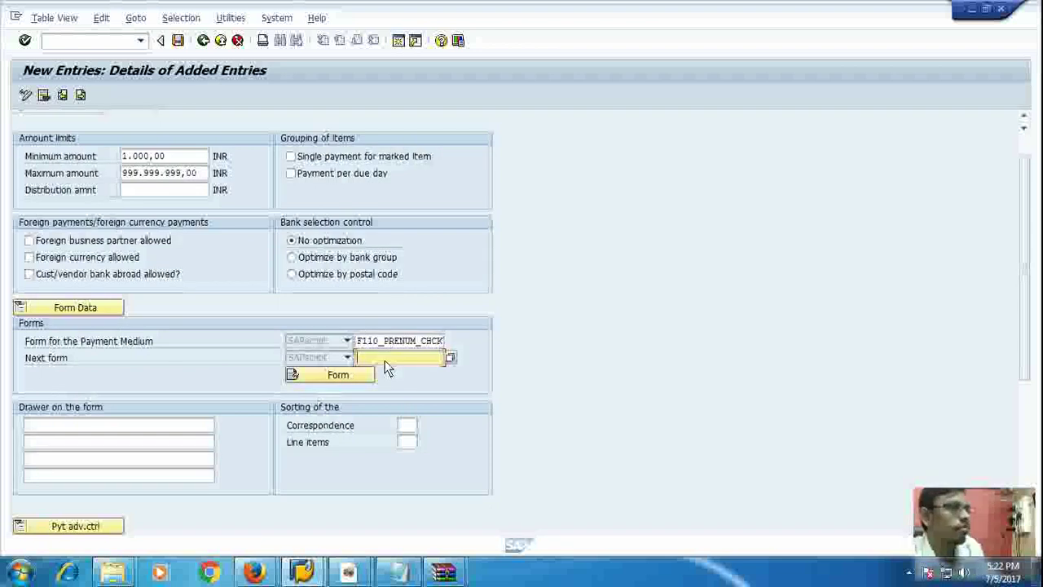
pyautogui.click(28, 240)
pyautogui.scroll(1, 28, 268)
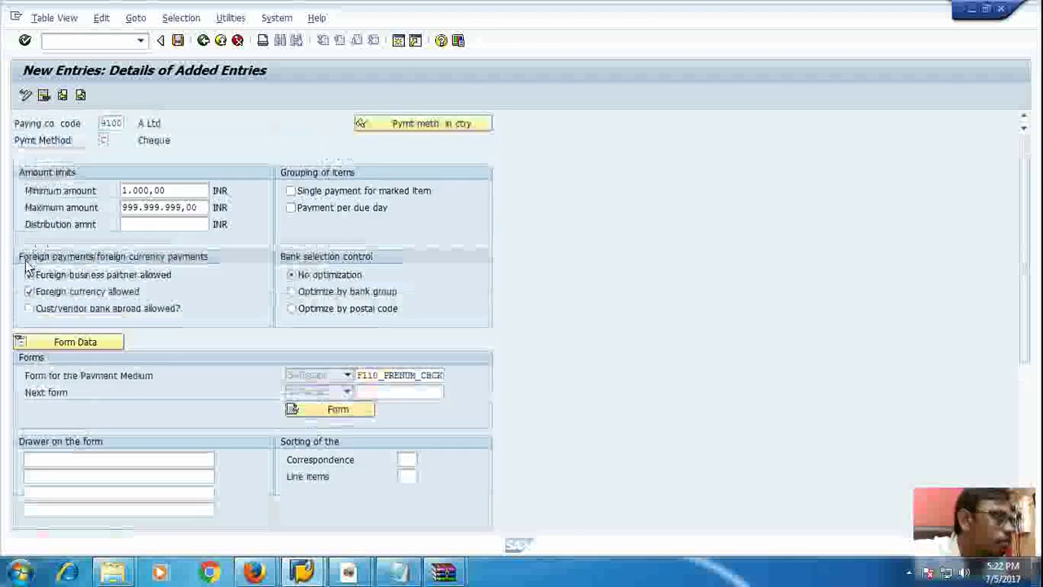
pyautogui.click(29, 291)
pyautogui.click(29, 309)
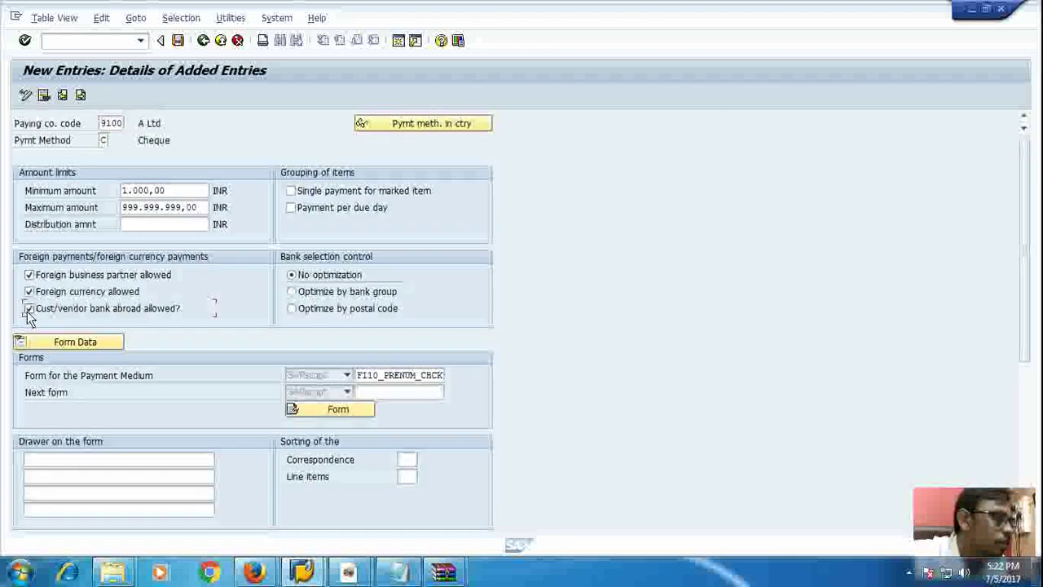
pyautogui.click(371, 393)
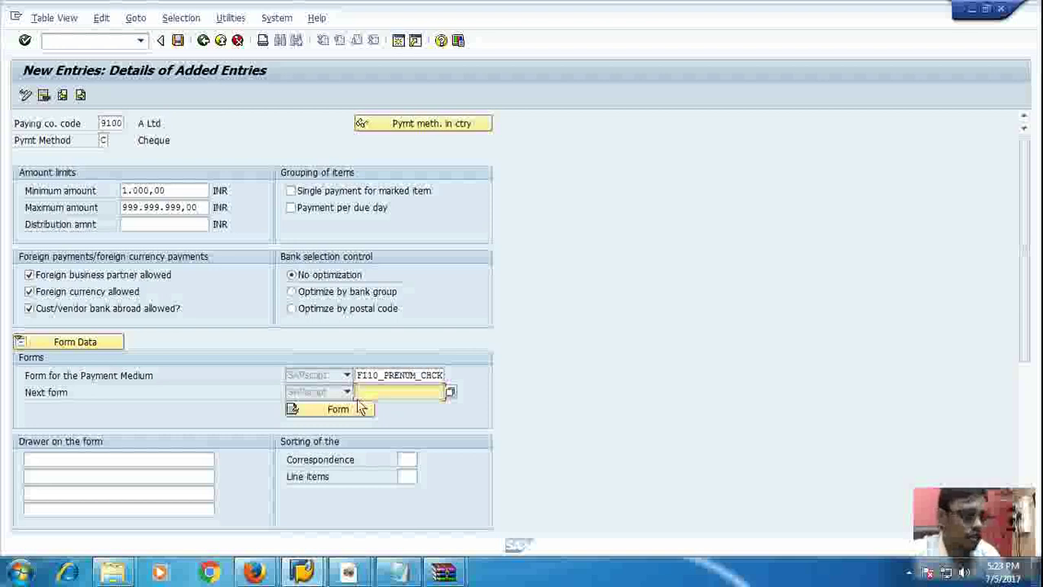
pyautogui.write('F')
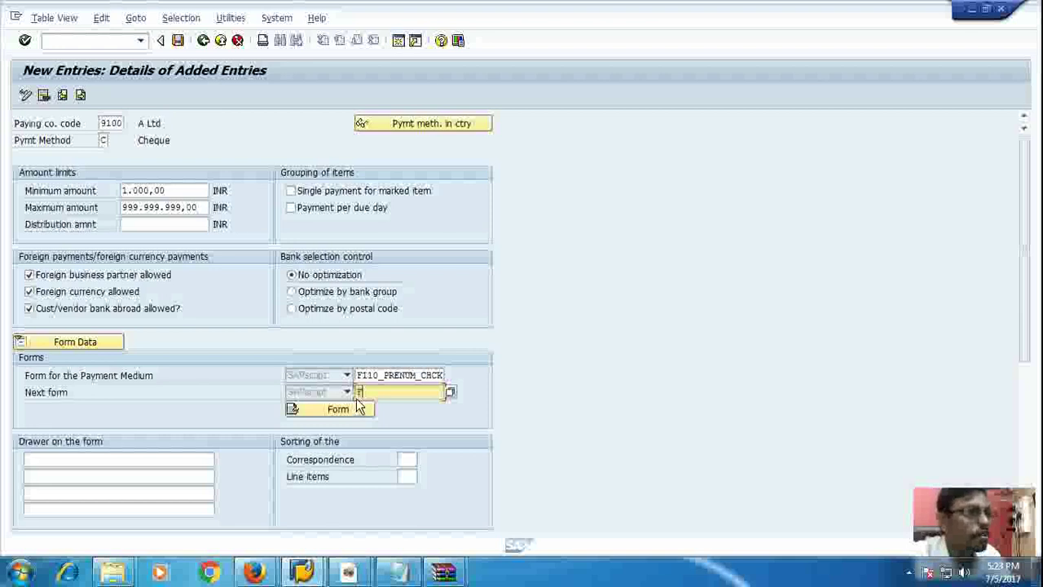
pyautogui.write('110_')
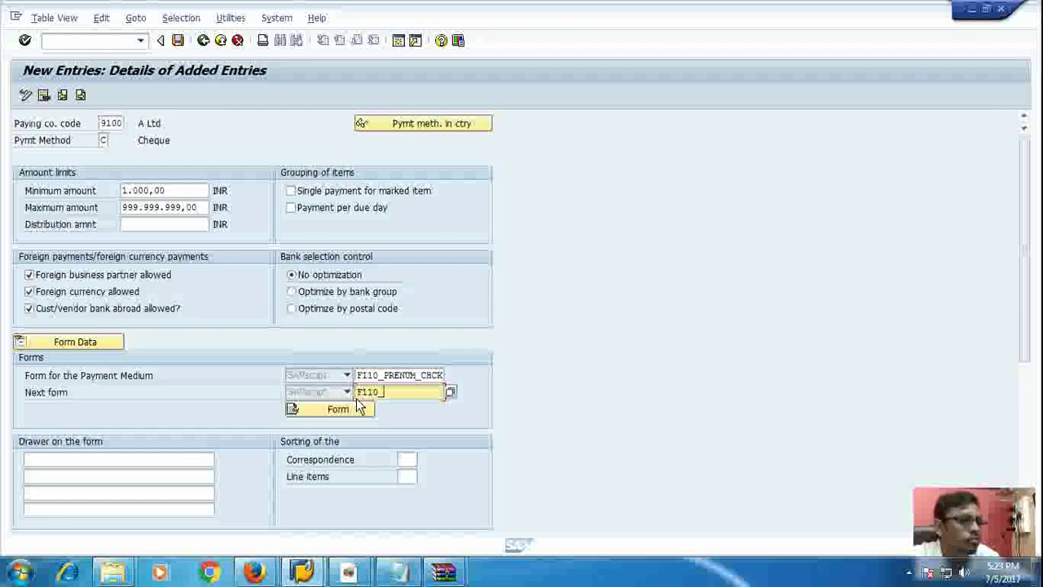
pyautogui.write('E')
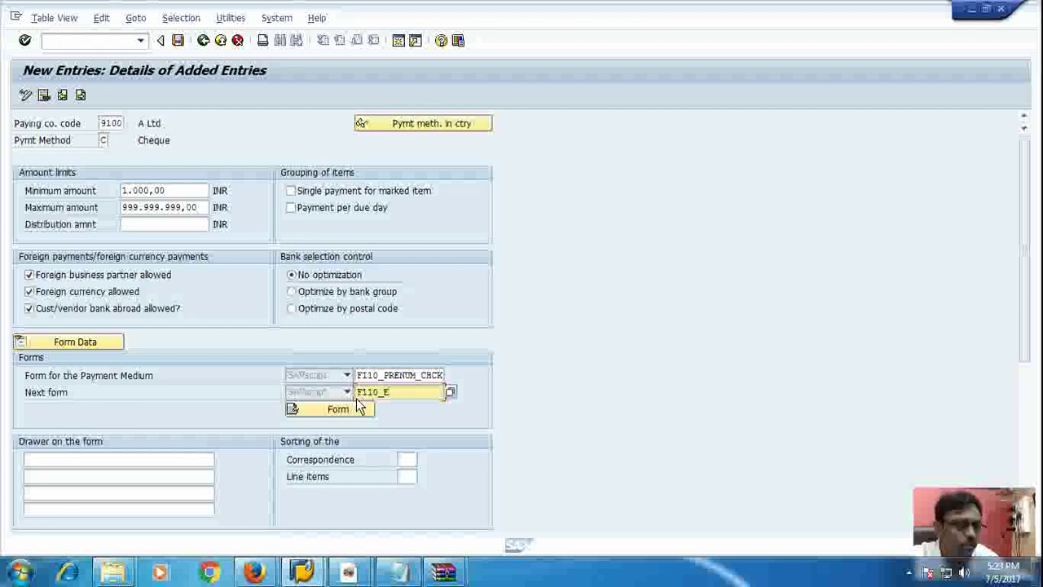
pyautogui.press('BackSpace')
pyautogui.press('BackSpace')
pyautogui.press('BackSpace')
pyautogui.press('BackSpace')
pyautogui.press('BackSpace')
pyautogui.press('BackSpace')
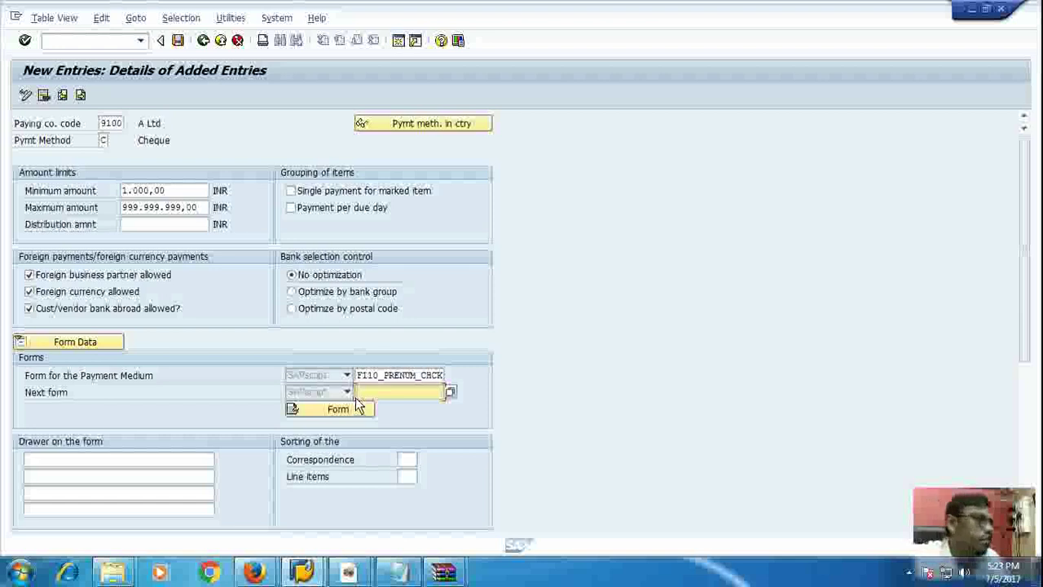
# Leave the cheque entry without saving and start a new entry in Set Up Payment Methods per Company Code for Payment Transactions
pyautogui.click(225, 40)
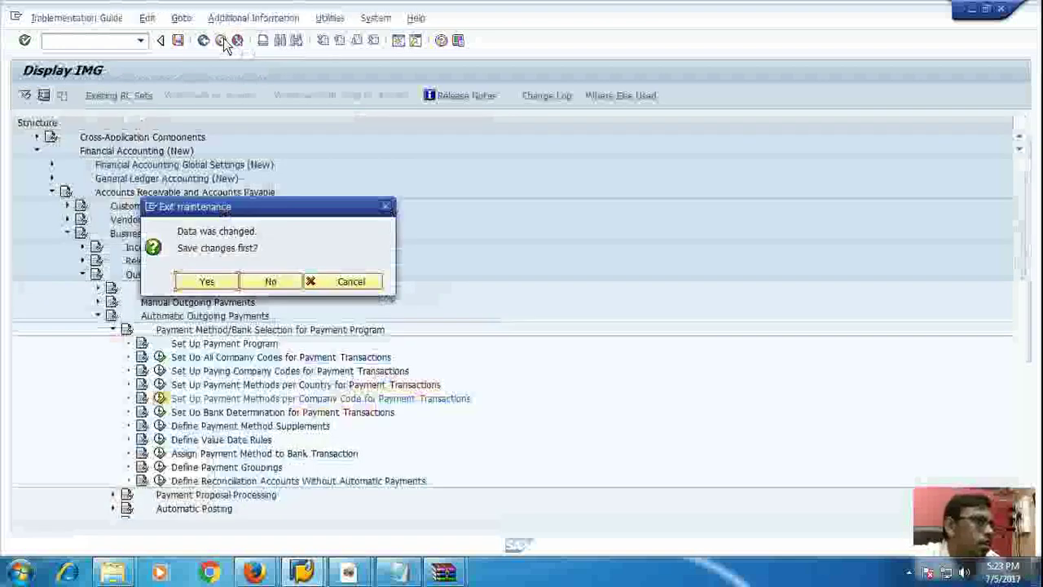
pyautogui.click(270, 281)
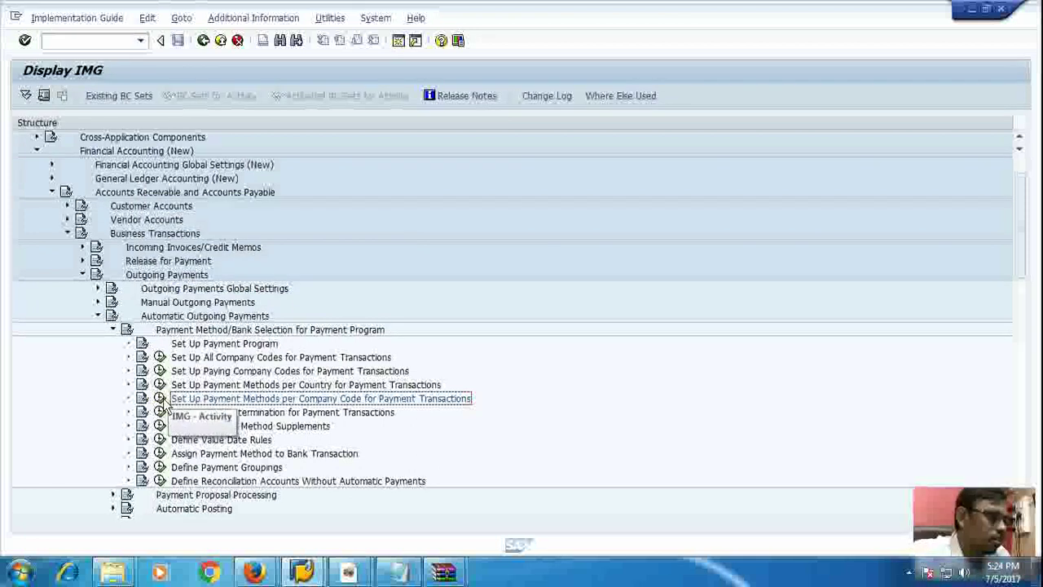
pyautogui.click(159, 398)
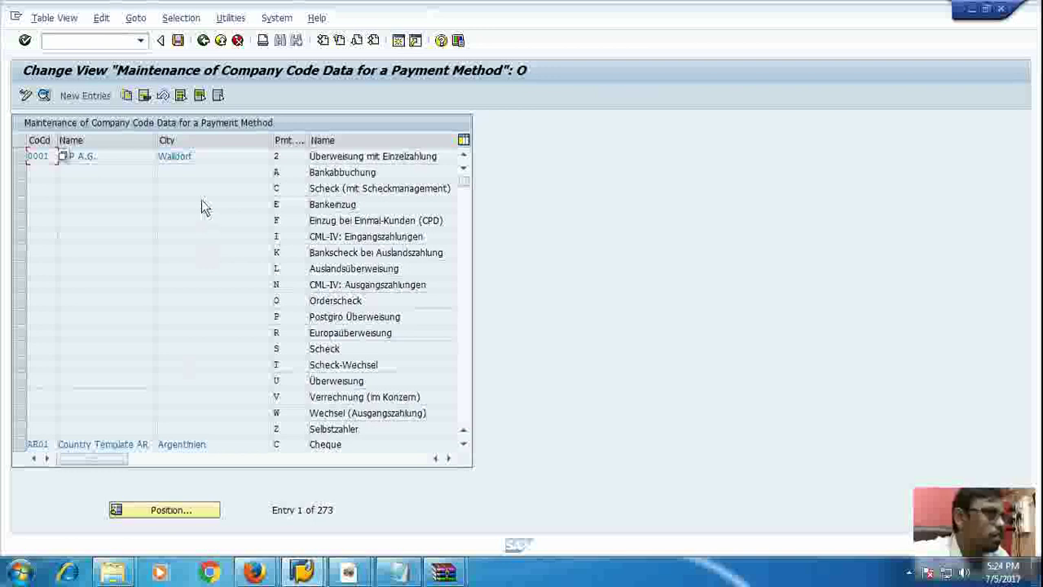
pyautogui.scroll(-3, 201, 199)
pyautogui.scroll(-6, 200, 200)
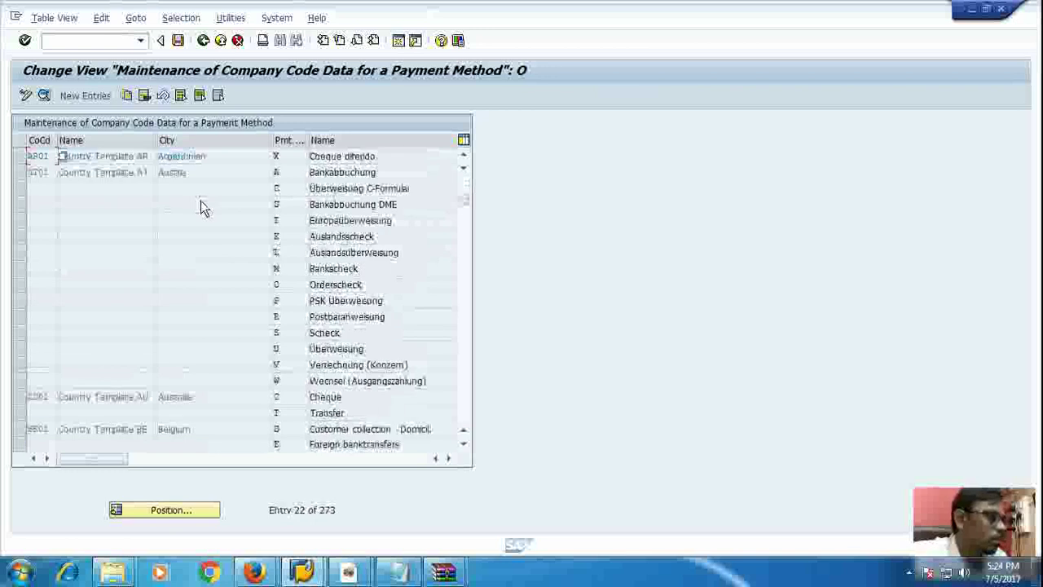
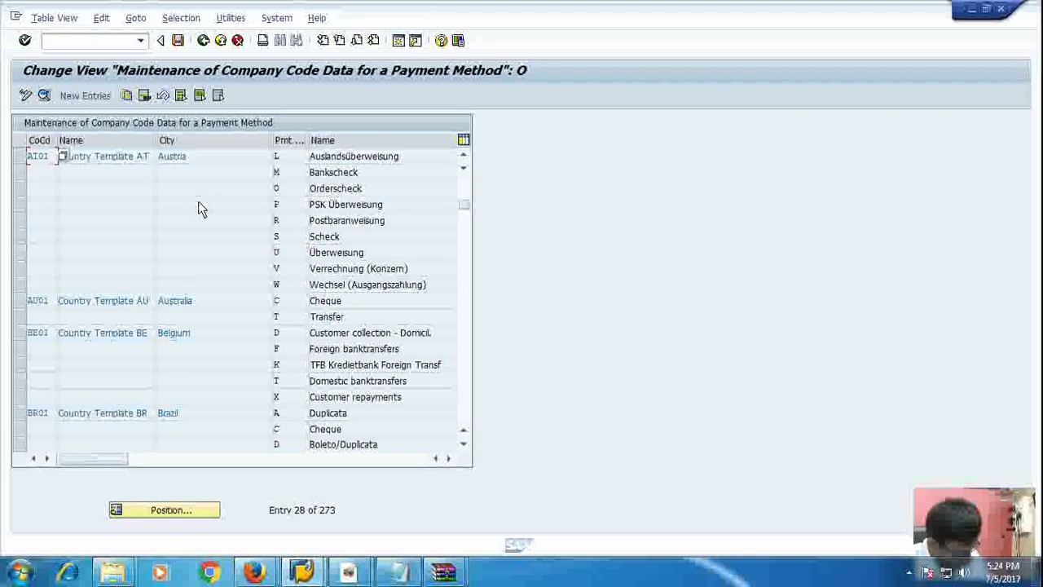
pyautogui.click(82, 95)
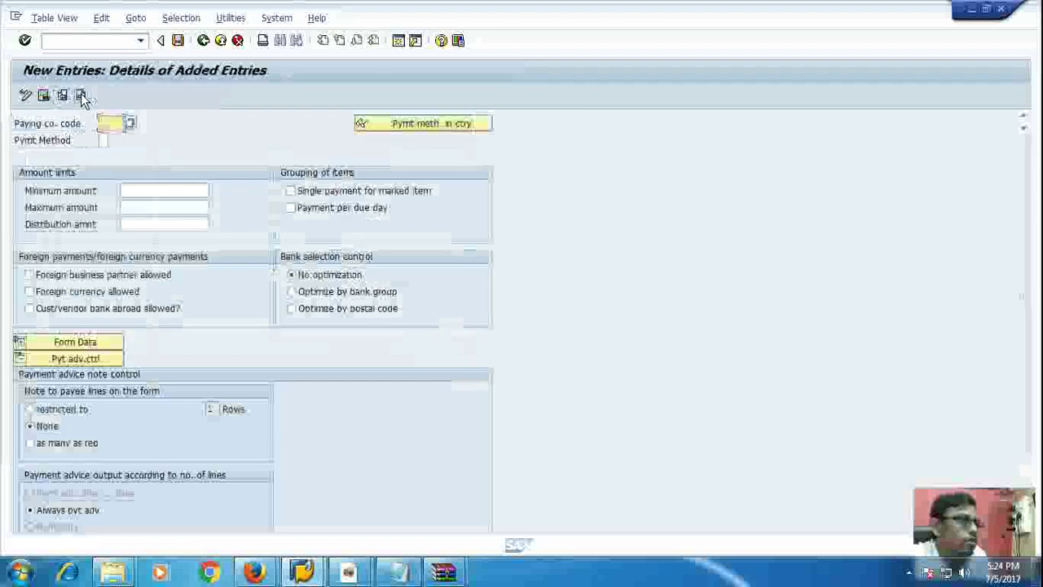
# Set the new entry's paying company code to 9100 and its payment method to C, Prenumbered Cheques
pyautogui.click(130, 124)
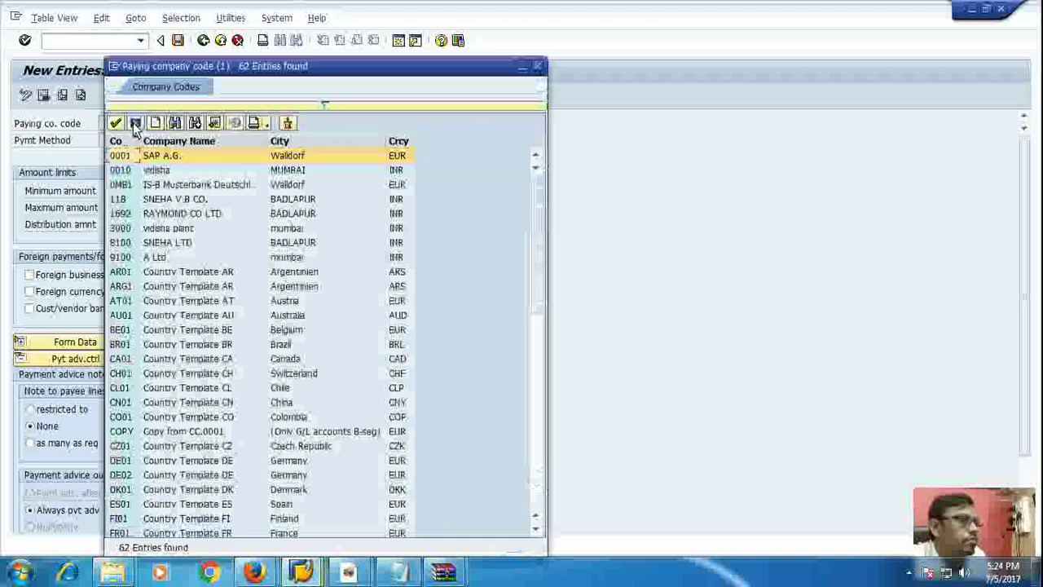
pyautogui.doubleClick(124, 258)
pyautogui.click(104, 140)
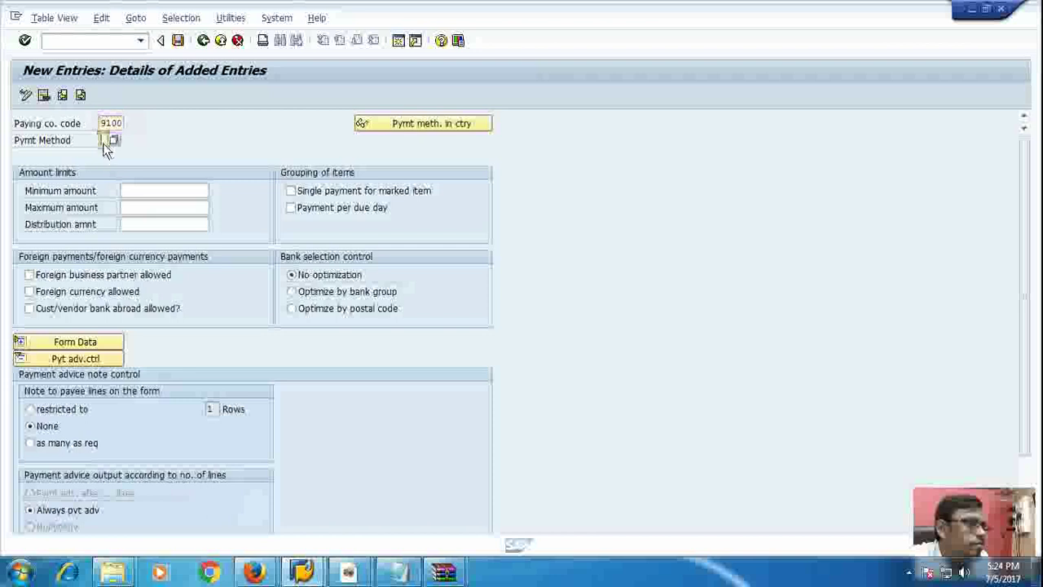
pyautogui.click(114, 143)
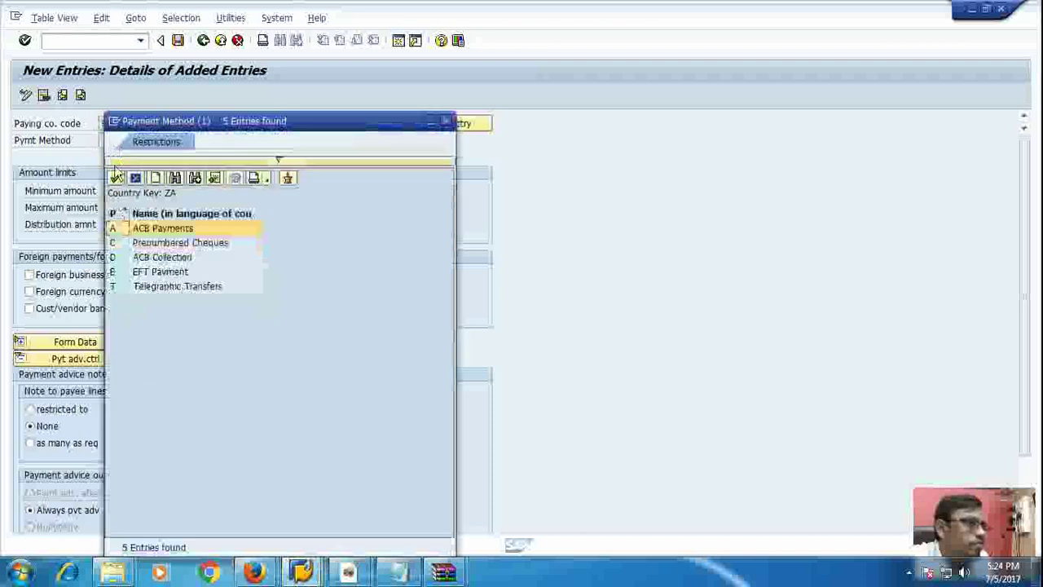
pyautogui.doubleClick(119, 242)
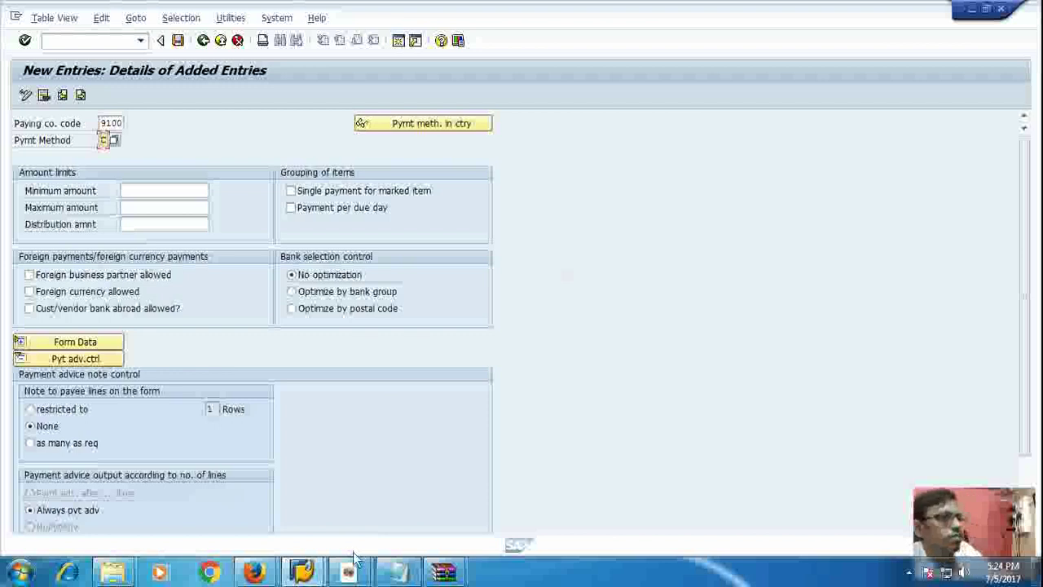
# Switch to AP AR config.pdf in Acrobat Reader and look past the sender details for the payment method setup instructions
pyautogui.hotkey('alt', 'Tab')
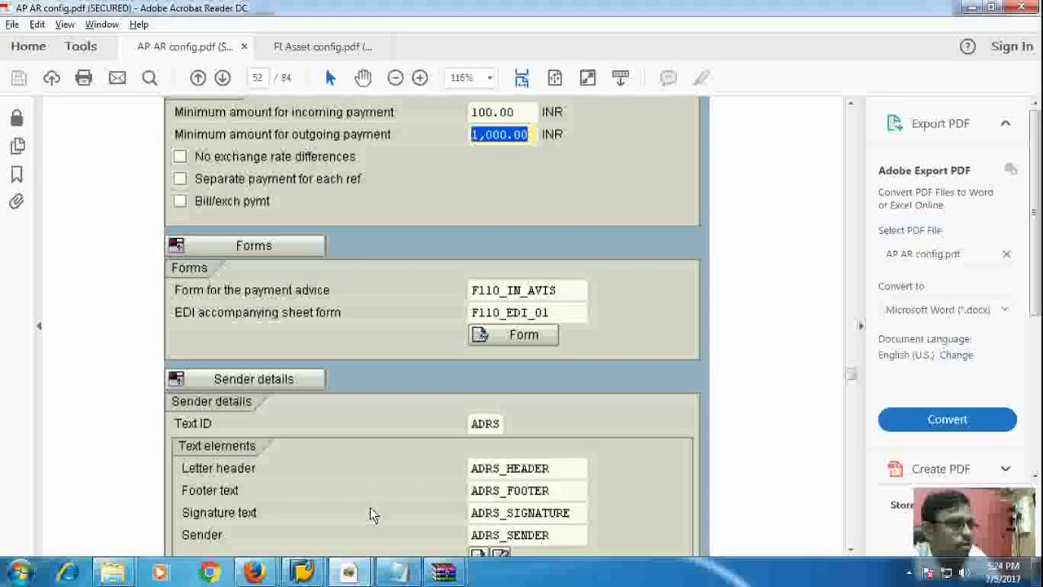
pyautogui.scroll(-15, 400, 456)
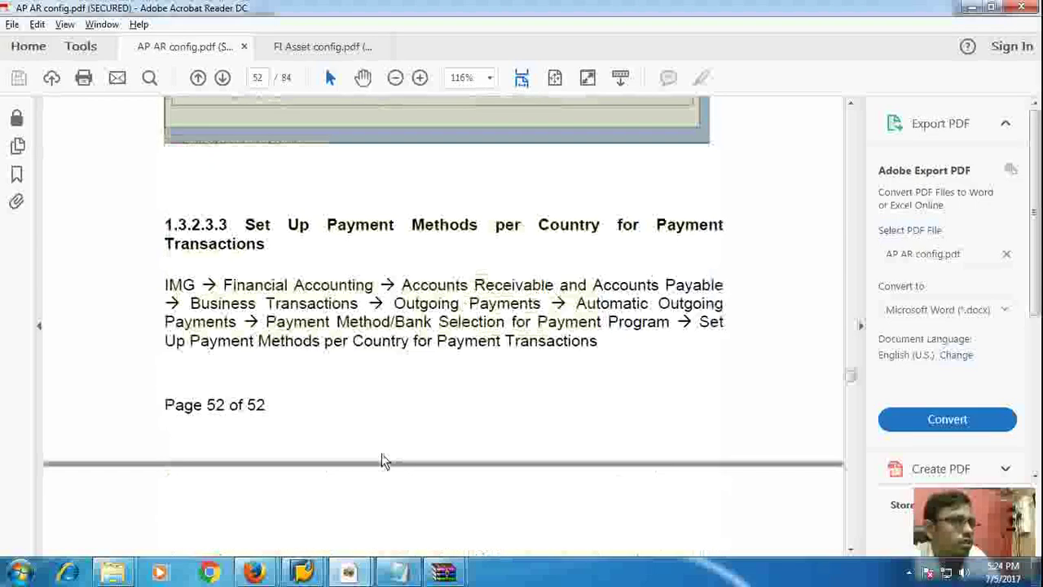
# Read section 1.3.2.3.3 on payment methods per country, covering the required parameters and the India entries in the Payment Method/Country overview
pyautogui.scroll(-10, 383, 459)
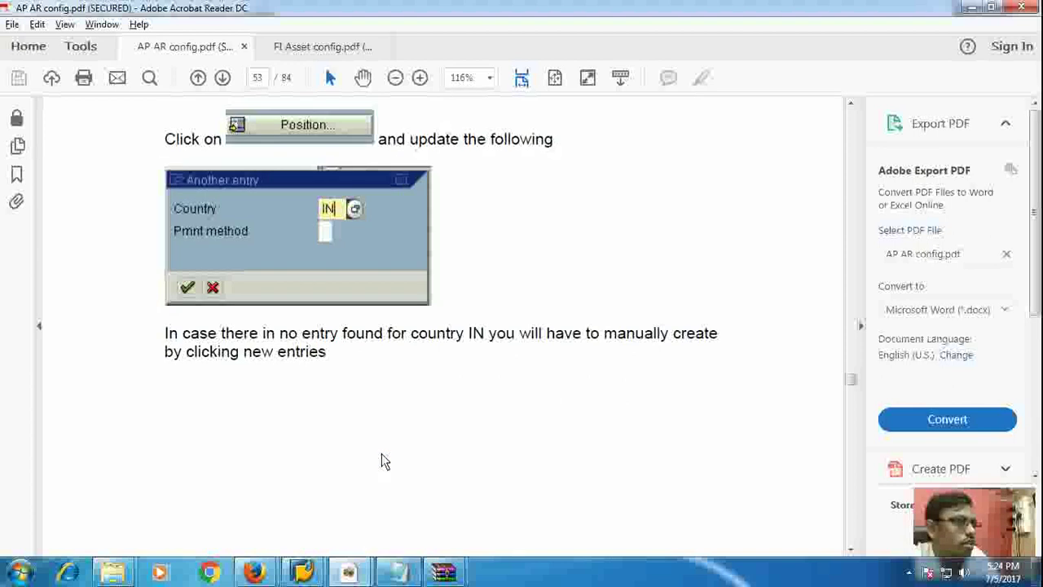
pyautogui.scroll(12, 382, 455)
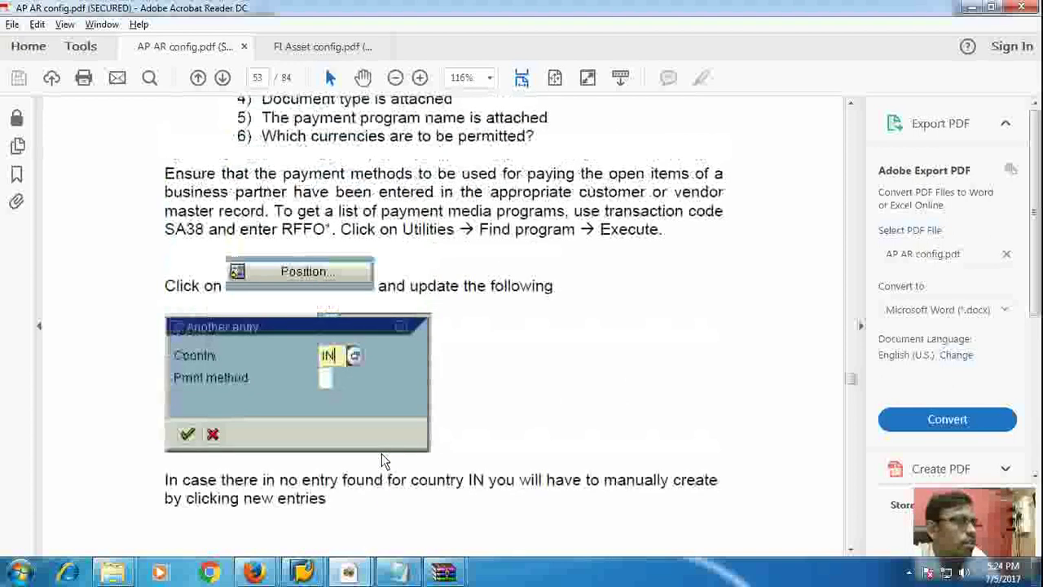
pyautogui.scroll(3, 383, 461)
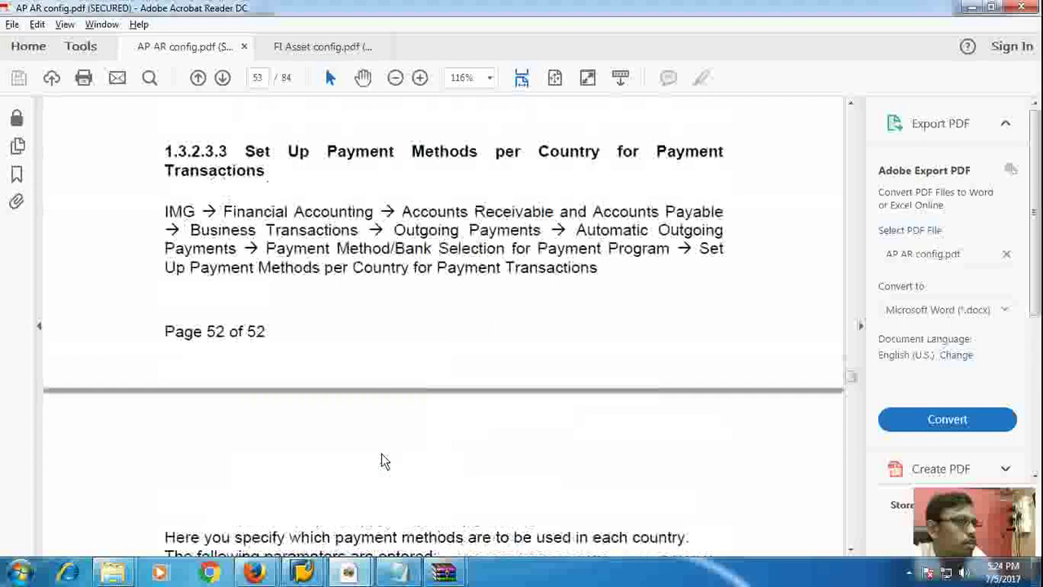
pyautogui.scroll(-8, 381, 455)
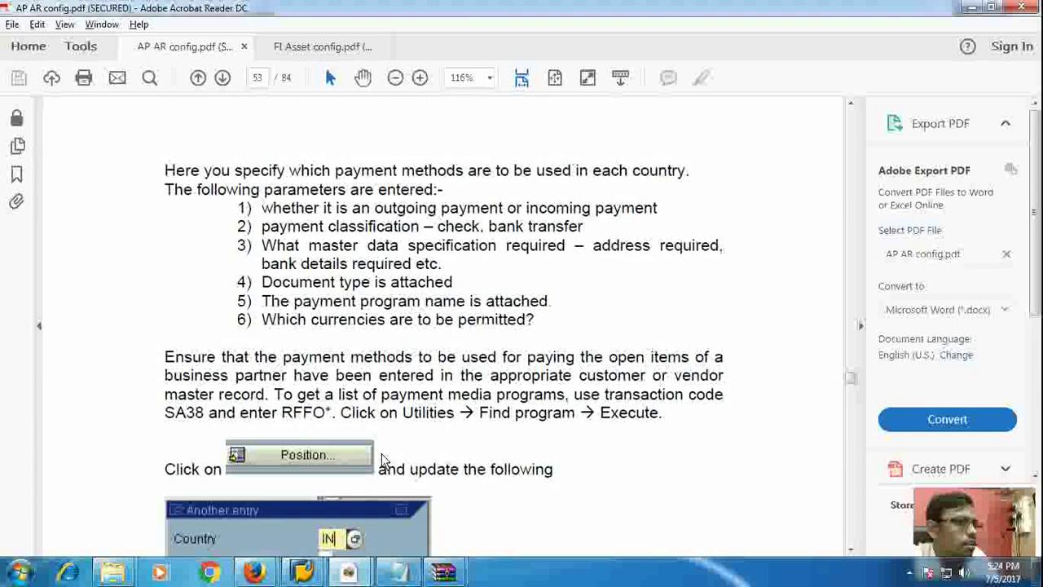
pyautogui.scroll(-1, 383, 461)
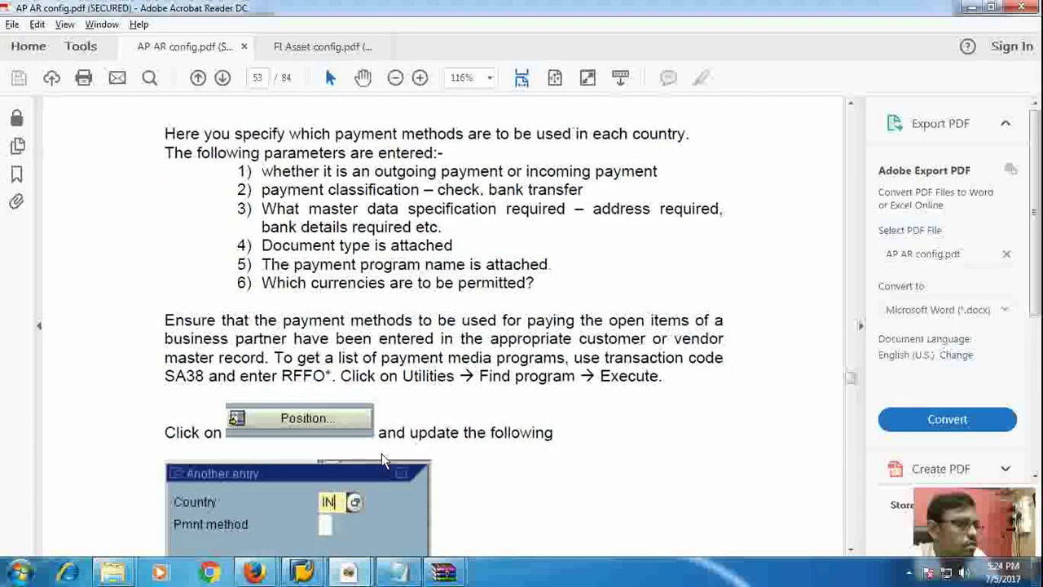
pyautogui.scroll(-4, 381, 453)
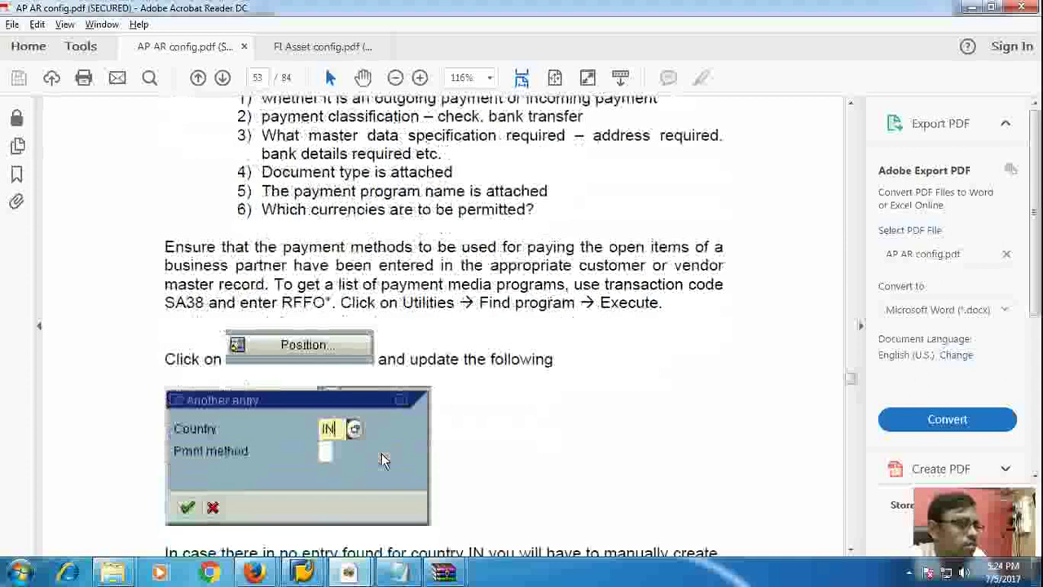
pyautogui.scroll(-20, 382, 460)
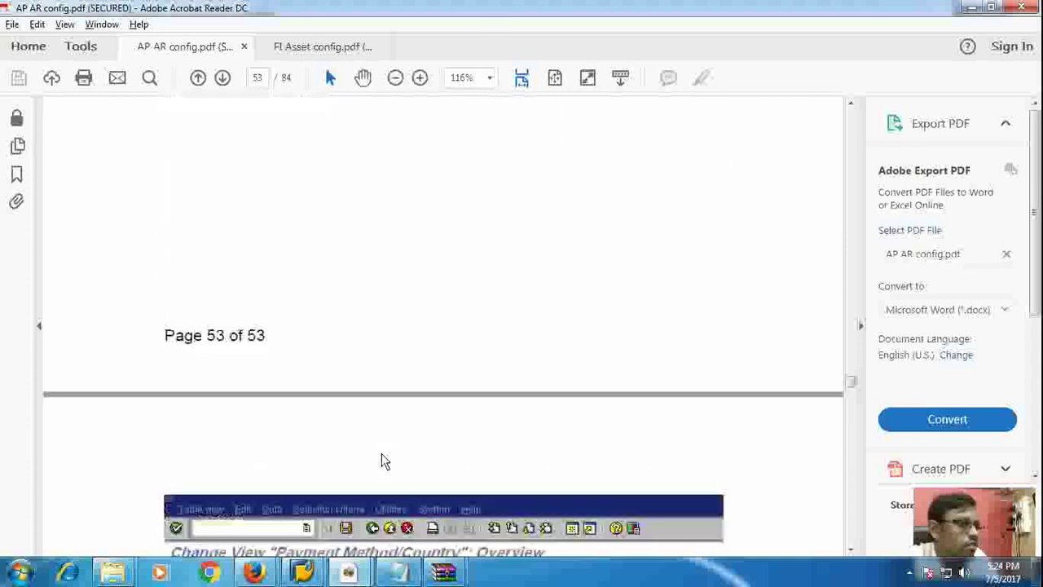
pyautogui.scroll(-1, 382, 453)
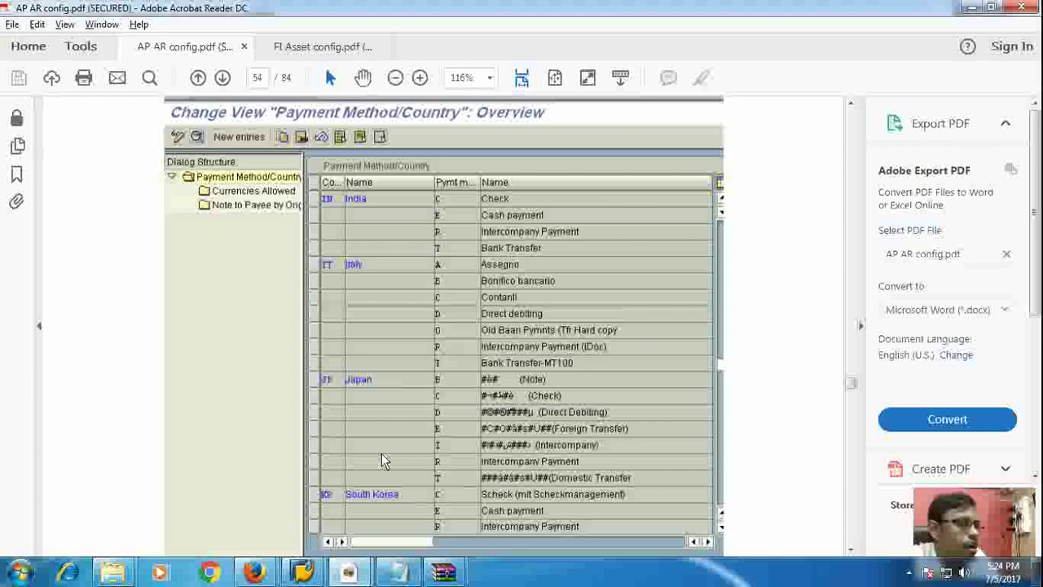
pyautogui.scroll(-11, 382, 454)
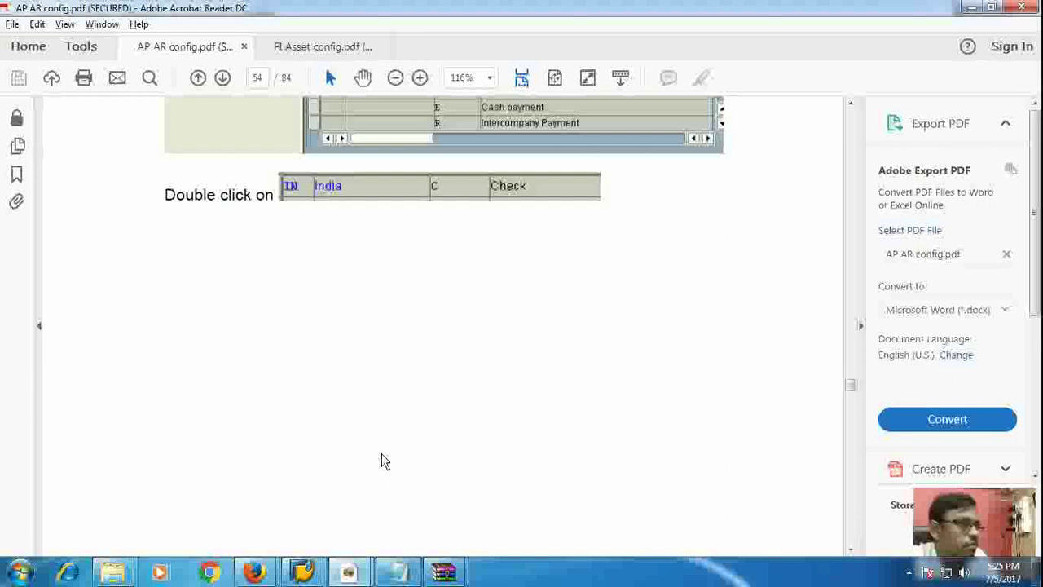
# Review the guide's detail settings for India's Check payment method, including its payment medium program and allowed currencies
pyautogui.scroll(-15, 381, 453)
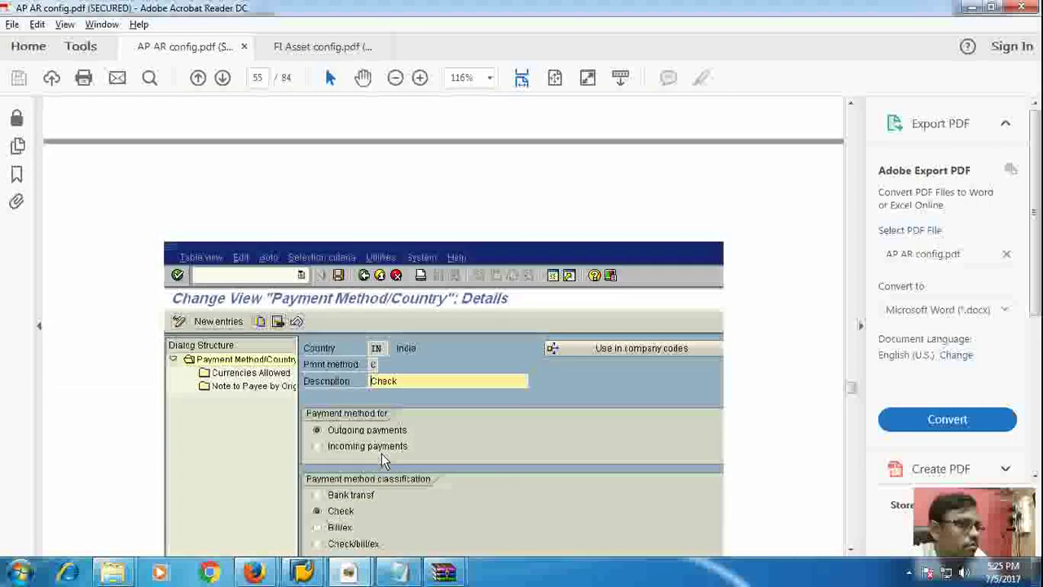
pyautogui.scroll(-18, 383, 460)
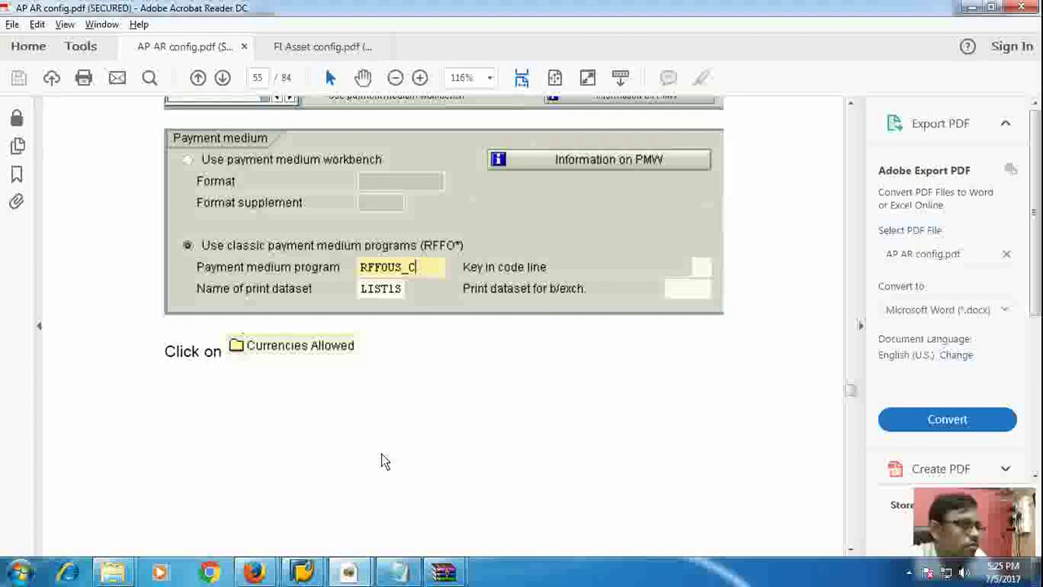
pyautogui.scroll(12, 381, 461)
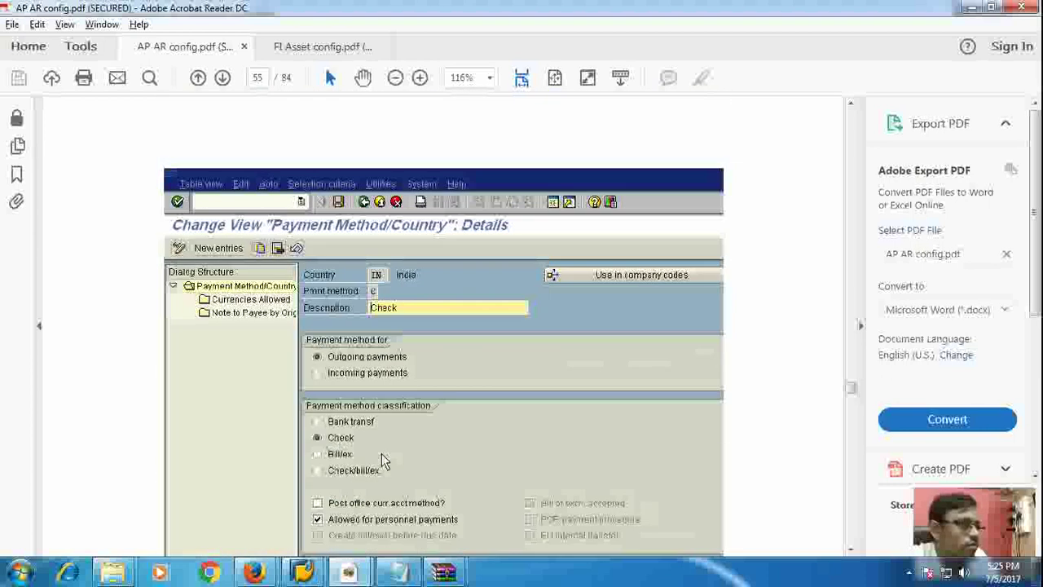
pyautogui.scroll(-15, 382, 456)
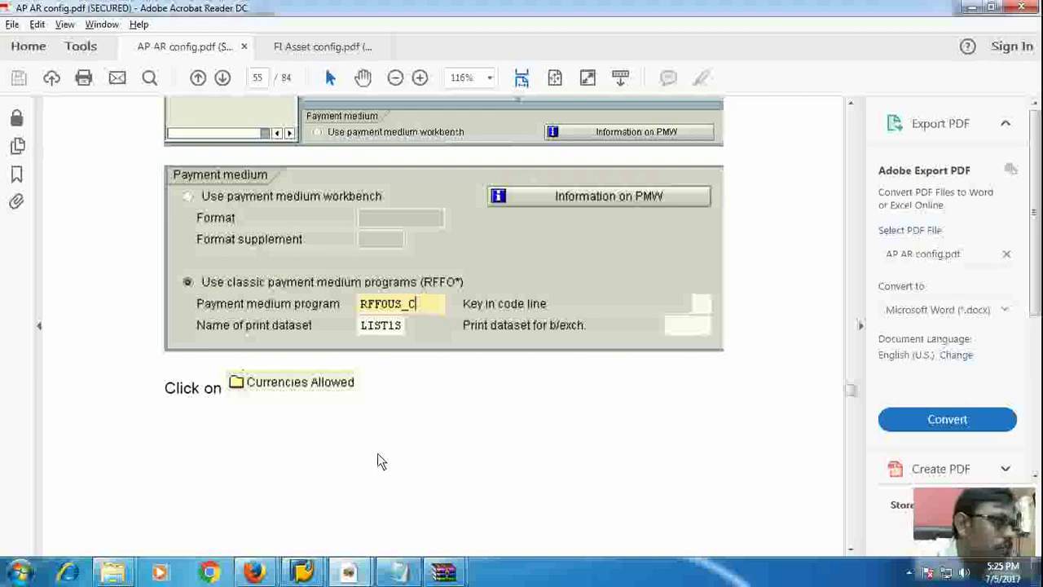
pyautogui.scroll(-10, 377, 453)
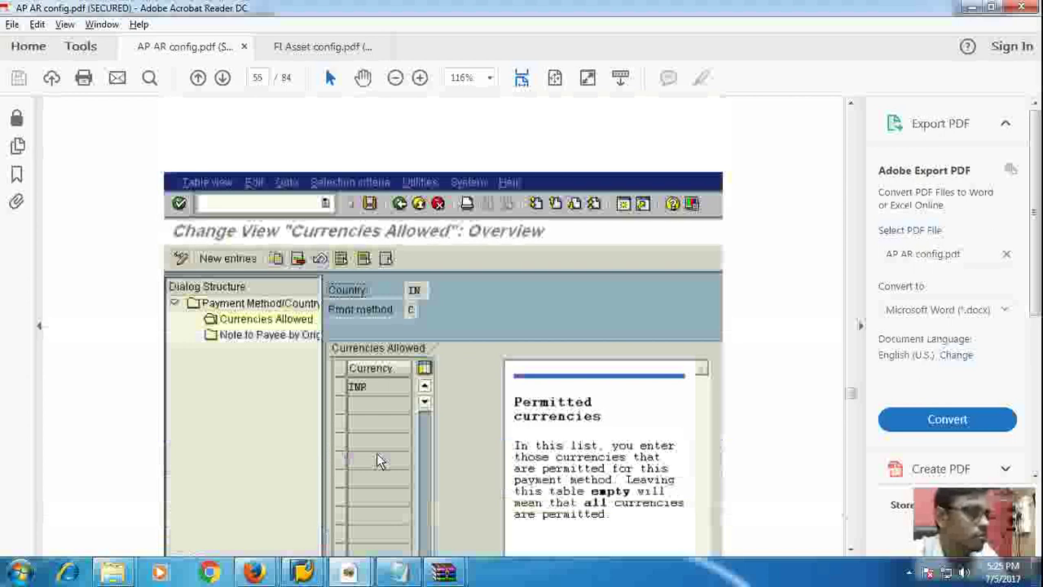
# Review the guide's instructions for copying India's Bank Transfer method into an eBanking payment method and deleting its INR currency entry
pyautogui.scroll(-12, 376, 453)
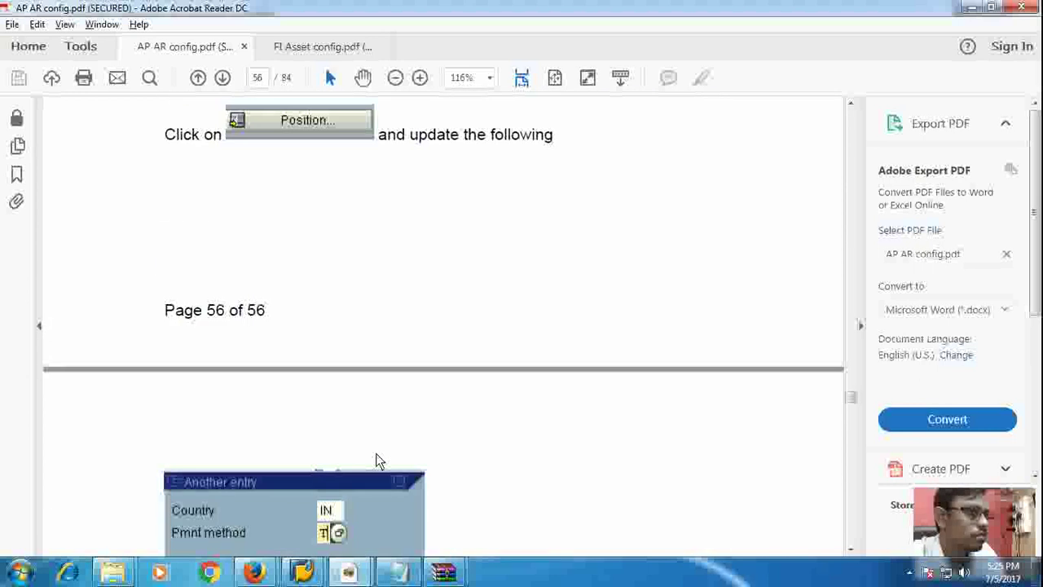
pyautogui.scroll(-3, 375, 453)
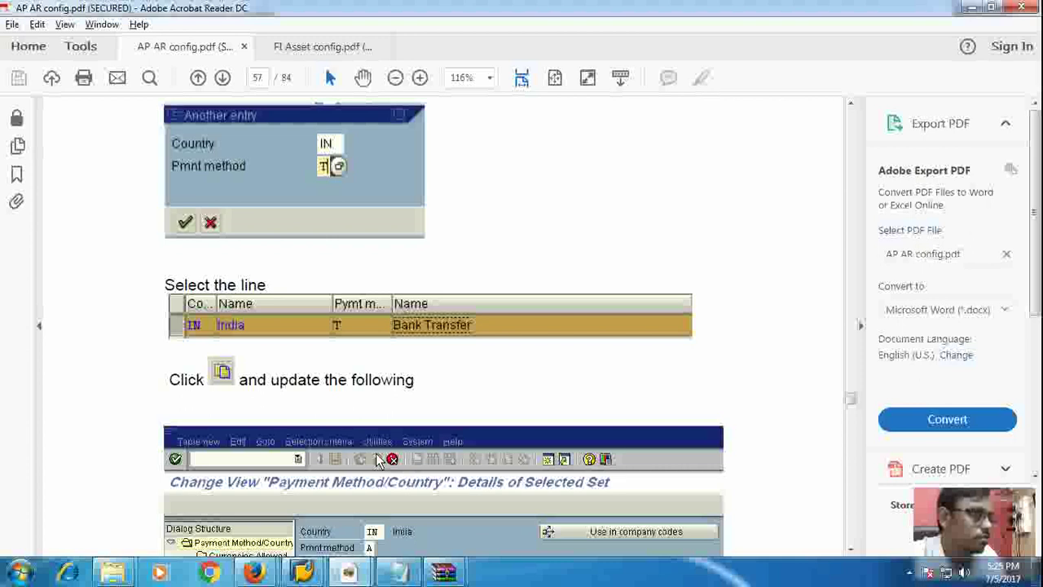
pyautogui.scroll(-3, 376, 453)
pyautogui.scroll(-3, 376, 459)
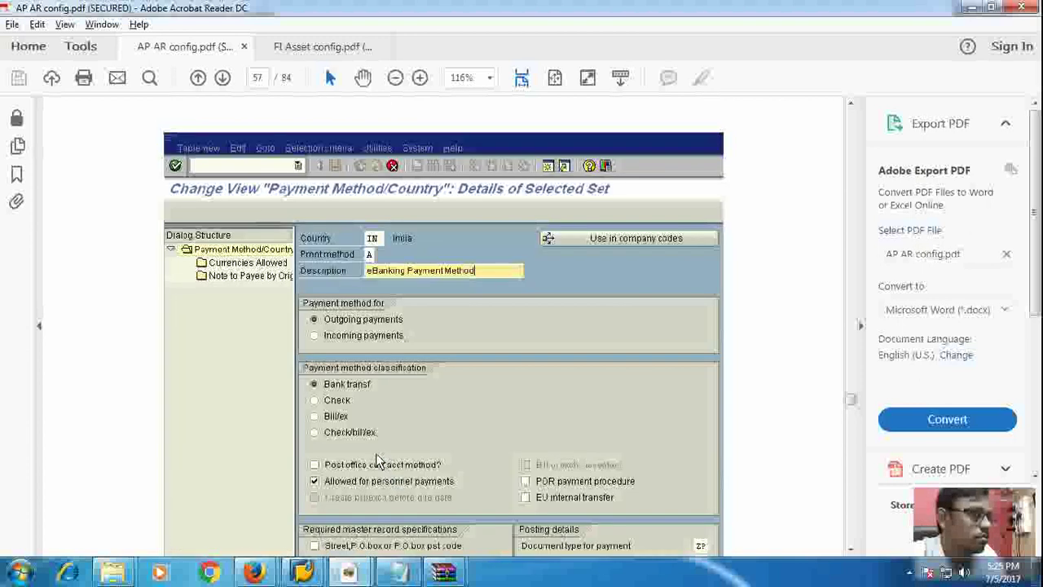
pyautogui.scroll(-5, 376, 460)
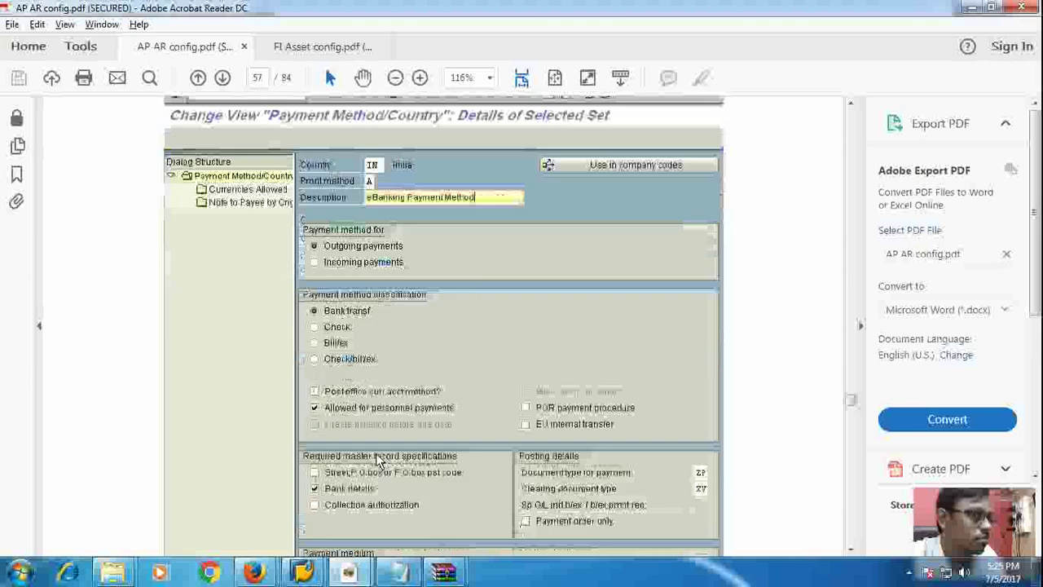
pyautogui.scroll(-4, 375, 461)
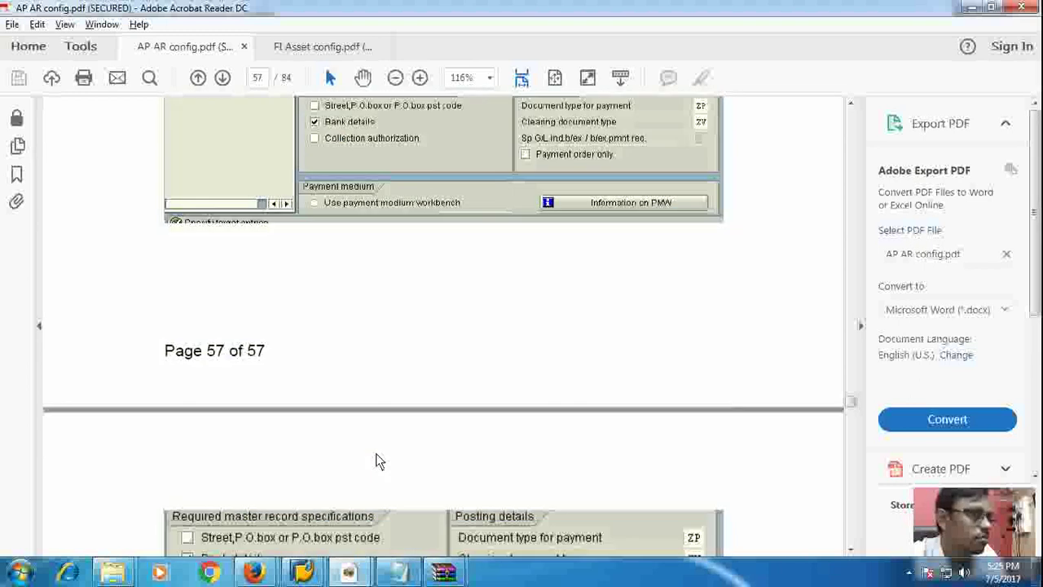
pyautogui.scroll(-13, 376, 454)
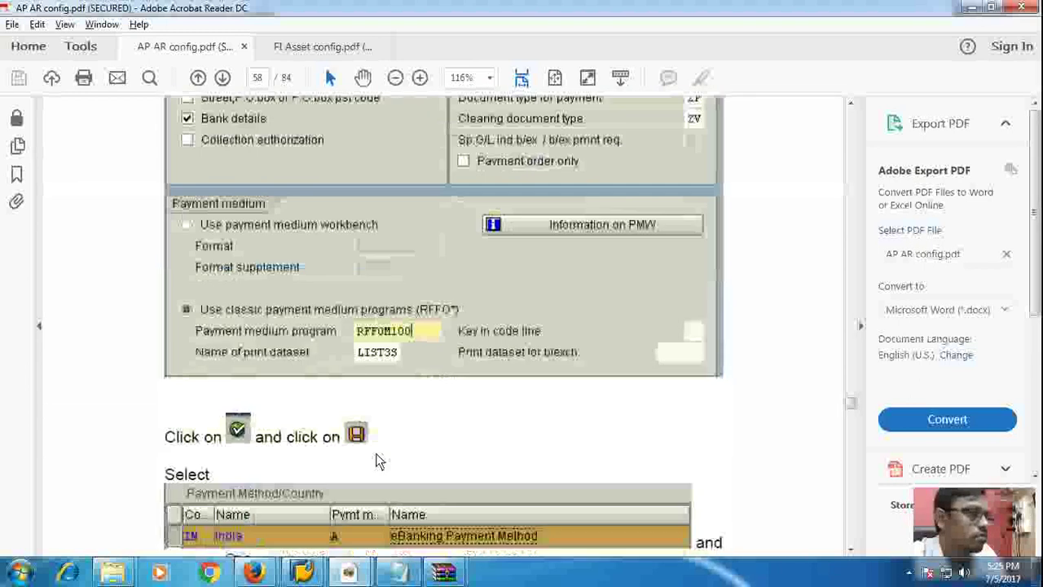
pyautogui.scroll(-8, 376, 461)
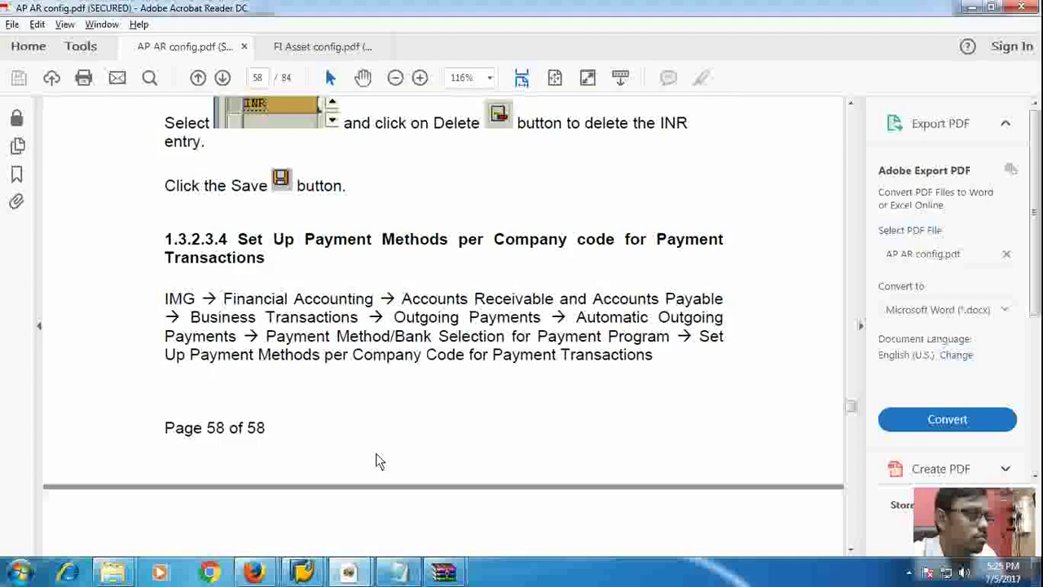
# Read section 1.3.2.3.4 on payment methods per company code, through the sample new entry for company code 9100 and method C
pyautogui.scroll(-8, 376, 461)
pyautogui.scroll(-20, 375, 461)
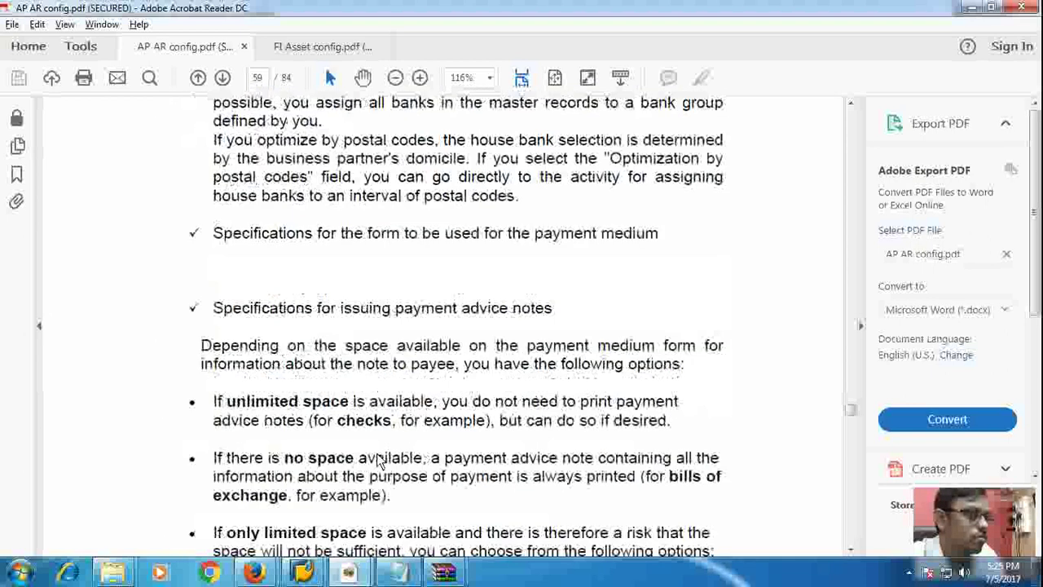
pyautogui.scroll(-5, 379, 461)
pyautogui.scroll(8, 379, 461)
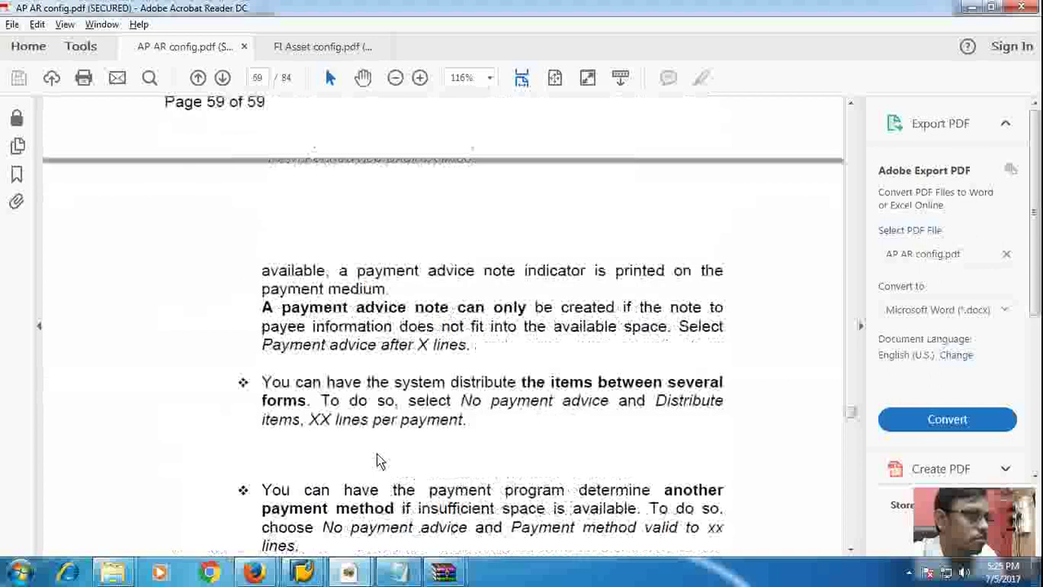
pyautogui.scroll(-5, 379, 461)
pyautogui.scroll(-12, 377, 458)
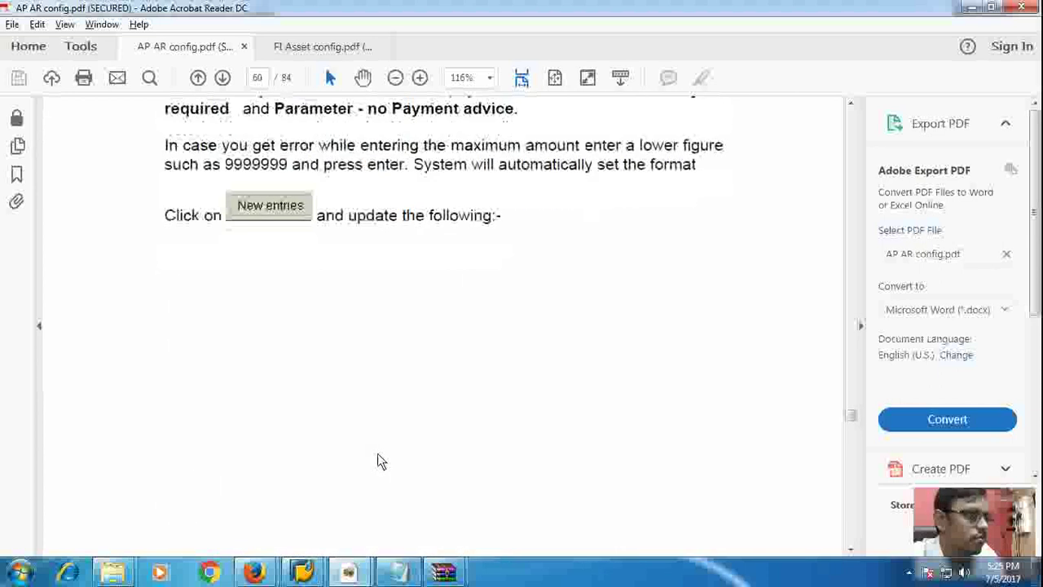
pyautogui.scroll(-10, 377, 461)
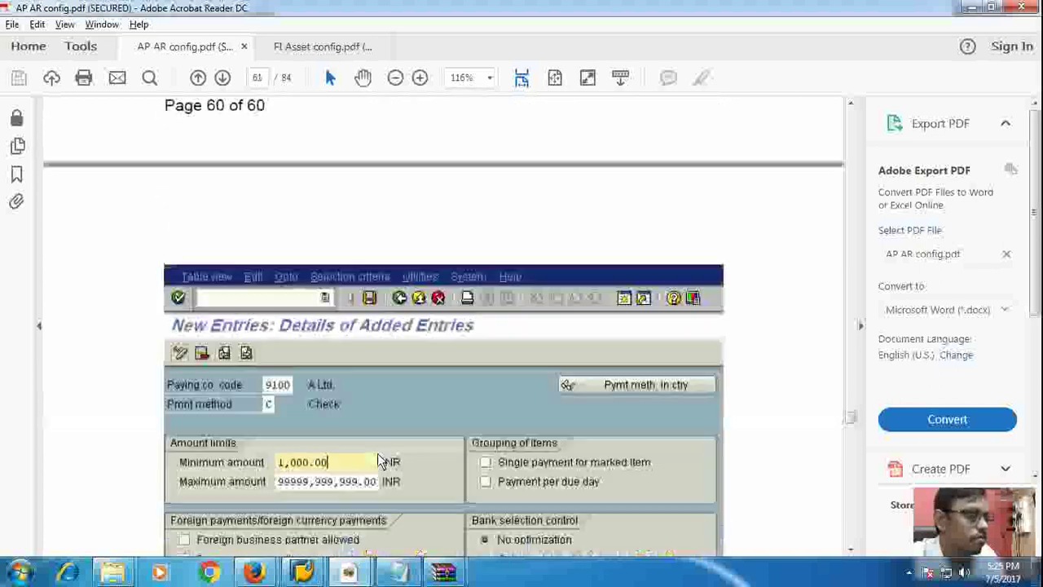
pyautogui.scroll(-3, 377, 455)
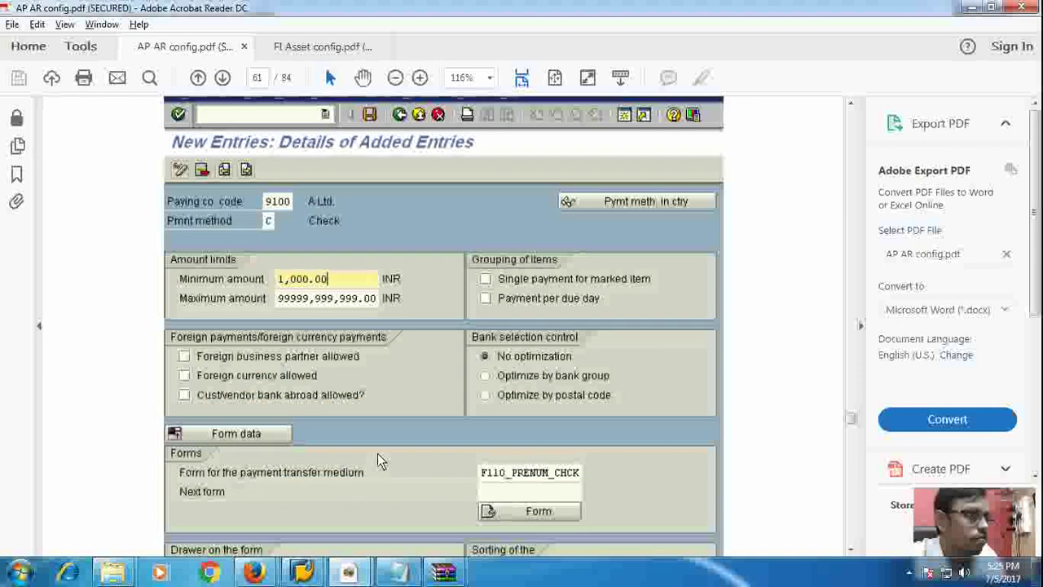
# Go back through the check configuration notes for company code 9100 to the navigation path that opens section 1.3.2.3.4
pyautogui.scroll(10, 377, 453)
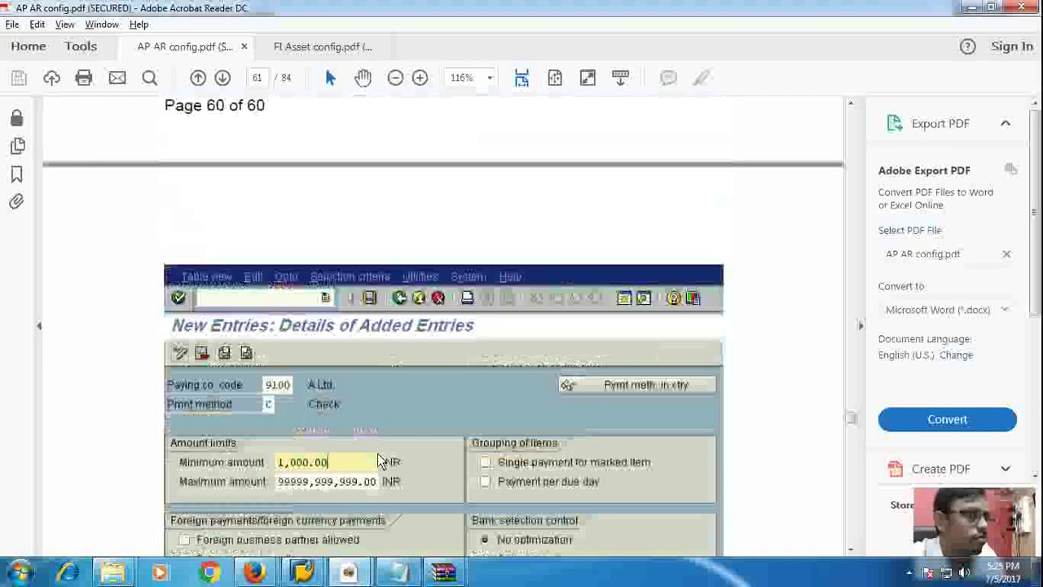
pyautogui.scroll(5, 377, 455)
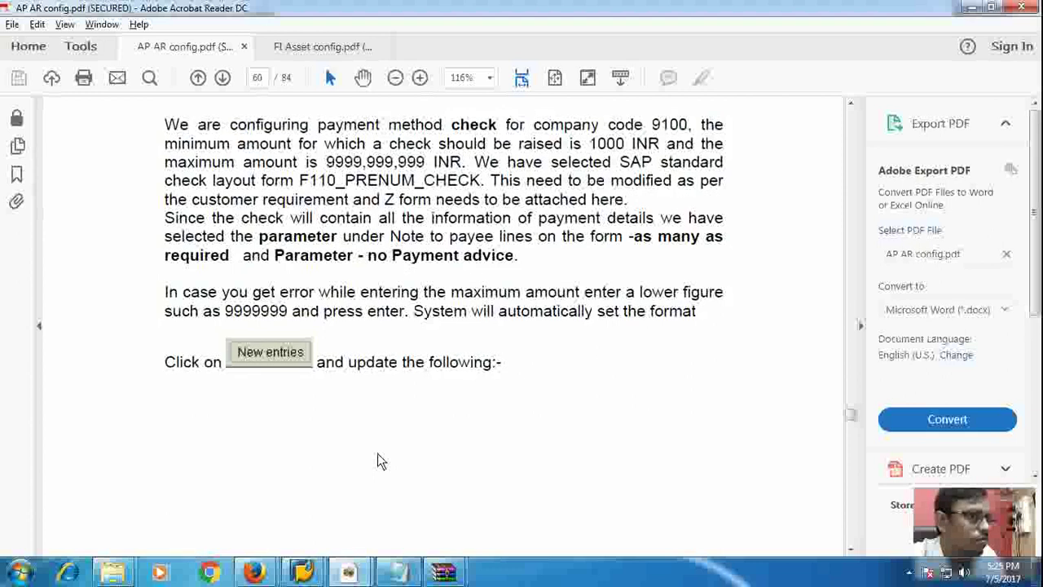
pyautogui.scroll(10, 377, 452)
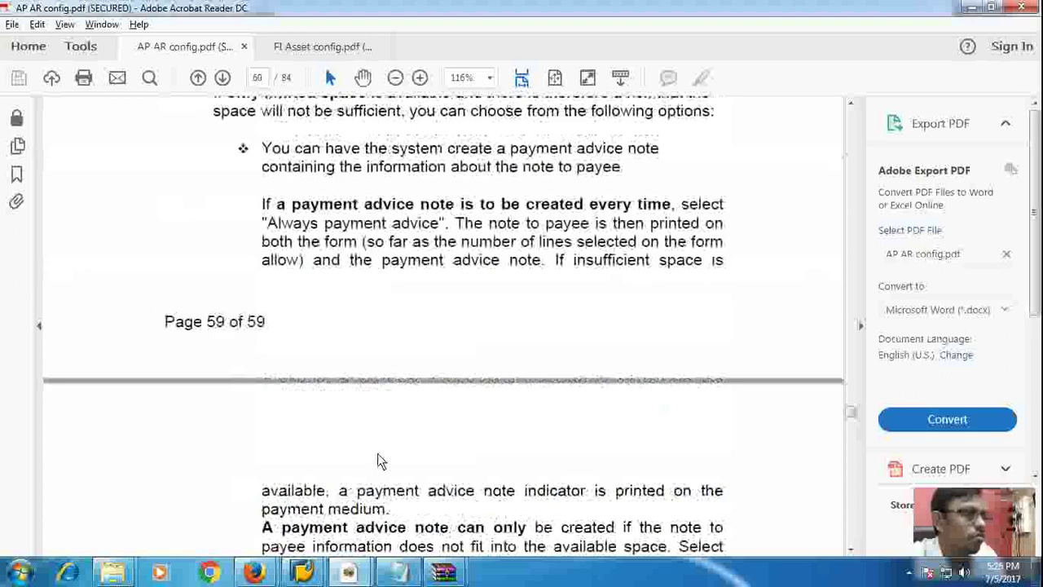
pyautogui.scroll(10, 377, 453)
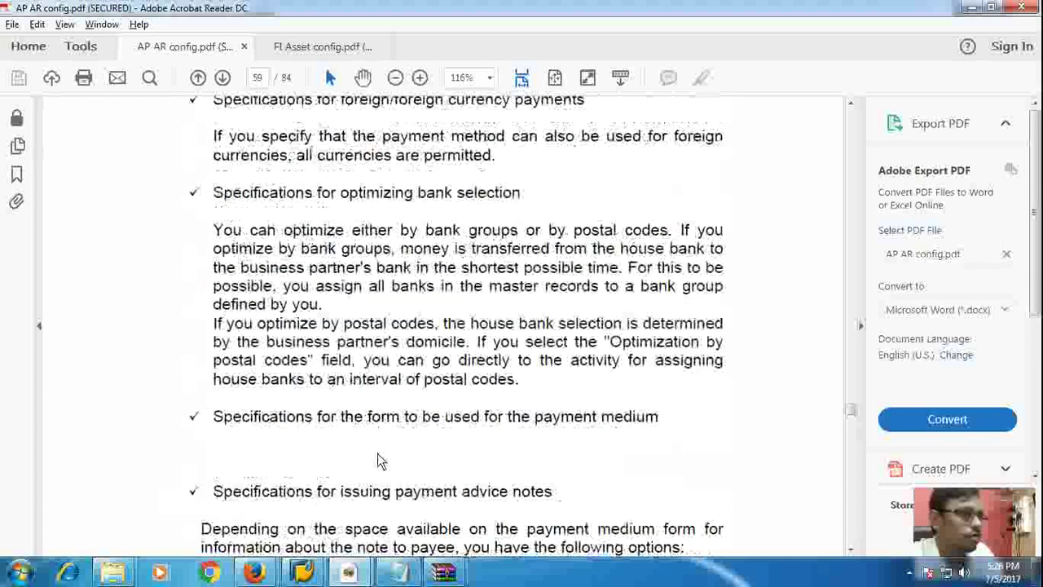
pyautogui.scroll(10, 381, 460)
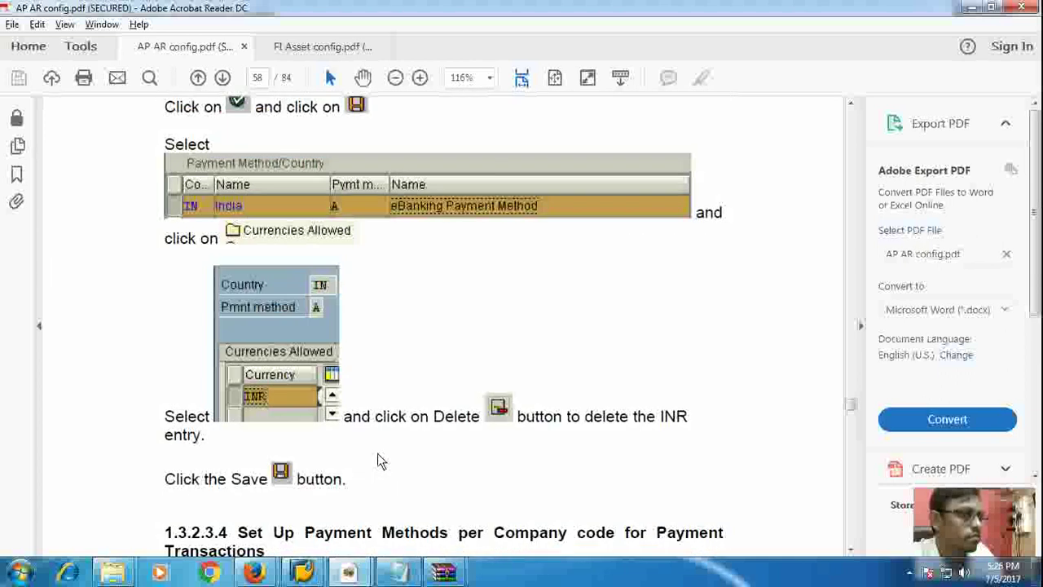
pyautogui.scroll(-3, 377, 454)
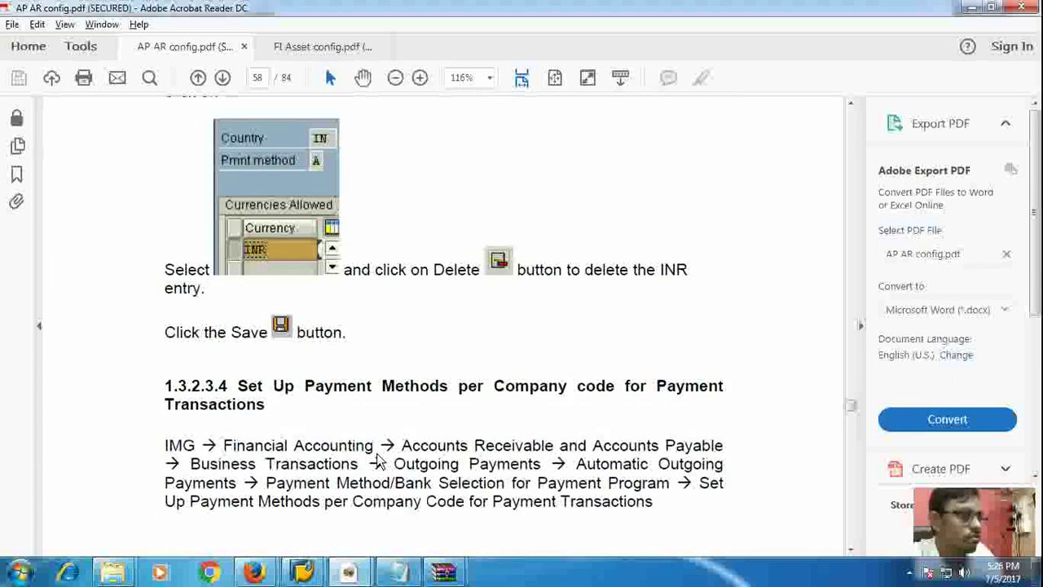
# Switch to SAP and display the country settings for payment method C, followed by its use in company codes
pyautogui.hotkey('alt', 'Tab')
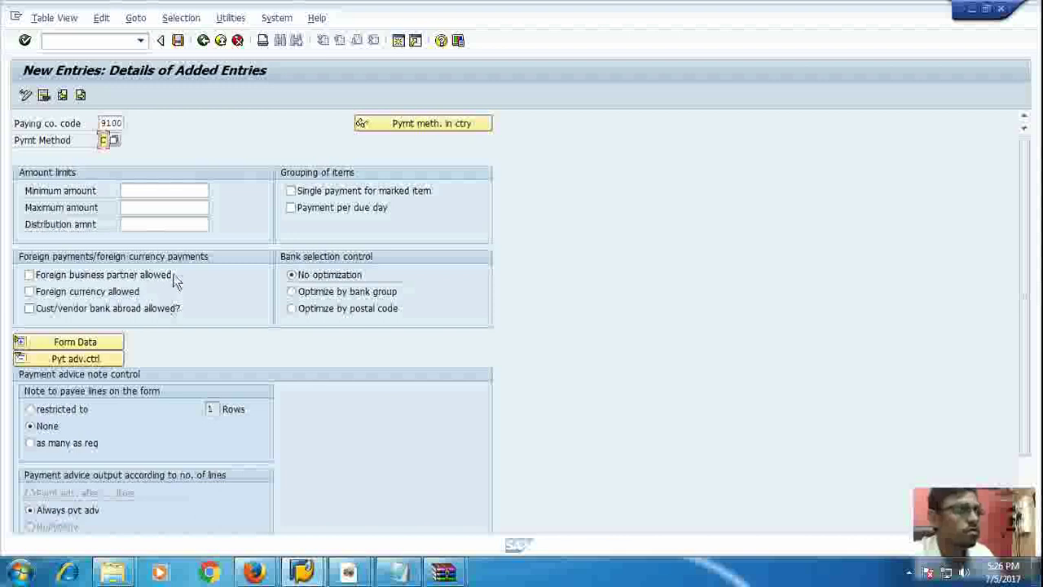
pyautogui.click(410, 126)
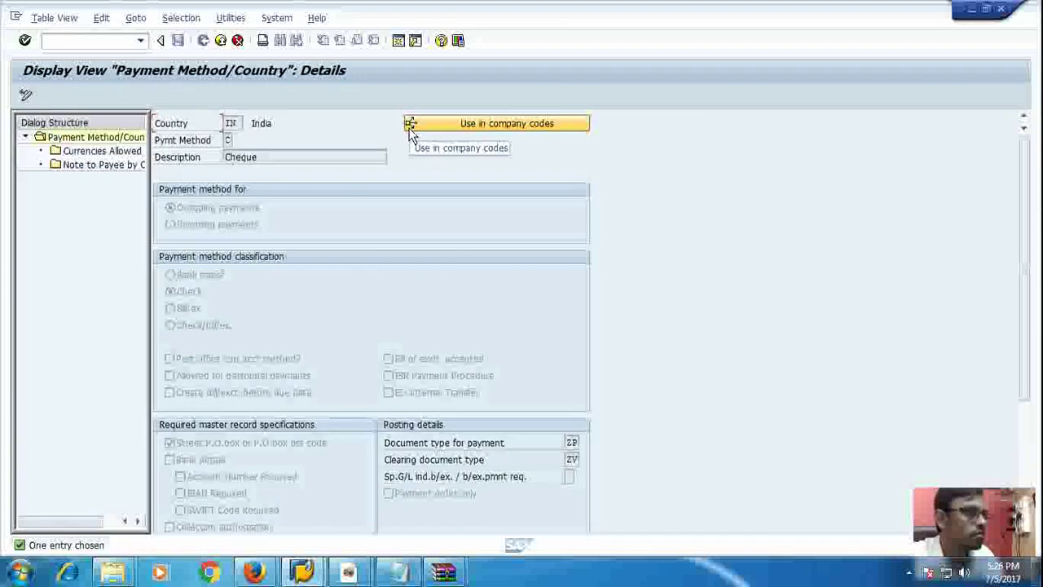
pyautogui.click(443, 124)
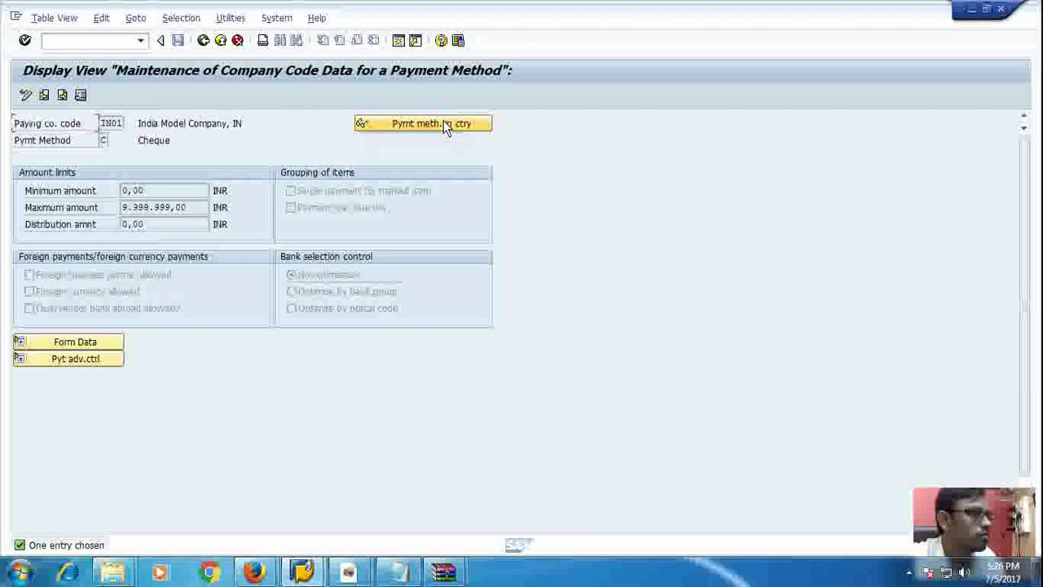
# Switch to the PDF guide and examine section 1.3.2.3.4's sample entry for company code 9100: amount limits, form data and payment advice control
pyautogui.hotkey('alt', 'Tab')
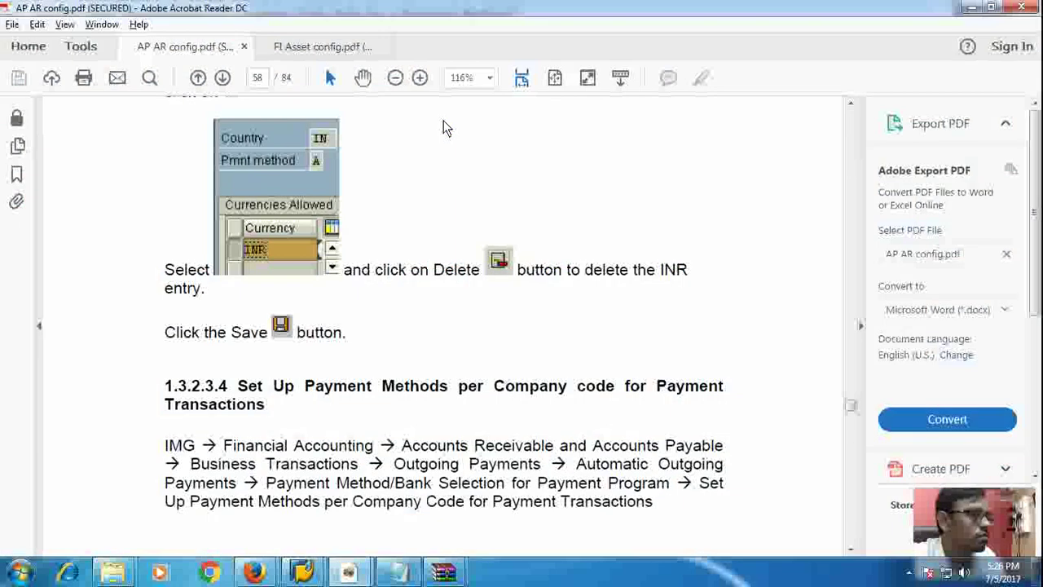
pyautogui.scroll(-10, 443, 127)
pyautogui.scroll(-15, 443, 128)
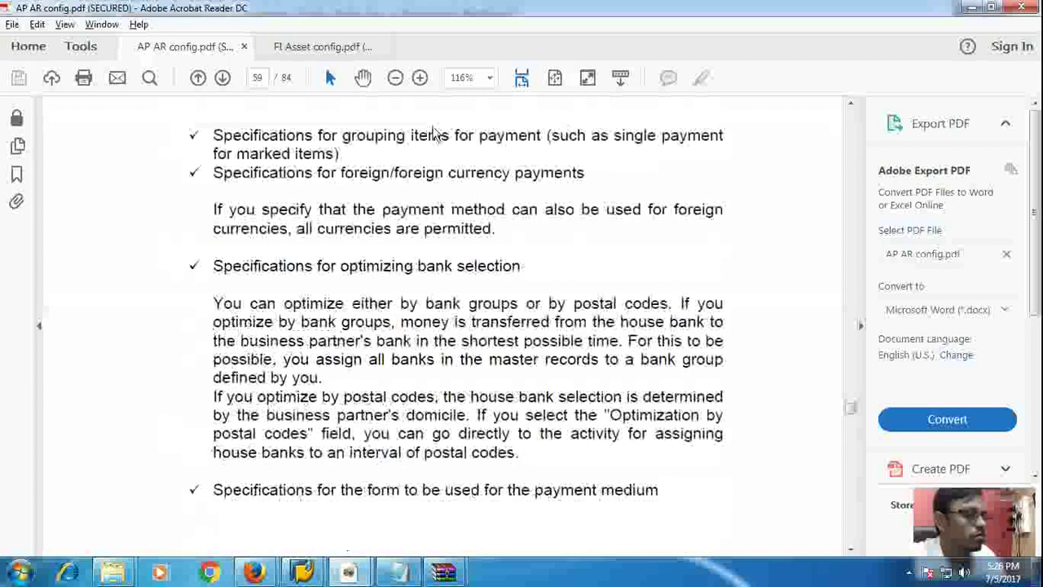
pyautogui.scroll(-15, 434, 135)
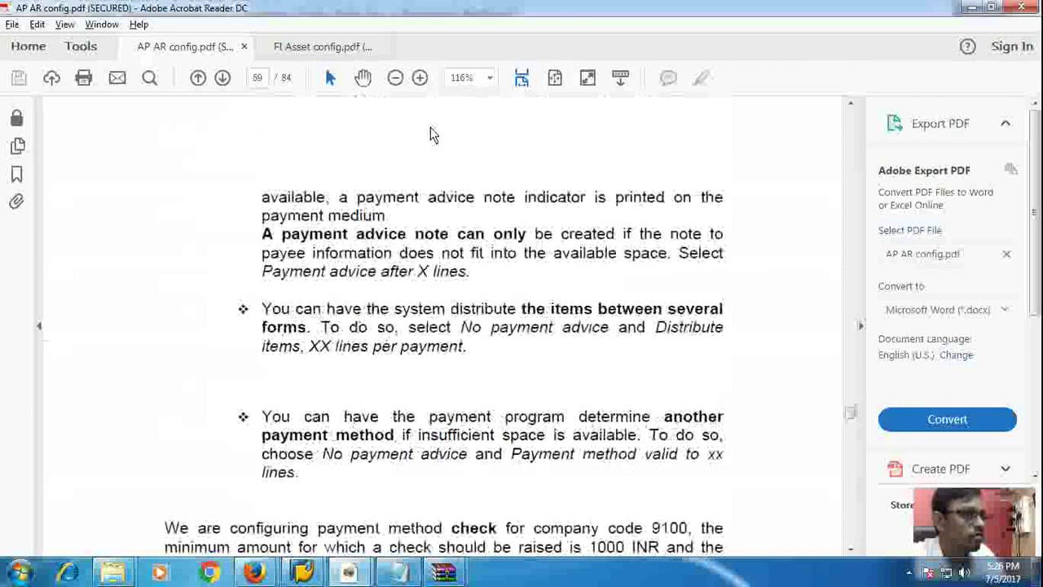
pyautogui.scroll(-5, 430, 129)
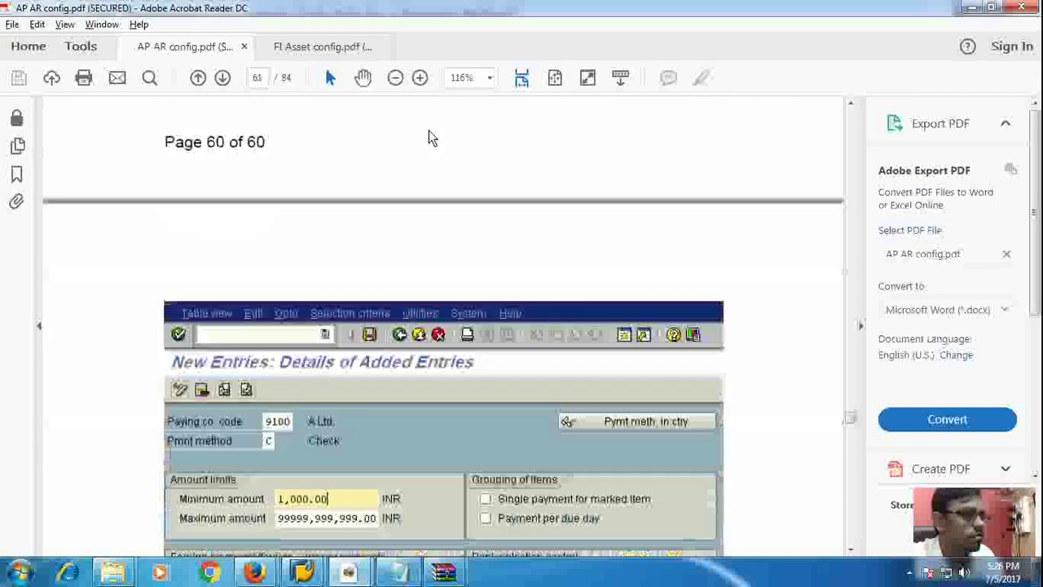
pyautogui.scroll(-3, 429, 131)
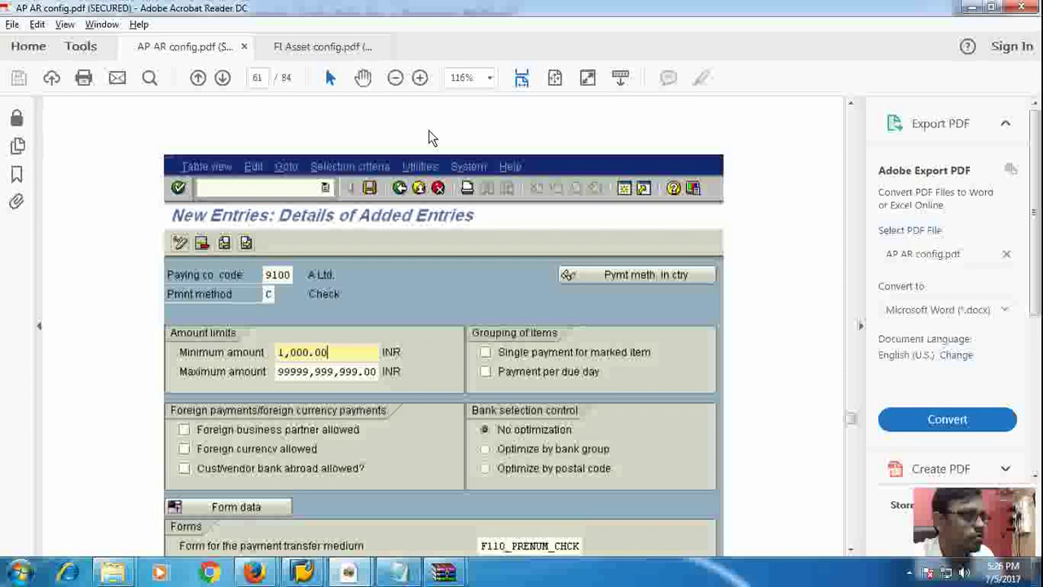
pyautogui.scroll(-1, 429, 131)
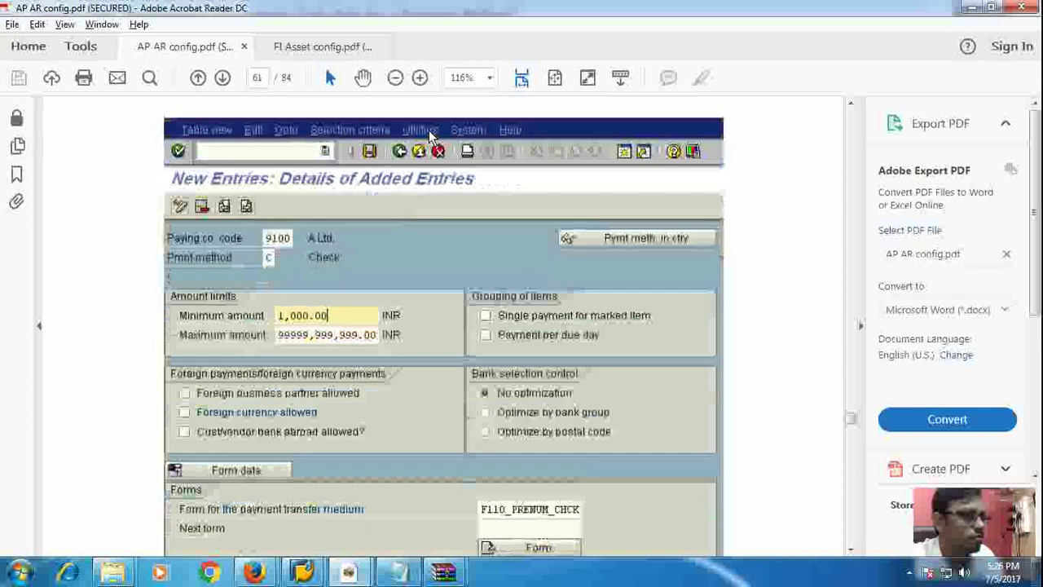
pyautogui.scroll(-3, 432, 139)
pyautogui.scroll(-2, 432, 138)
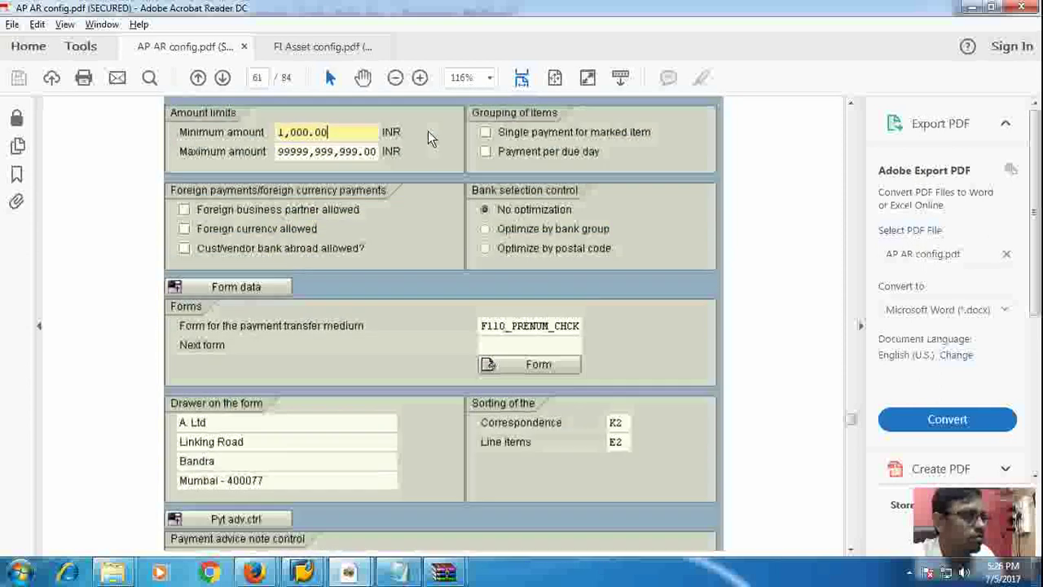
pyautogui.scroll(-2, 427, 130)
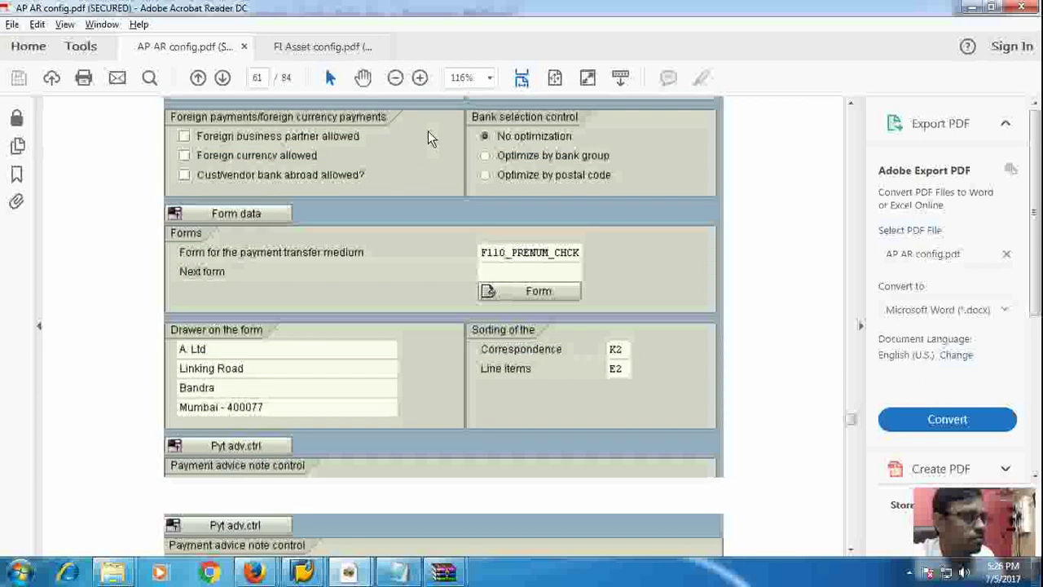
pyautogui.scroll(-5, 427, 130)
pyautogui.scroll(-5, 428, 131)
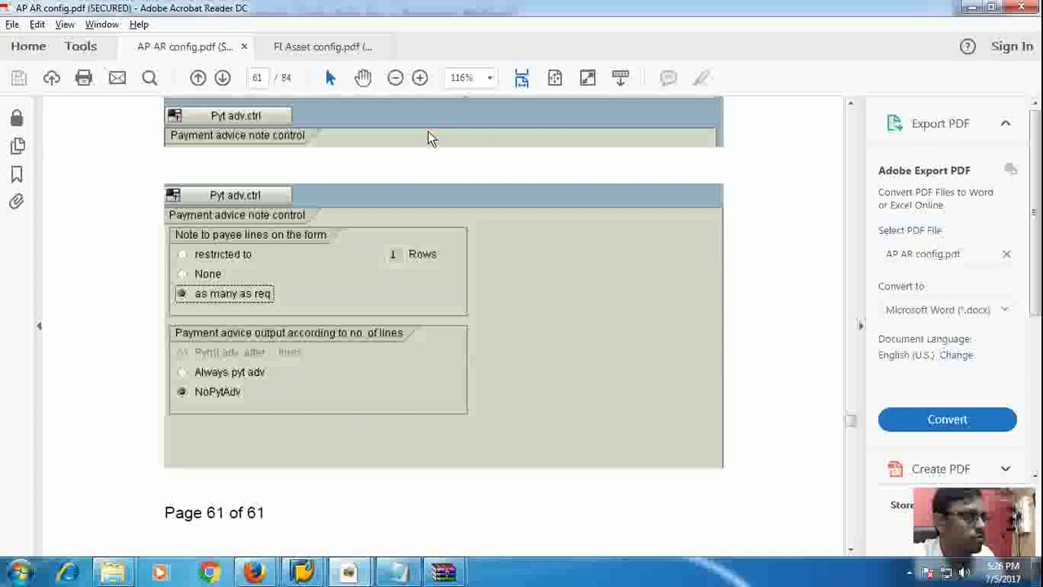
pyautogui.scroll(-5, 428, 138)
pyautogui.scroll(-2, 428, 137)
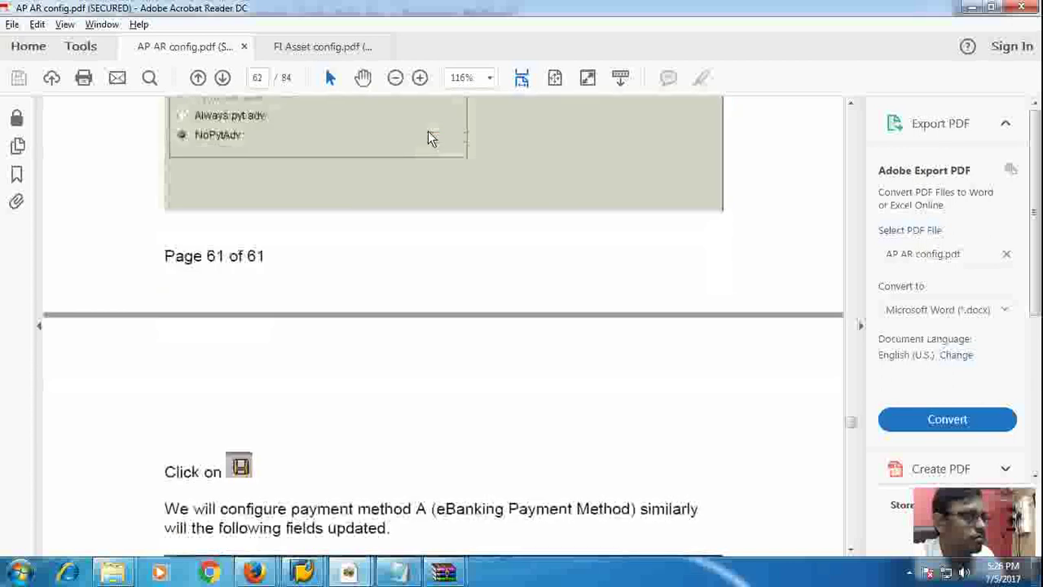
pyautogui.scroll(8, 428, 131)
# Switch to SAP and leave the display views for payment method C, returning to the new entry for company code 9100
pyautogui.hotkey('alt', 'Tab')
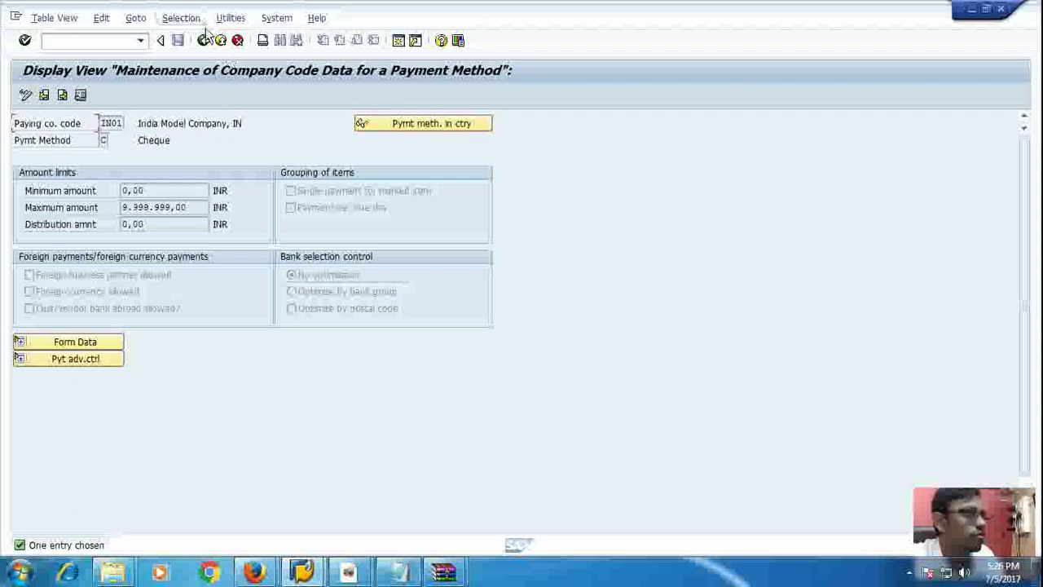
pyautogui.click(205, 41)
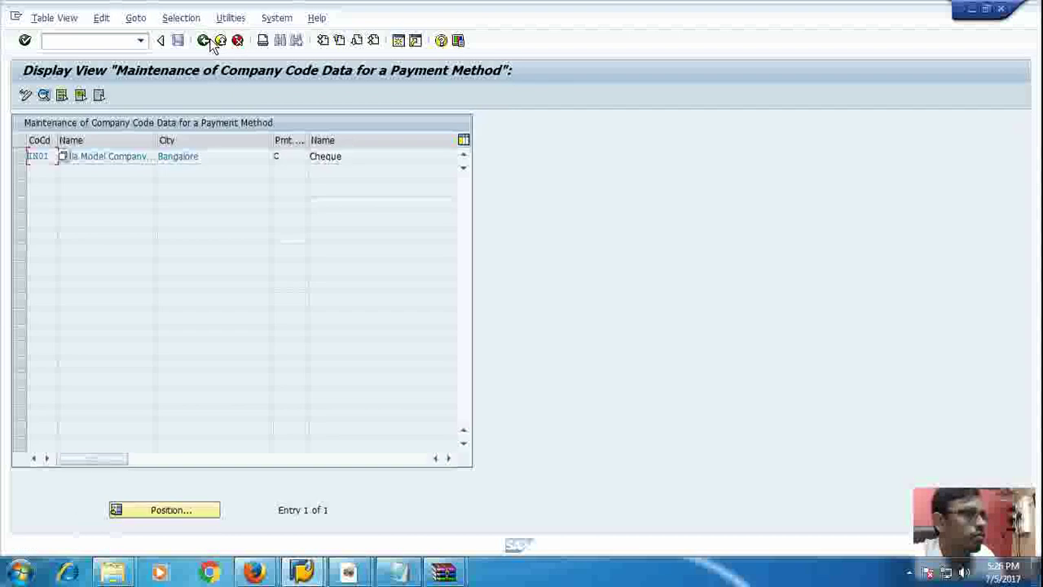
pyautogui.click(204, 41)
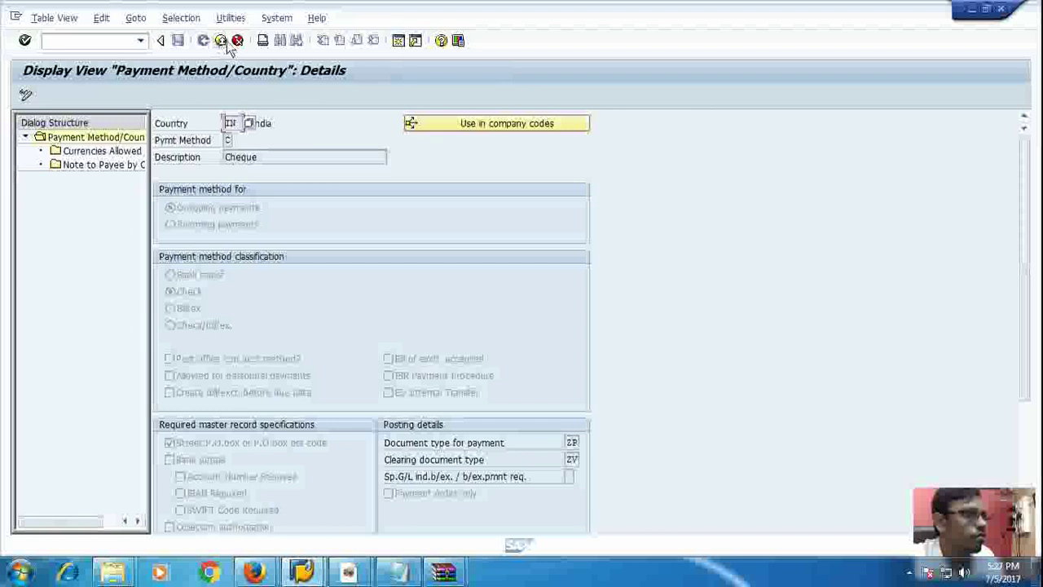
pyautogui.click(237, 41)
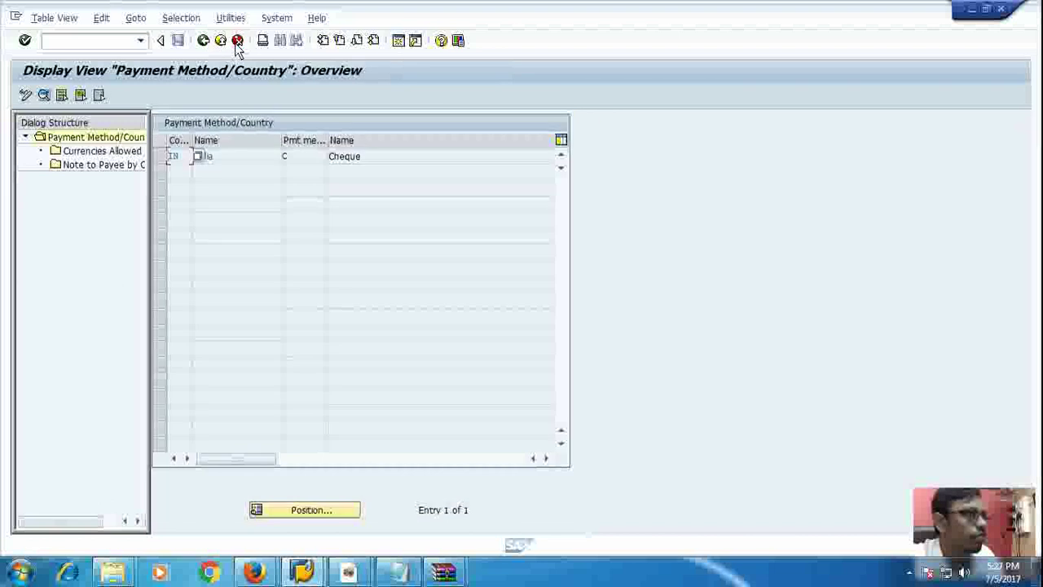
pyautogui.click(237, 41)
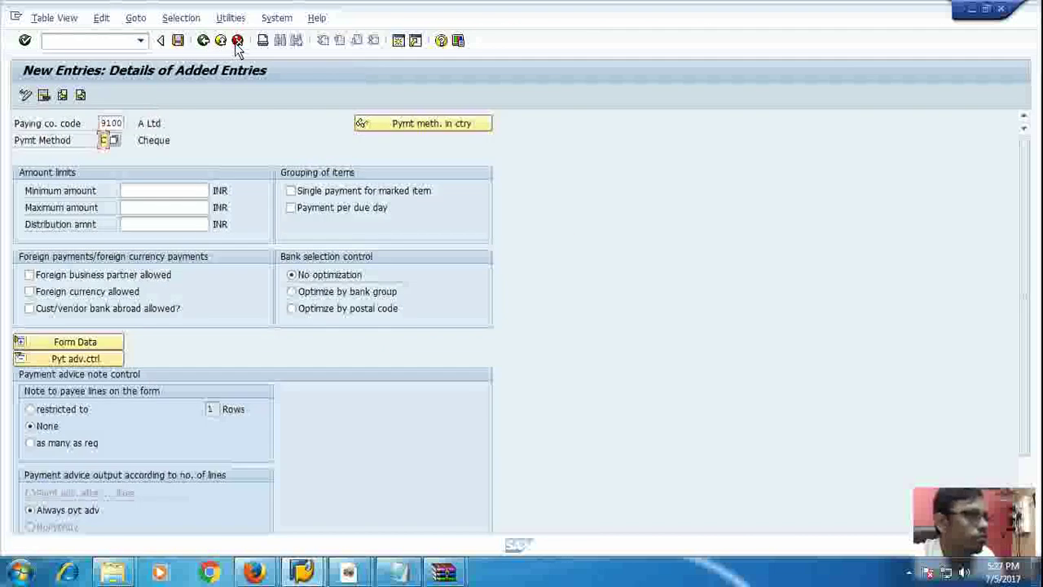
# Set the Cheque method's amount limits for company code 9100 to a minimum of 1000 and a maximum of 999999999 INR
pyautogui.click(185, 193)
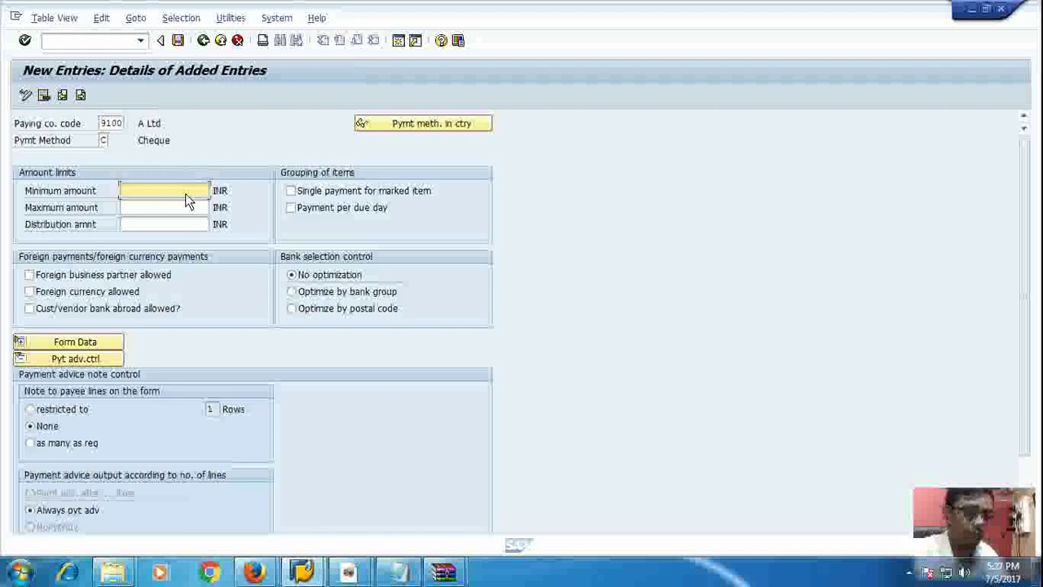
pyautogui.write('1000')
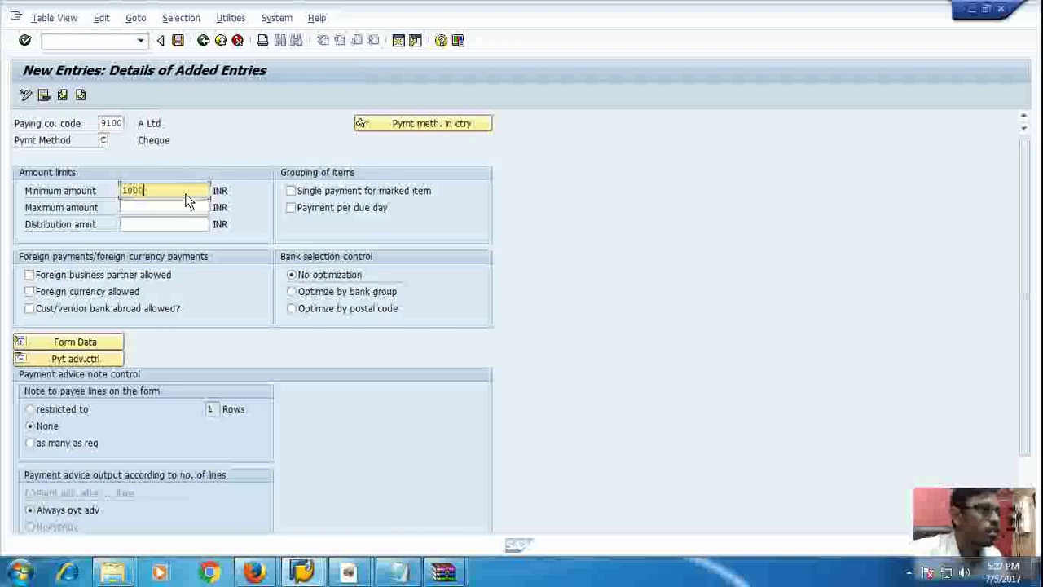
pyautogui.press('Return')
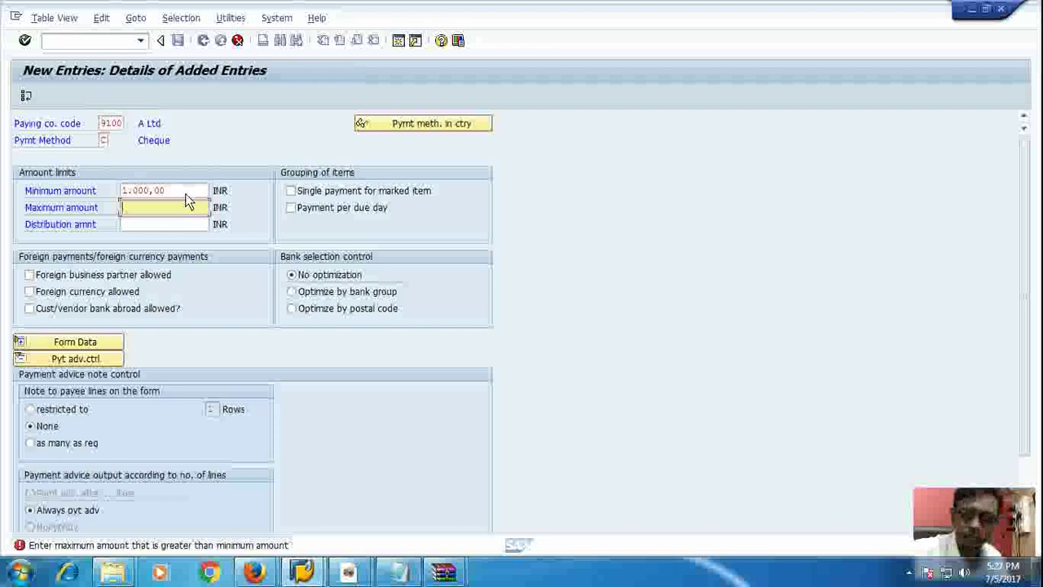
pyautogui.write('9999999')
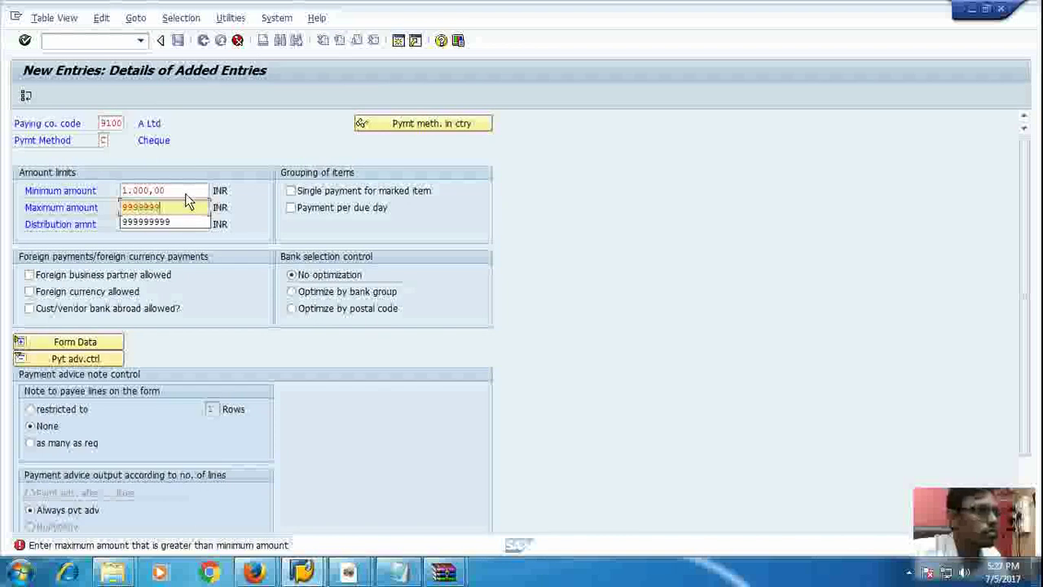
pyautogui.write('99')
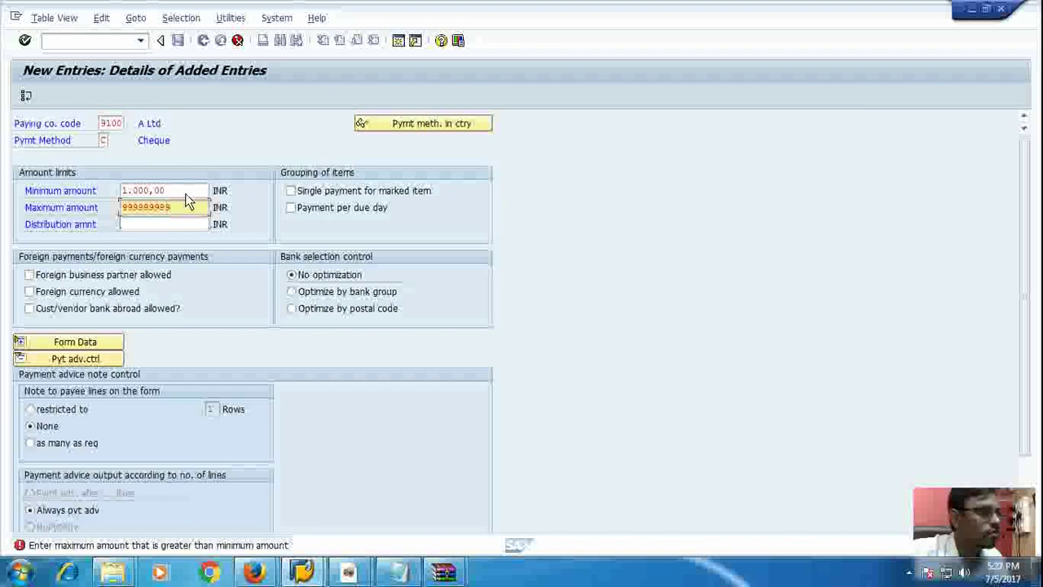
pyautogui.press('Return')
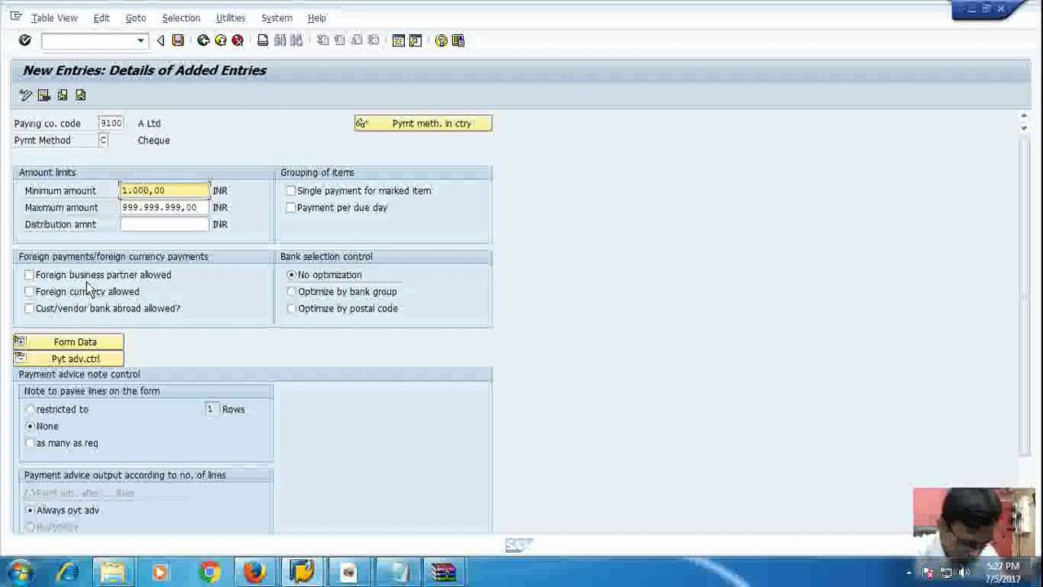
# Expand the form data and assign F110_PRENUM_CHCK as the form for the payment medium
pyautogui.click(40, 348)
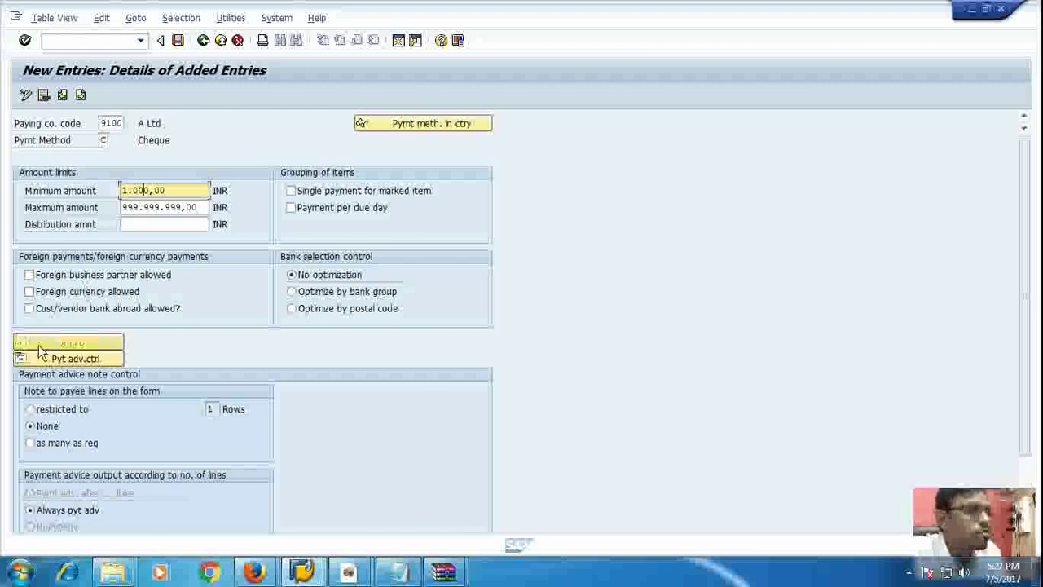
pyautogui.click(59, 341)
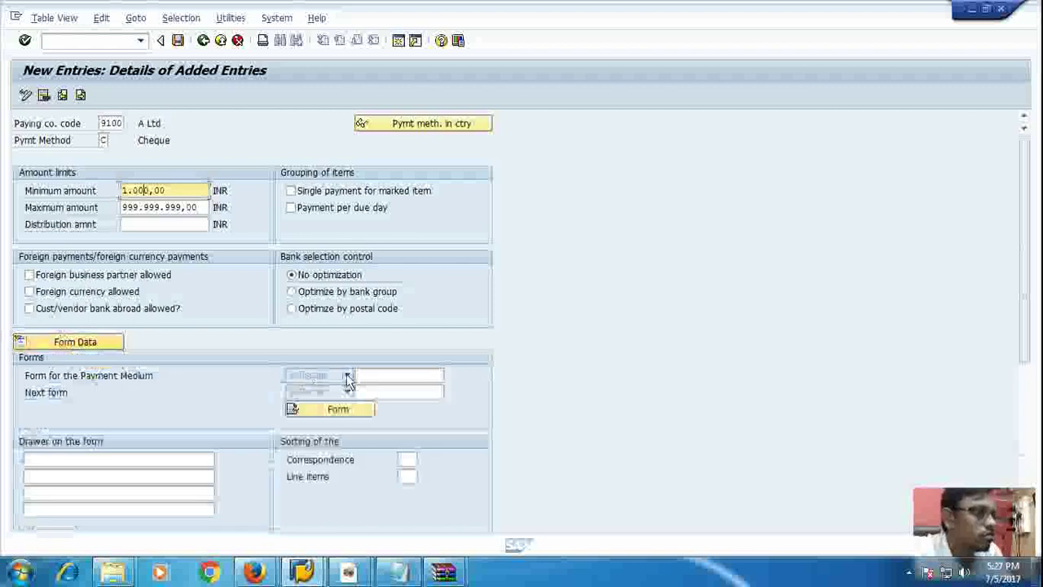
pyautogui.click(373, 377)
pyautogui.click(385, 390)
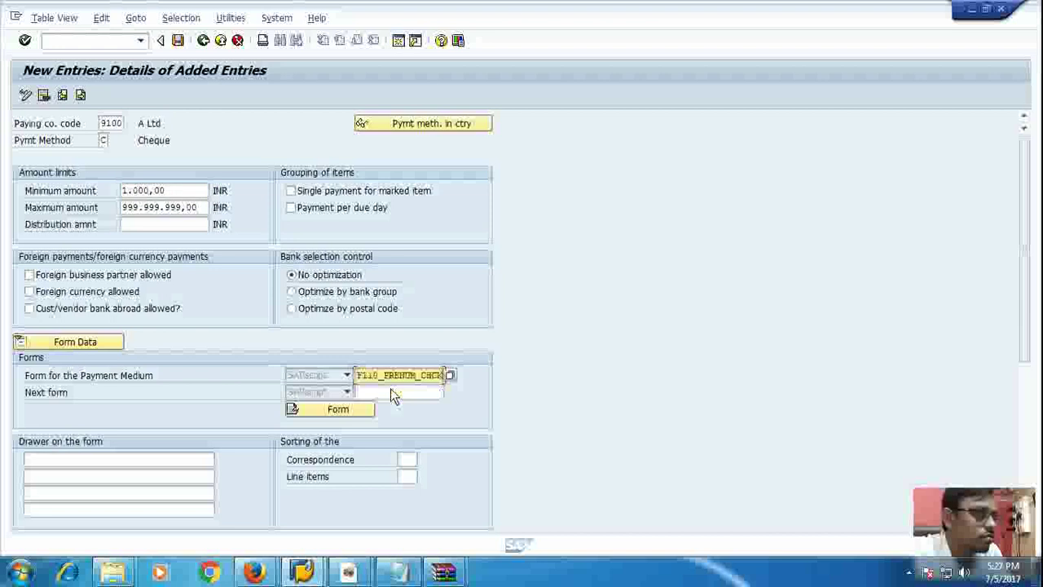
# Set the note to payee lines to "as many as req" and the payment advice output to NoPytAdv, and save the entry
pyautogui.click(69, 464)
pyautogui.scroll(-3, 68, 464)
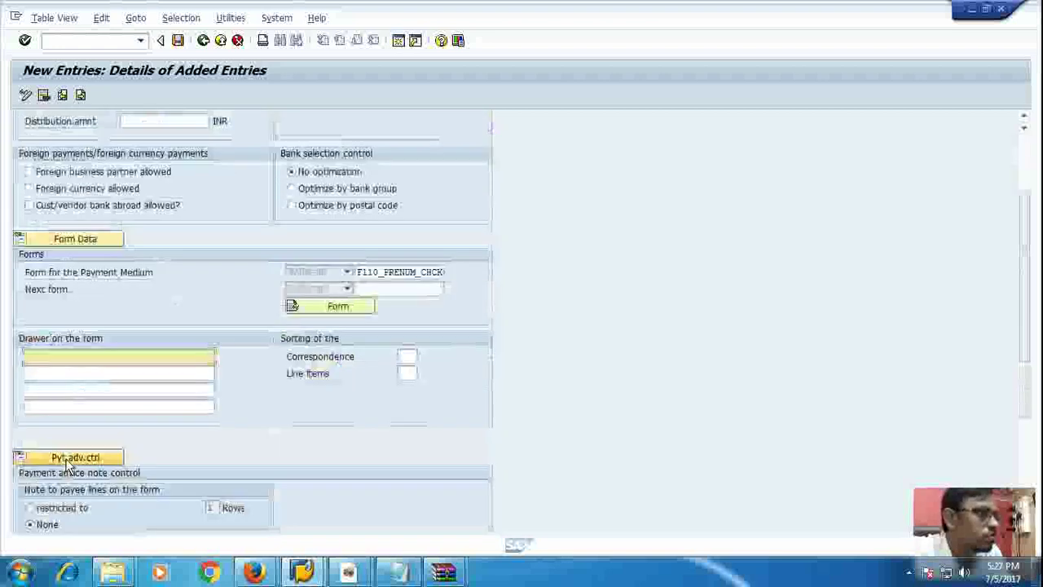
pyautogui.scroll(-5, 68, 464)
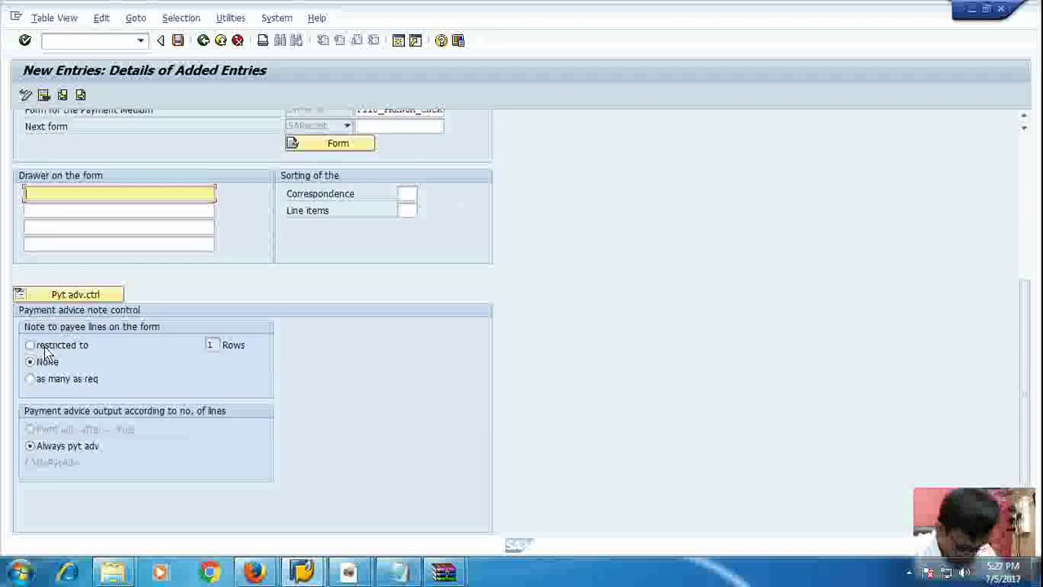
pyautogui.click(54, 377)
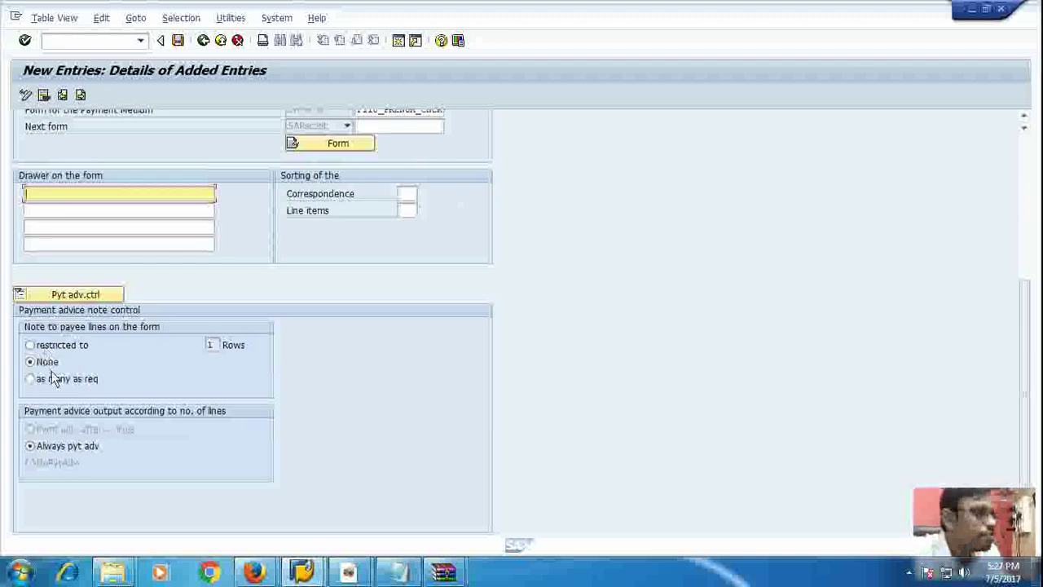
pyautogui.scroll(4, 55, 387)
pyautogui.scroll(-5, 54, 387)
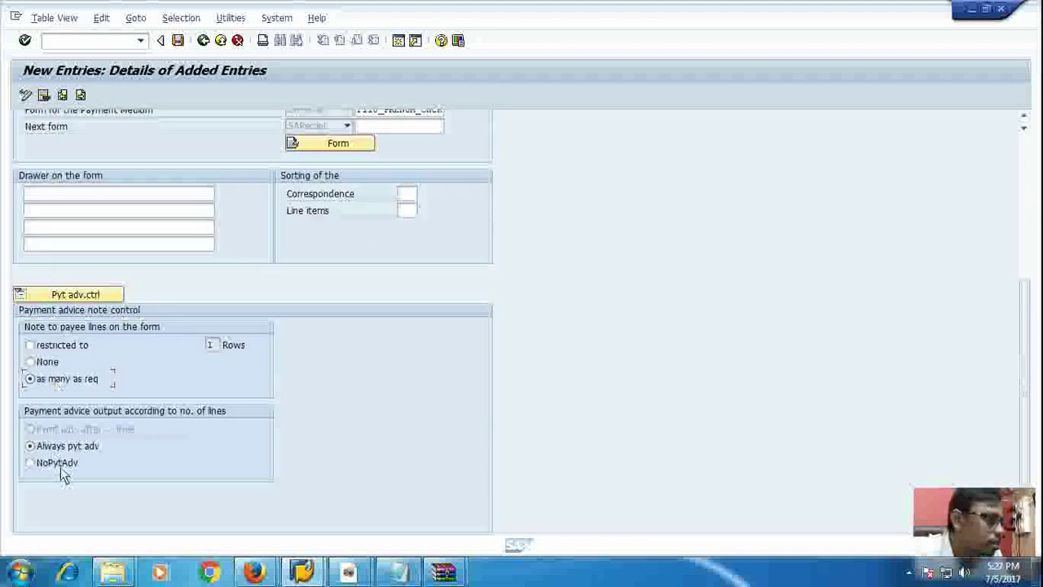
pyautogui.click(61, 463)
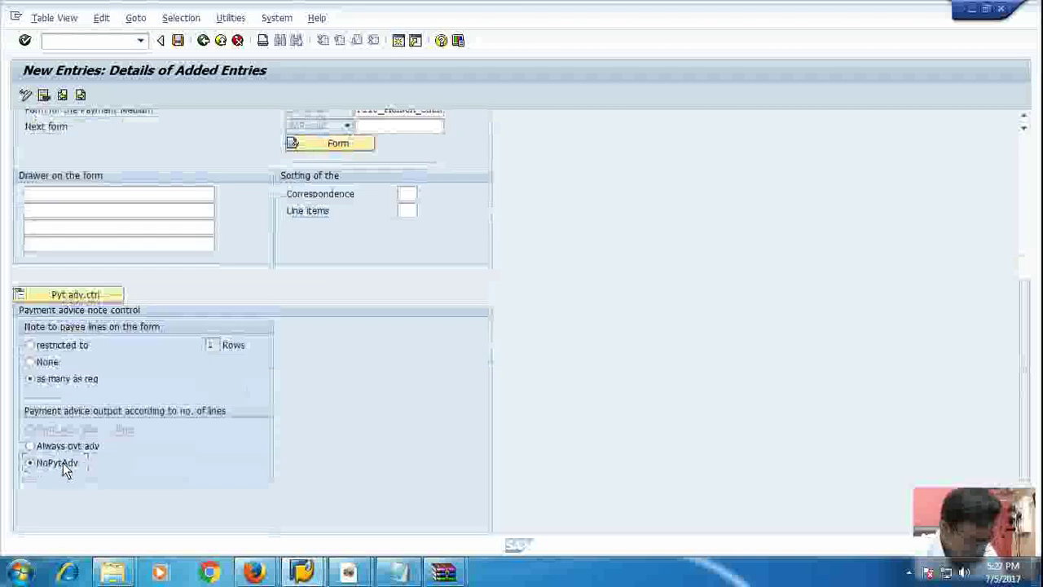
pyautogui.click(180, 40)
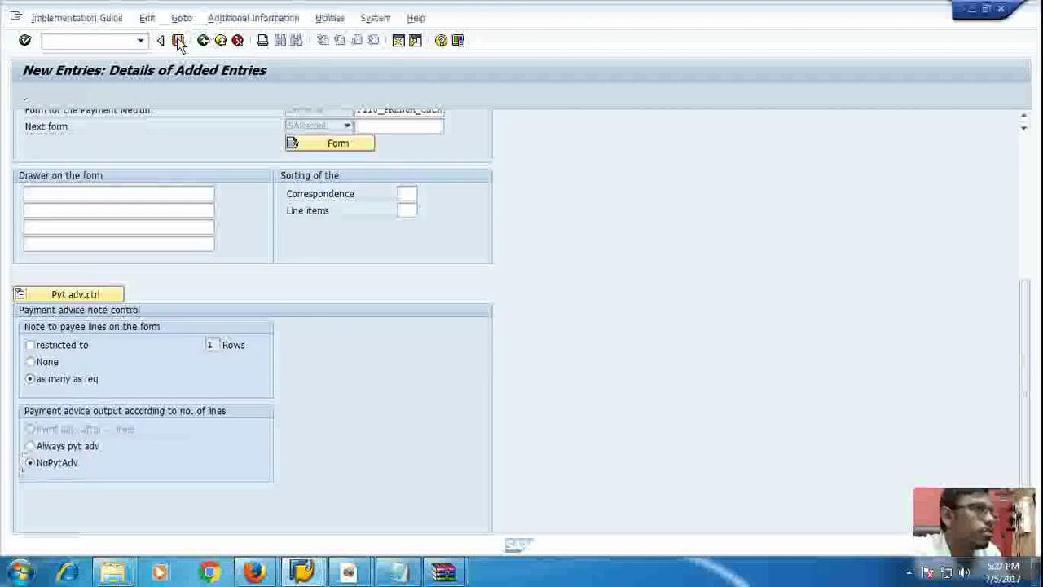
pyautogui.click(223, 264)
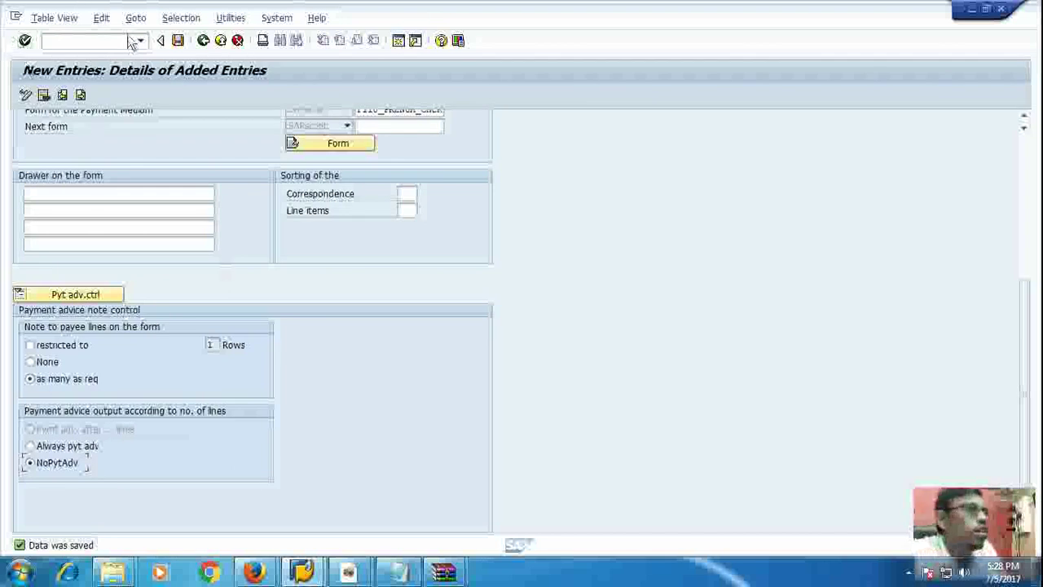
# Review the saved Cheque entry for company code 9100 from amount limits to payment advice control, and return to the IMG structure
pyautogui.scroll(8, 137, 181)
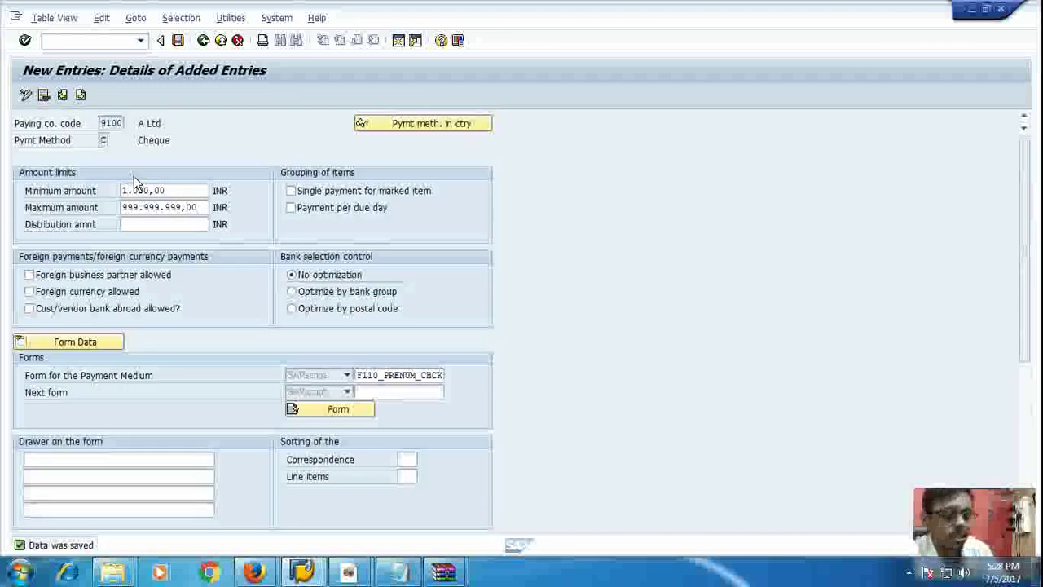
pyautogui.scroll(-5, 137, 181)
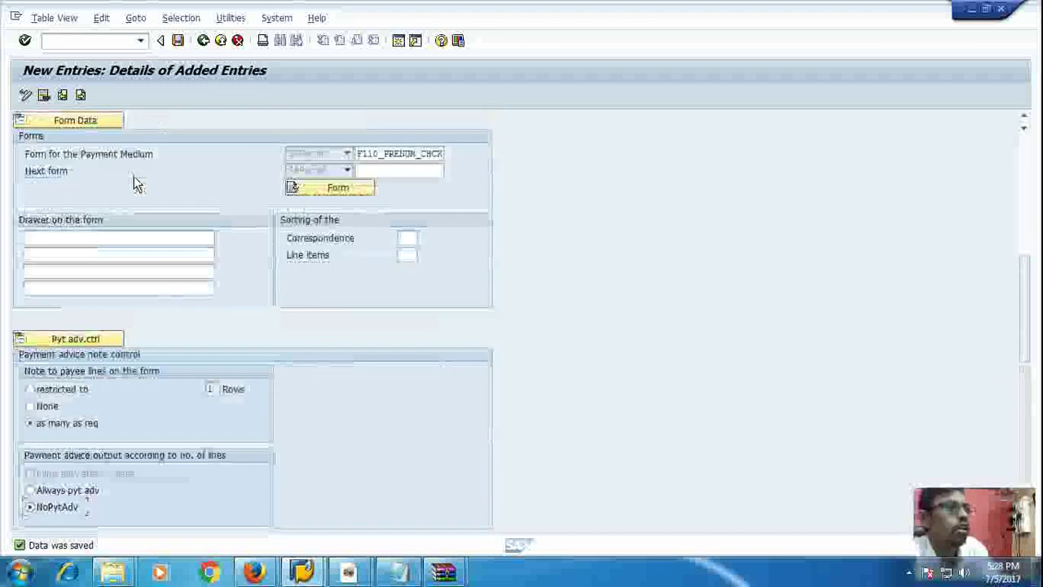
pyautogui.scroll(5, 133, 176)
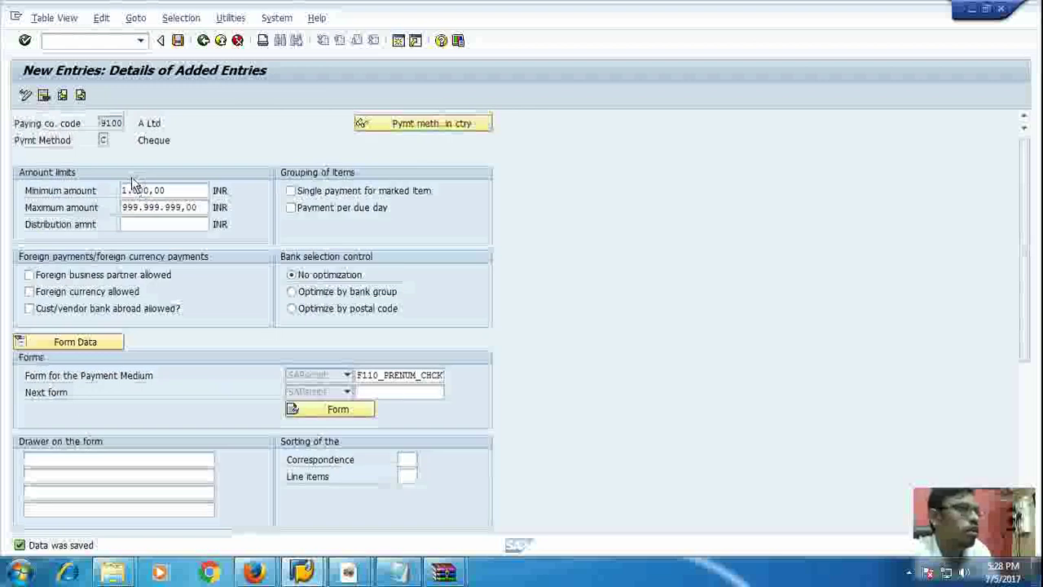
pyautogui.click(220, 41)
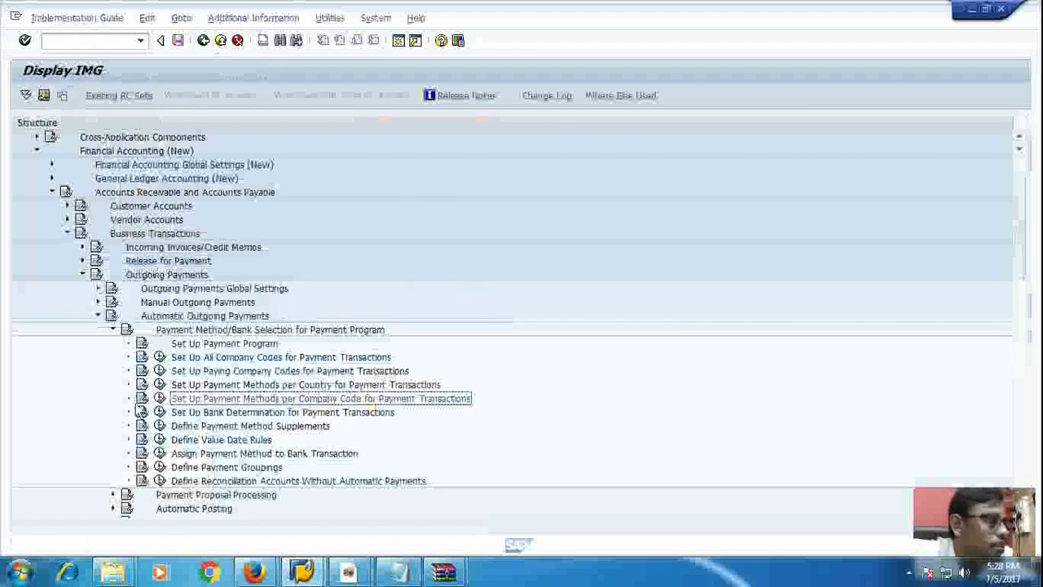
# Create a new company code payment method entry with paying company code 9100 and payment method A
pyautogui.click(160, 398)
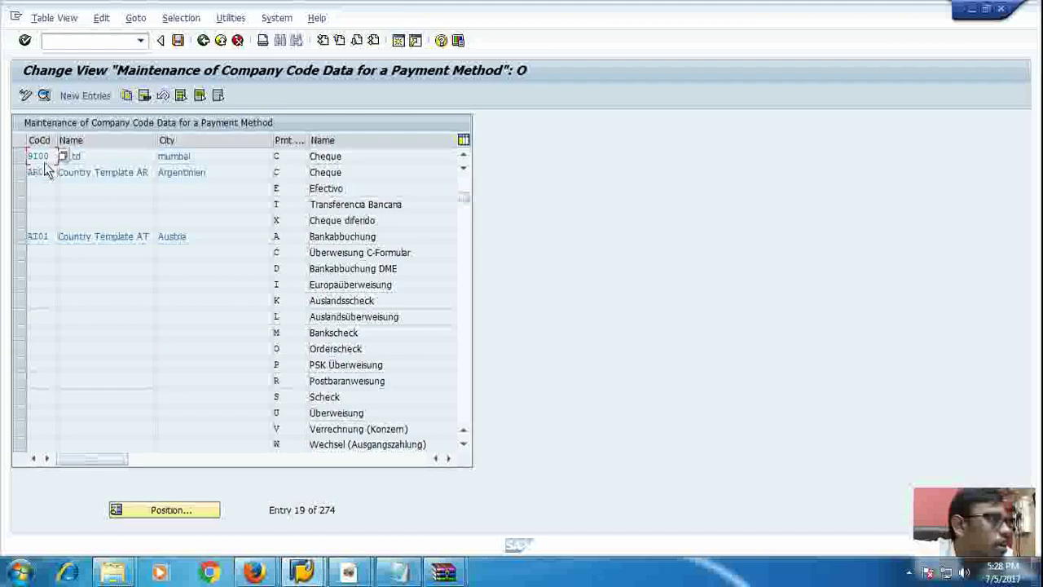
pyautogui.click(71, 95)
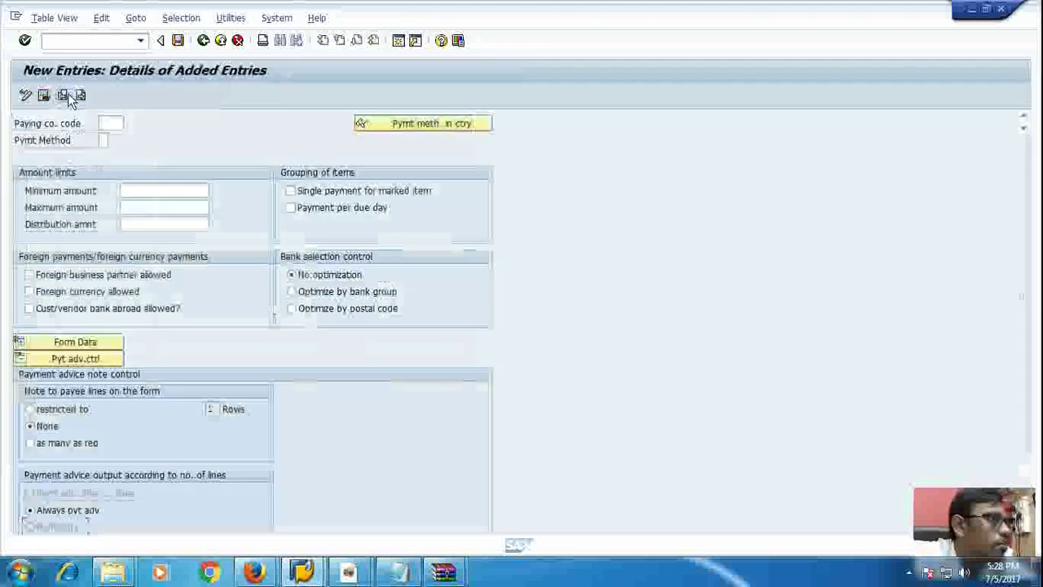
pyautogui.click(106, 123)
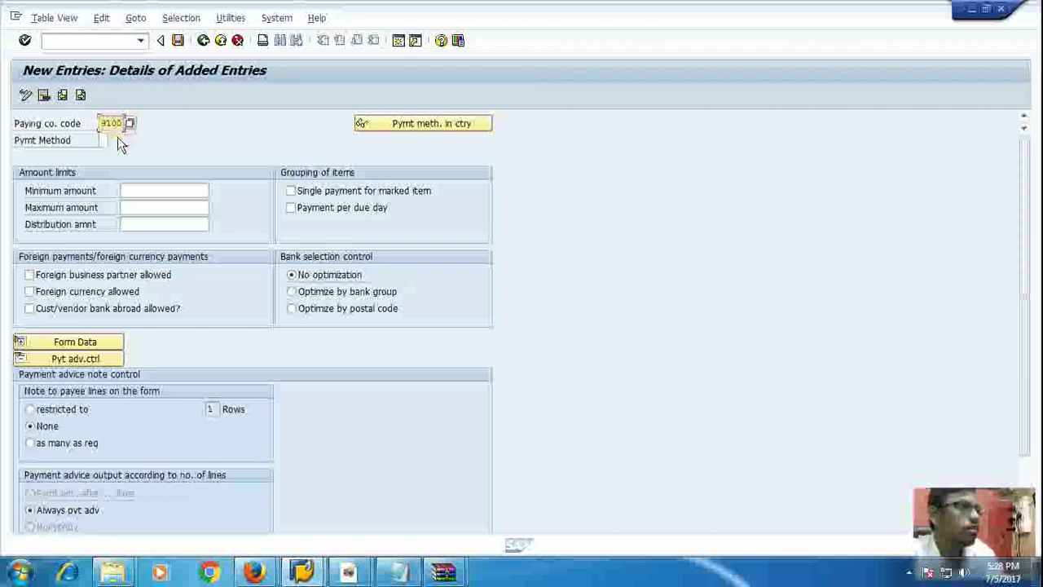
pyautogui.click(109, 141)
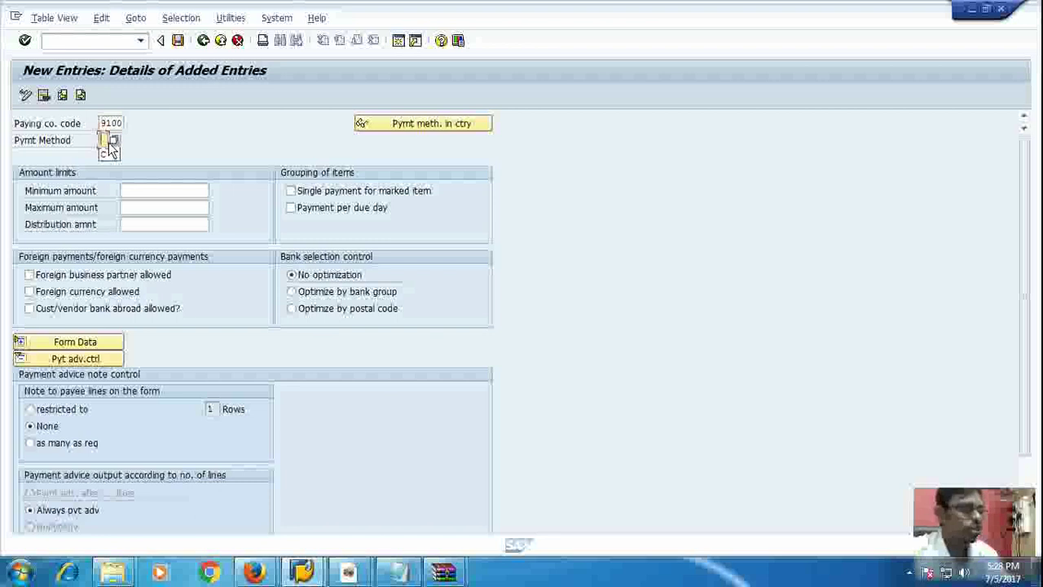
pyautogui.write('A')
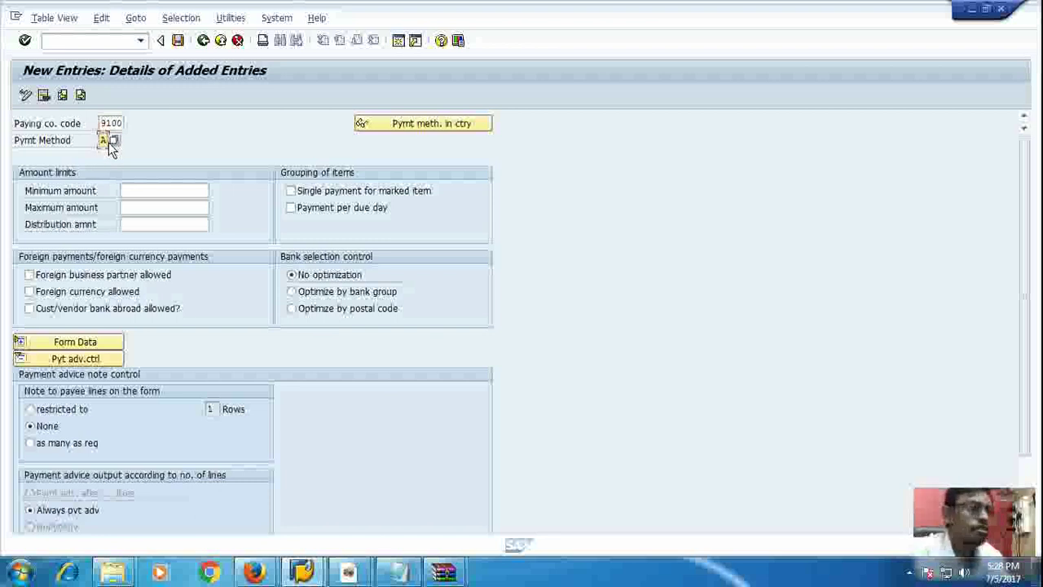
pyautogui.click(115, 140)
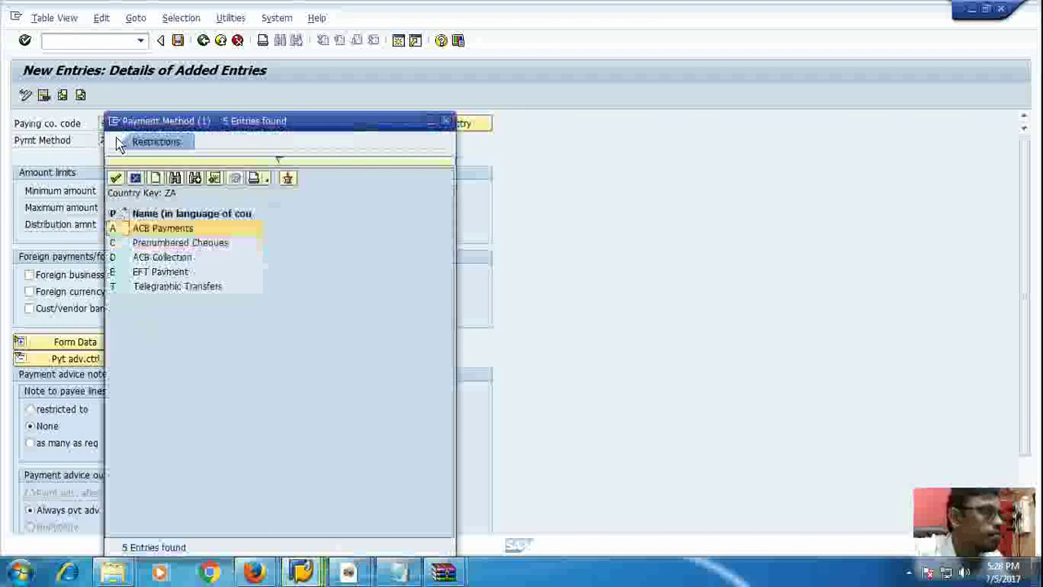
pyautogui.doubleClick(123, 229)
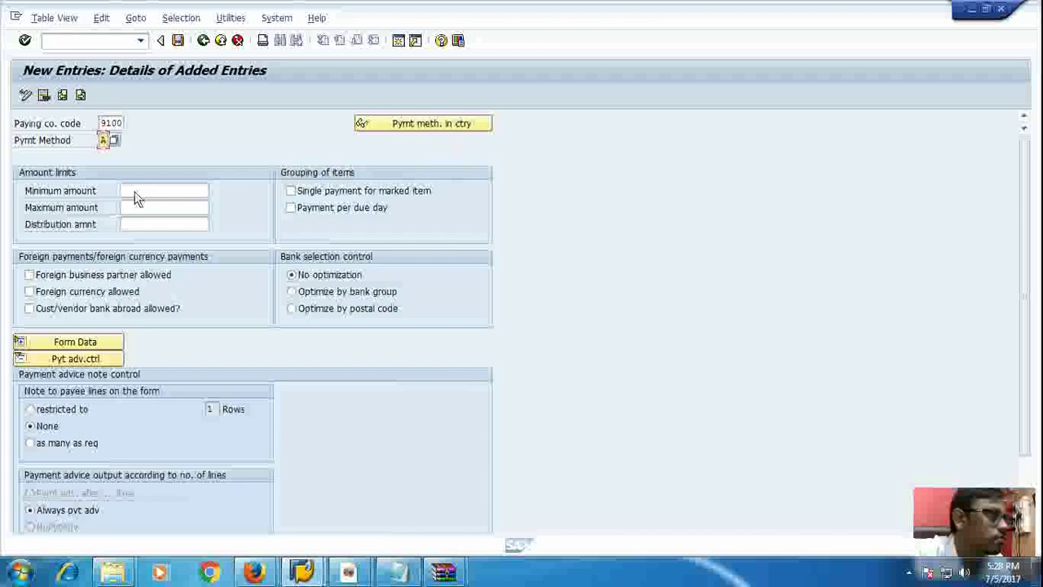
# Set the new entry's amount limits to a minimum of 1000 and a maximum of 999999999
pyautogui.click(137, 194)
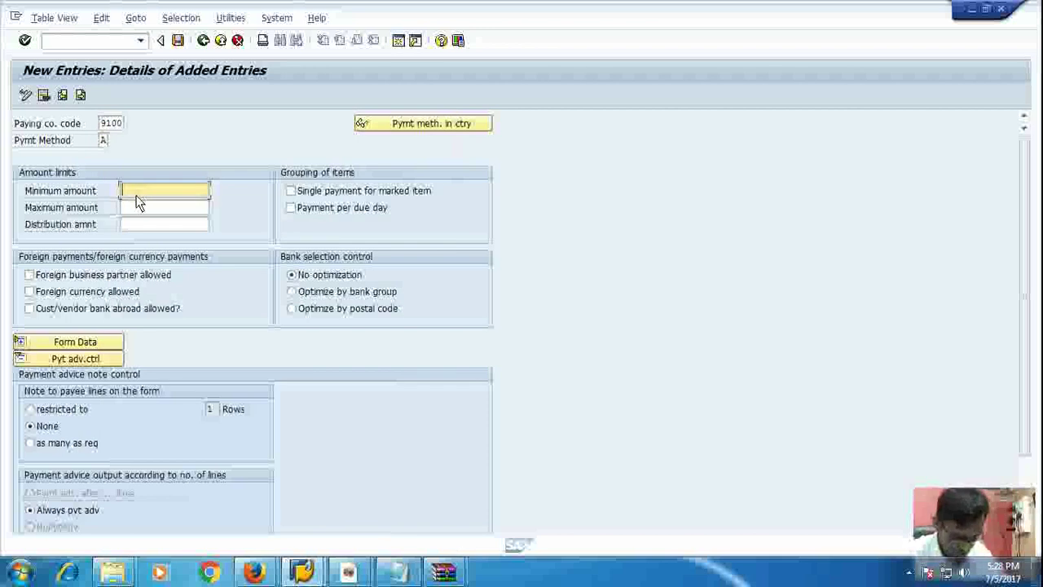
pyautogui.write('1000')
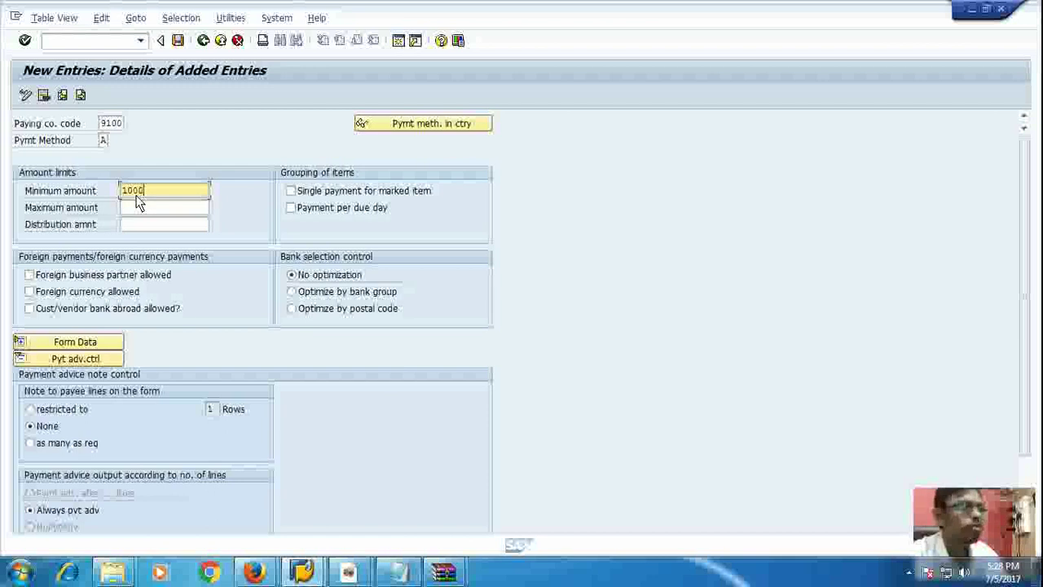
pyautogui.click(139, 205)
pyautogui.write('999')
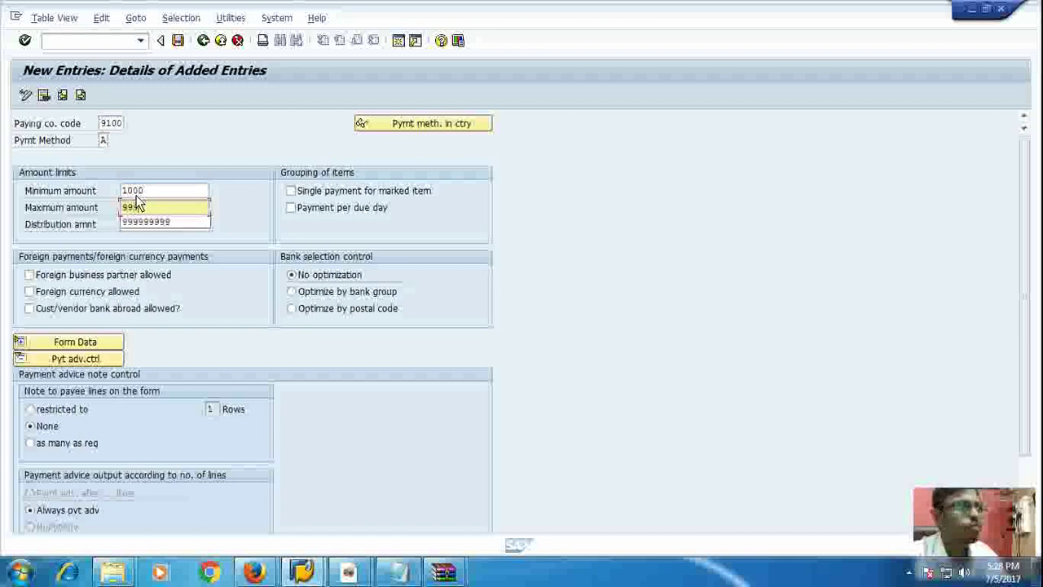
pyautogui.press('Down')
pyautogui.press('Return')
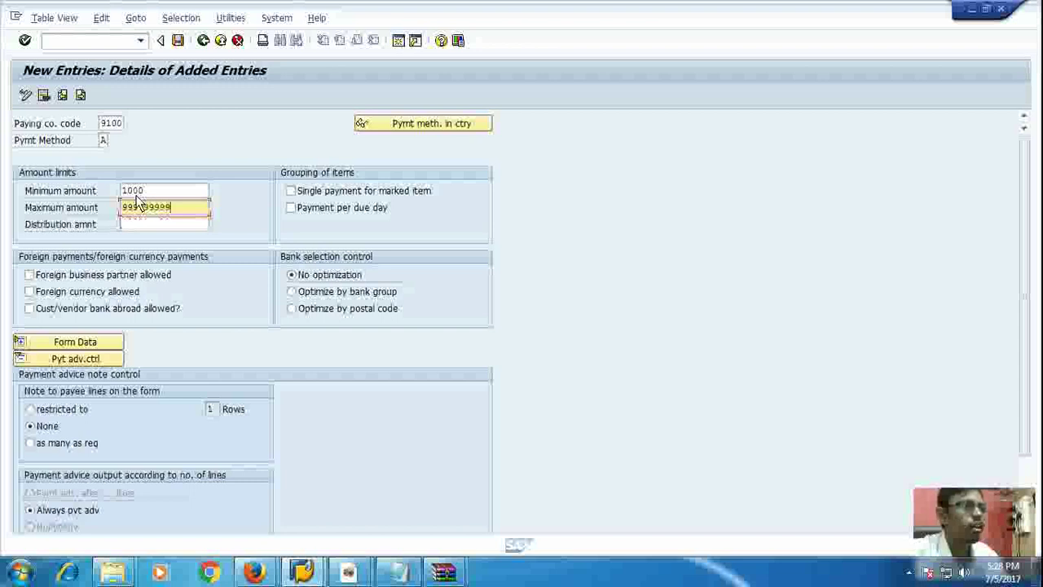
pyautogui.press('Tab')
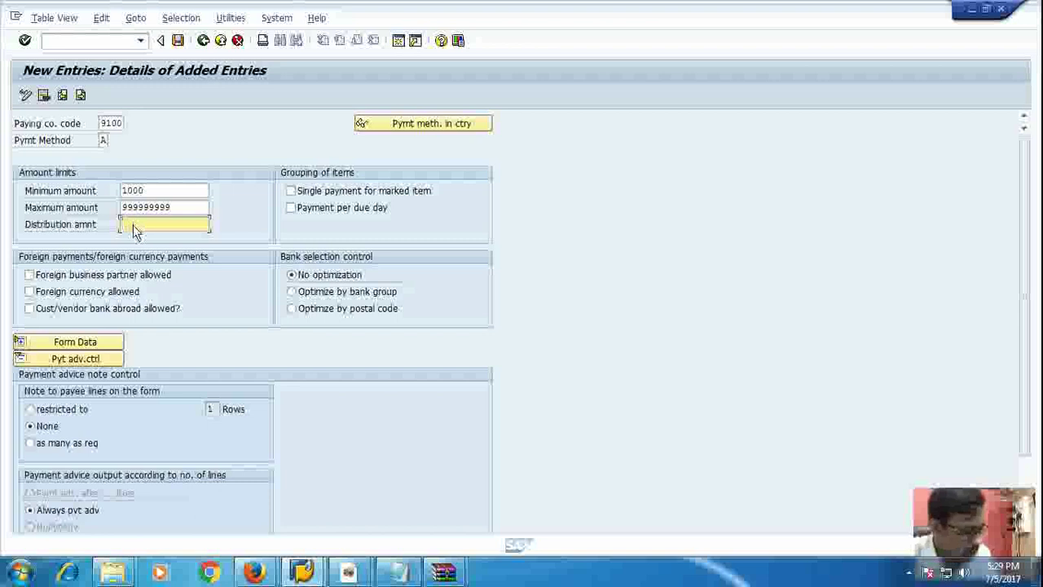
# Allow foreign business partners, foreign currency and customer/vendor banks abroad for the payment method
pyautogui.click(29, 274)
pyautogui.click(28, 290)
pyautogui.press('Return')
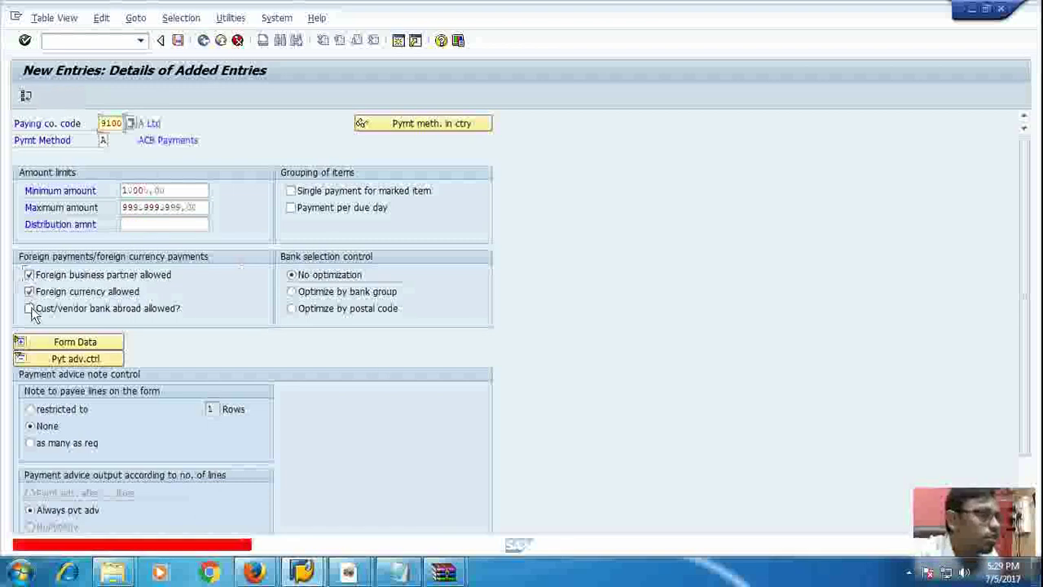
pyautogui.click(29, 308)
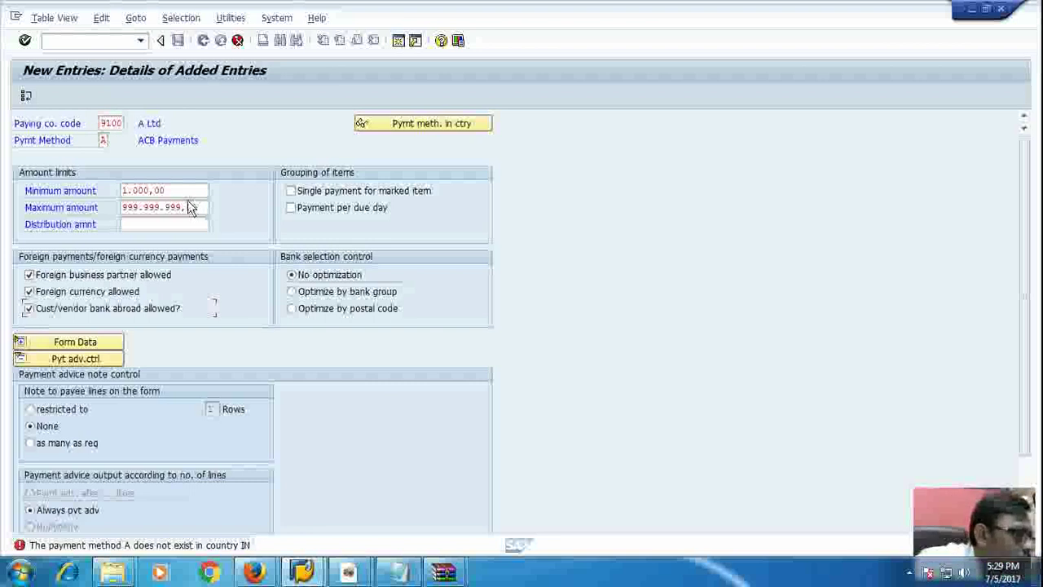
# Change the new entry's payment method to C
pyautogui.click(104, 142)
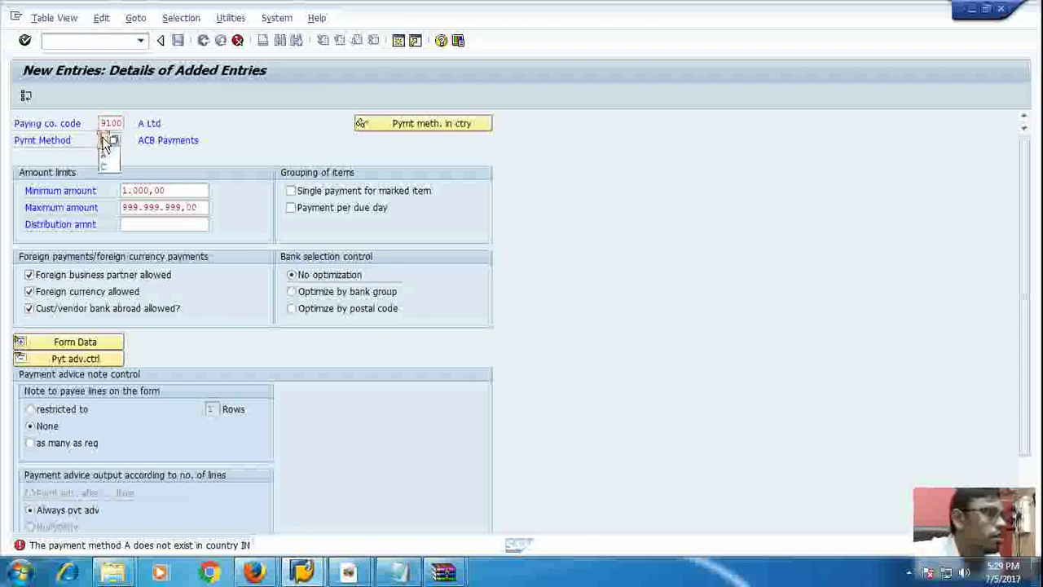
pyautogui.click(105, 165)
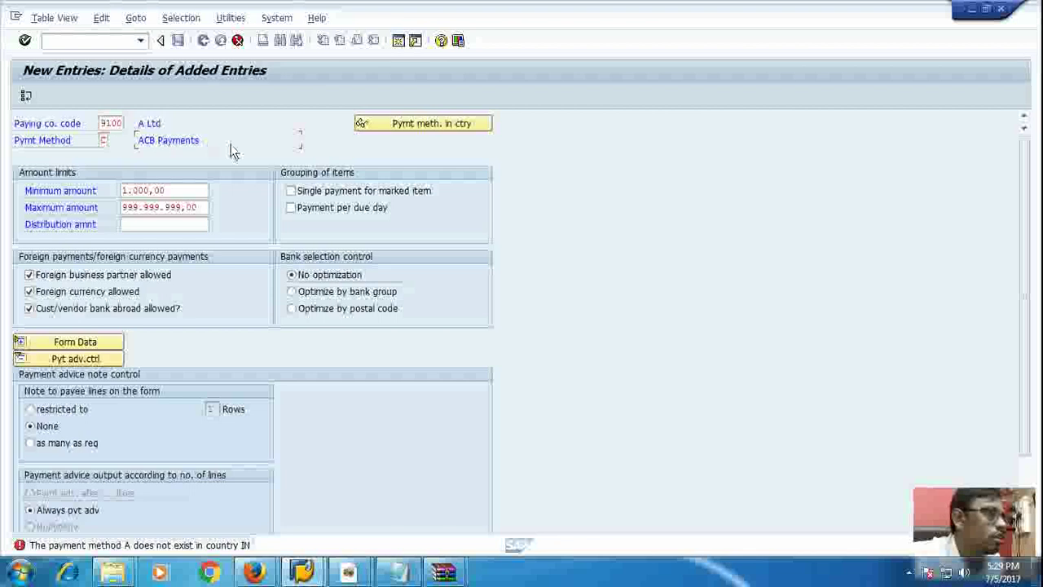
pyautogui.press('Return')
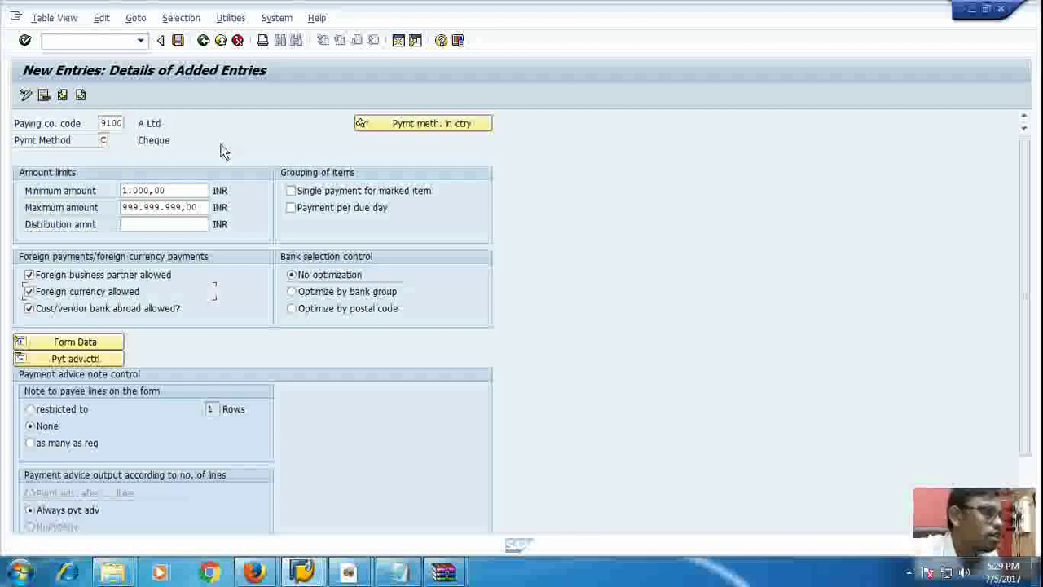
# Expand the form data and assign F110_EDI_01 as the form for the payment medium
pyautogui.scroll(-1, 220, 149)
pyautogui.scroll(-1, 220, 149)
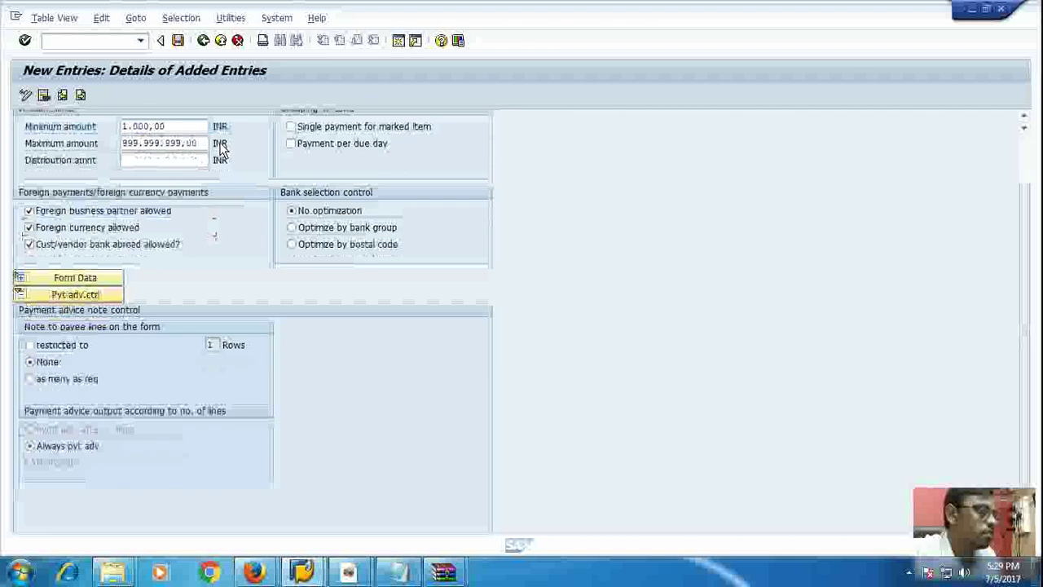
pyautogui.scroll(2, 220, 147)
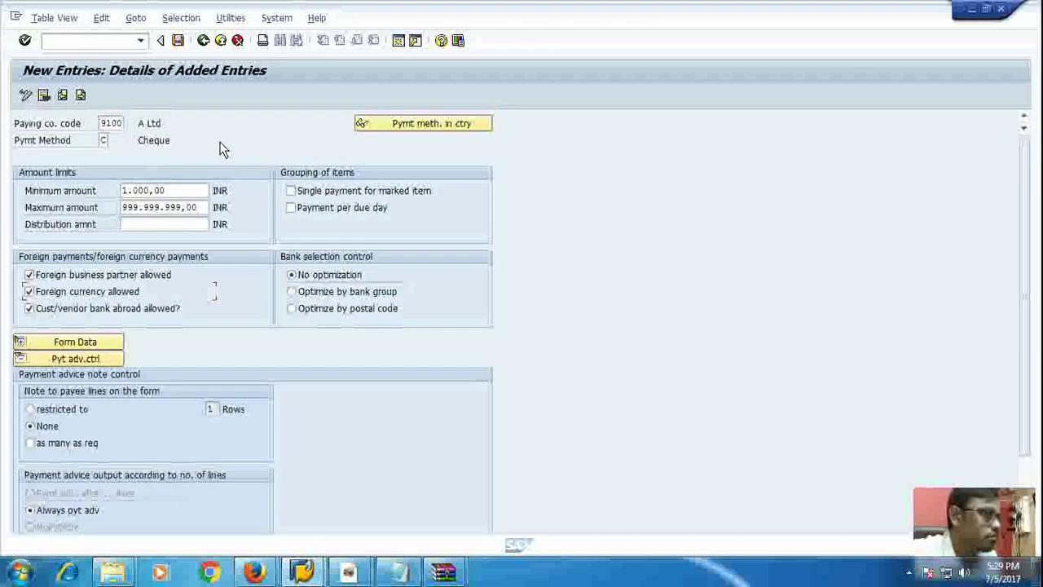
pyautogui.scroll(-2, 224, 149)
pyautogui.scroll(-1, 220, 149)
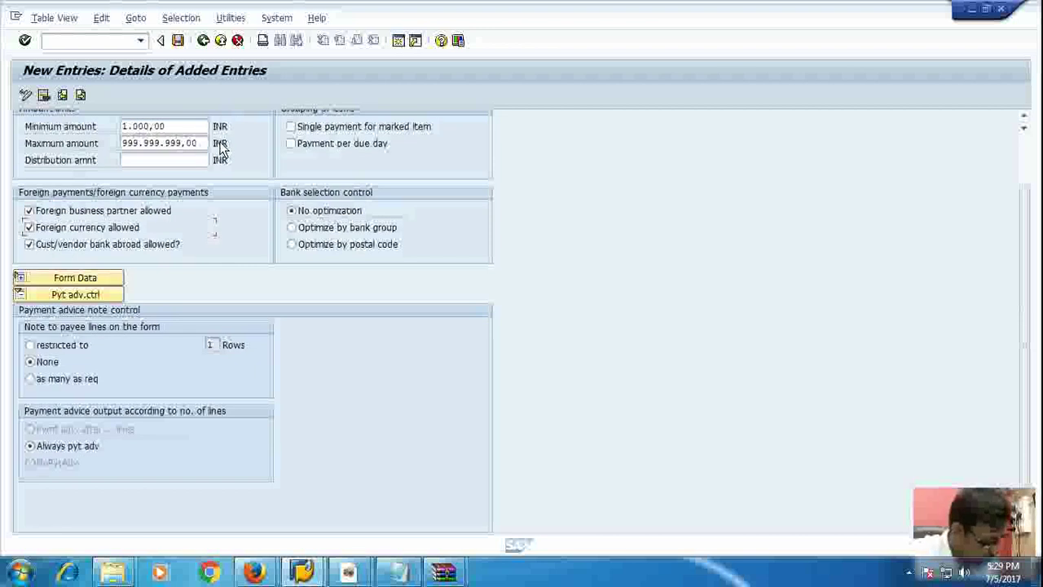
pyautogui.click(80, 282)
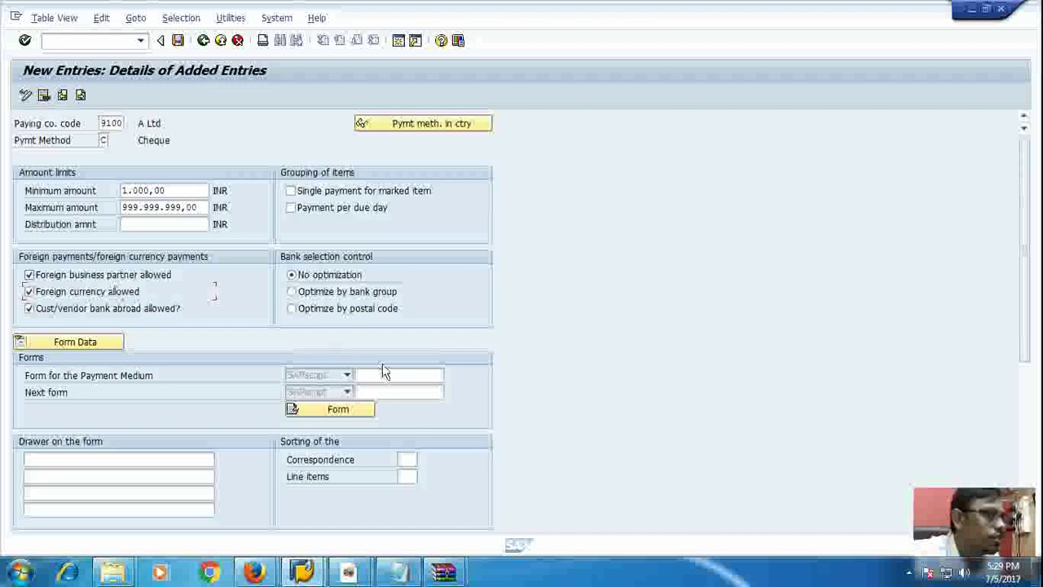
pyautogui.click(390, 376)
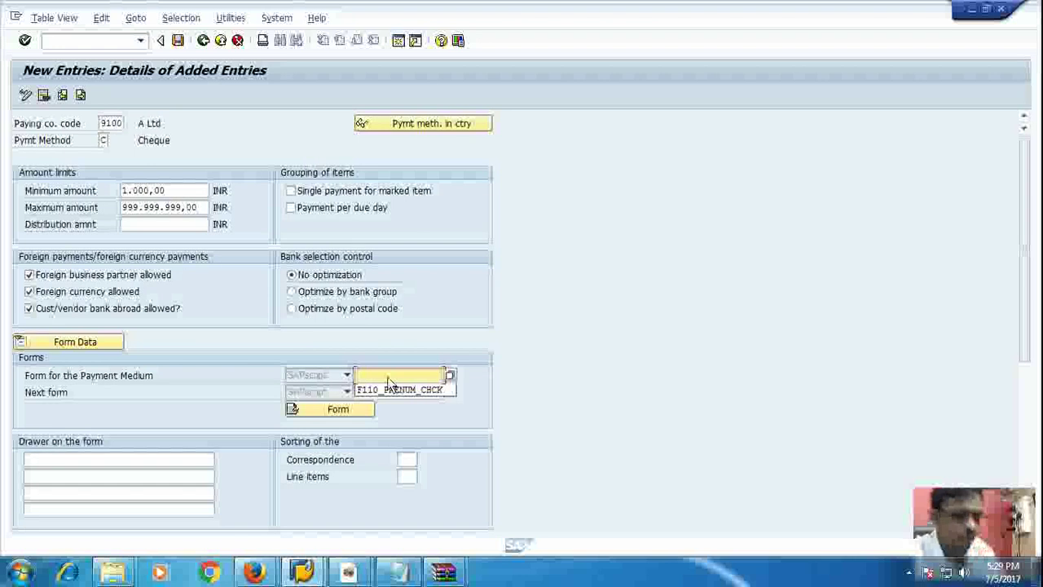
pyautogui.write('F')
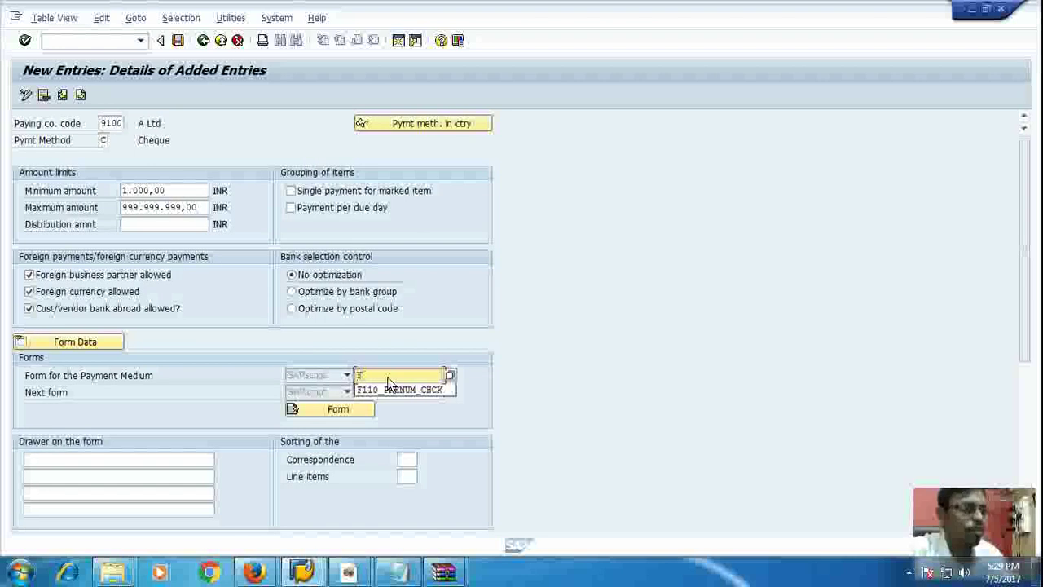
pyautogui.write('11')
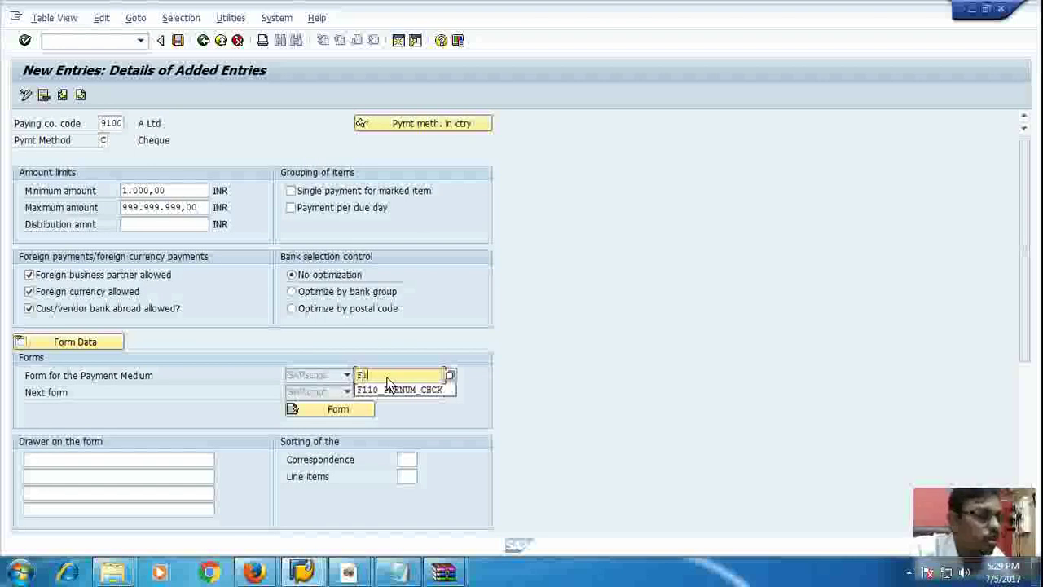
pyautogui.write('0')
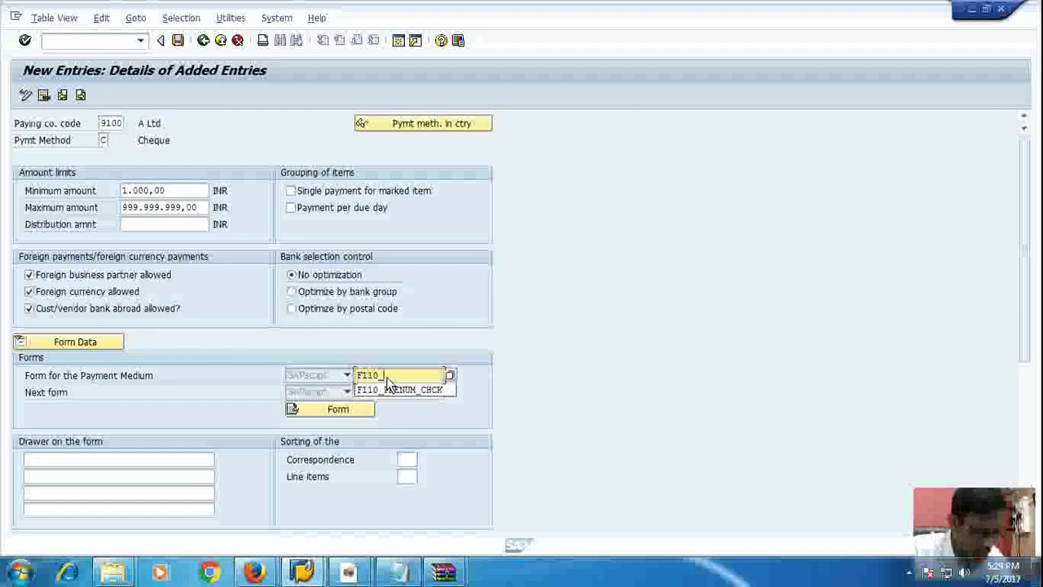
pyautogui.write('_')
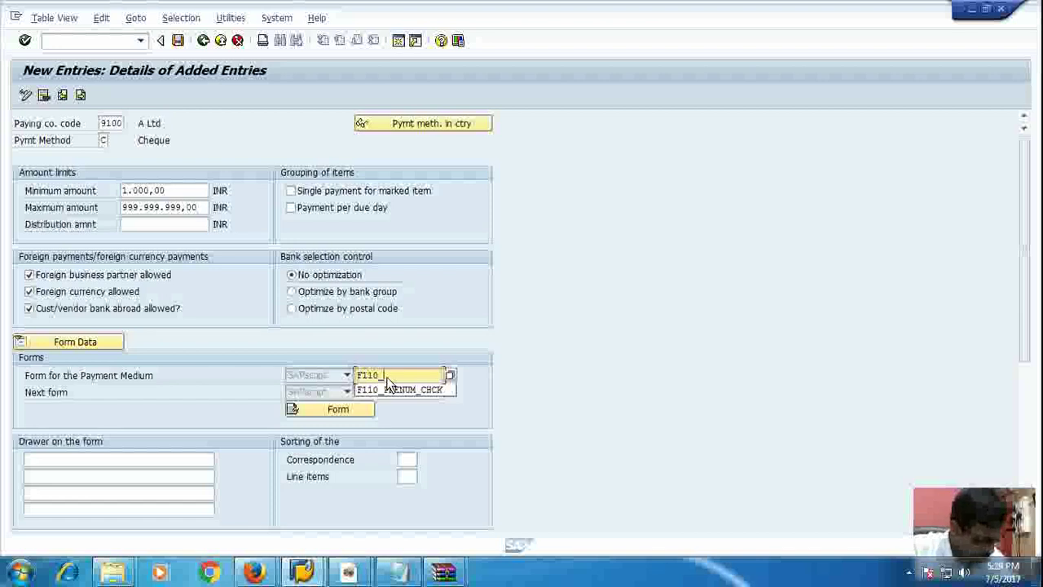
pyautogui.write('EDI')
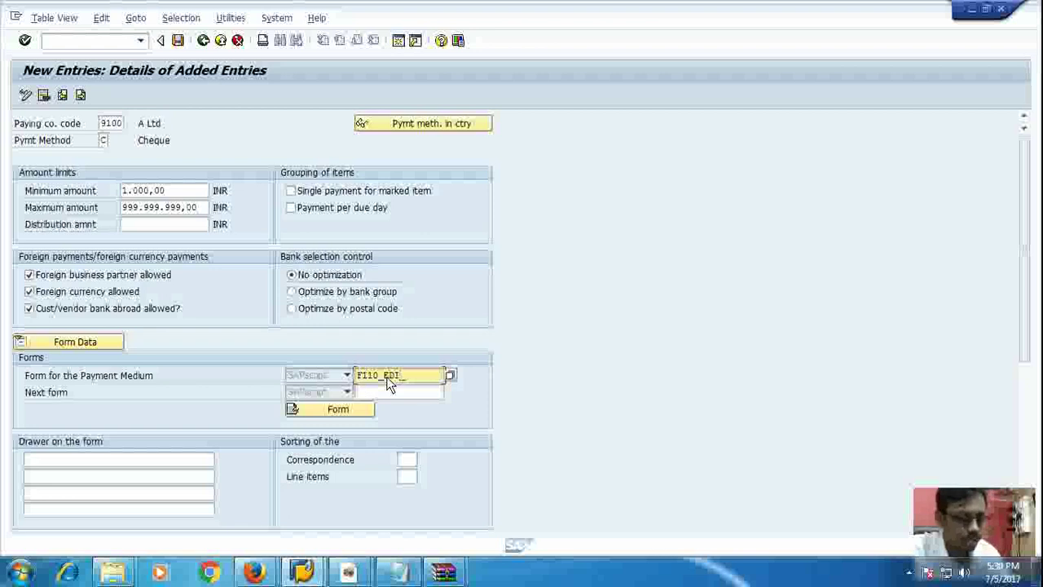
pyautogui.write('_01')
pyautogui.press('Tab')
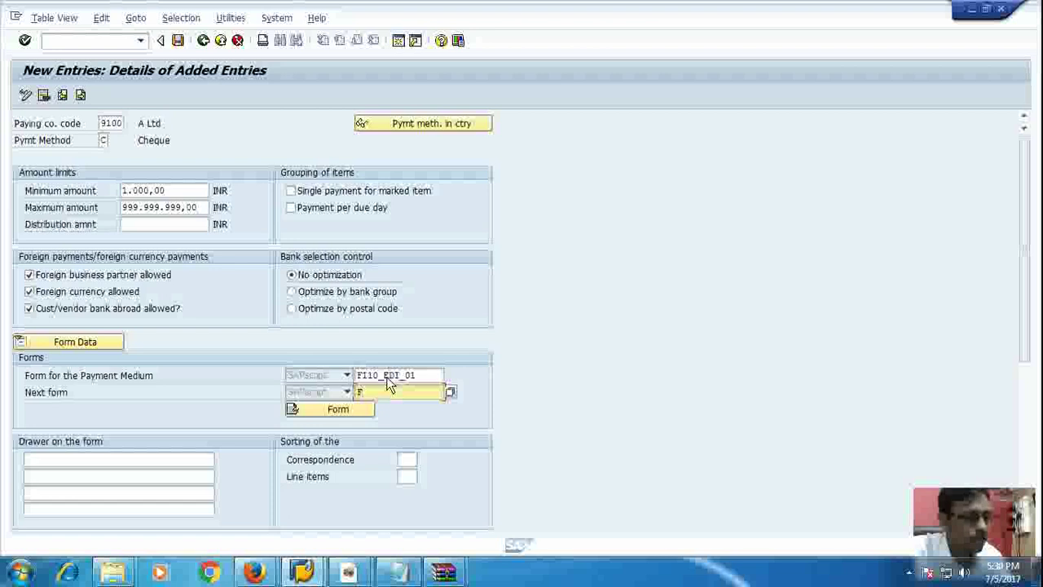
# Assign F110_EDI_01 as the next form
pyautogui.write('F110')
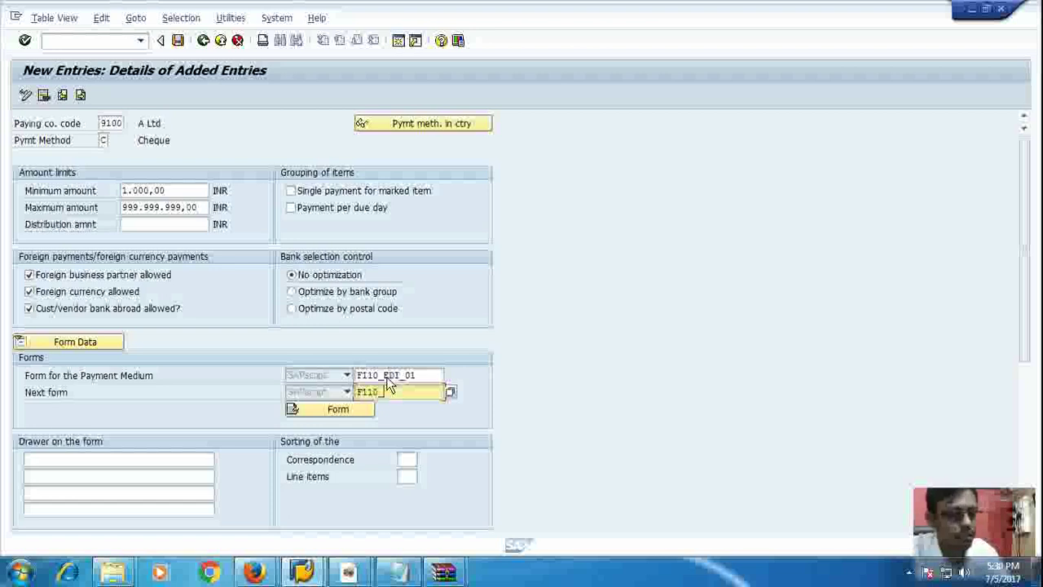
pyautogui.write('_E')
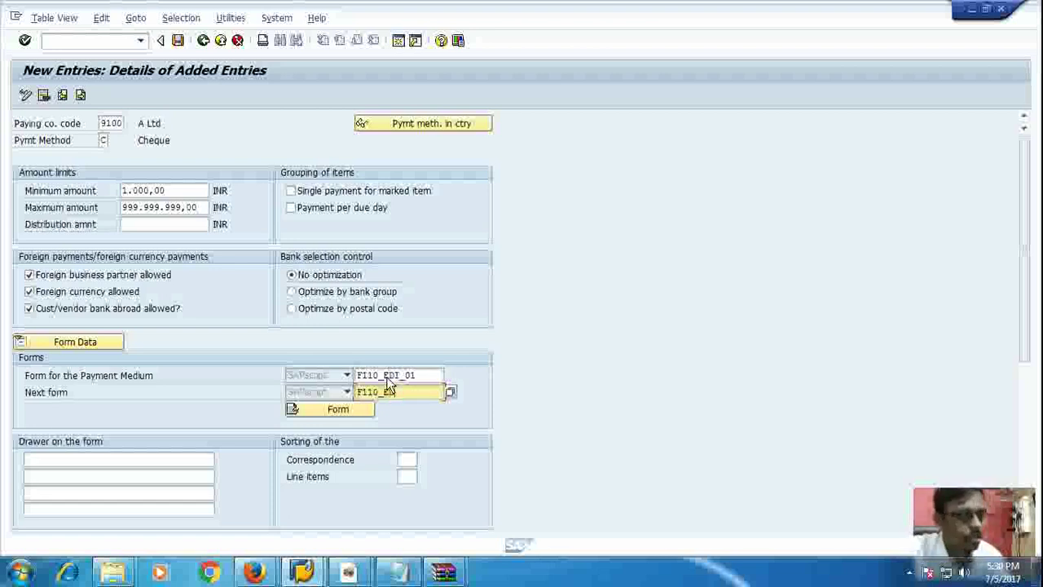
pyautogui.write('DI_01')
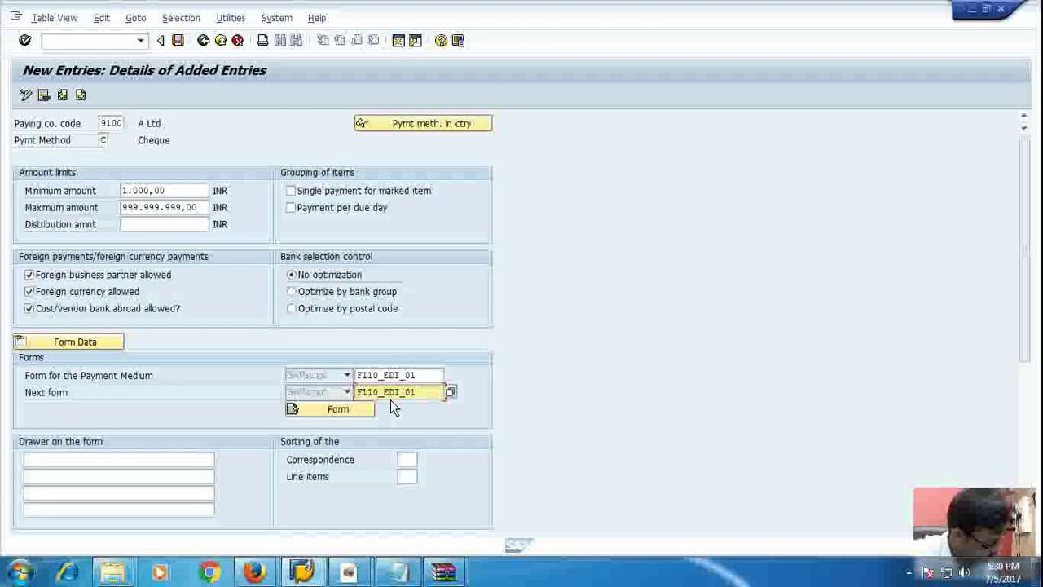
# Restrict the note to payee lines on the form to 10 rows
pyautogui.scroll(-5, 392, 401)
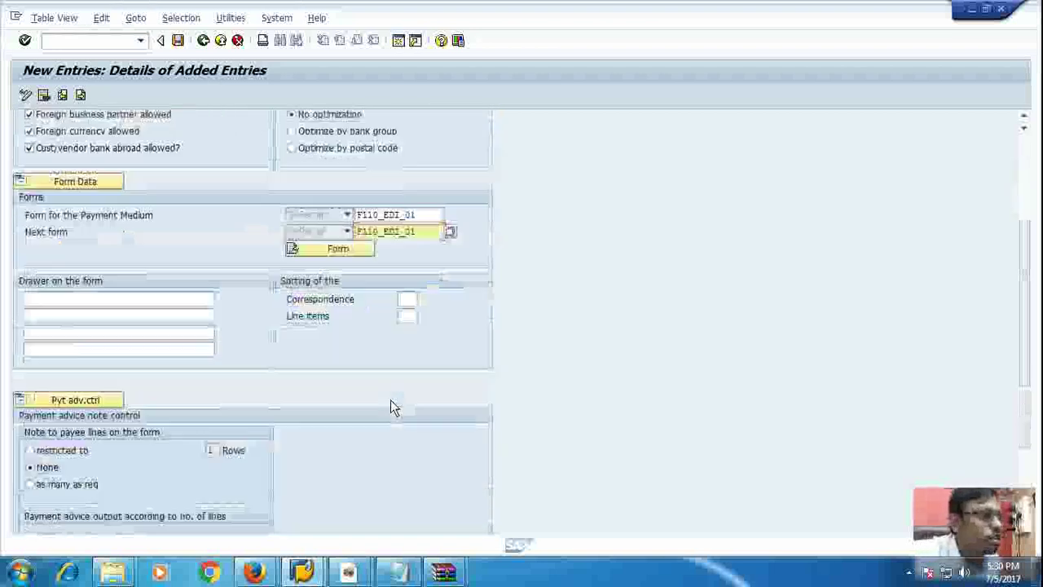
pyautogui.click(59, 438)
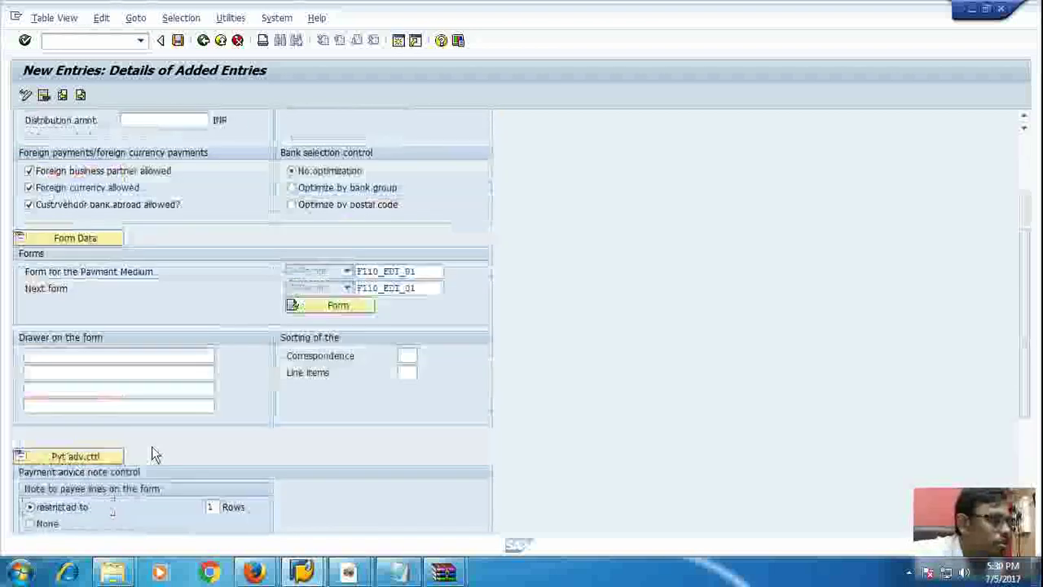
pyautogui.click(211, 507)
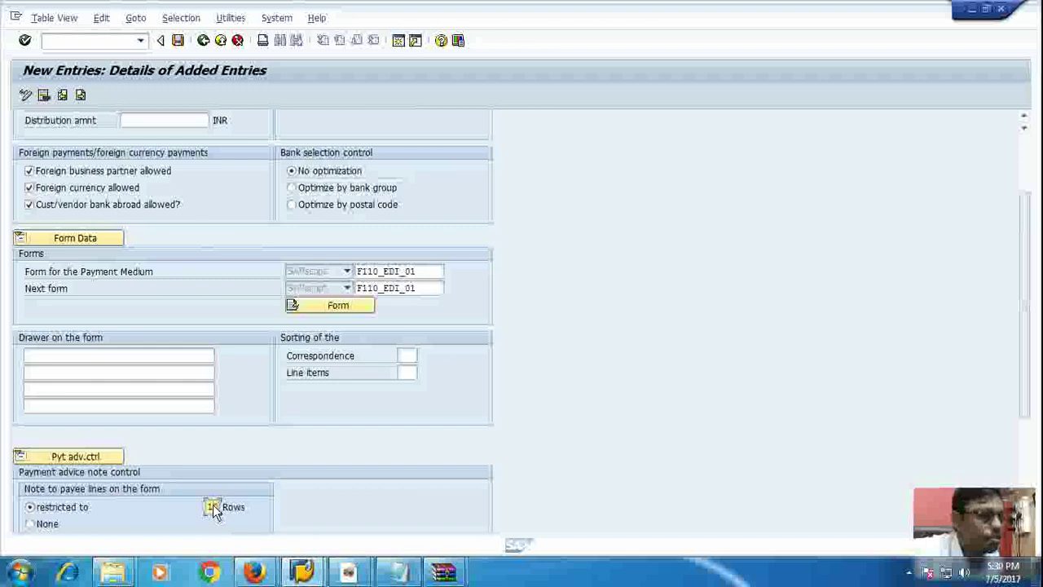
pyautogui.scroll(-3, 211, 509)
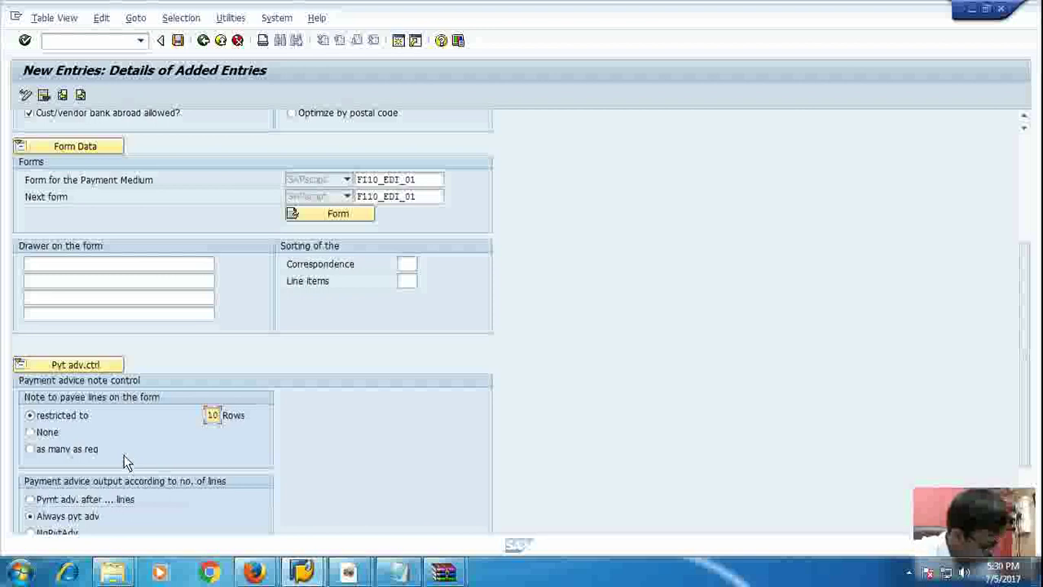
# Try to save the new payment method C entry for company code 9100
pyautogui.scroll(-2, 124, 455)
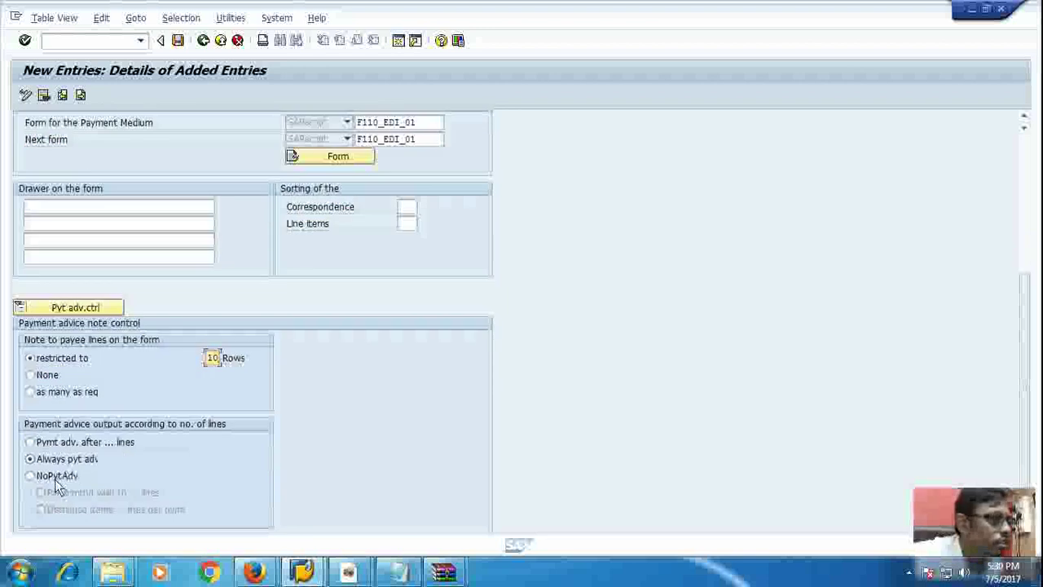
pyautogui.scroll(-1, 90, 465)
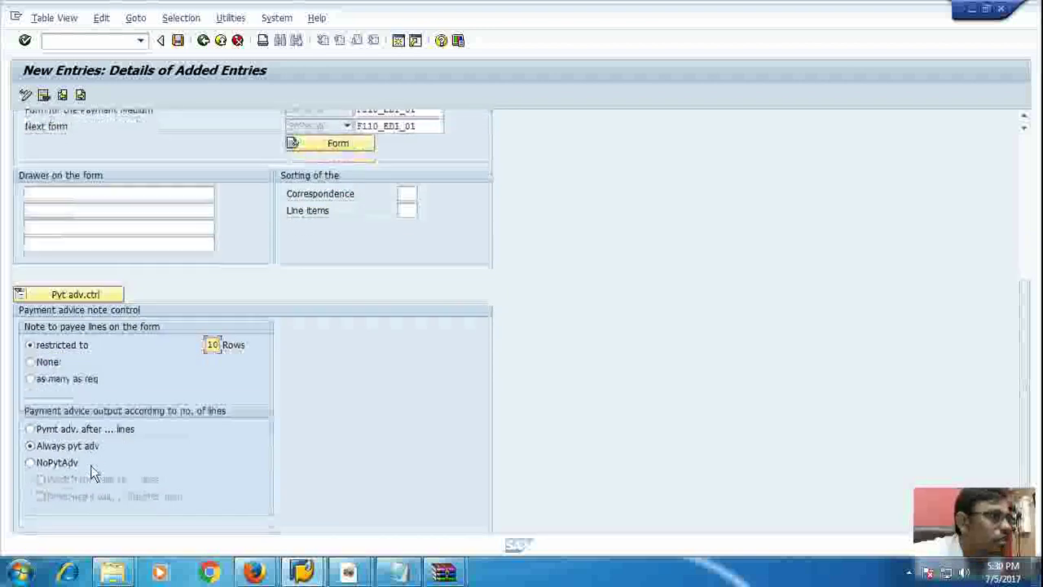
pyautogui.click(178, 41)
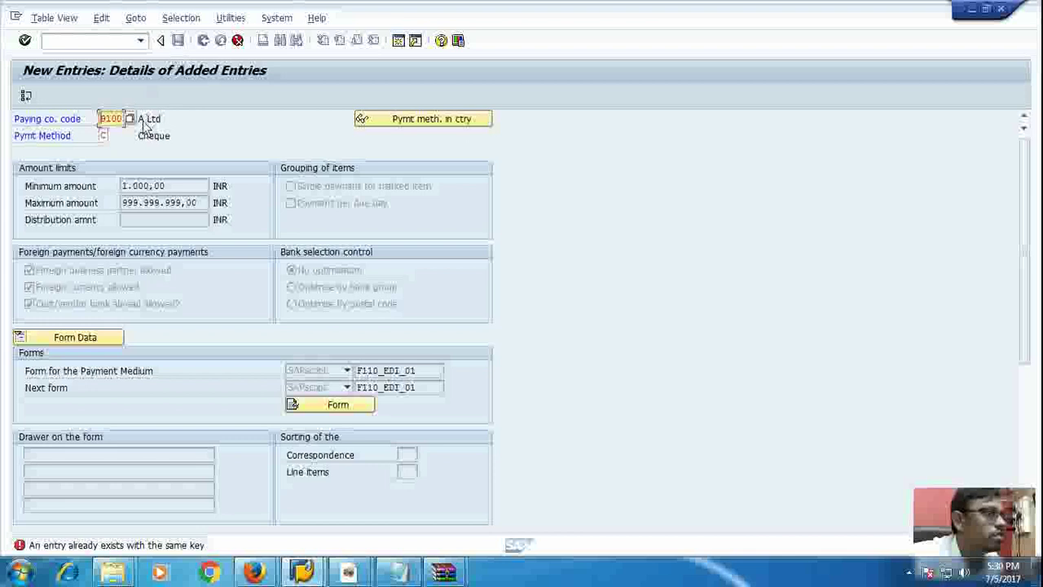
# Change the new entry's payment method to P, Bank Transfer code, and save it
pyautogui.click(104, 135)
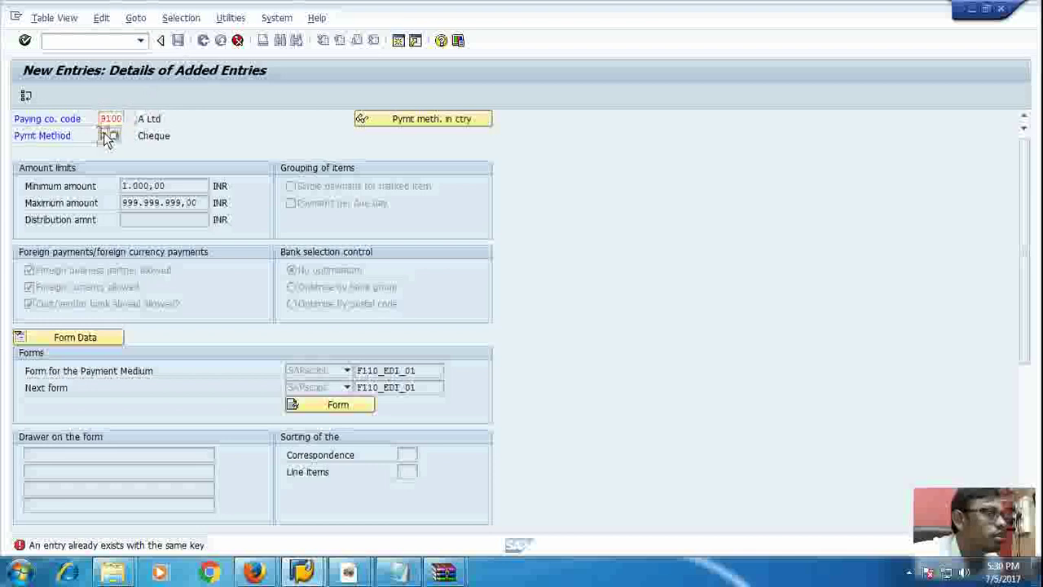
pyautogui.click(113, 137)
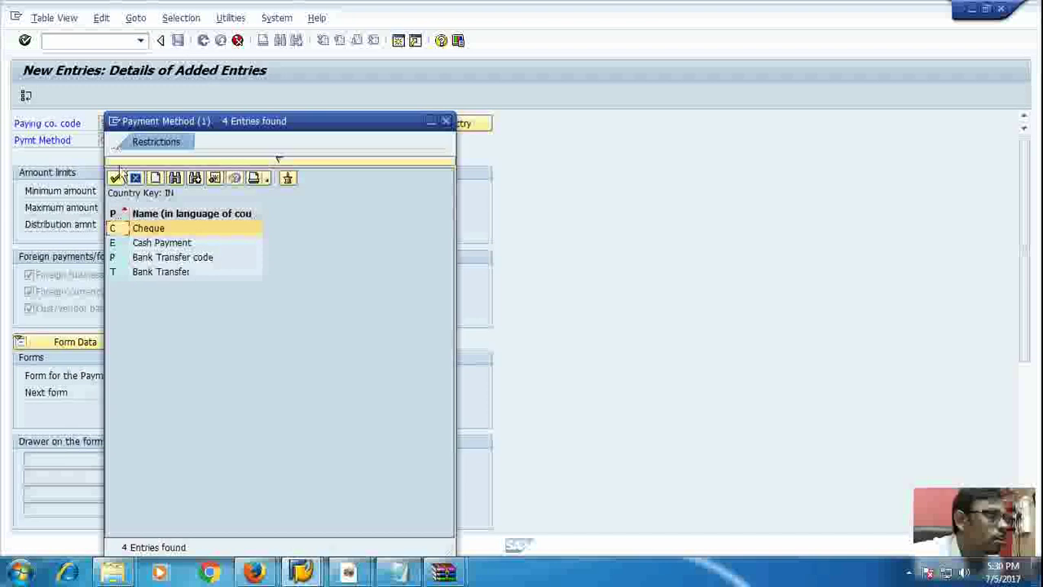
pyautogui.doubleClick(118, 257)
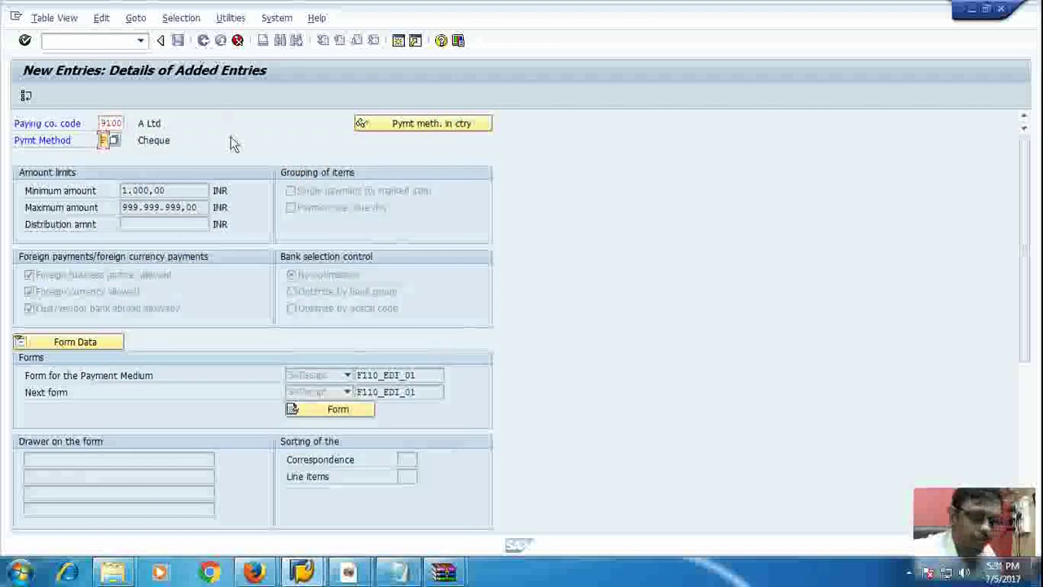
pyautogui.scroll(-3, 232, 143)
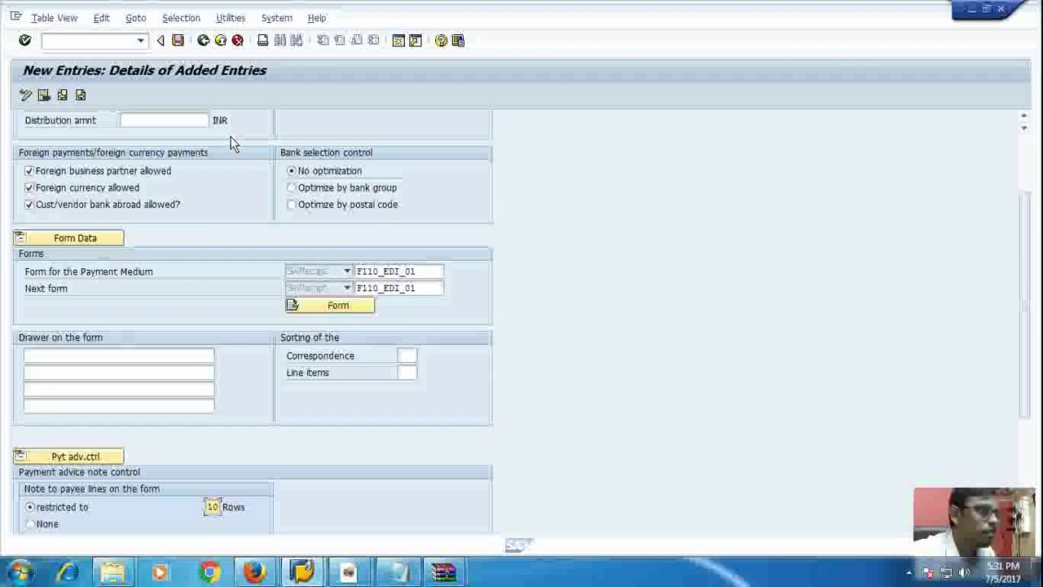
pyautogui.scroll(-5, 231, 144)
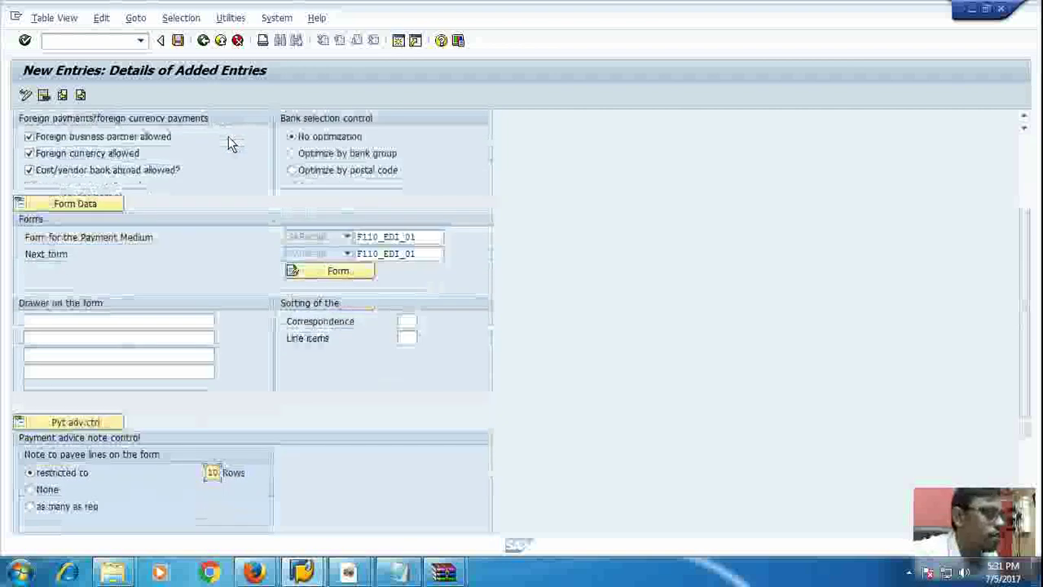
pyautogui.click(178, 41)
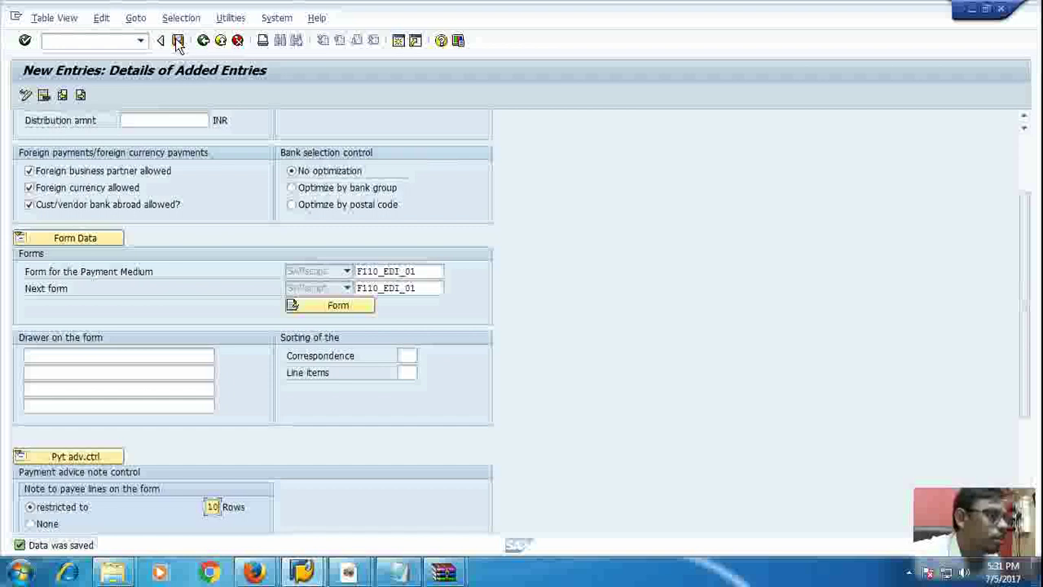
# Review the saved entry's amount limits, foreign payment settings, forms and payment advice control
pyautogui.scroll(3, 201, 343)
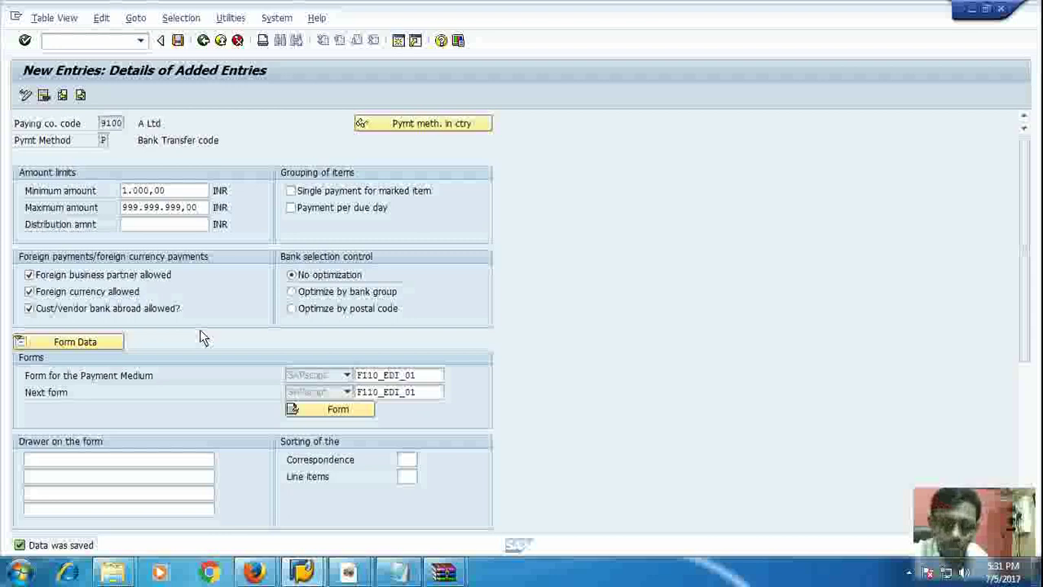
pyautogui.scroll(-1, 199, 329)
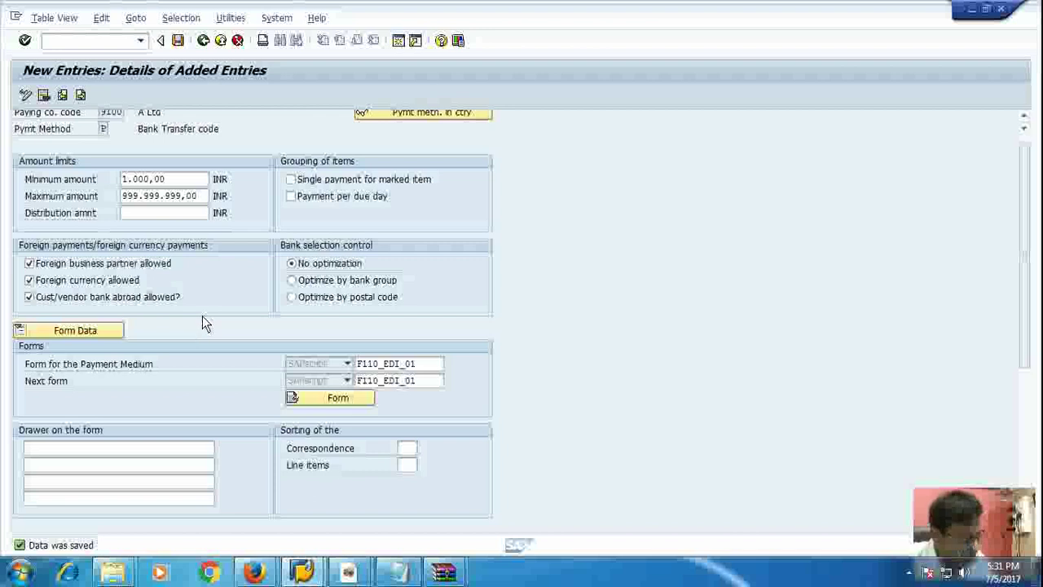
pyautogui.scroll(1, 185, 341)
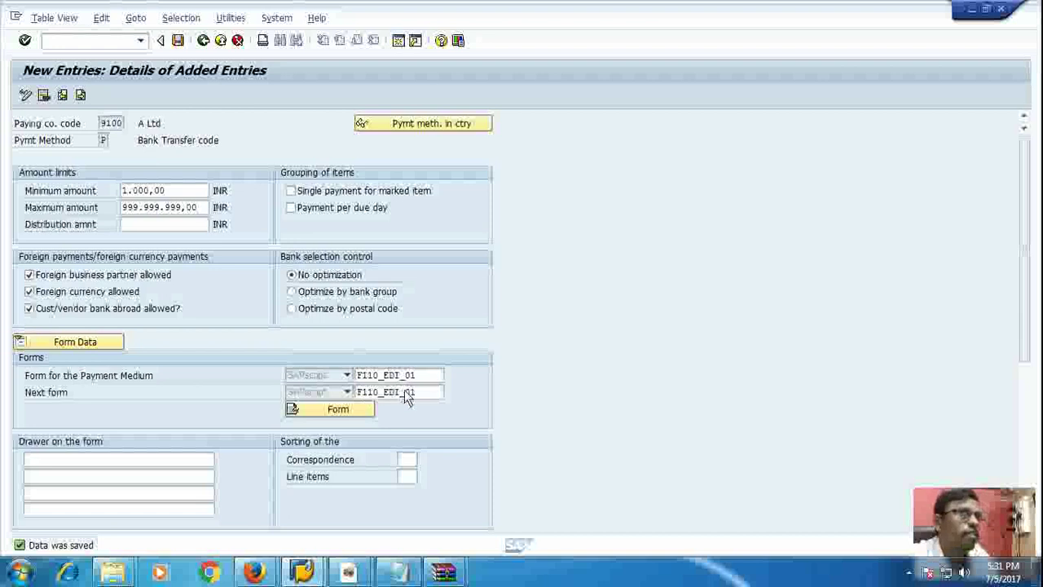
pyautogui.scroll(-1, 404, 389)
pyautogui.scroll(-3, 404, 395)
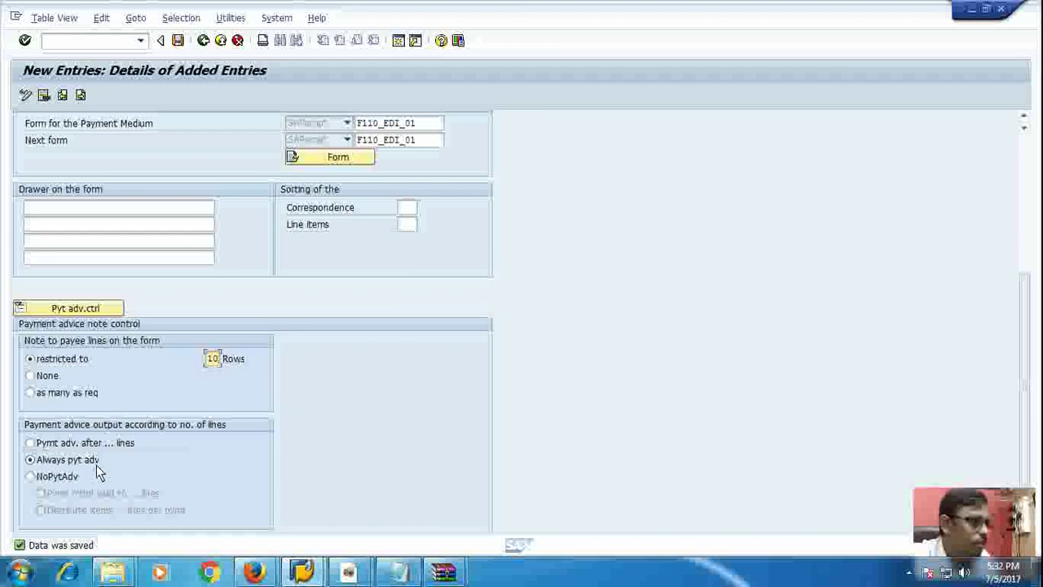
pyautogui.scroll(-1, 97, 469)
pyautogui.scroll(10, 97, 466)
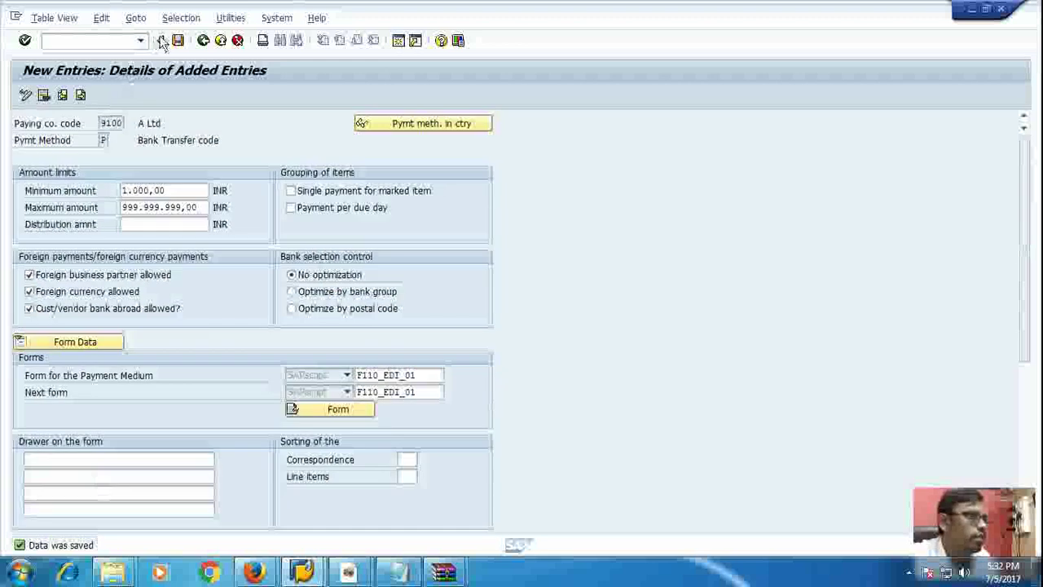
pyautogui.click(178, 41)
pyautogui.scroll(4, 187, 350)
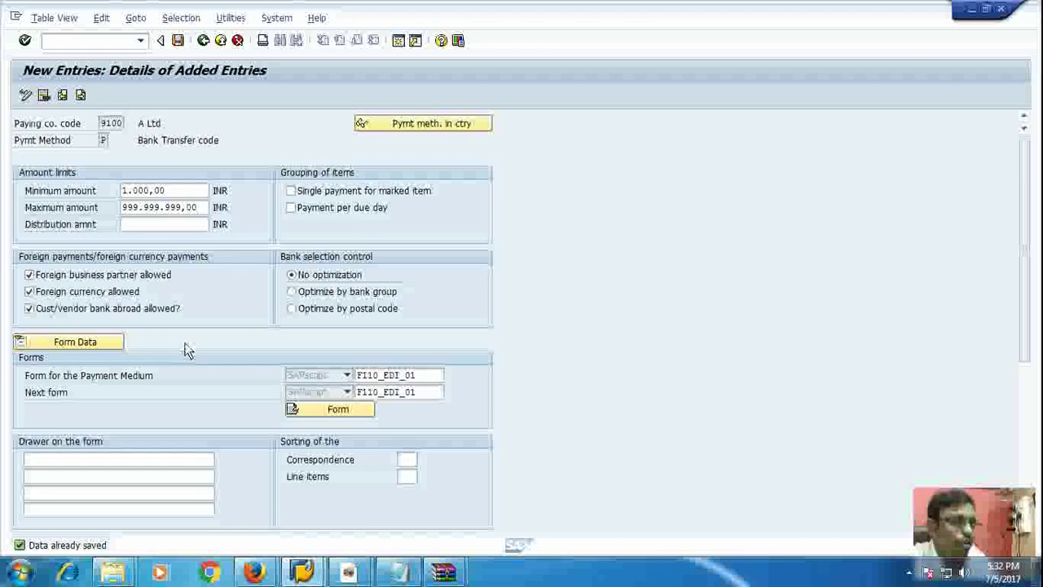
# Return to the implementation guide, open Set Up Bank Determination for Payment Transactions and look through the paying company codes
pyautogui.click(218, 41)
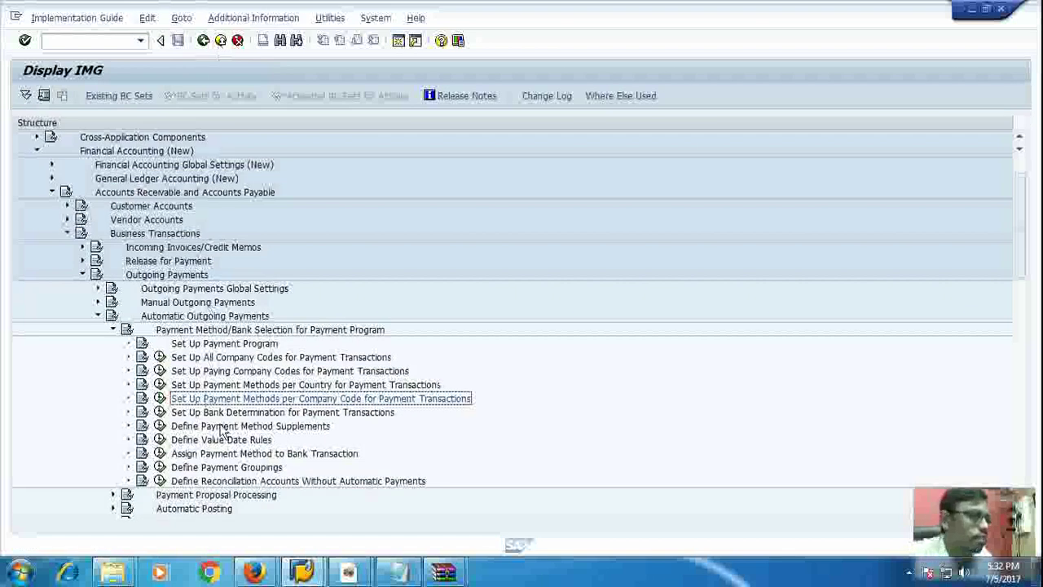
pyautogui.click(160, 414)
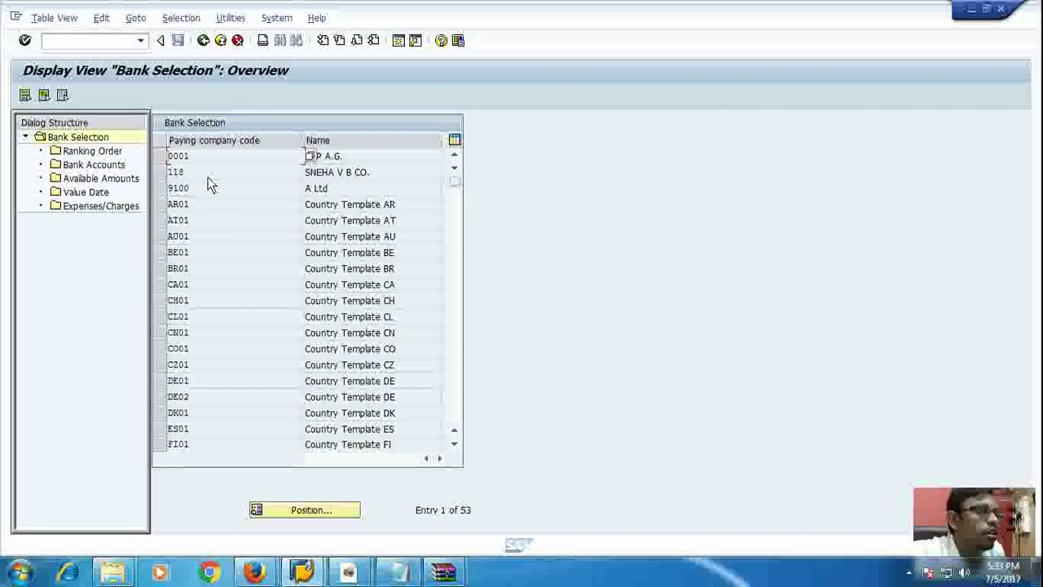
pyautogui.scroll(-4, 209, 185)
pyautogui.scroll(-12, 209, 185)
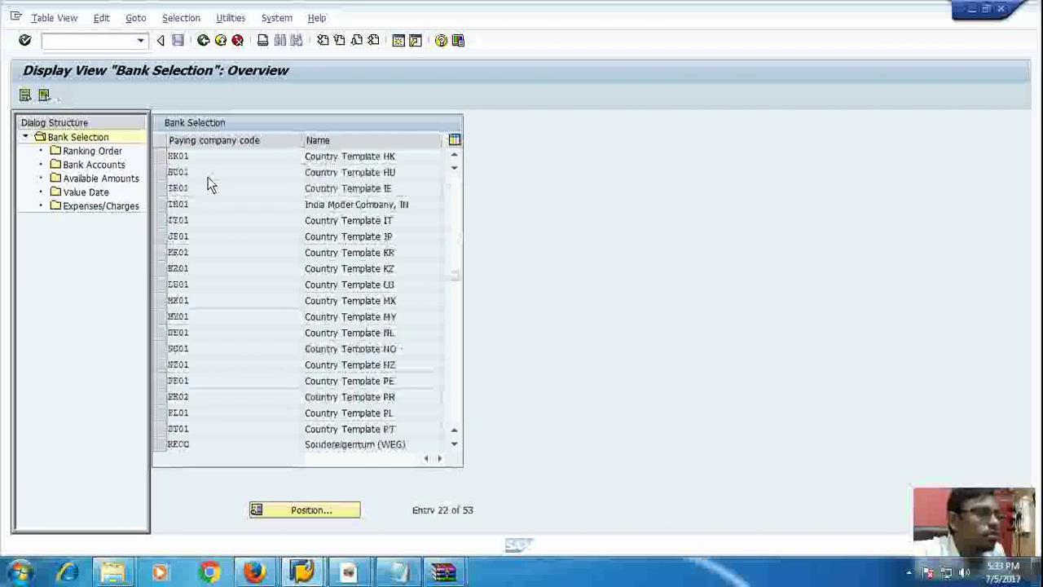
pyautogui.scroll(16, 209, 185)
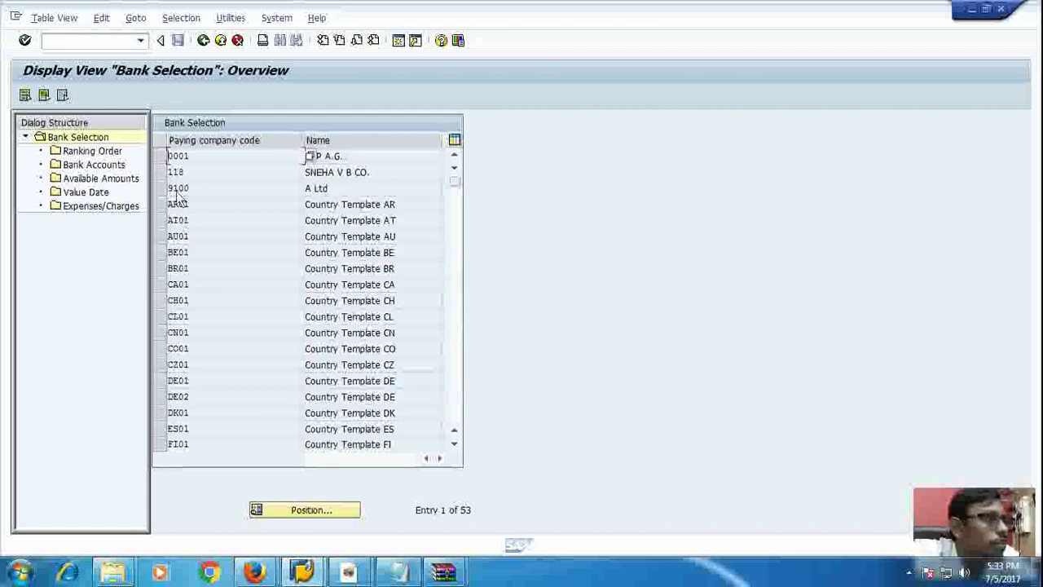
# Position the bank selection list at paying company code 9100
pyautogui.doubleClick(176, 189)
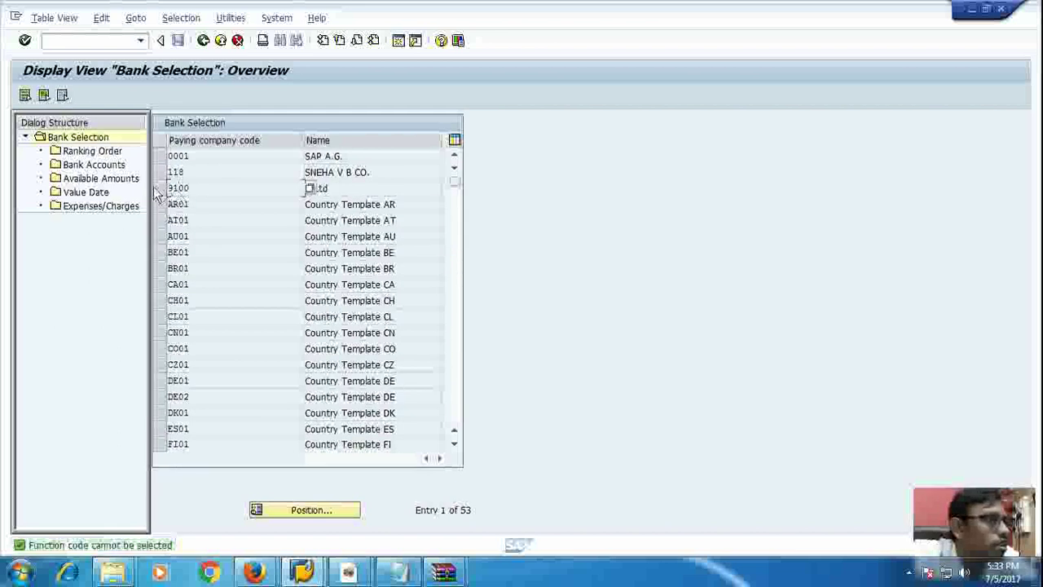
pyautogui.doubleClick(197, 193)
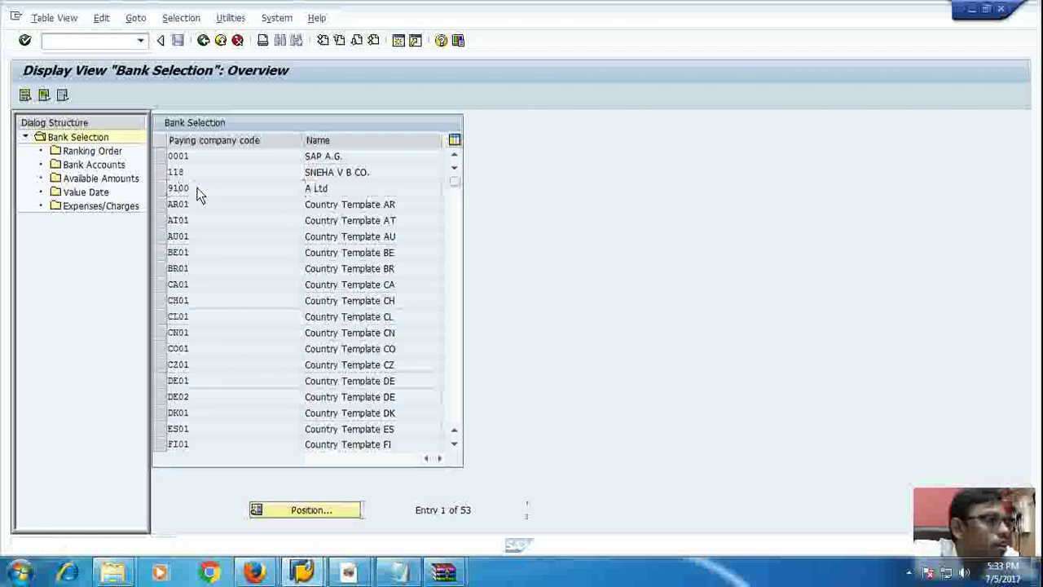
pyautogui.click(299, 514)
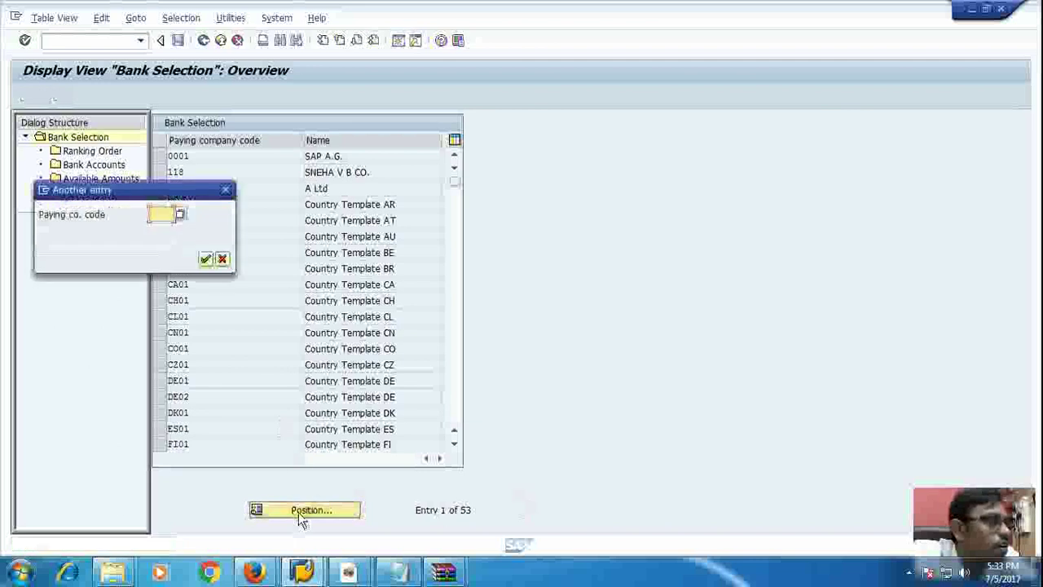
pyautogui.click(181, 214)
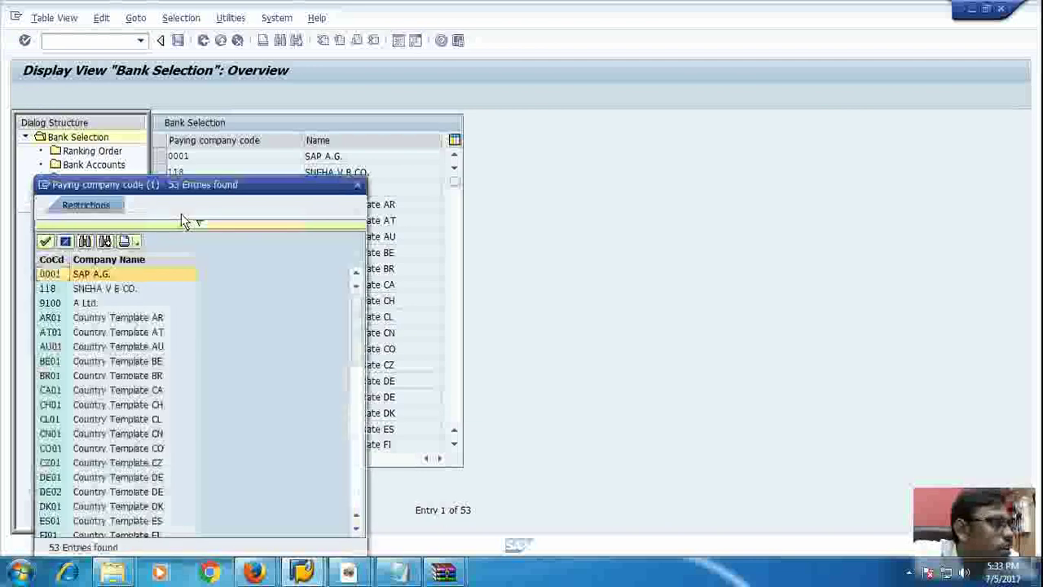
pyautogui.doubleClick(52, 303)
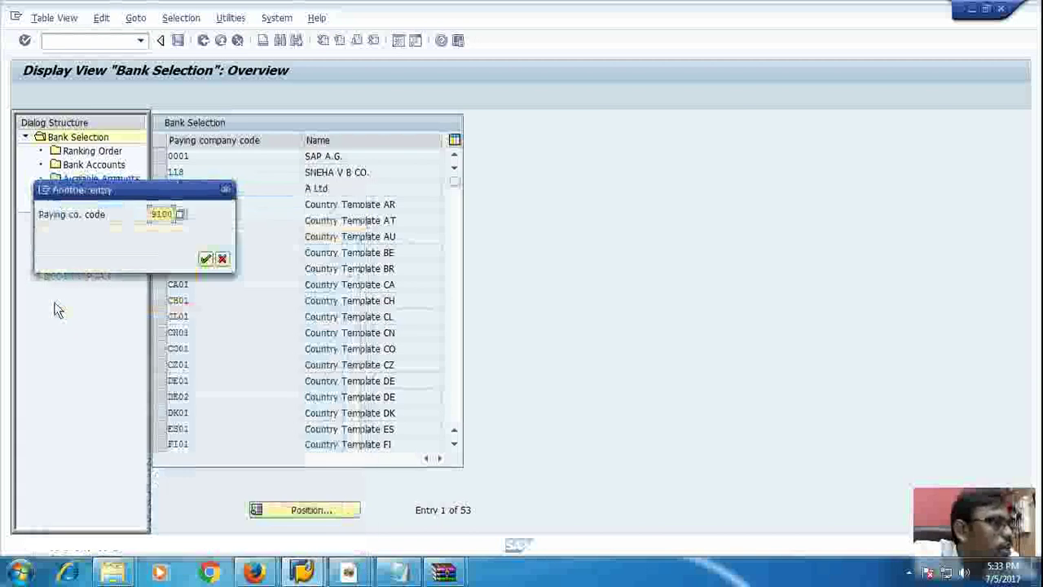
pyautogui.click(205, 258)
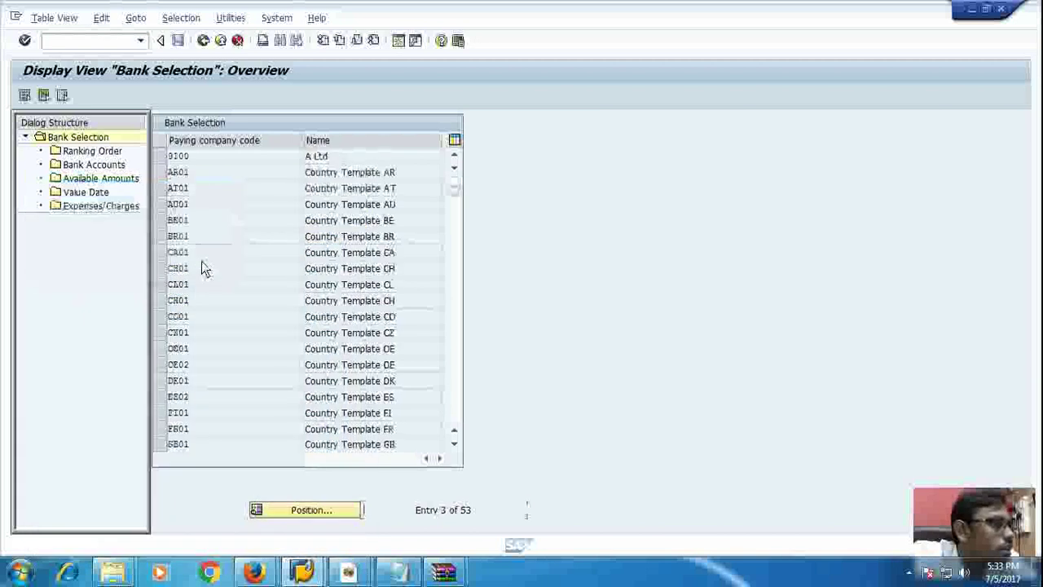
# Open the Ranking Order view for paying company code 9100 and start adding new entries
pyautogui.click(158, 155)
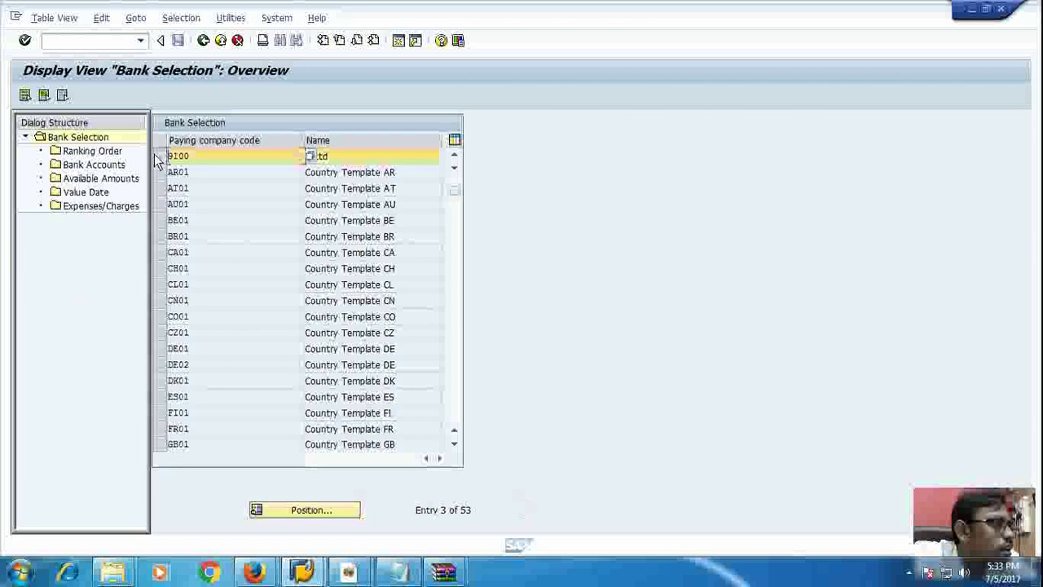
pyautogui.click(102, 154)
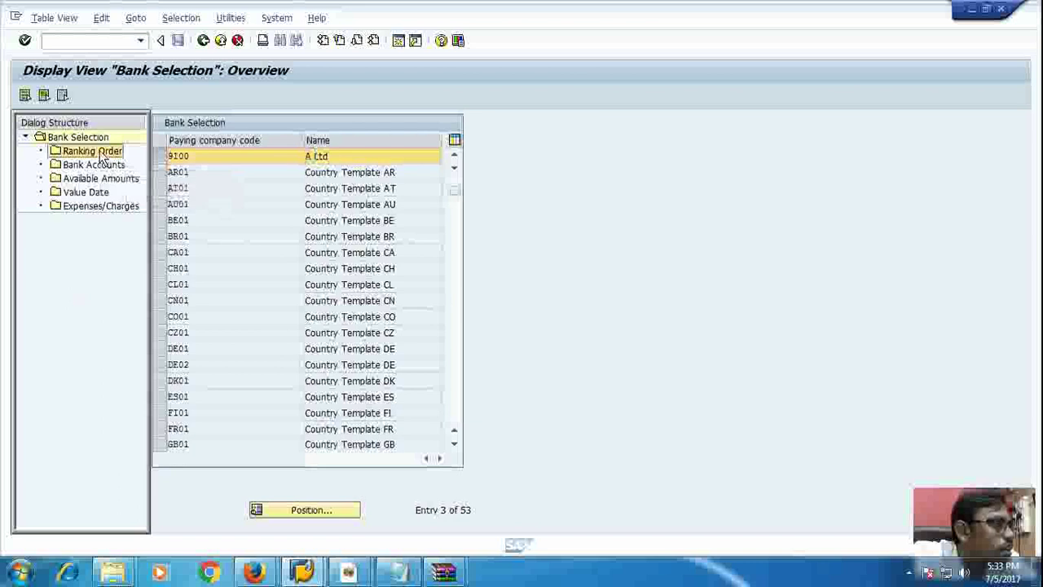
pyautogui.doubleClick(92, 152)
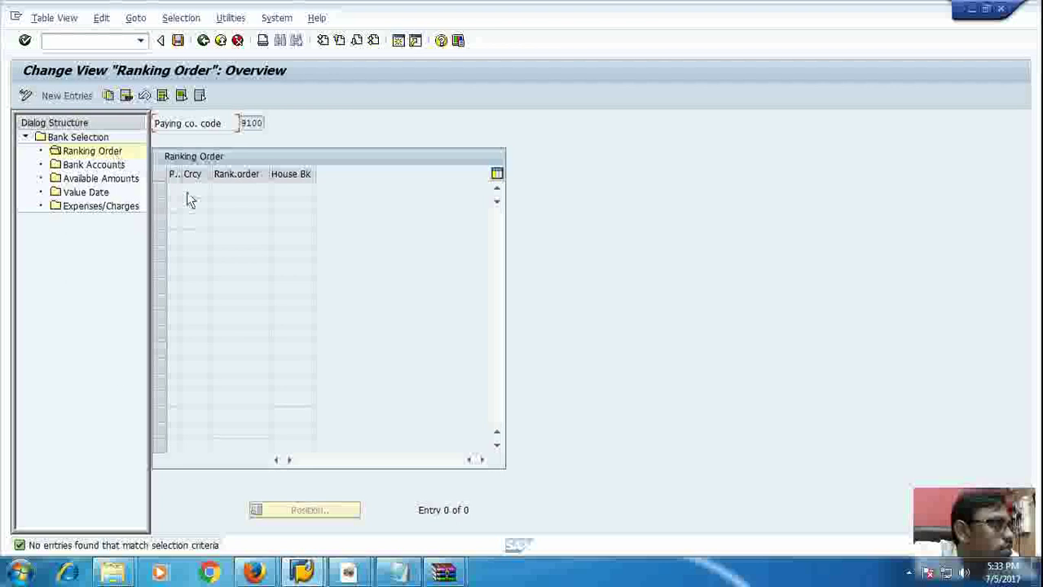
pyautogui.click(80, 99)
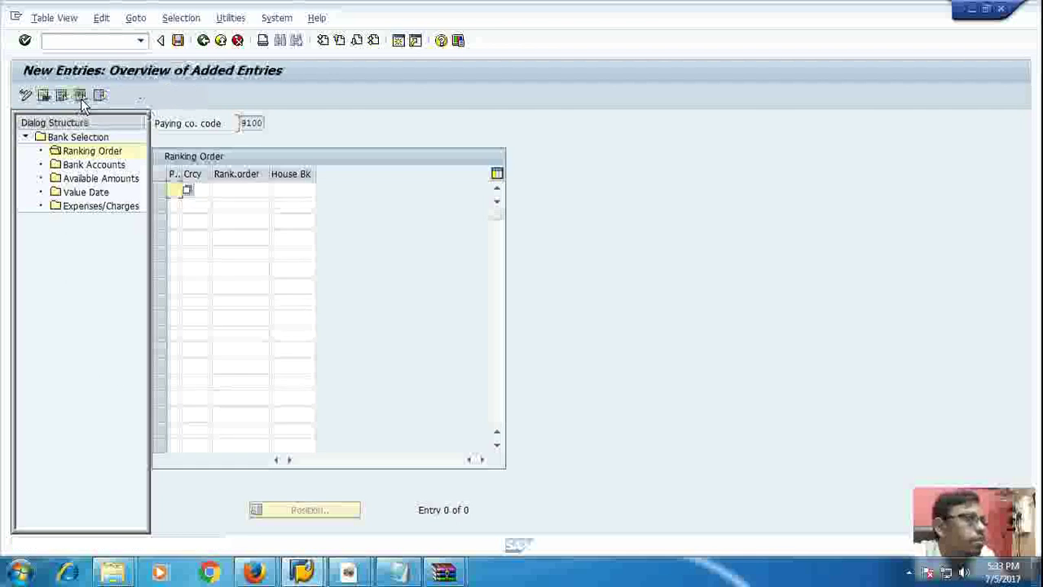
pyautogui.click(187, 191)
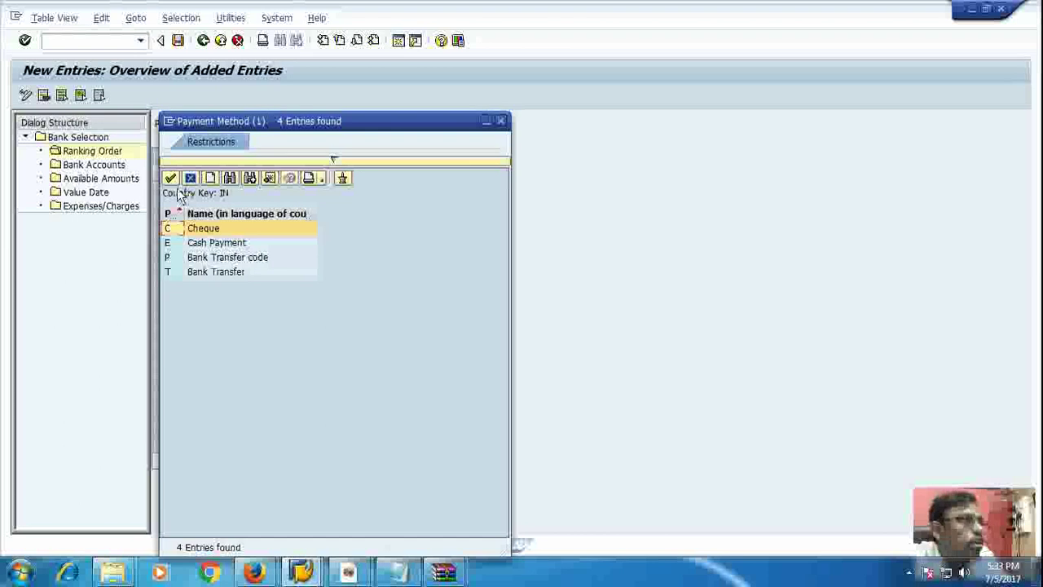
pyautogui.doubleClick(67, 157)
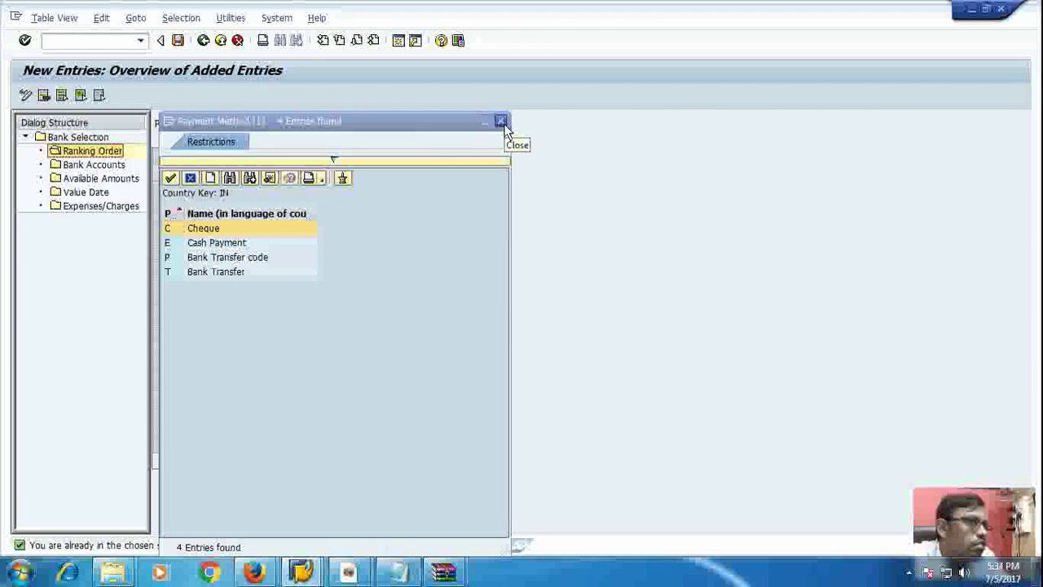
pyautogui.click(501, 123)
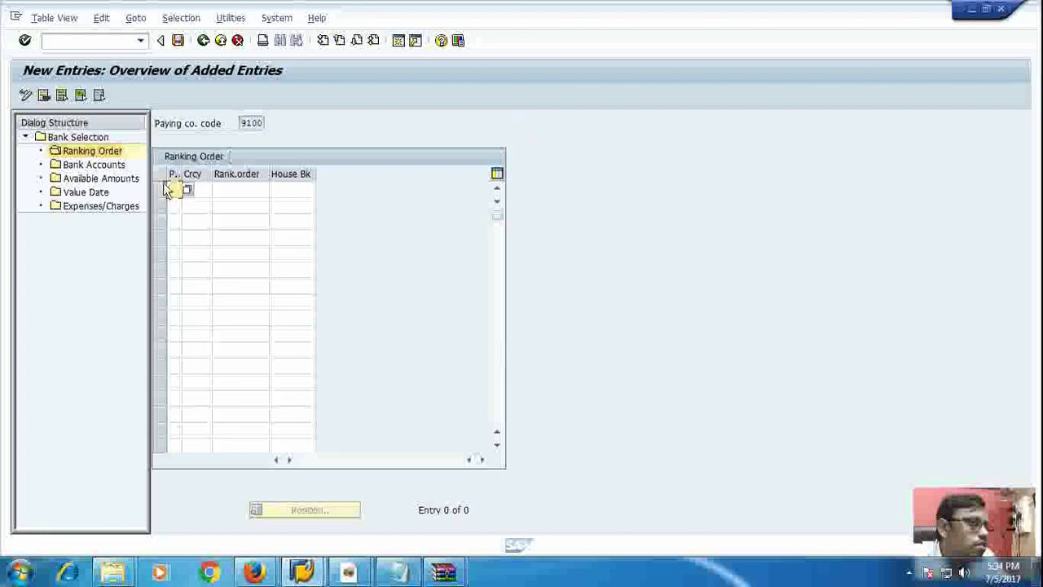
# Enter a ranking order row for payment method P (Bank Transfer code) with ranking order 1 and house bank ICICI
pyautogui.click(208, 190)
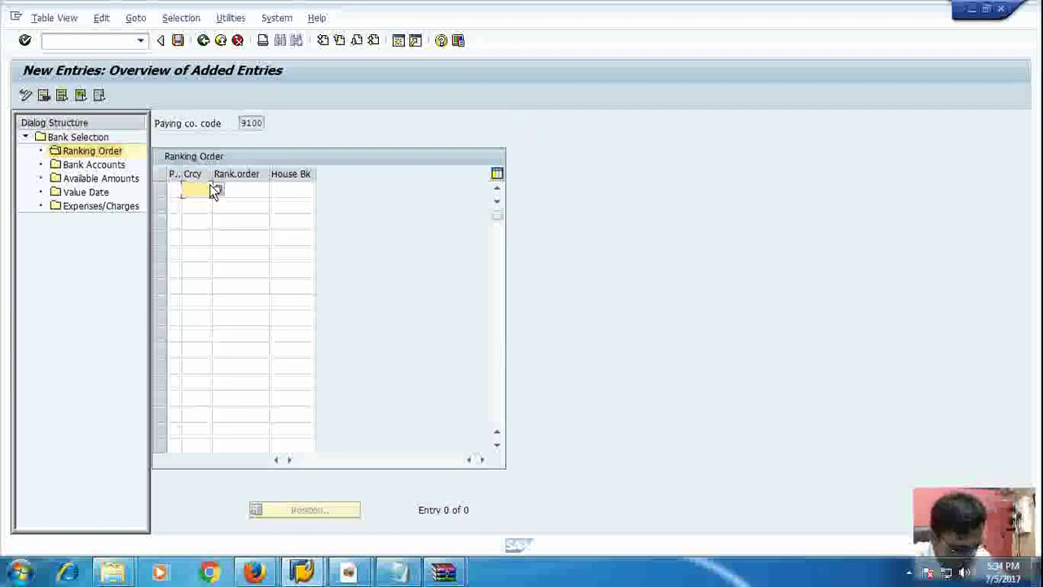
pyautogui.click(176, 190)
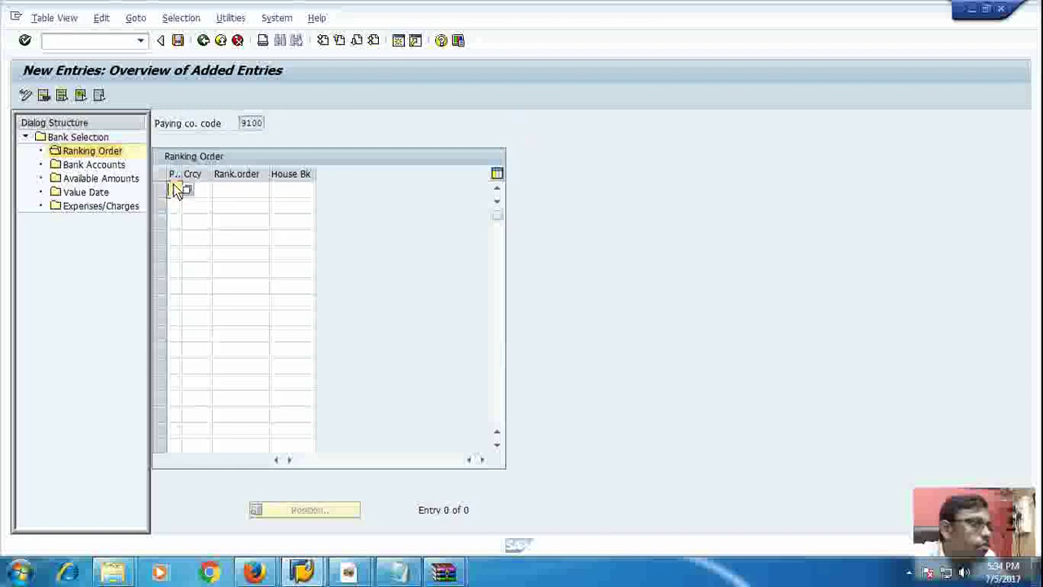
pyautogui.click(186, 190)
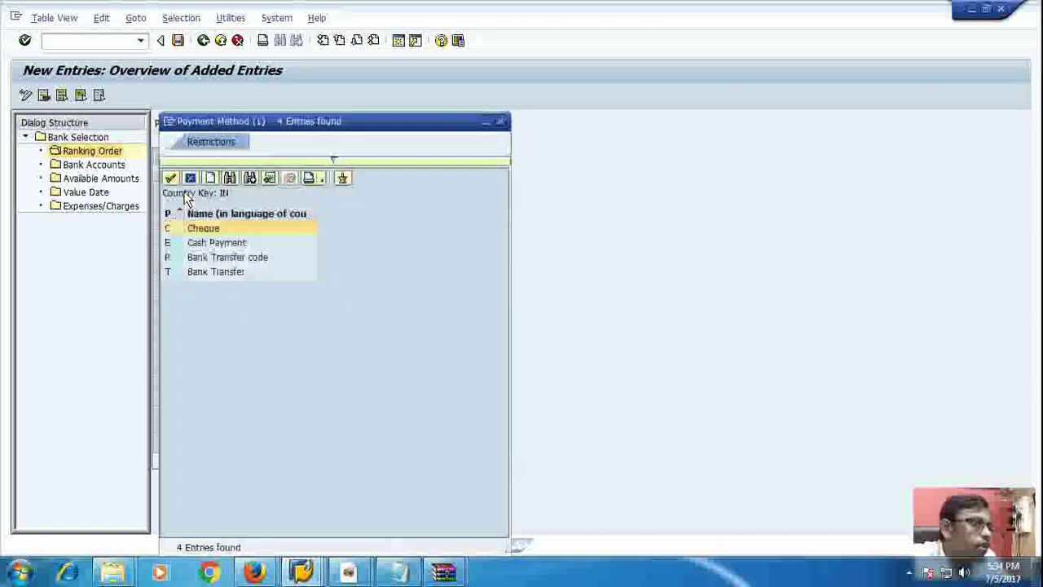
pyautogui.doubleClick(168, 259)
pyautogui.rightClick(170, 252)
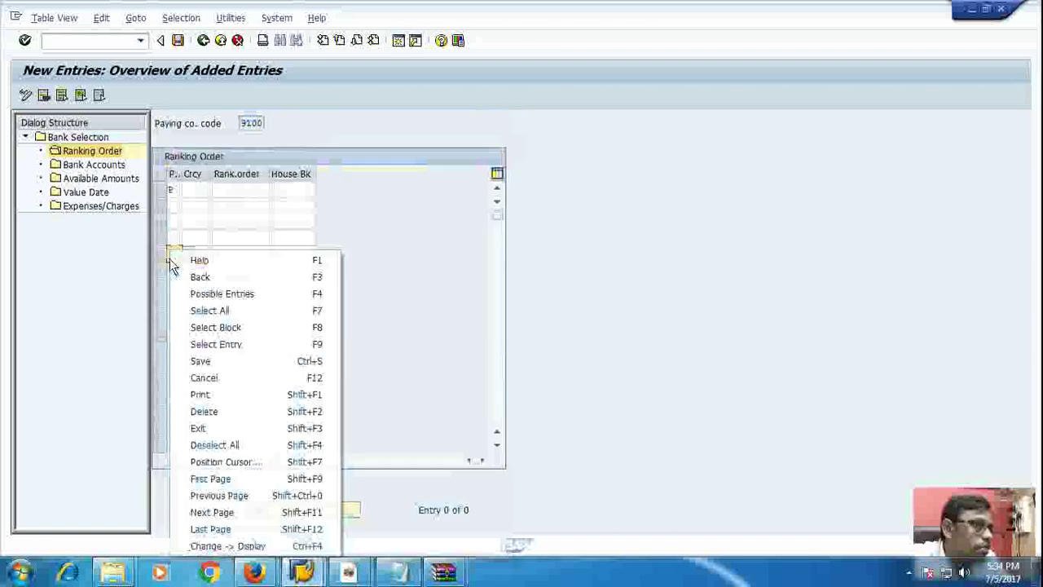
pyautogui.click(194, 191)
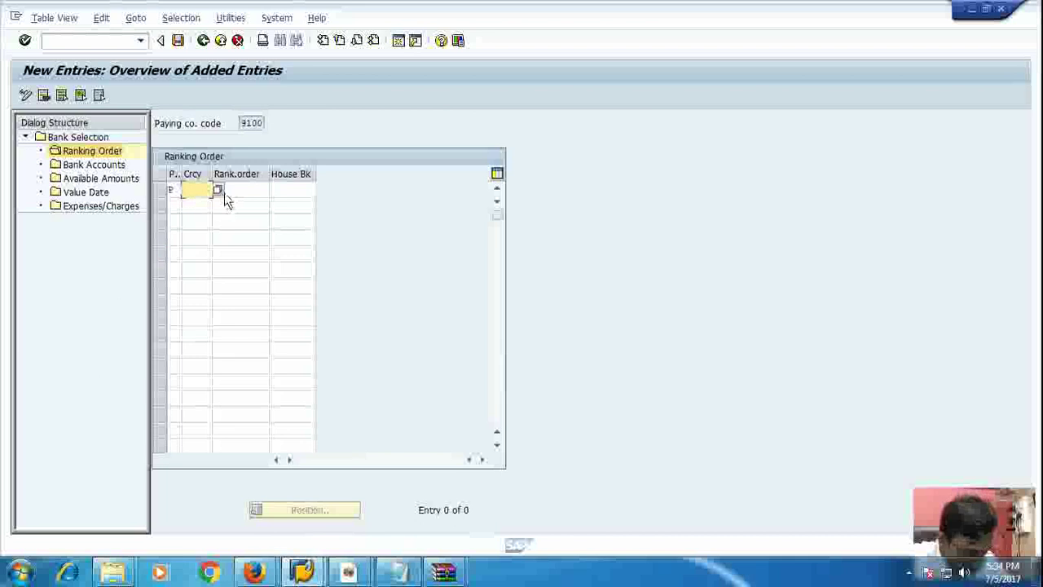
pyautogui.click(229, 194)
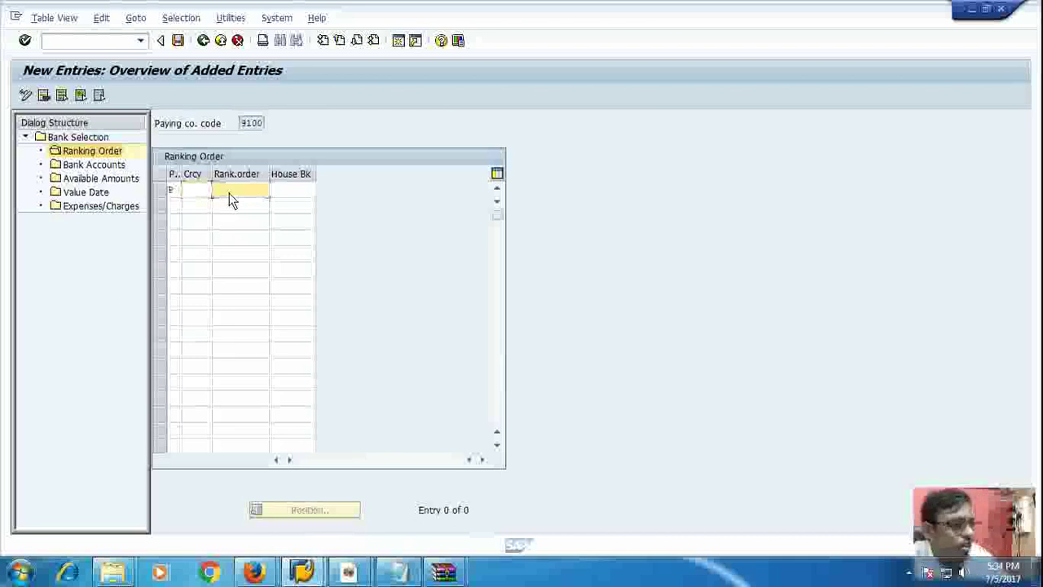
pyautogui.press('Tab')
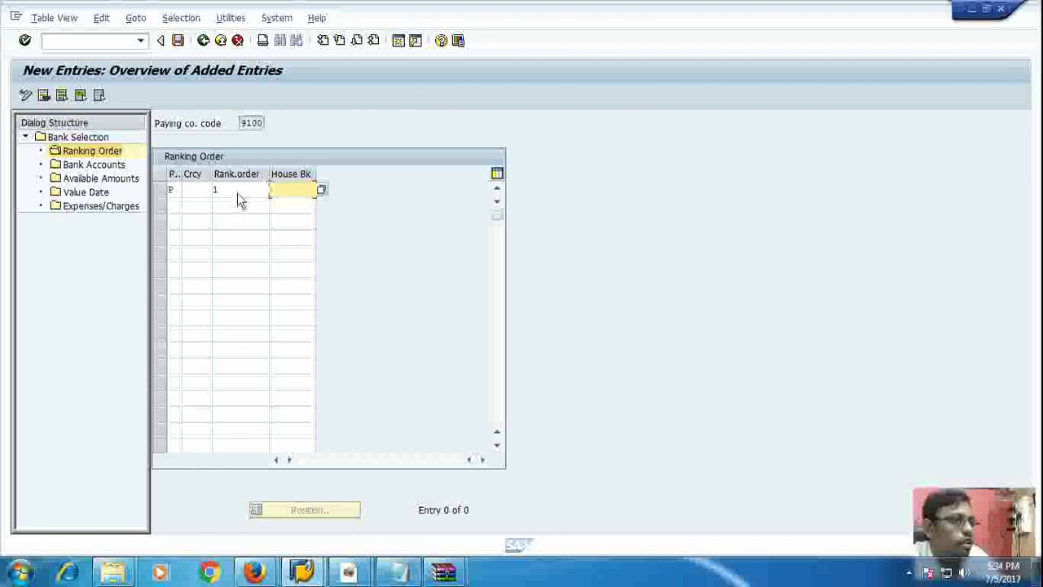
pyautogui.click(321, 191)
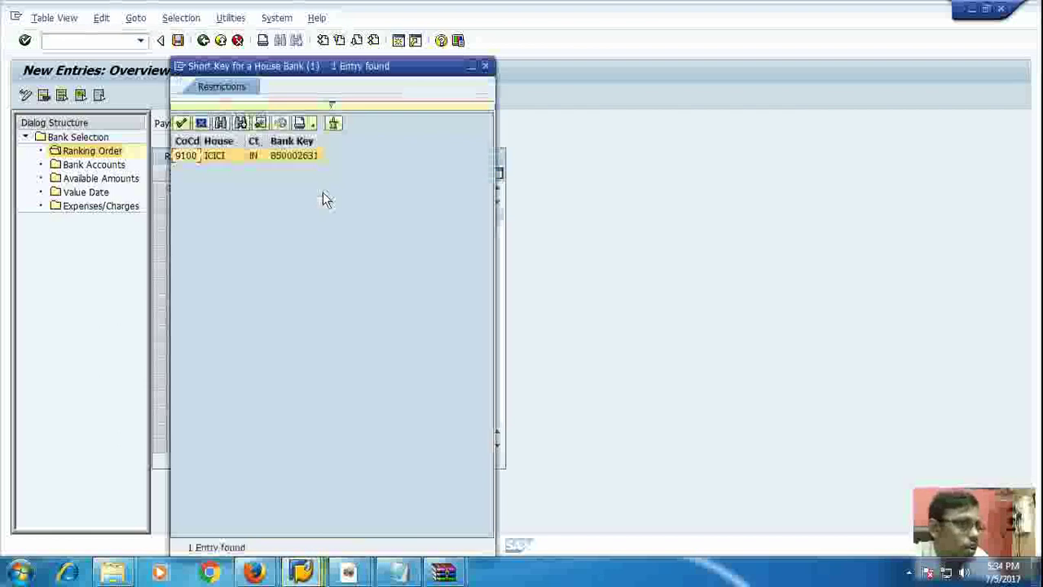
pyautogui.doubleClick(188, 159)
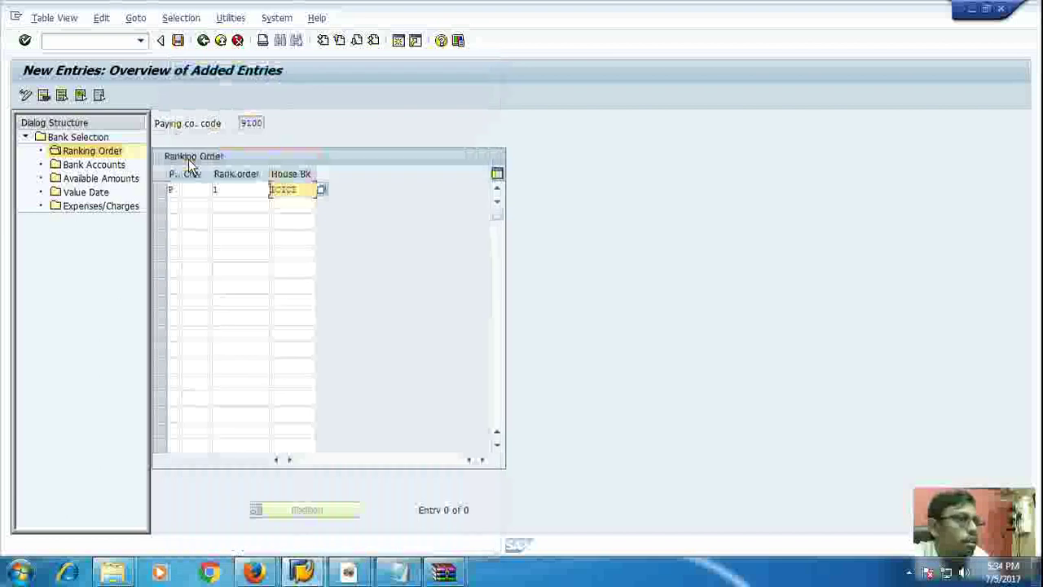
pyautogui.press('Return')
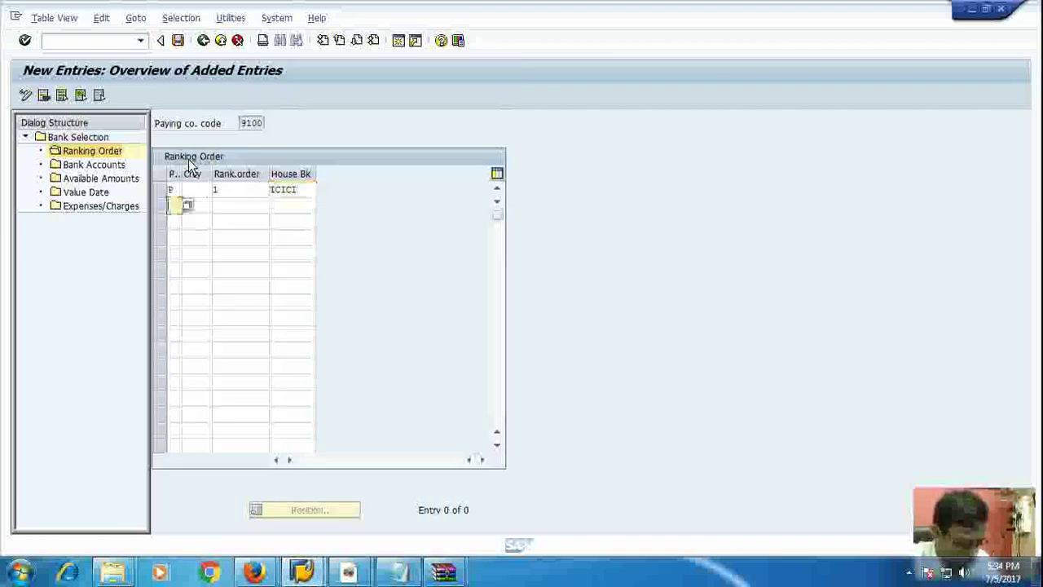
# Add a second ranking order row for payment method C (Cheque) with order 1 and house bank ICICI, and save it to the proposed customizing request
pyautogui.click(186, 205)
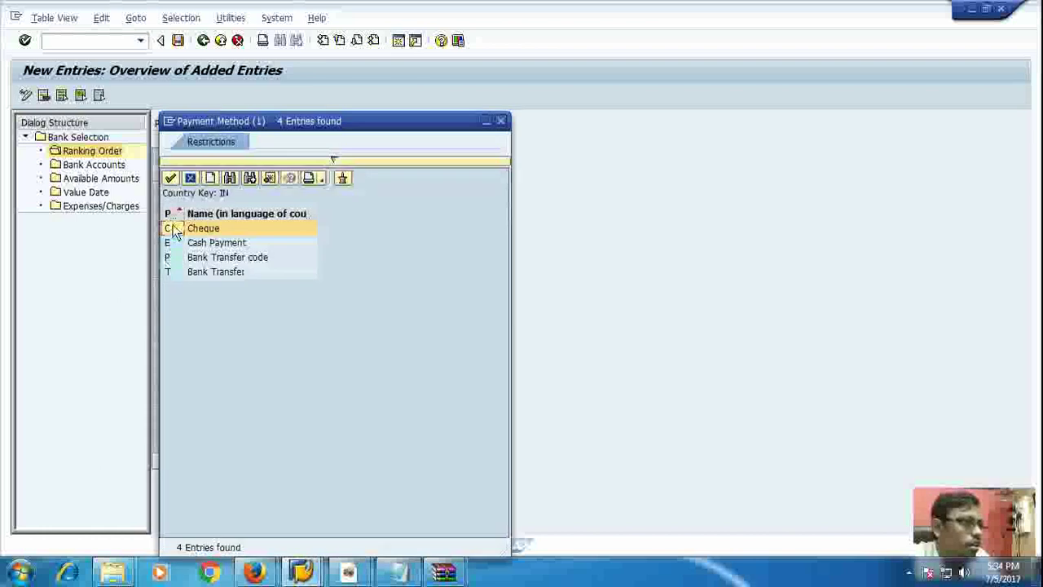
pyautogui.doubleClick(175, 229)
pyautogui.click(222, 205)
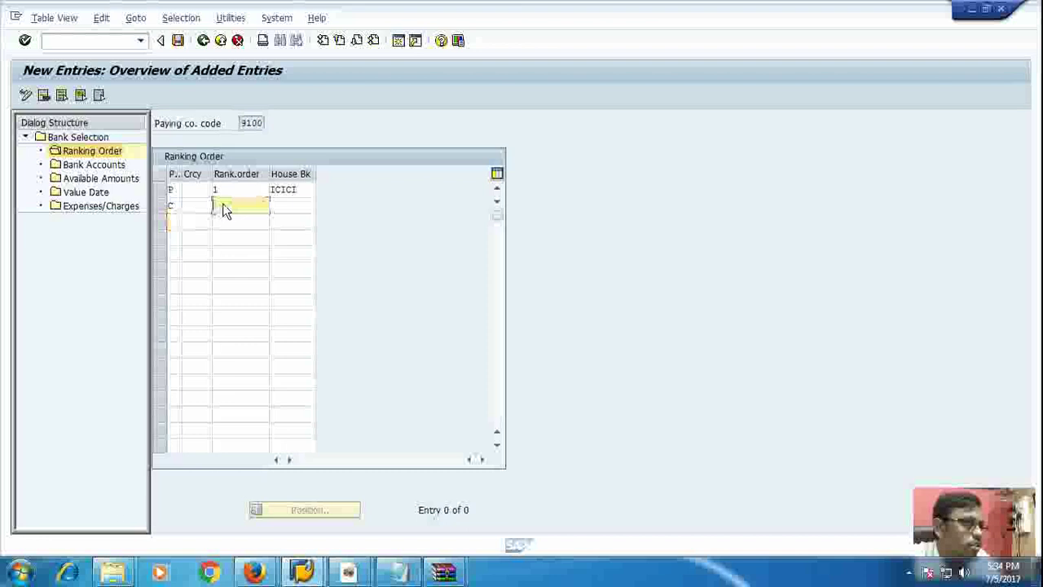
pyautogui.write('2')
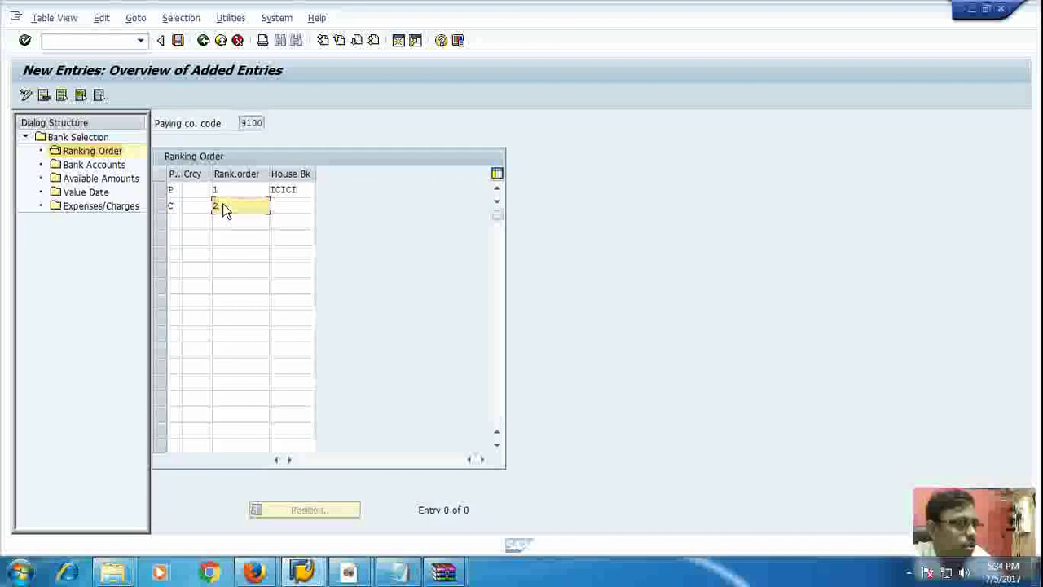
pyautogui.press('BackSpace')
pyautogui.write('1')
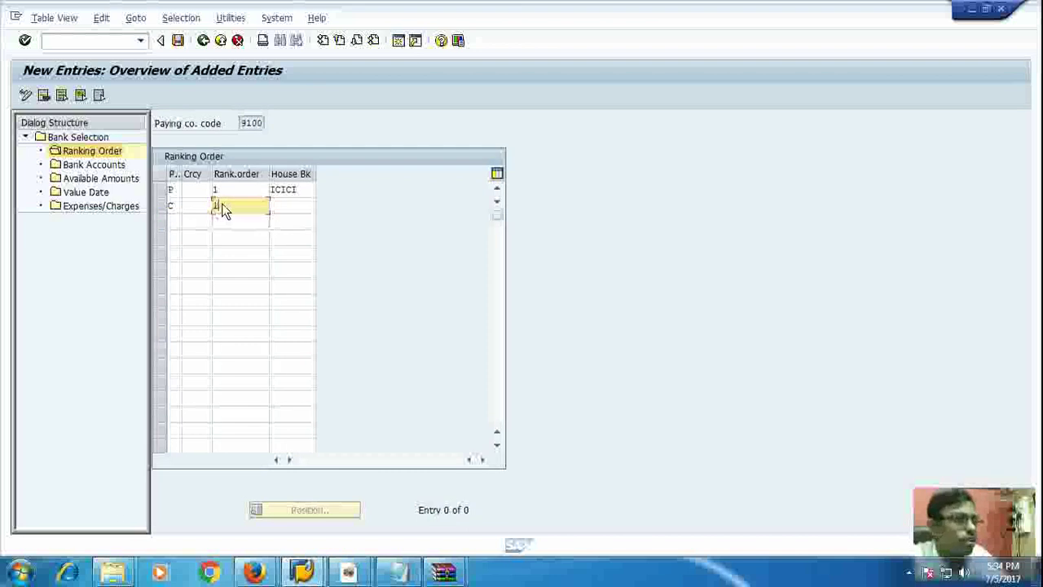
pyautogui.press('Tab')
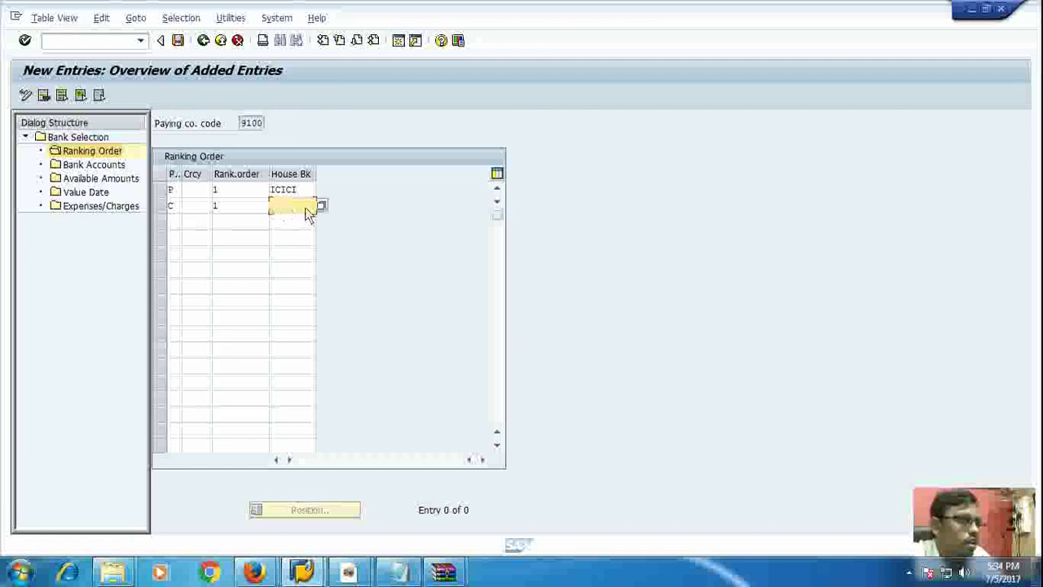
pyautogui.click(321, 205)
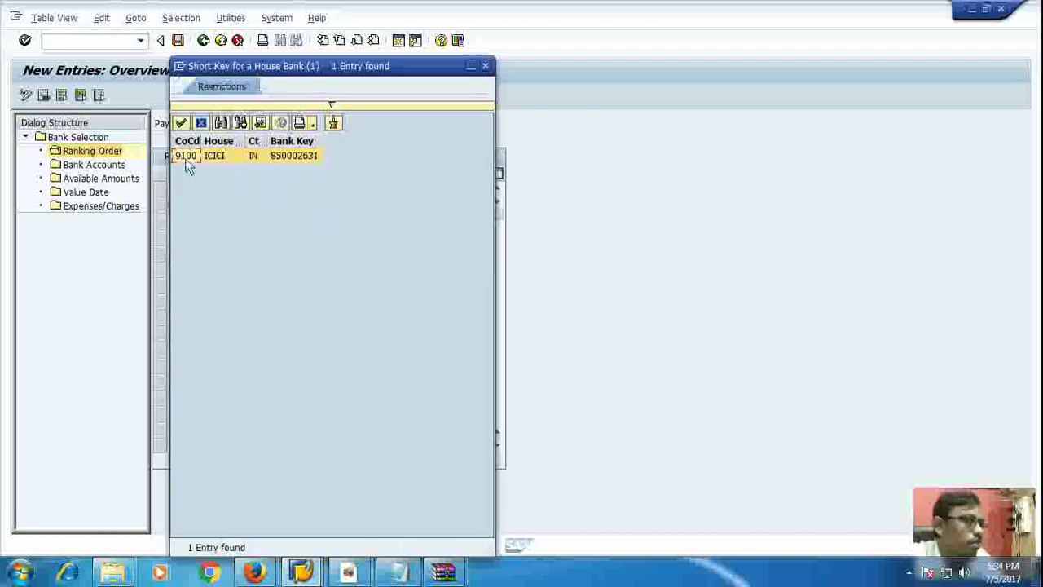
pyautogui.doubleClick(186, 156)
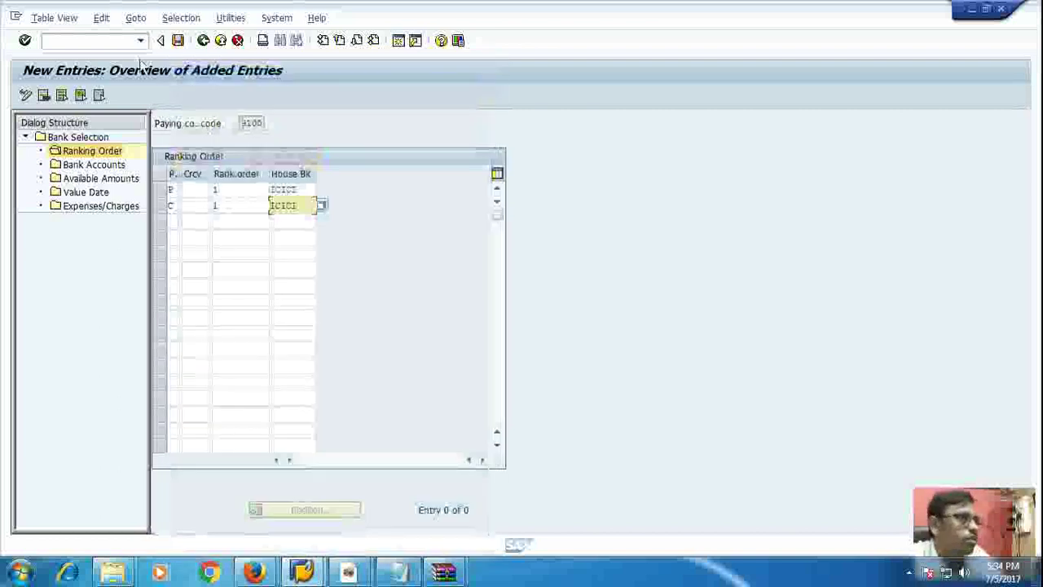
pyautogui.click(177, 43)
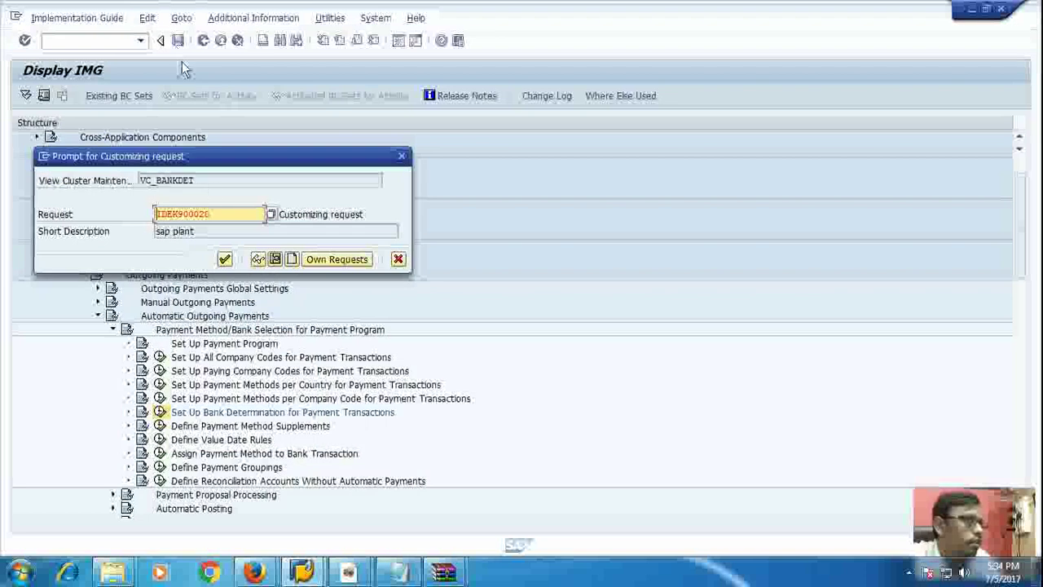
pyautogui.click(224, 259)
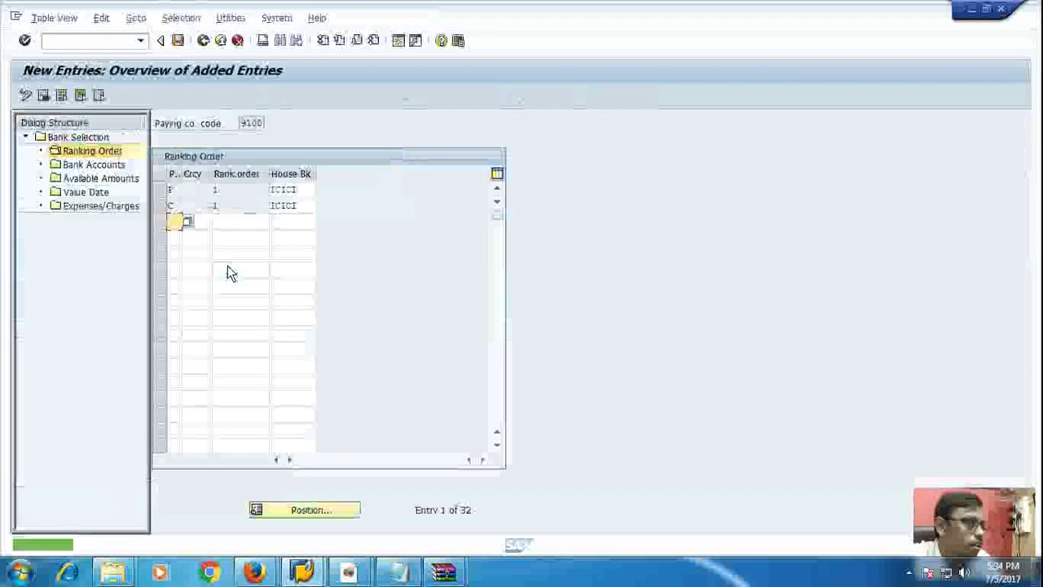
# Open the Bank Accounts view for paying company code 9100 and start a new entry with house bank ICICI
pyautogui.doubleClick(94, 164)
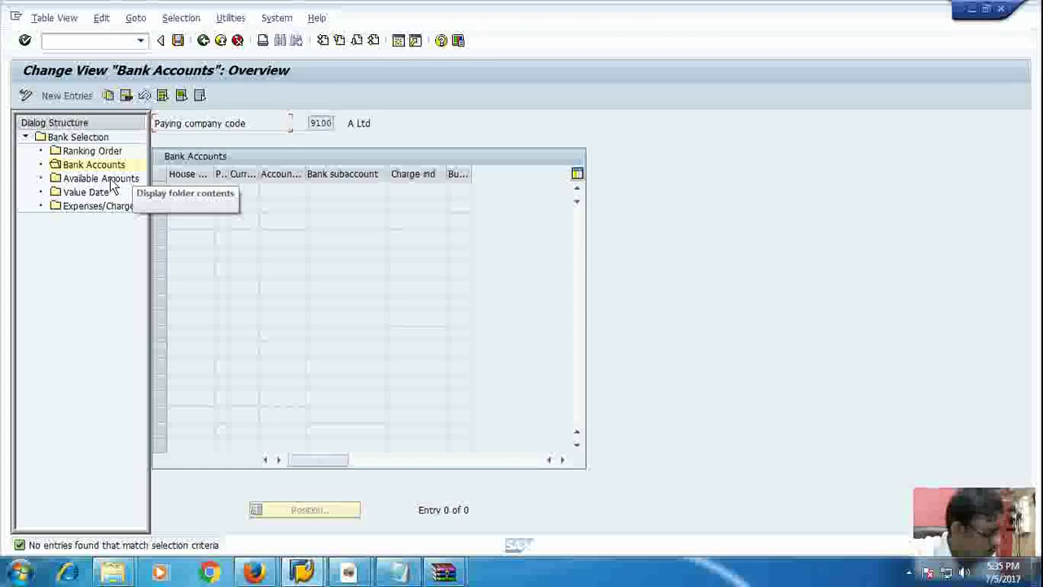
pyautogui.click(82, 95)
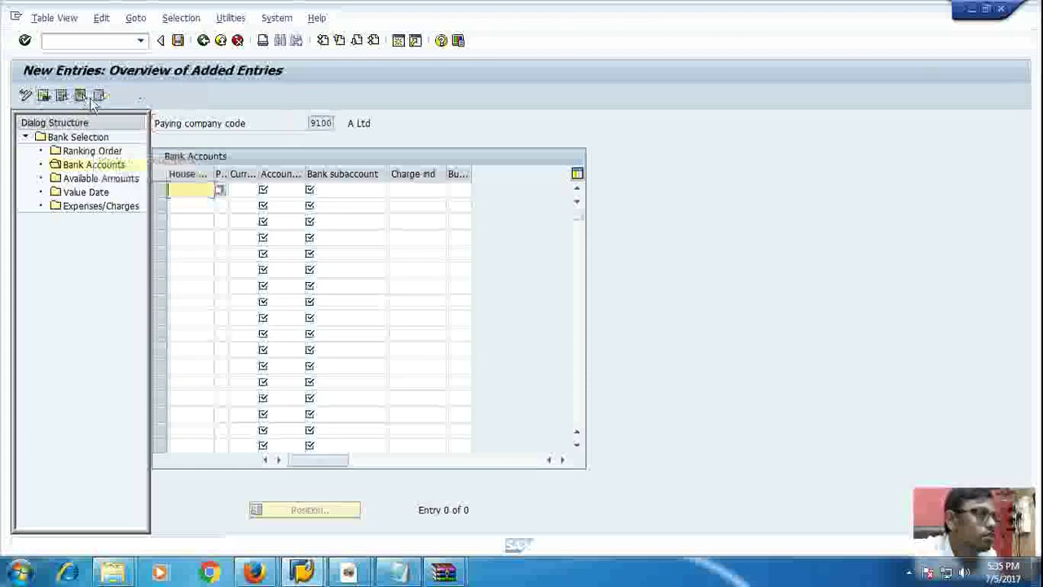
pyautogui.click(218, 189)
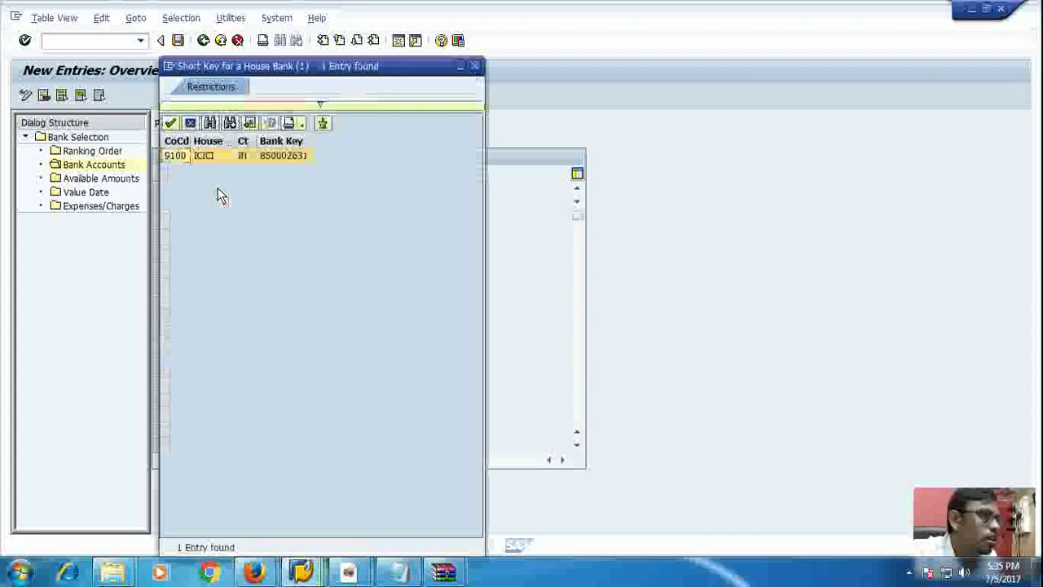
pyautogui.doubleClick(173, 155)
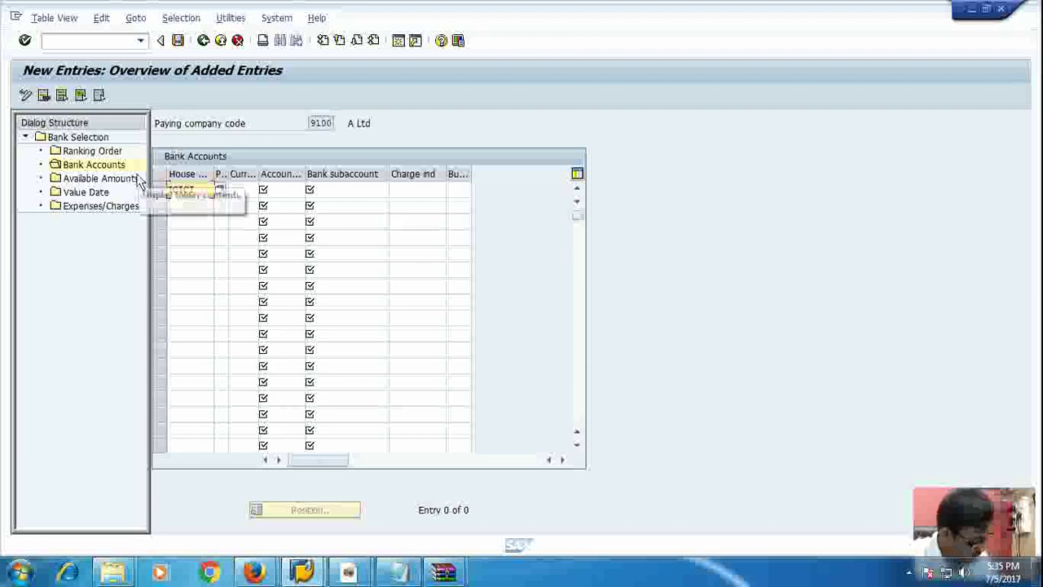
pyautogui.click(224, 191)
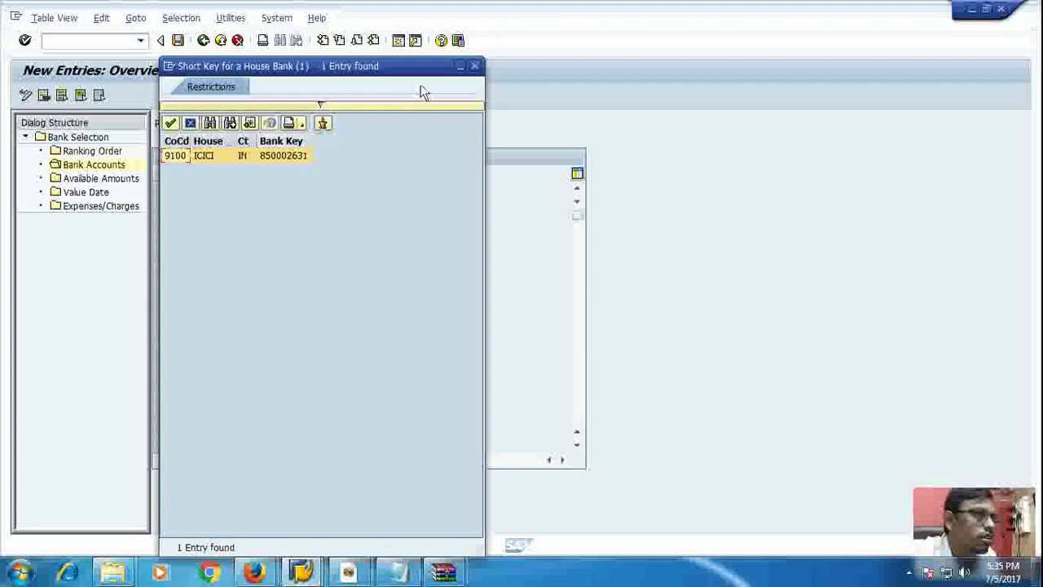
pyautogui.click(474, 66)
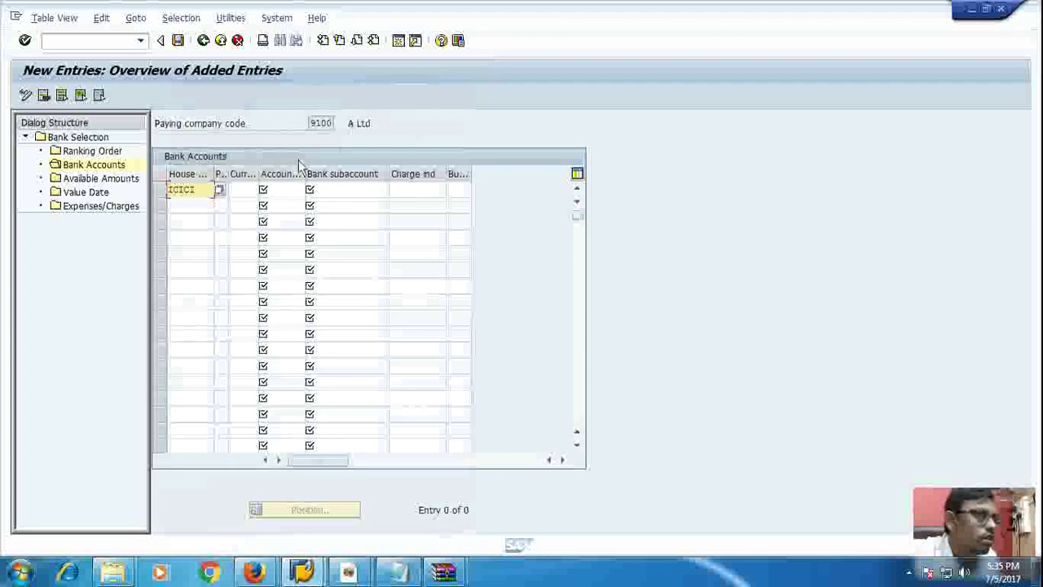
# Set payment method P (Bank Transfer code) for the new ICICI bank account entry
pyautogui.click(220, 204)
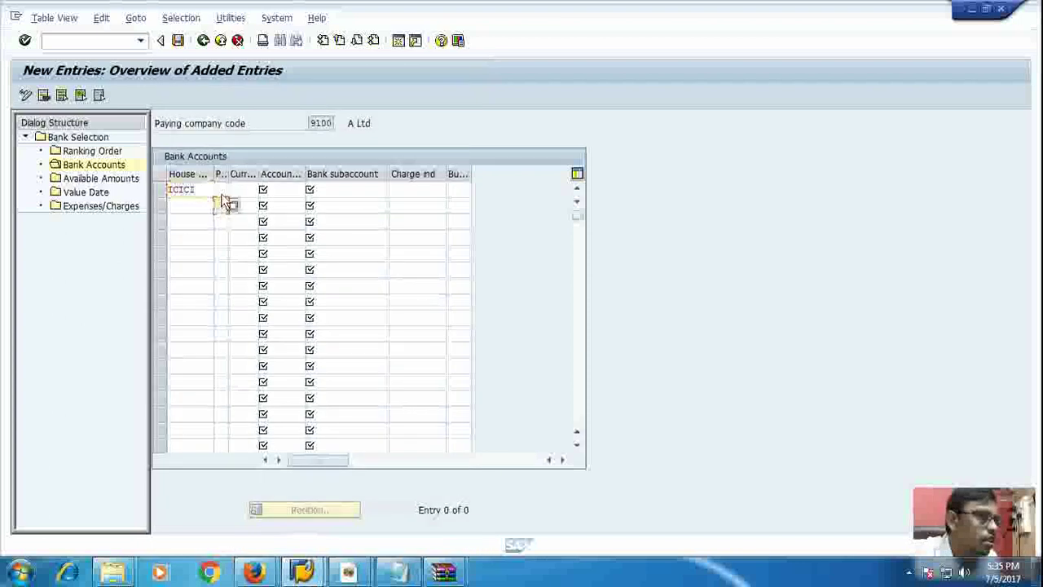
pyautogui.click(228, 190)
pyautogui.click(232, 193)
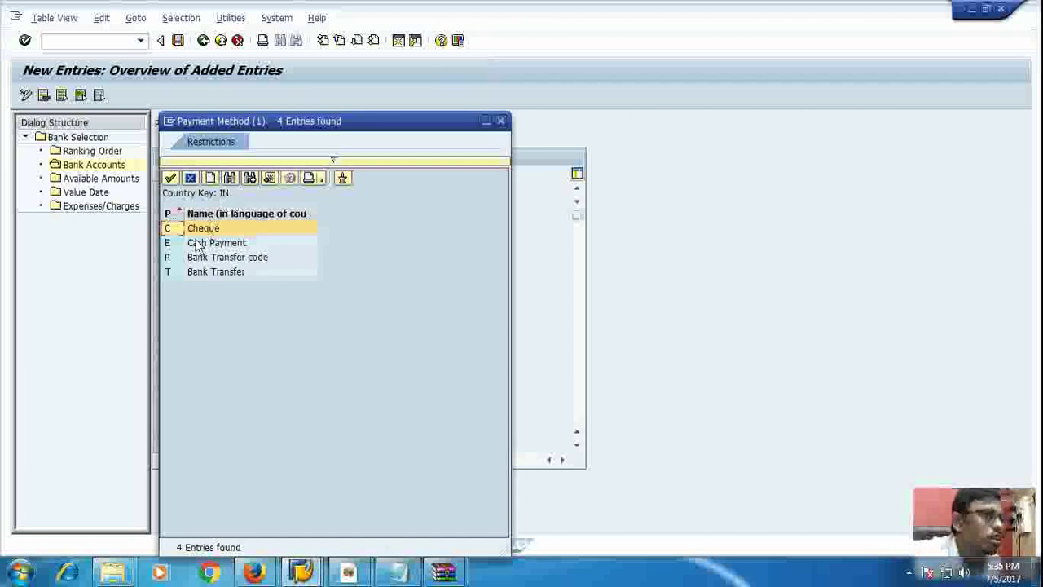
pyautogui.click(171, 258)
pyautogui.doubleClick(173, 257)
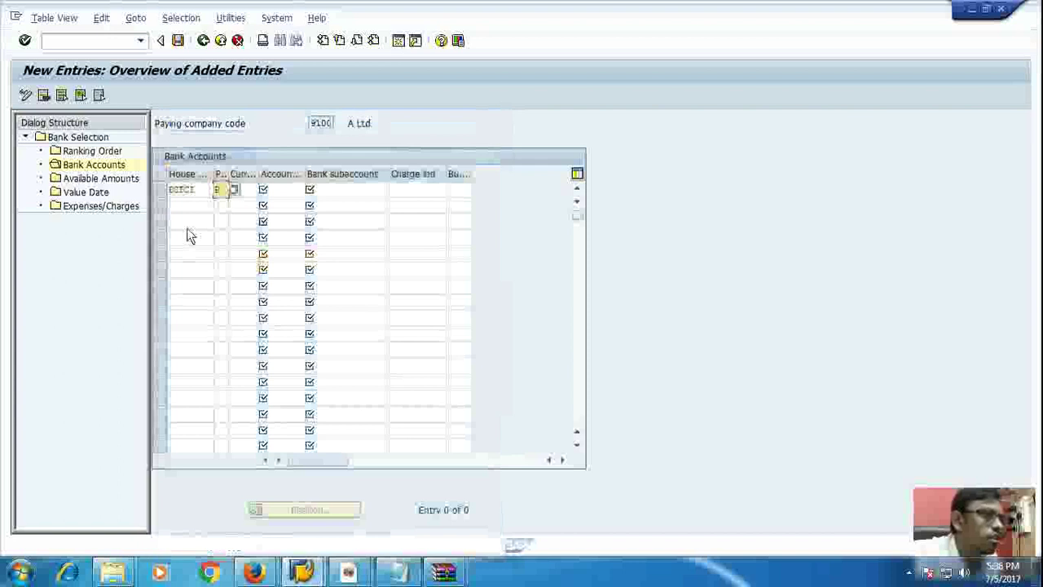
# Set the currency to INR (Indian Rupee) for the new ICICI entry with payment method P
pyautogui.click(242, 192)
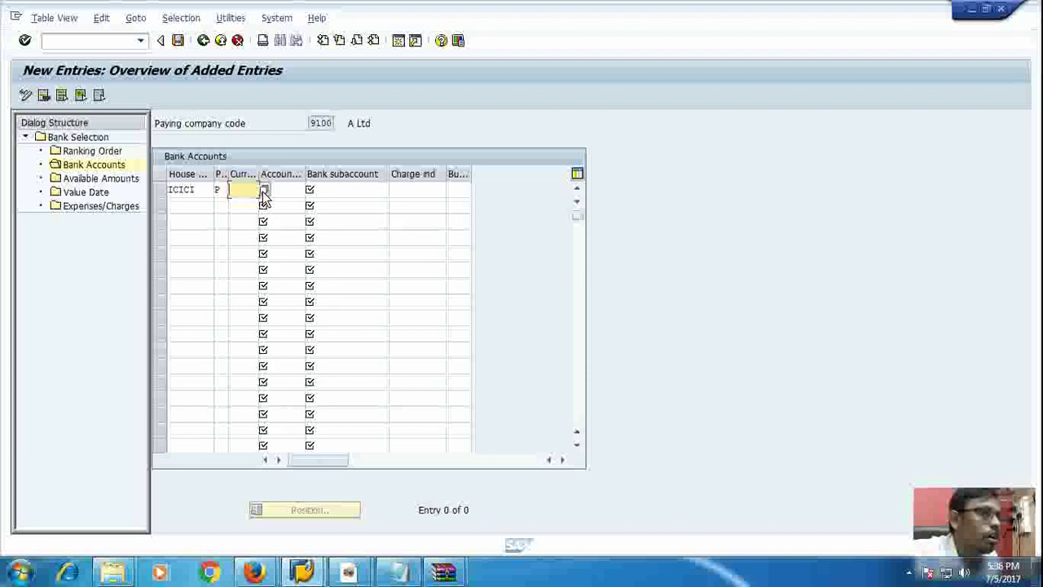
pyautogui.click(263, 191)
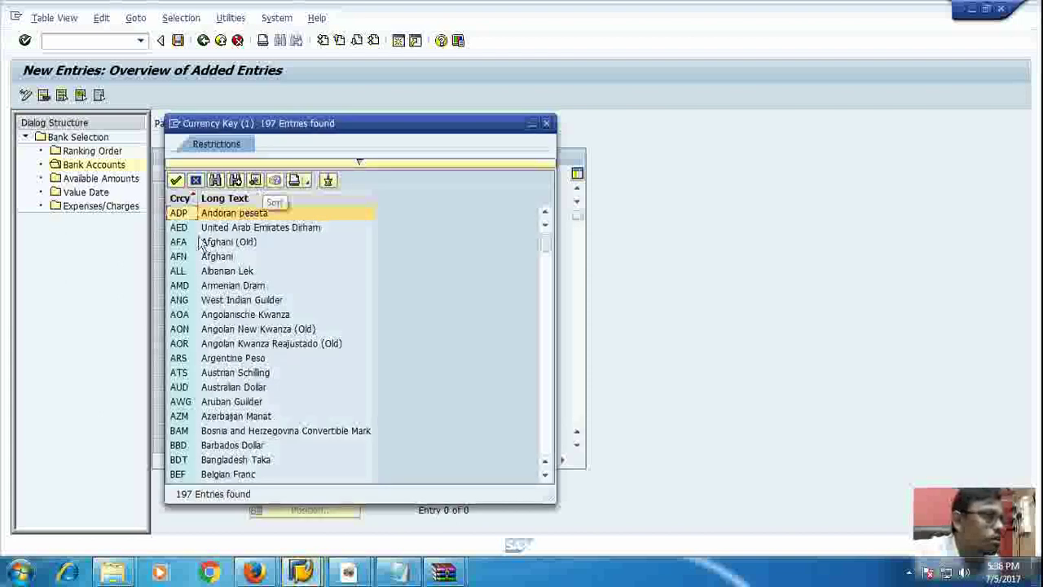
pyautogui.scroll(-1, 196, 261)
pyautogui.scroll(-20, 195, 261)
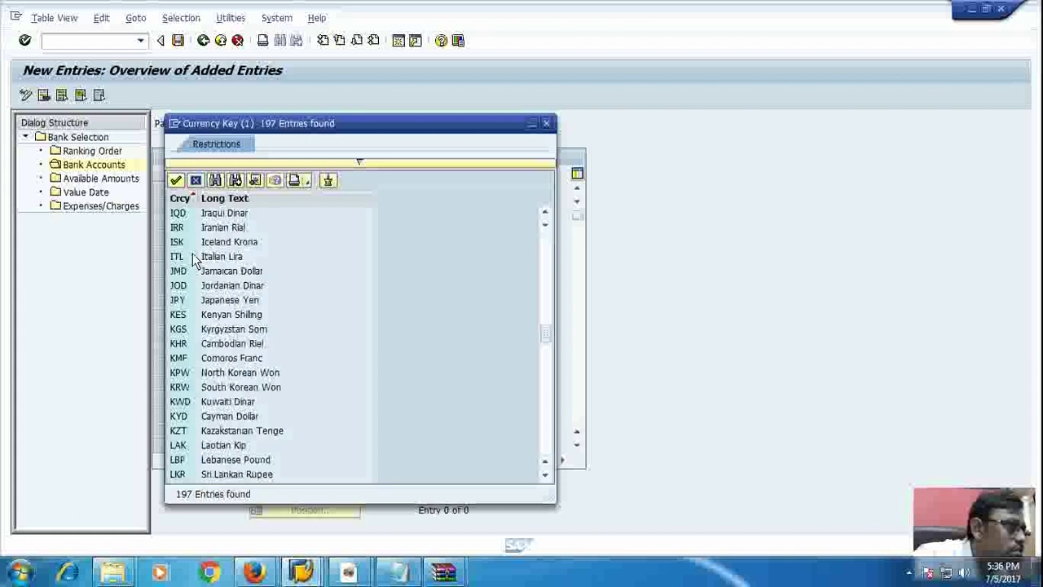
pyautogui.scroll(-5, 196, 261)
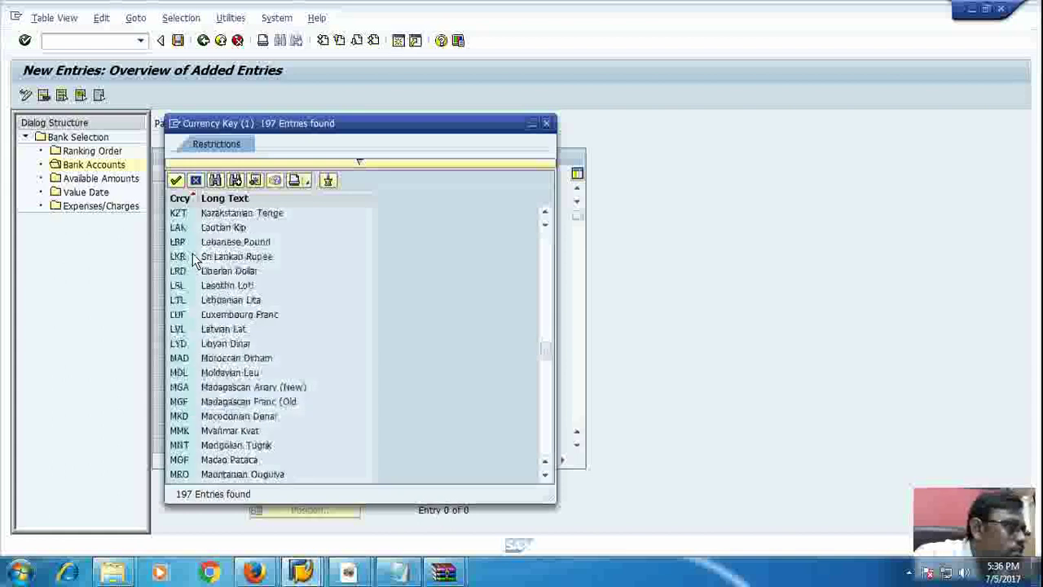
pyautogui.scroll(-6, 195, 261)
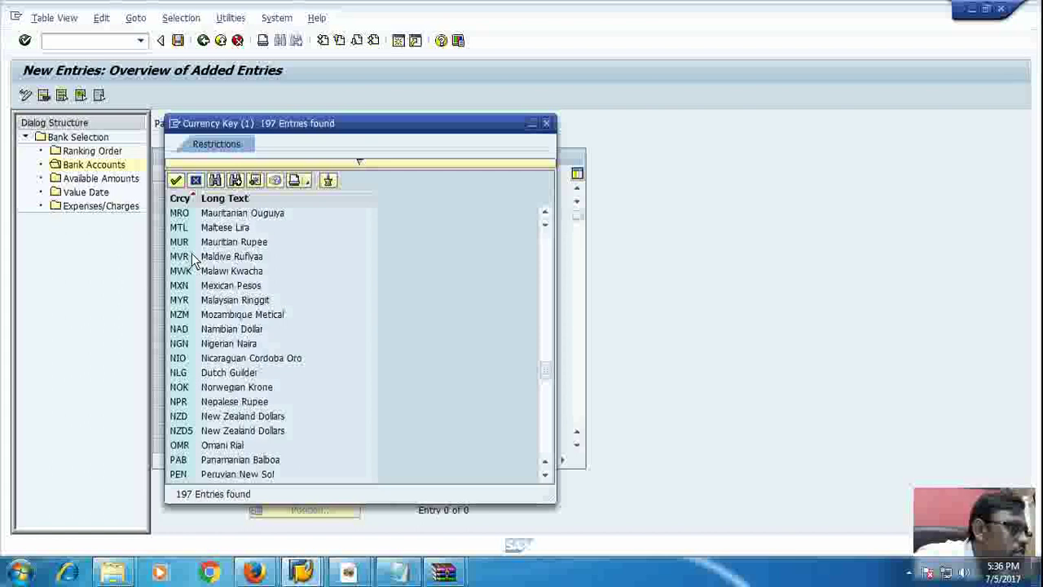
pyautogui.scroll(-15, 196, 260)
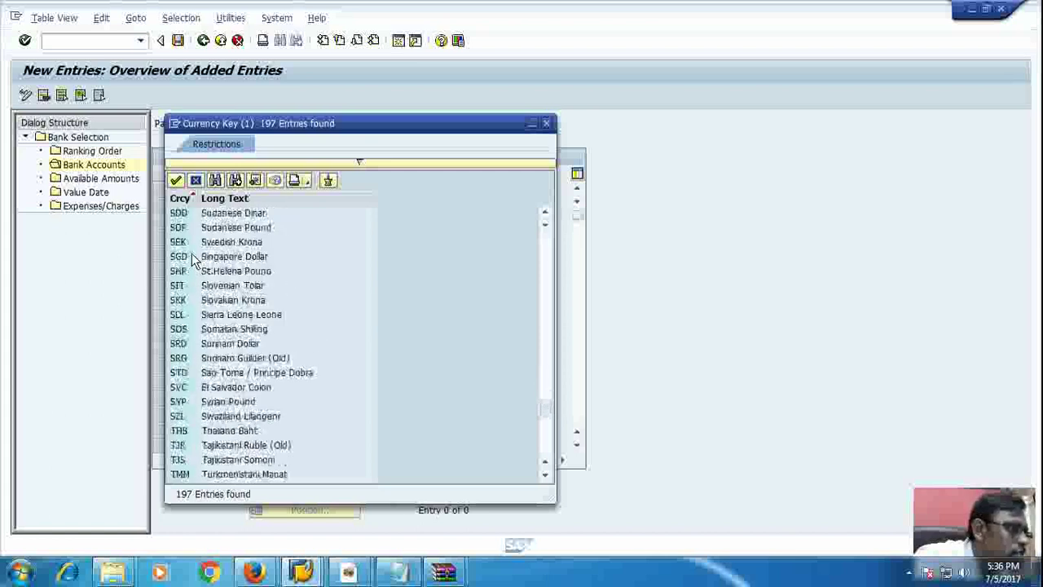
pyautogui.scroll(-5, 194, 259)
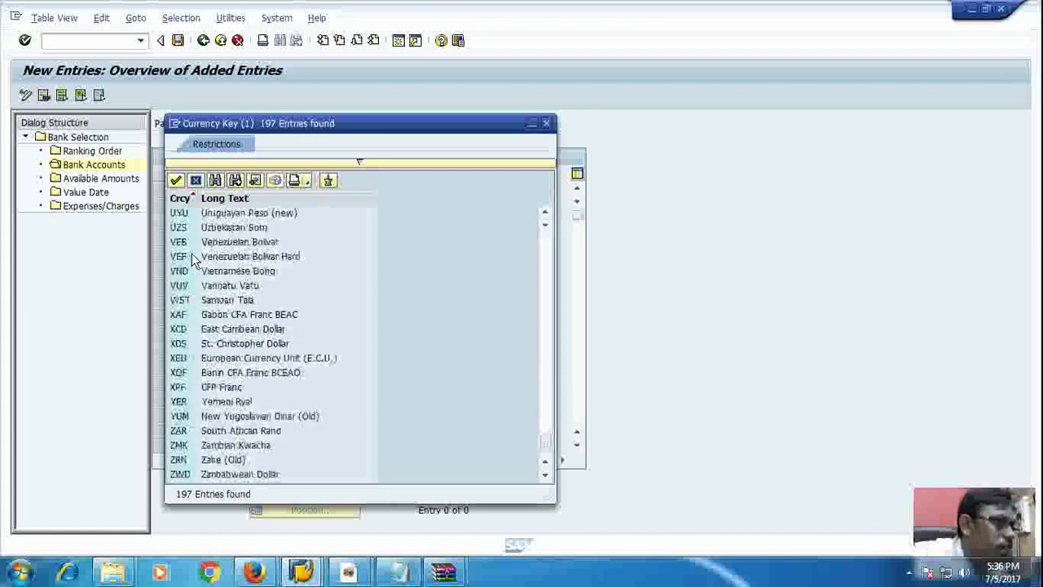
pyautogui.scroll(20, 194, 259)
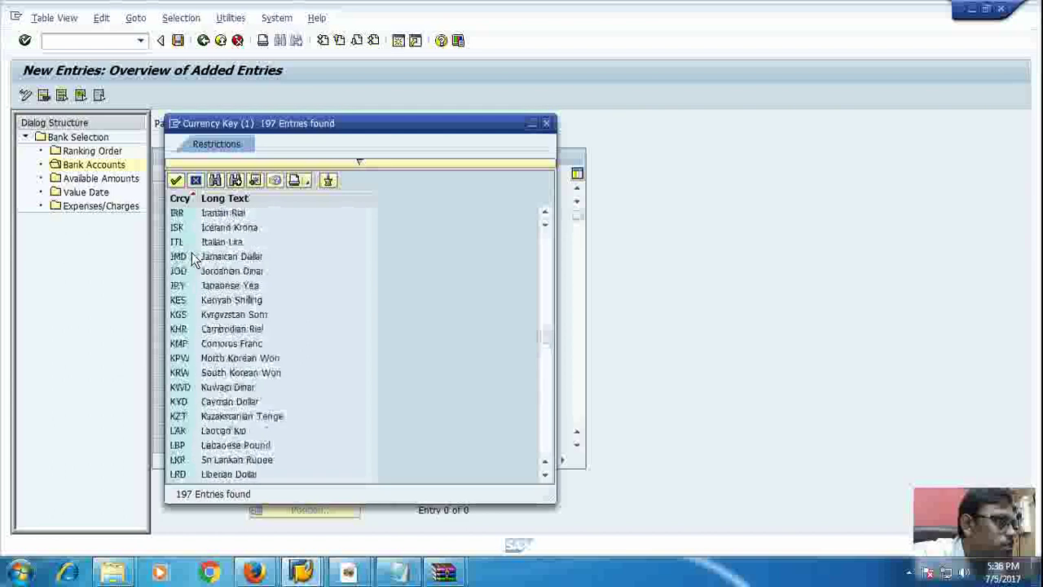
pyautogui.scroll(8, 194, 260)
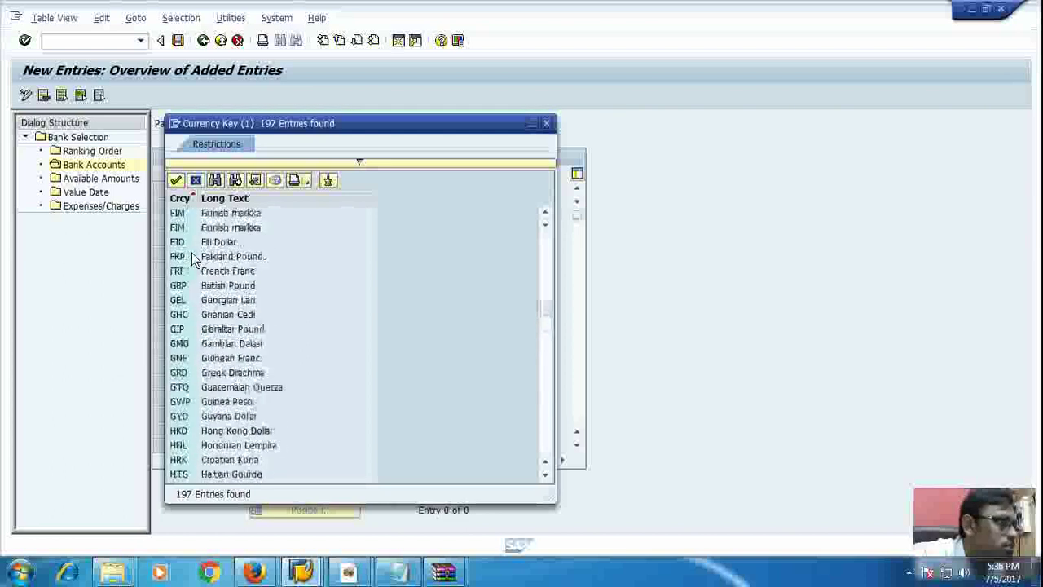
pyautogui.scroll(19, 194, 259)
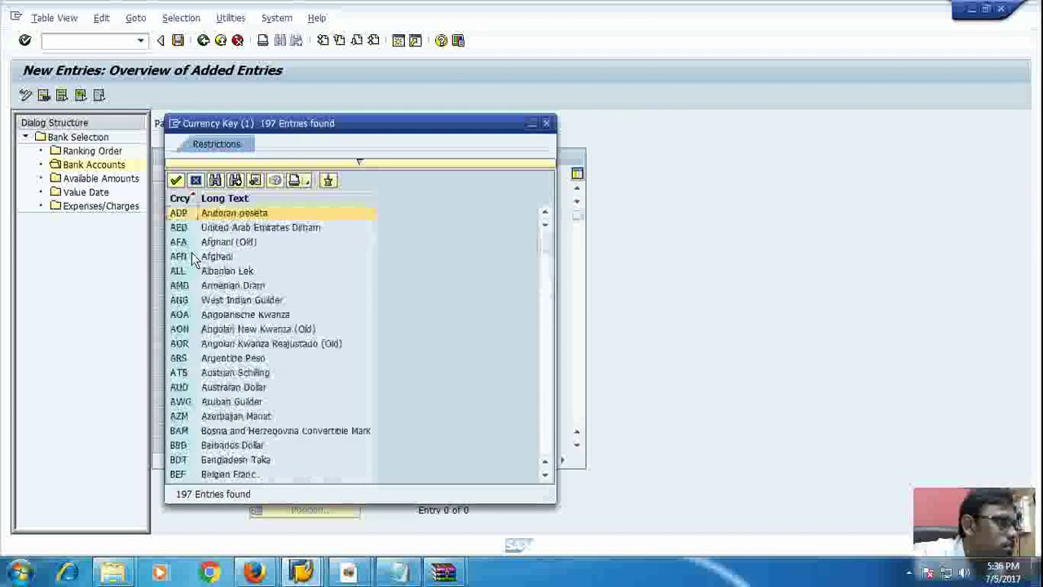
pyautogui.scroll(-2, 197, 253)
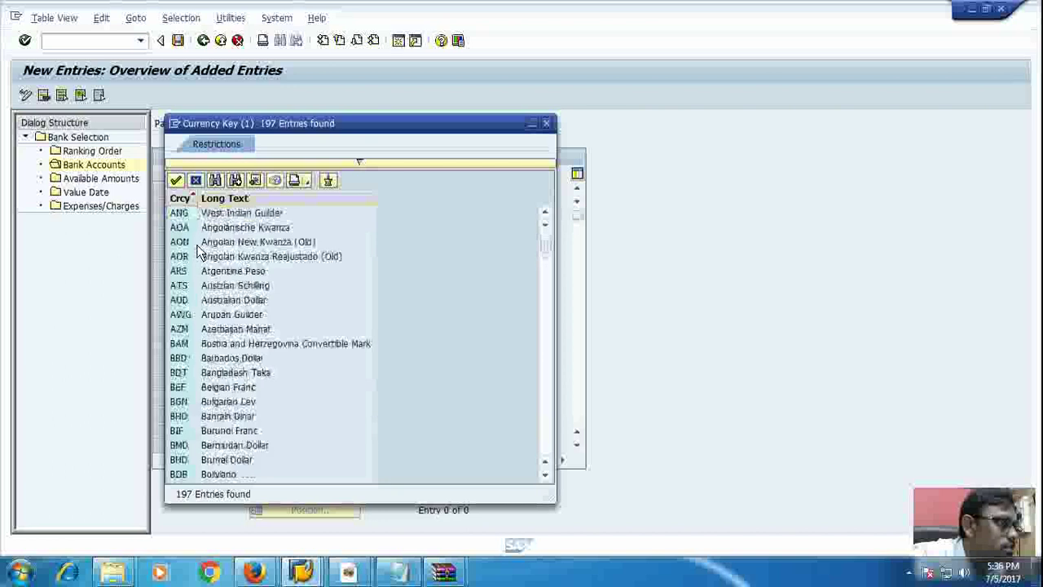
pyautogui.scroll(-4, 197, 252)
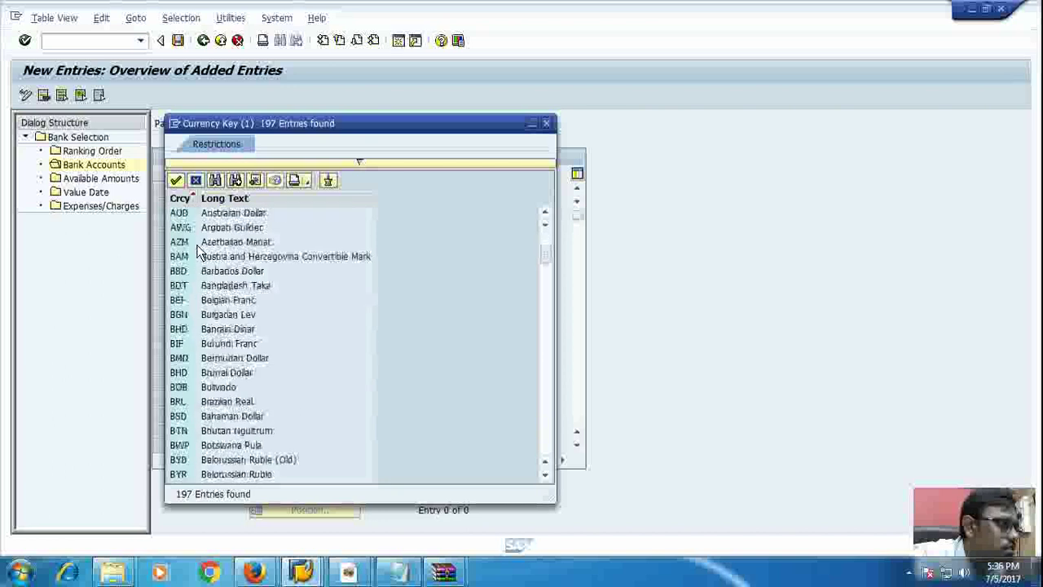
pyautogui.scroll(-3, 198, 253)
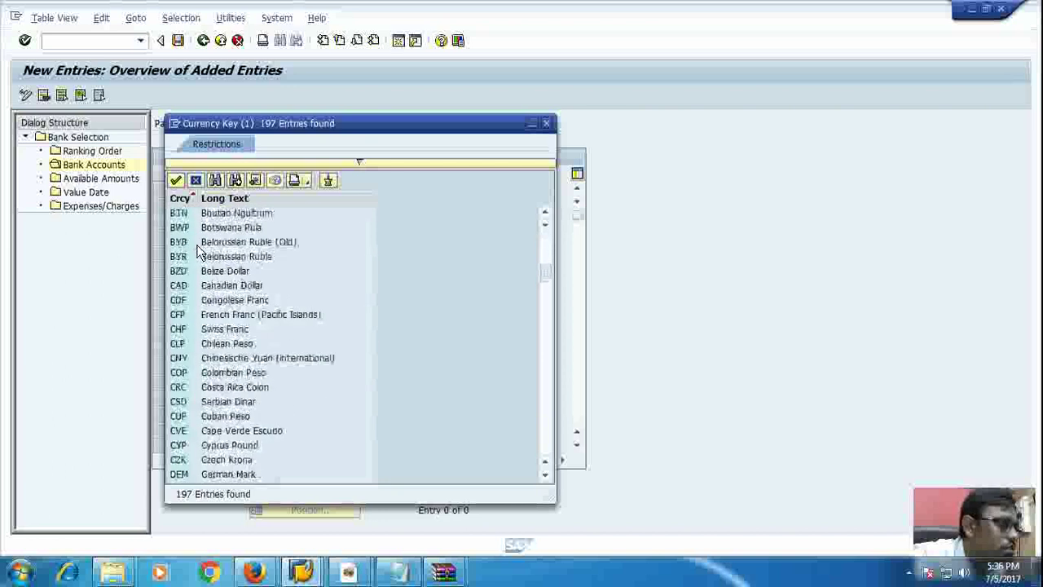
pyautogui.scroll(-6, 196, 246)
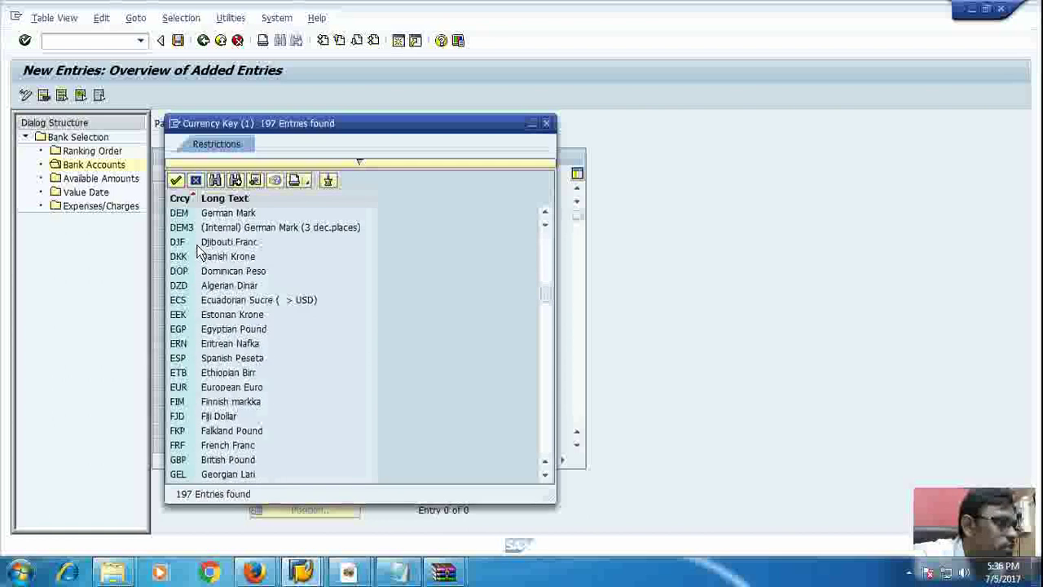
pyautogui.scroll(-4, 196, 245)
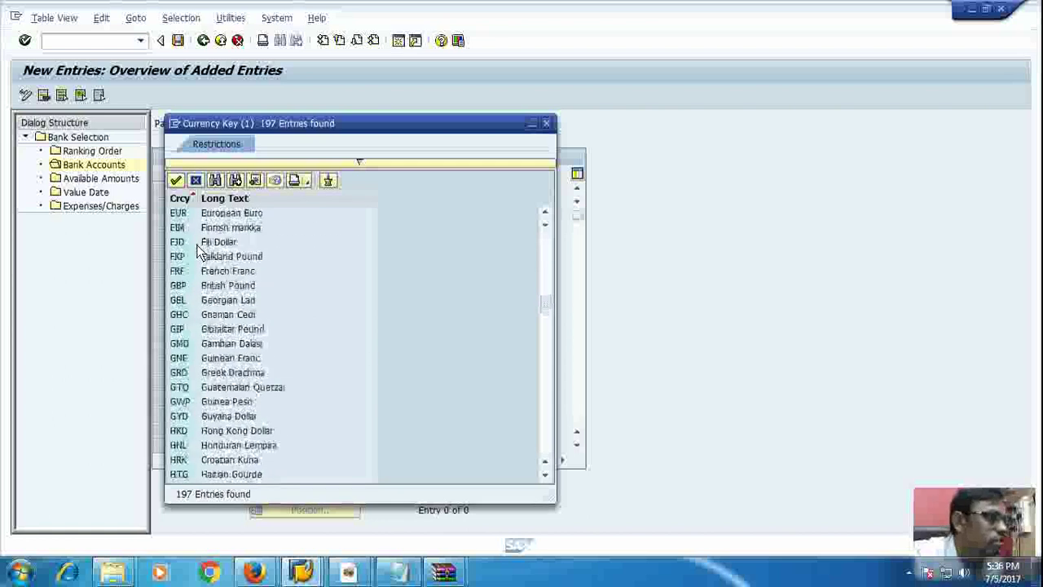
pyautogui.scroll(-2, 197, 244)
pyautogui.scroll(-1, 197, 250)
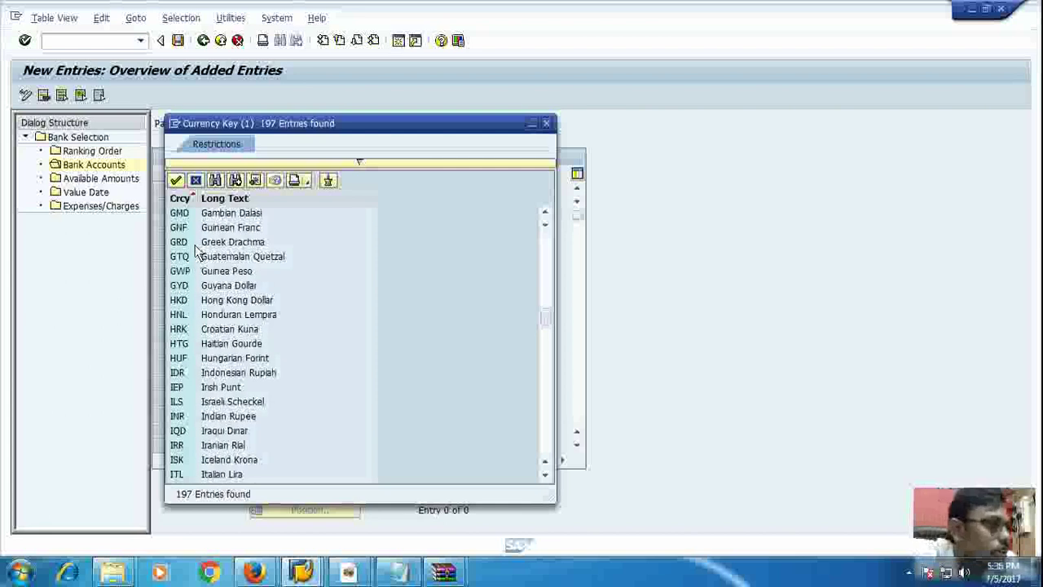
pyautogui.click(178, 417)
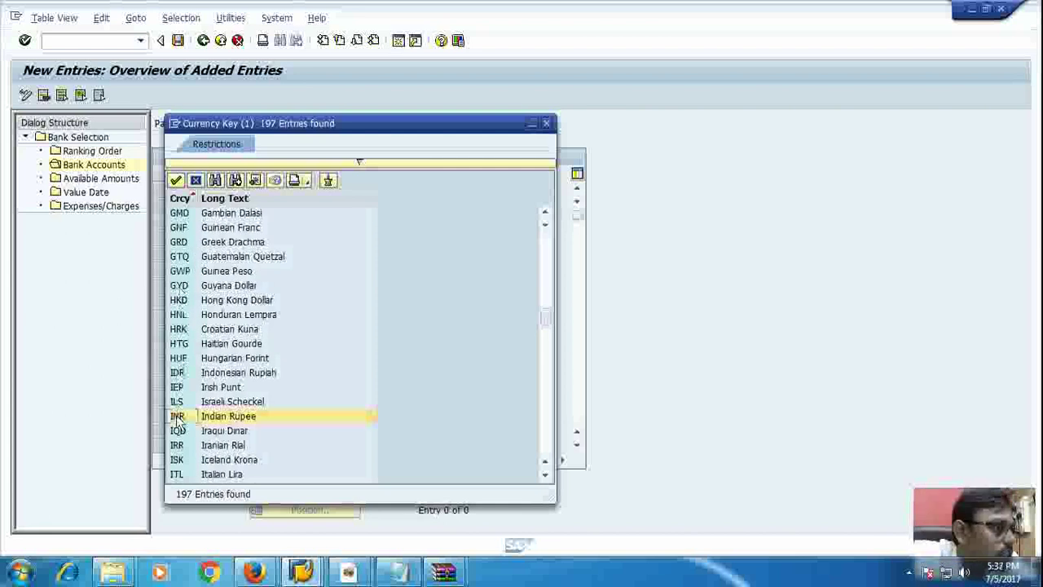
pyautogui.click(178, 416)
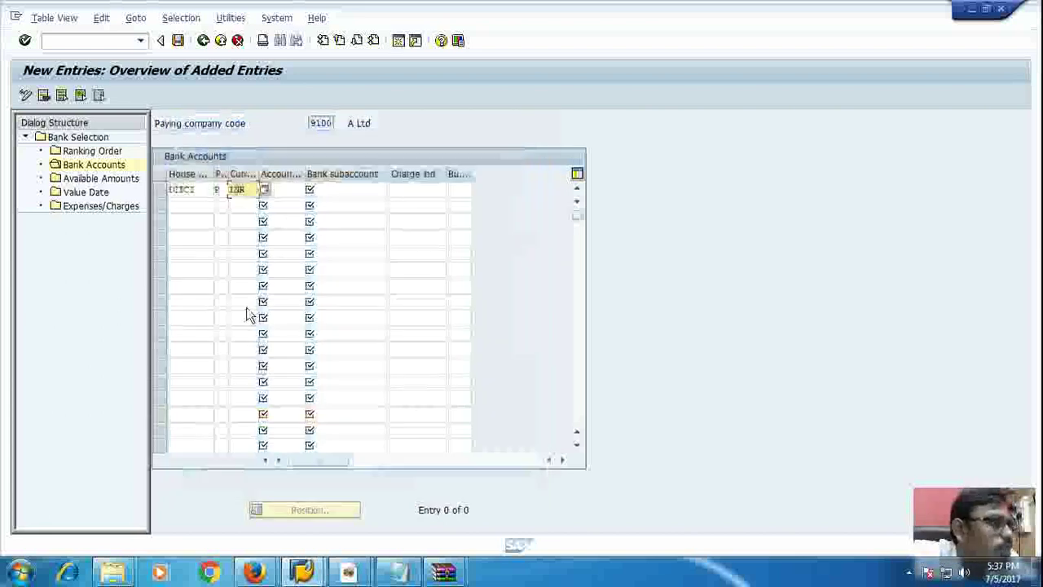
# Set the account ID of the ICICI payment method P entry to CIO (check issued out)
pyautogui.click(312, 192)
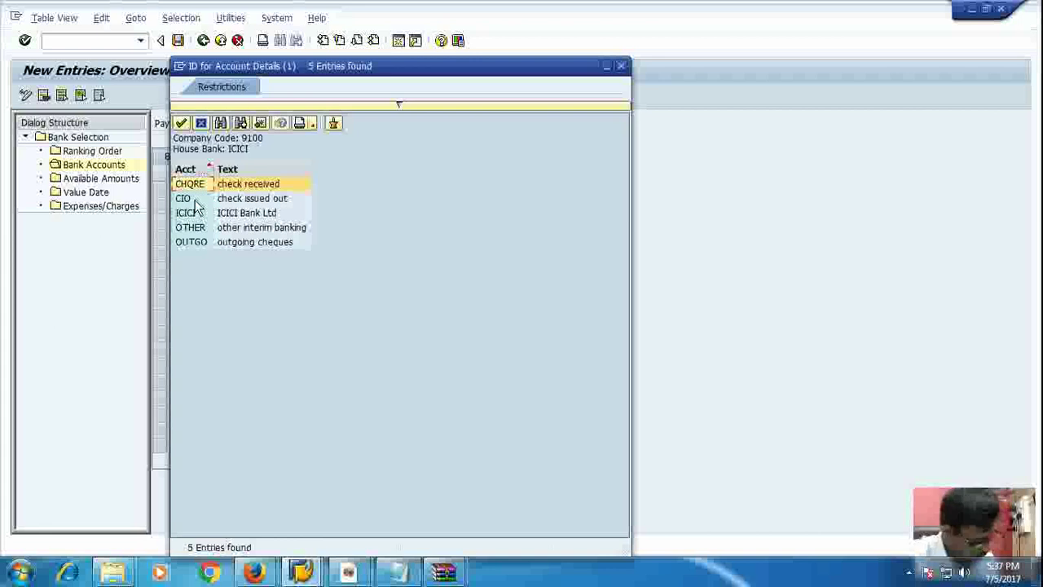
pyautogui.doubleClick(189, 199)
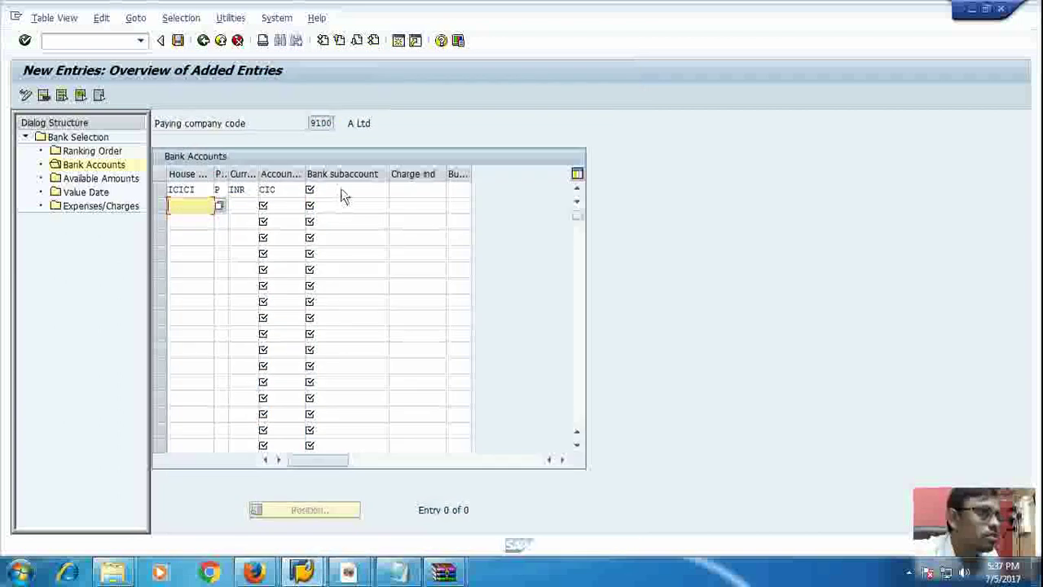
pyautogui.click(342, 190)
pyautogui.click(393, 192)
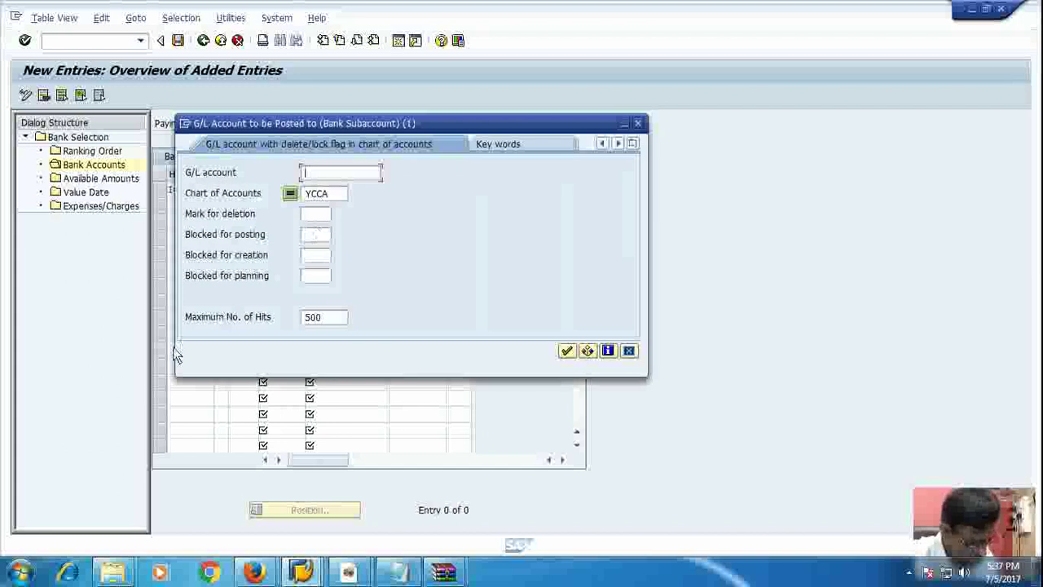
pyautogui.click(639, 125)
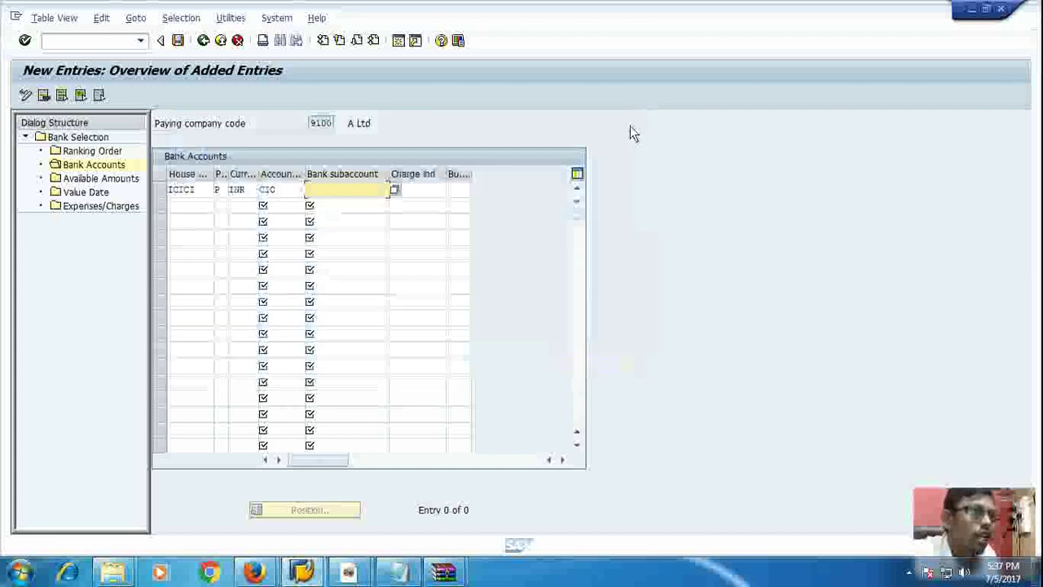
pyautogui.press('Return')
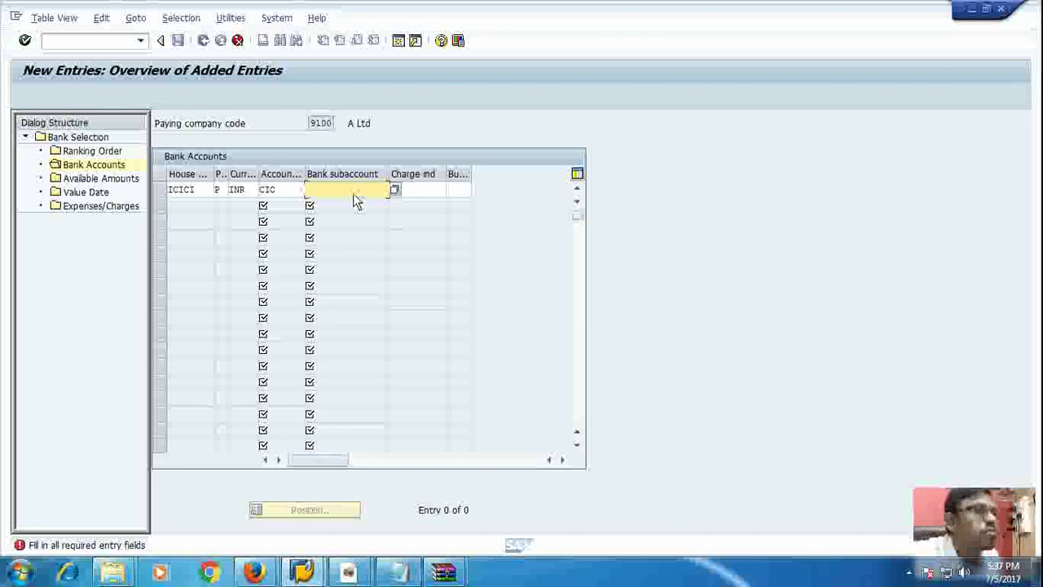
# Set the bank subaccount of the ICICI payment method P entry to G/L account 111412
pyautogui.click(274, 191)
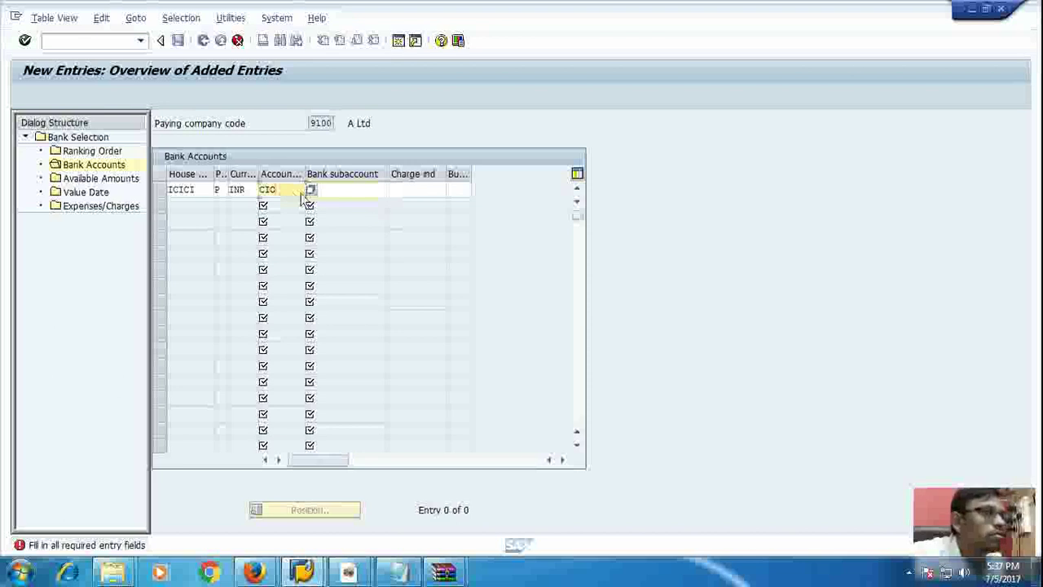
pyautogui.click(331, 194)
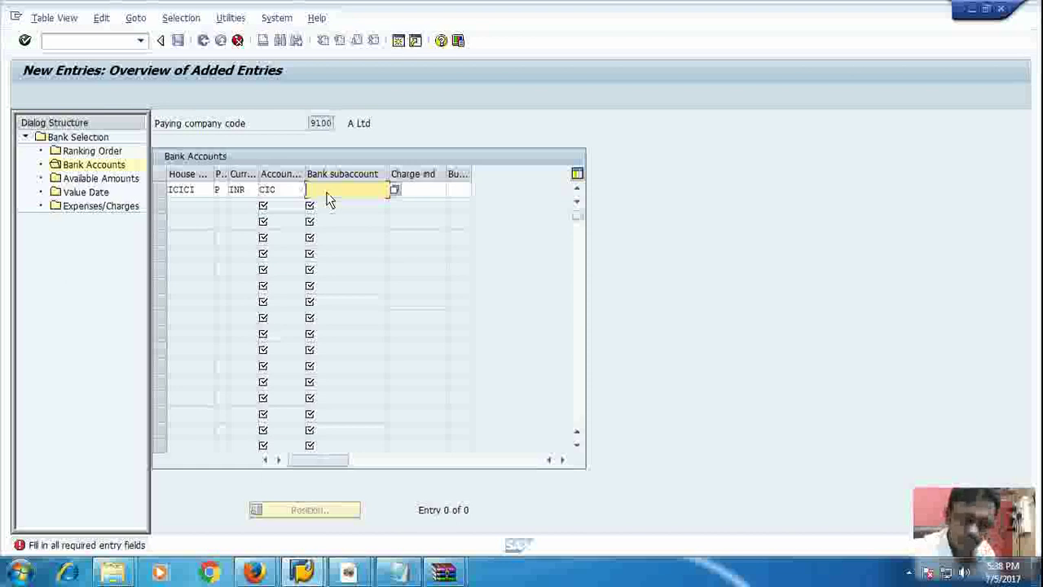
pyautogui.write('111')
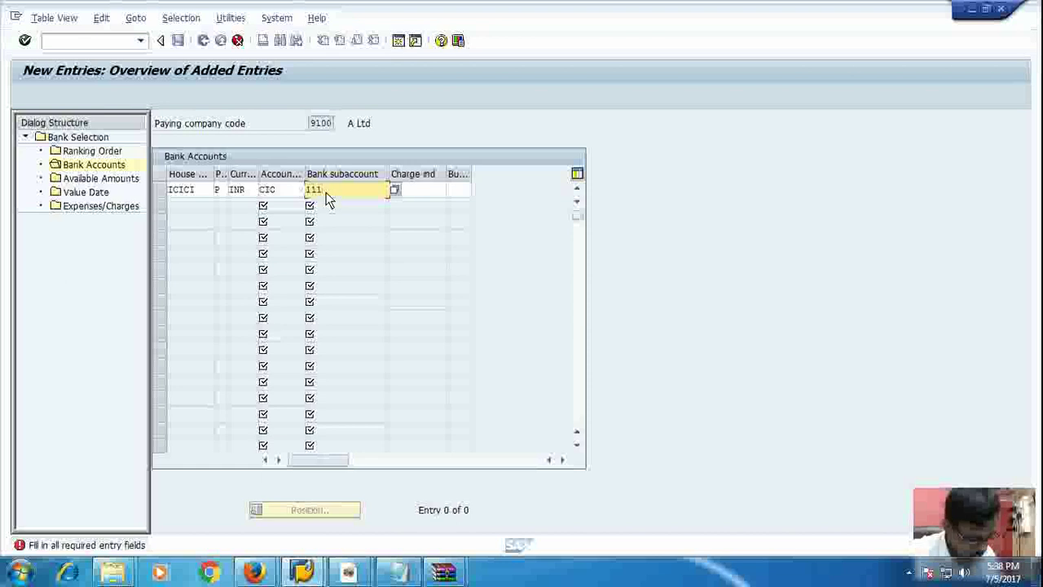
pyautogui.write('1')
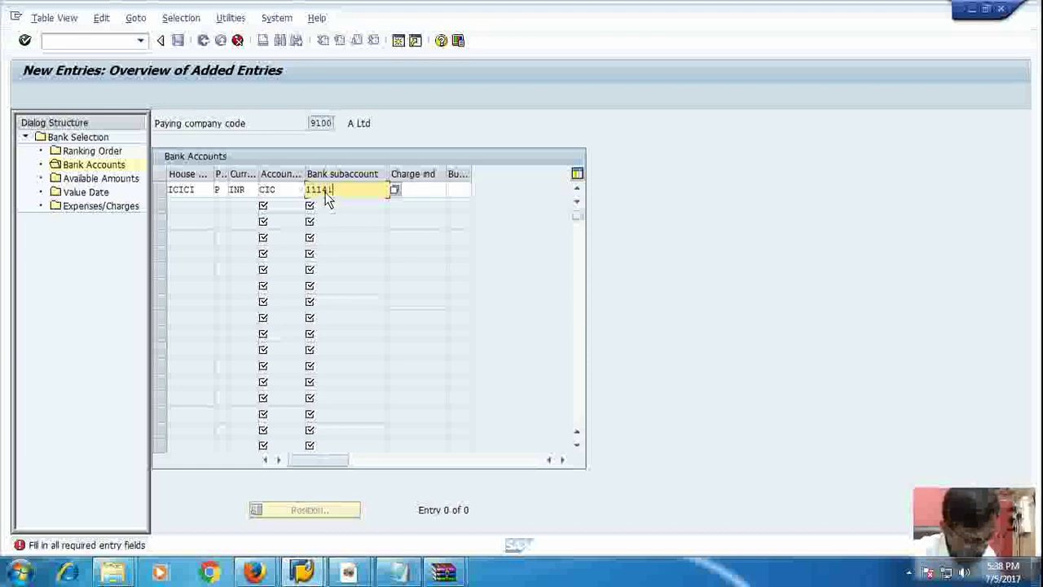
pyautogui.write('12')
pyautogui.press('Return')
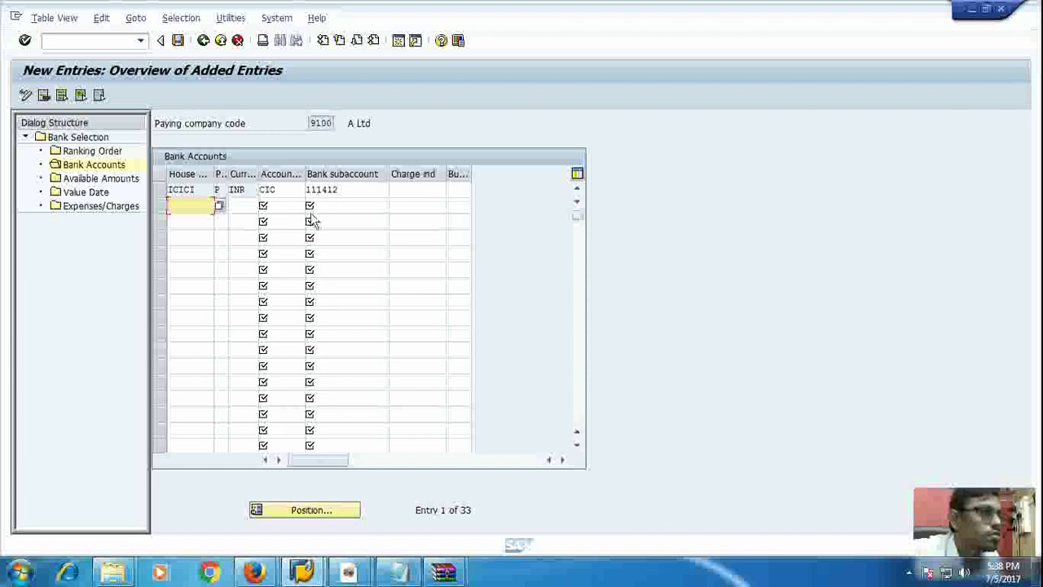
# Start a second bank account row with house bank ICICI and payment method C (Cheque)
pyautogui.click(220, 207)
pyautogui.doubleClick(180, 157)
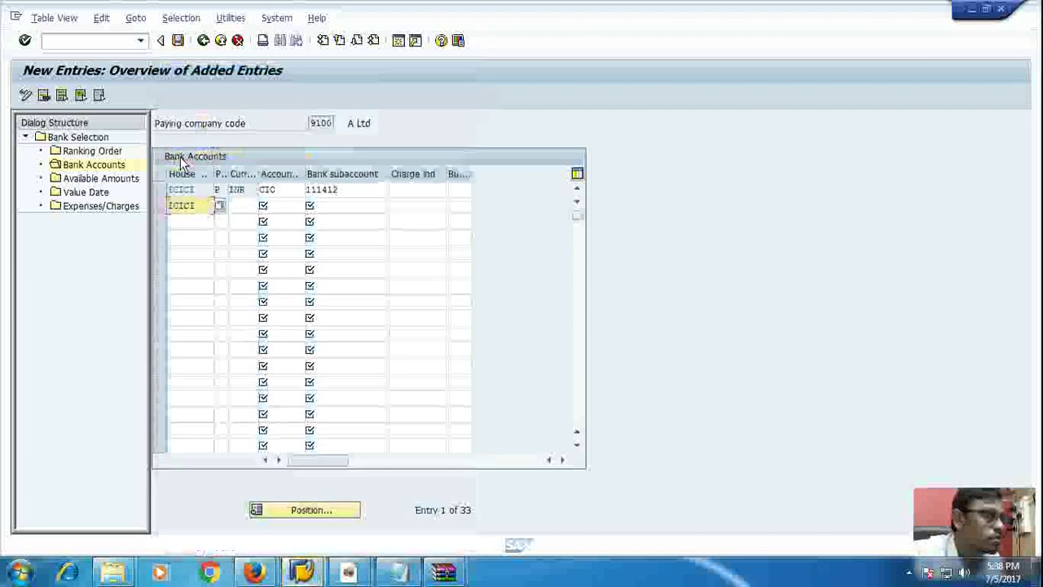
pyautogui.click(220, 207)
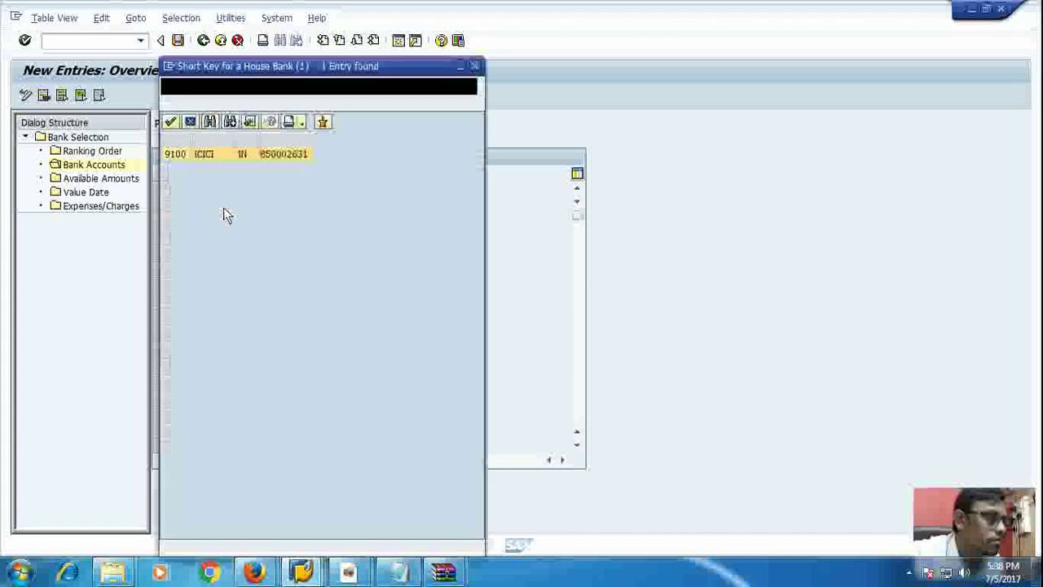
pyautogui.click(475, 66)
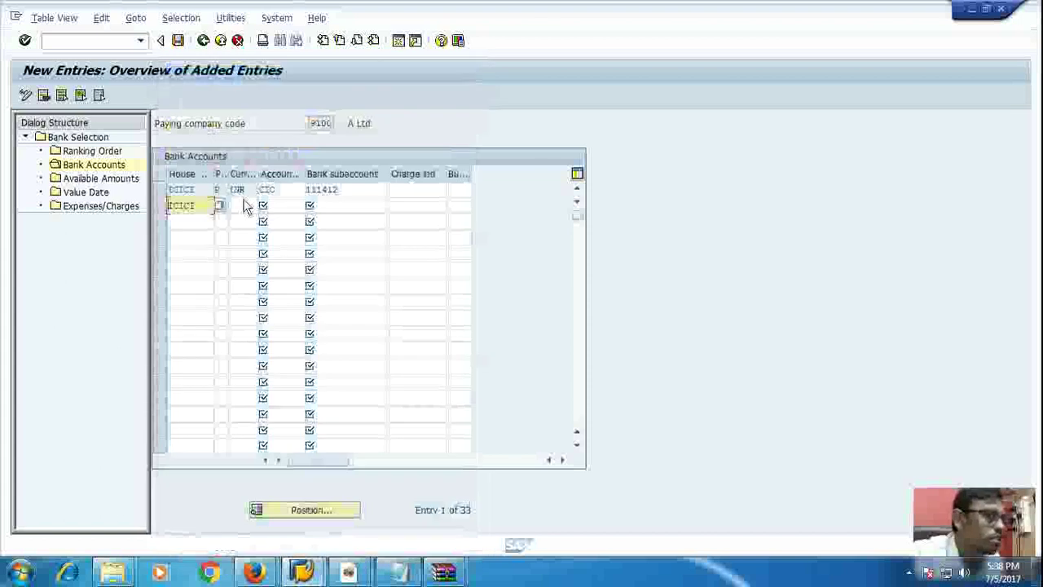
pyautogui.press('Tab')
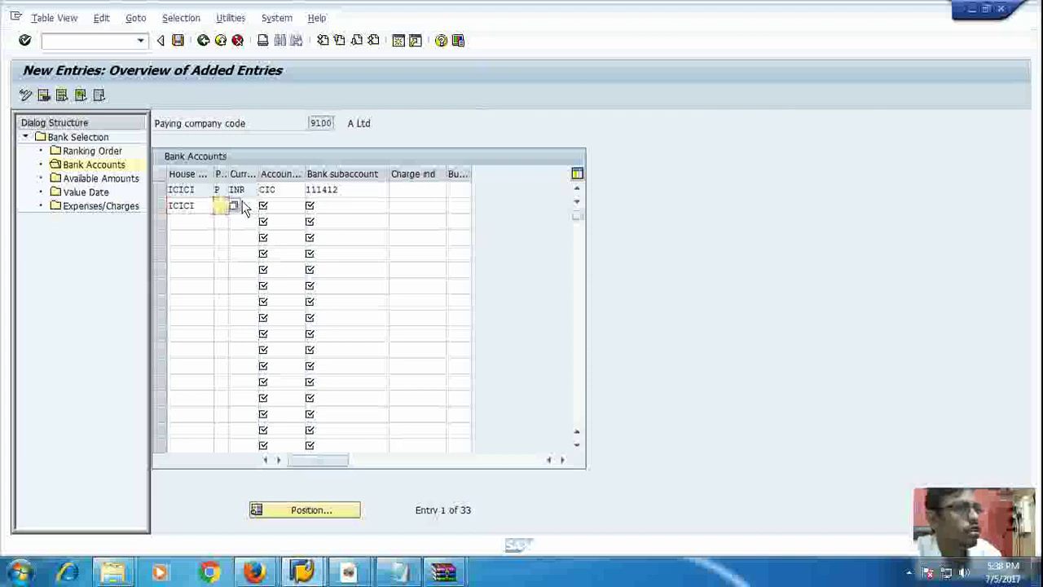
pyautogui.click(233, 207)
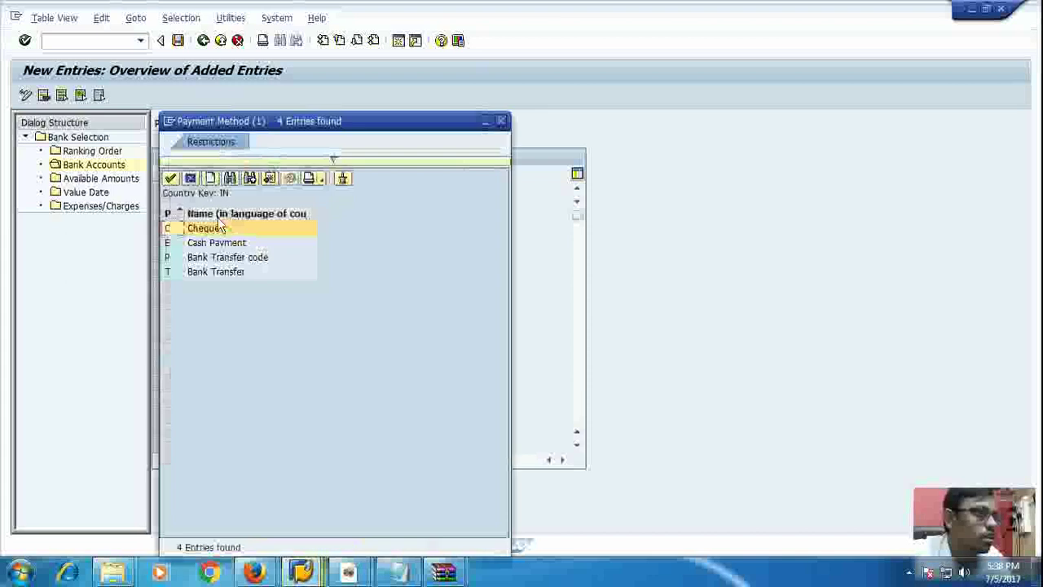
pyautogui.doubleClick(167, 230)
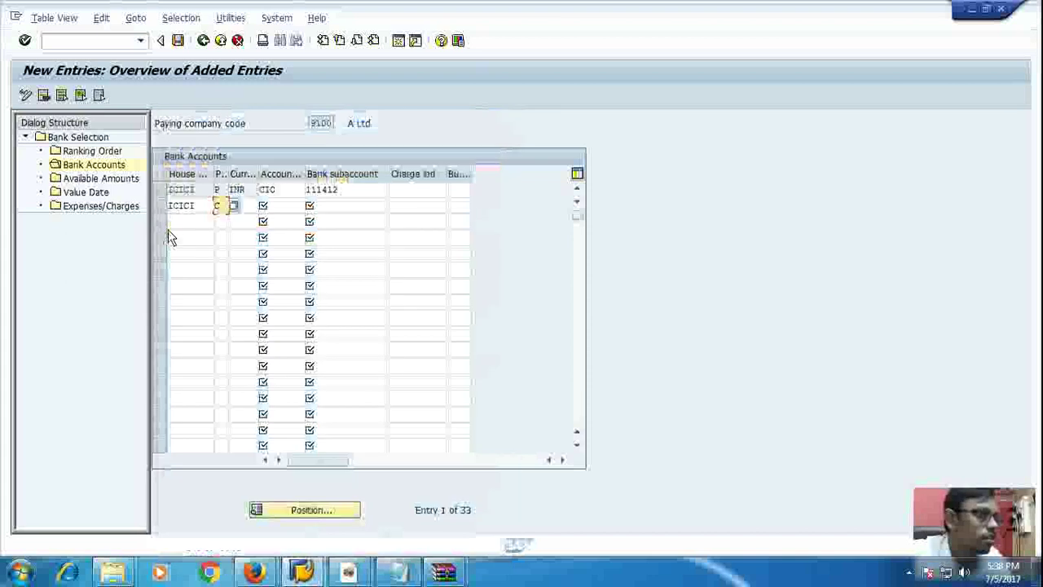
# Set the currency to INR (Indian Rupee) for the ICICI bank account row with payment method C
pyautogui.click(264, 206)
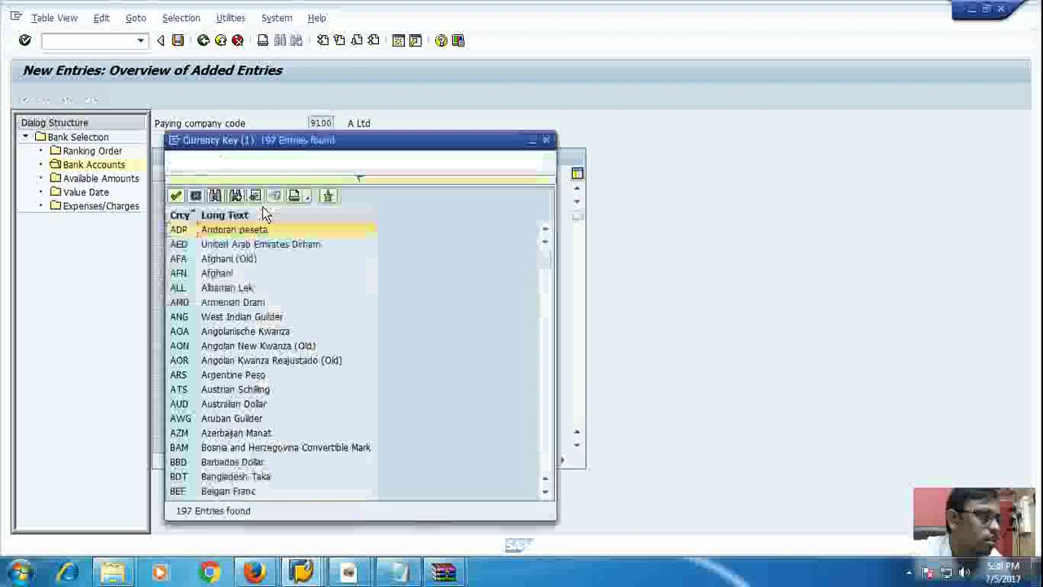
pyautogui.scroll(-4, 199, 277)
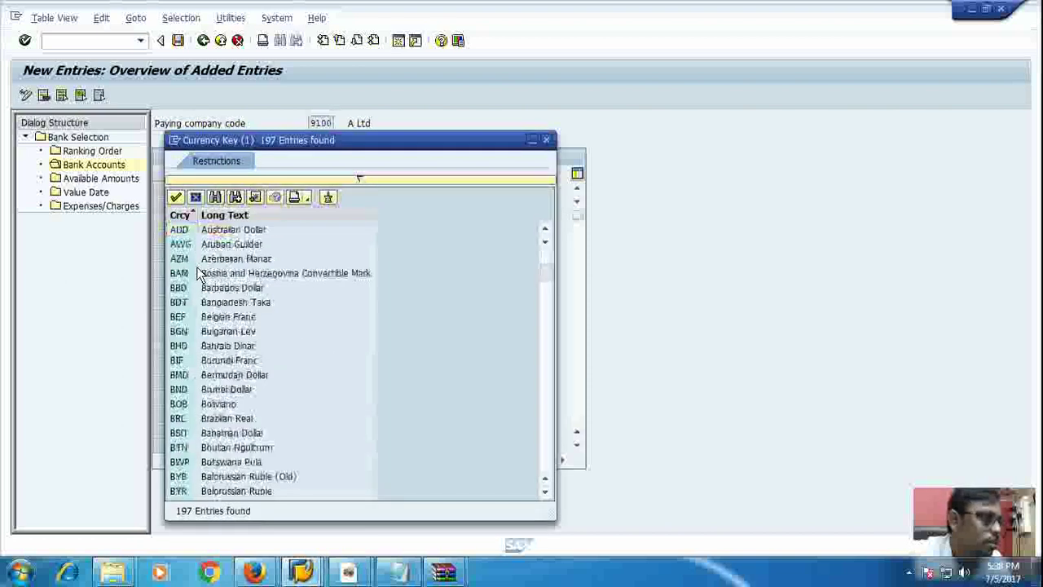
pyautogui.scroll(-7, 198, 276)
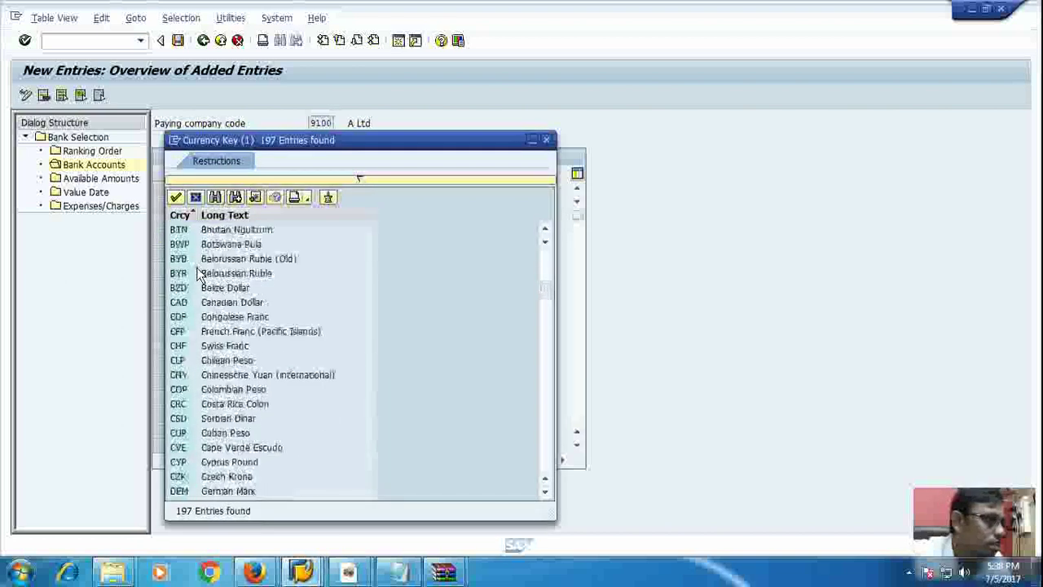
pyautogui.scroll(-3, 196, 274)
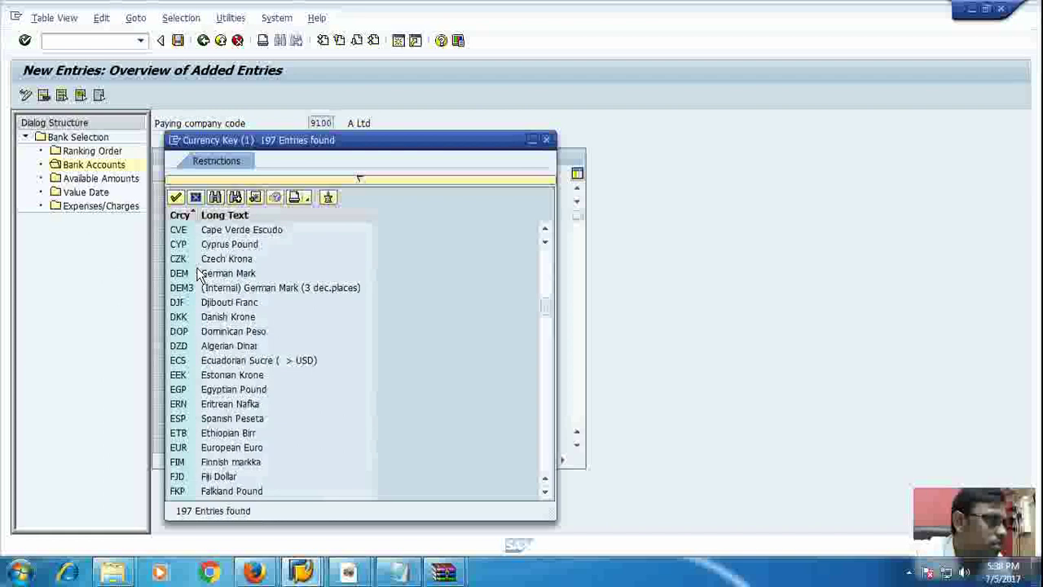
pyautogui.scroll(-5, 198, 276)
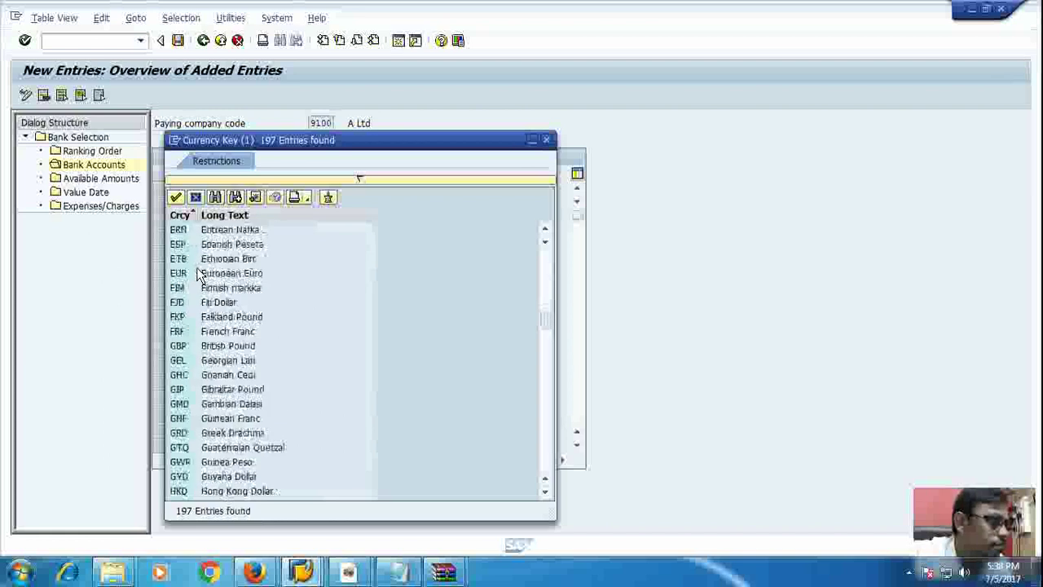
pyautogui.scroll(-3, 198, 275)
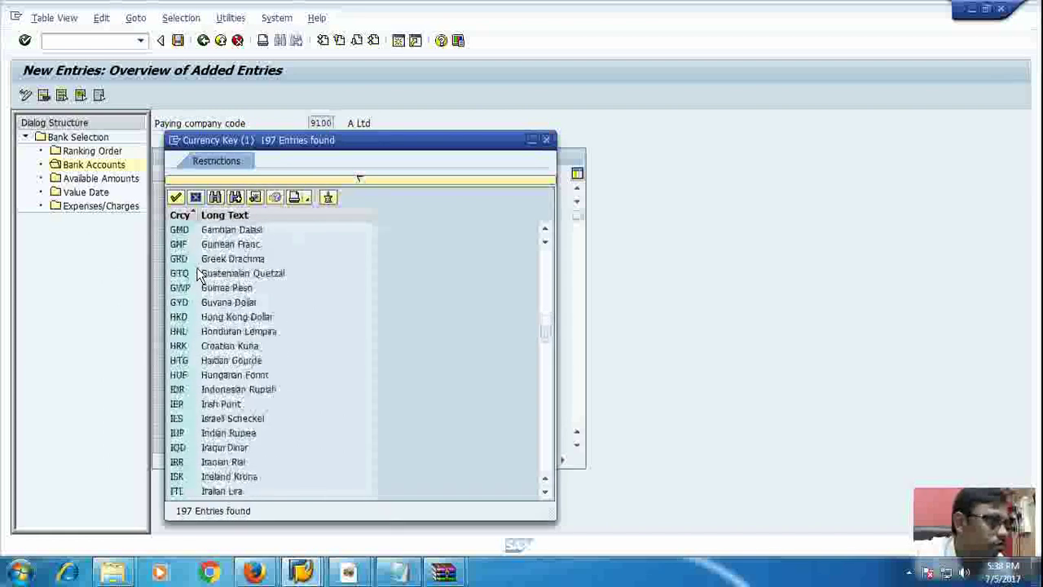
pyautogui.doubleClick(188, 432)
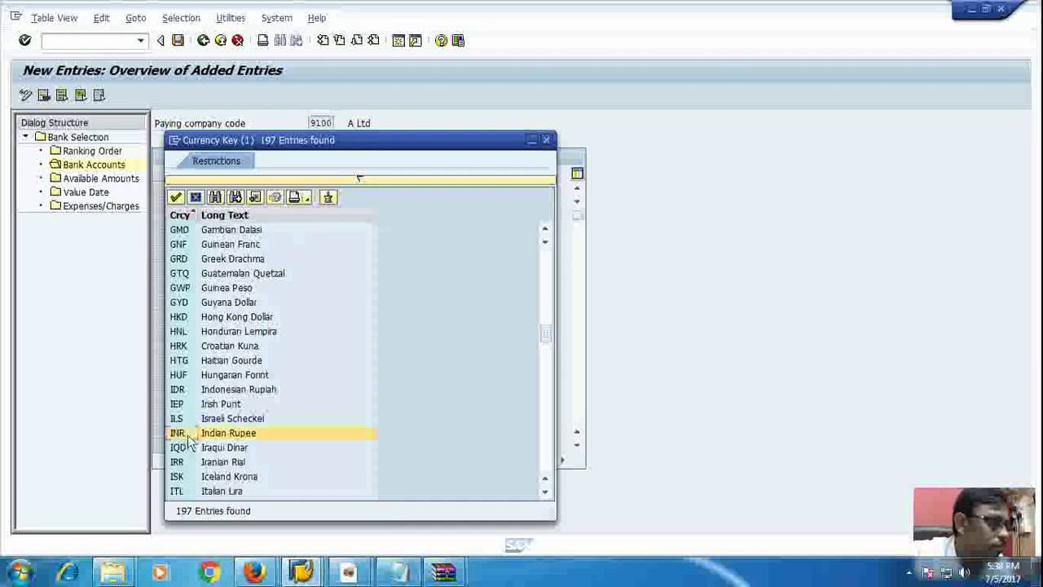
# Set the account ID of the ICICI payment method C row to OUTGO (outgoing cheques)
pyautogui.click(287, 205)
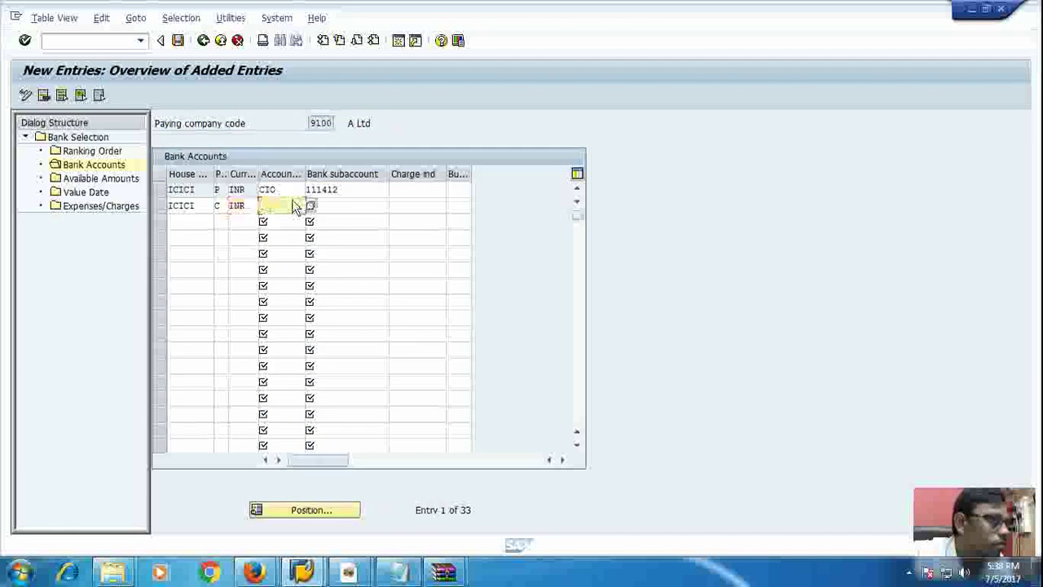
pyautogui.click(311, 207)
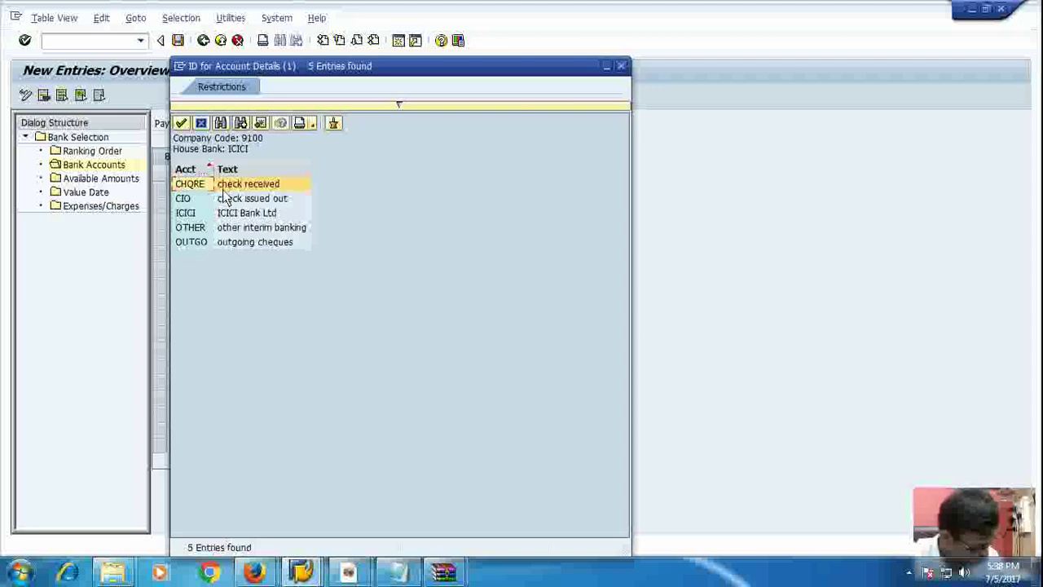
pyautogui.doubleClick(248, 243)
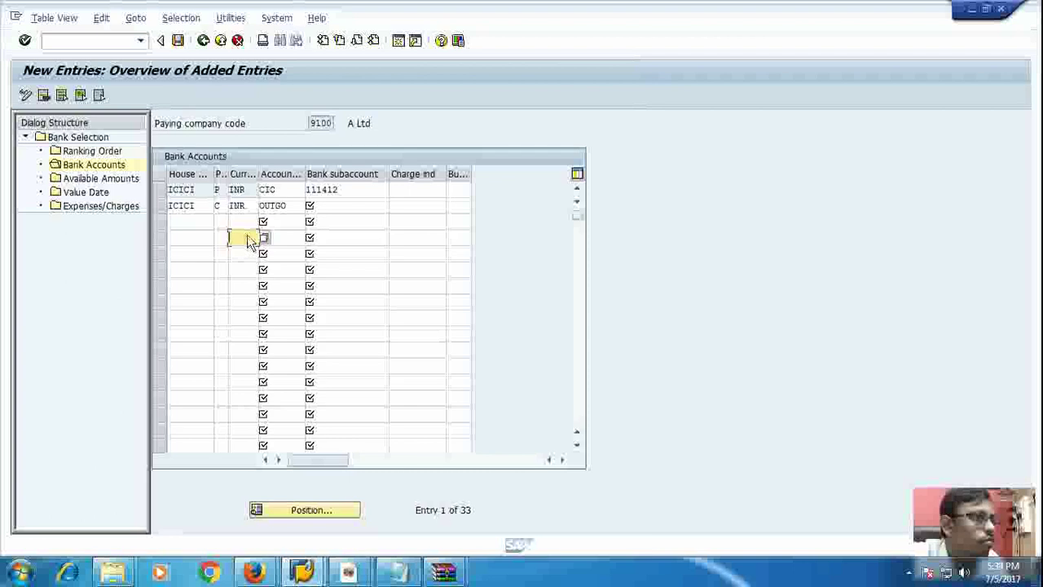
# Set the bank subaccount of the ICICI payment method C row to 111411 and save the bank account entries
pyautogui.click(324, 209)
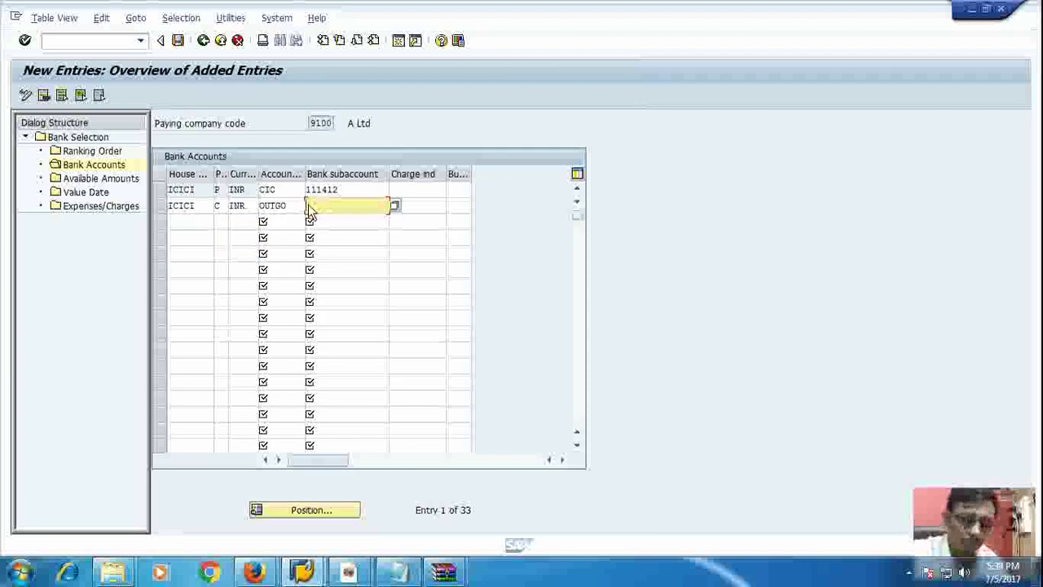
pyautogui.write('11')
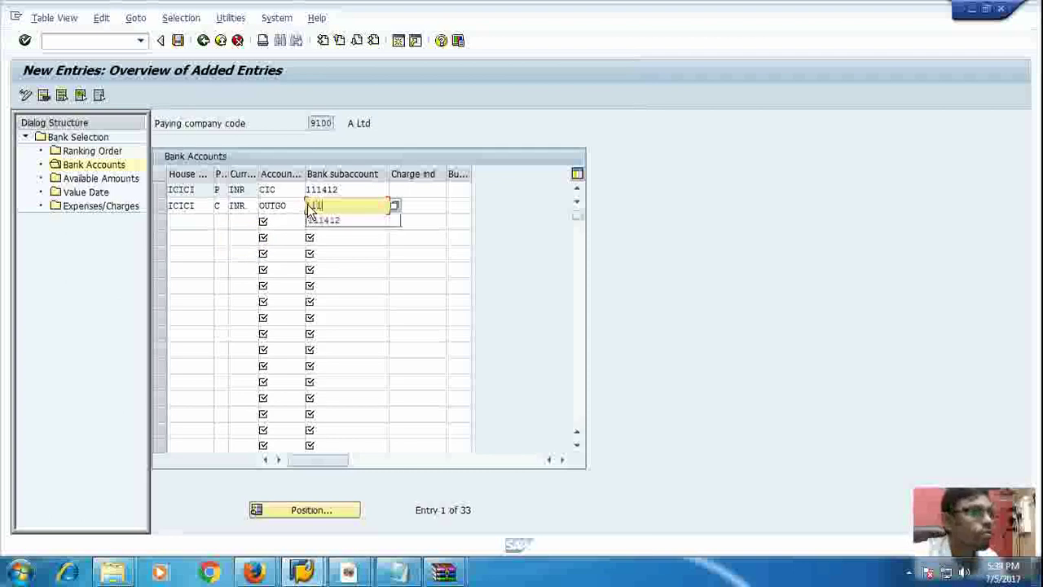
pyautogui.write('1411')
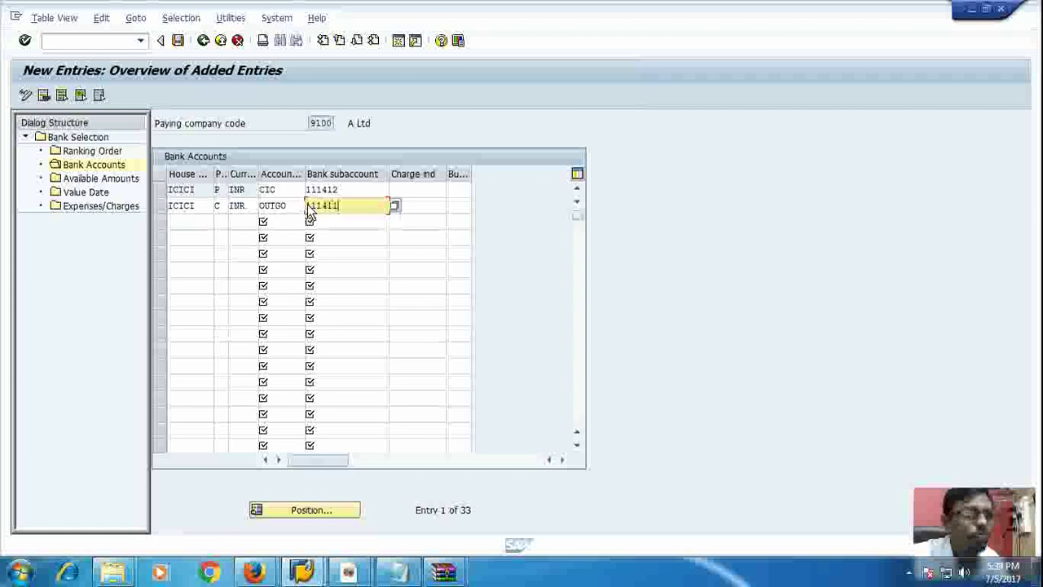
pyautogui.press('Return')
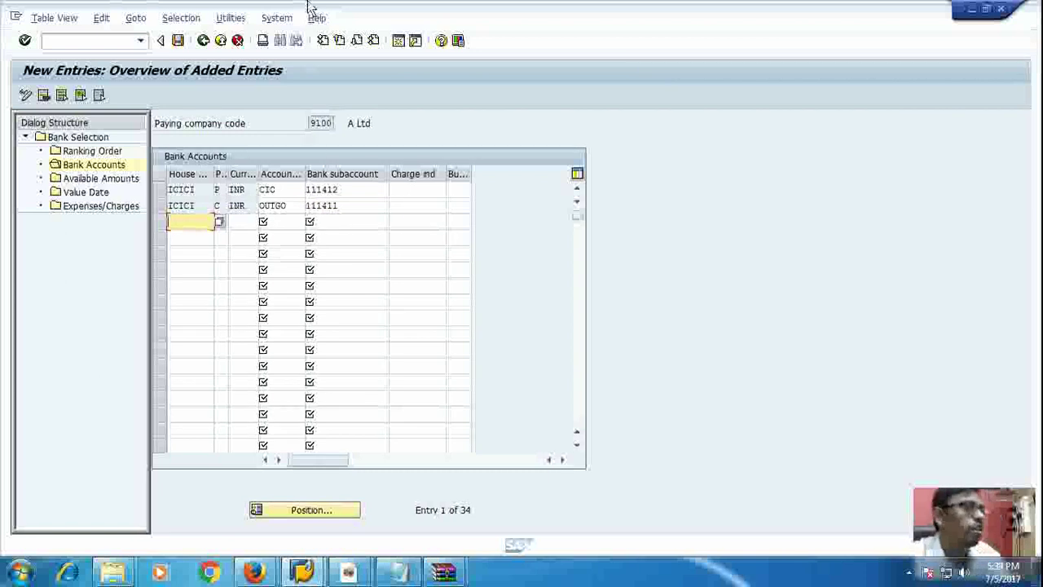
pyautogui.click(179, 40)
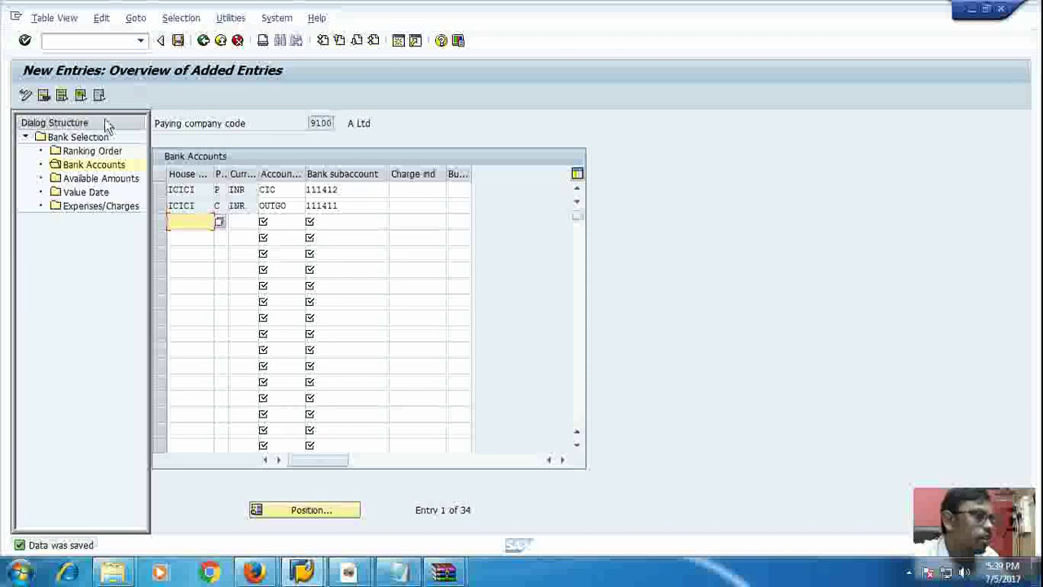
# Start a new Available Amounts entry for company code 9100 with house bank ICICI
pyautogui.doubleClick(100, 181)
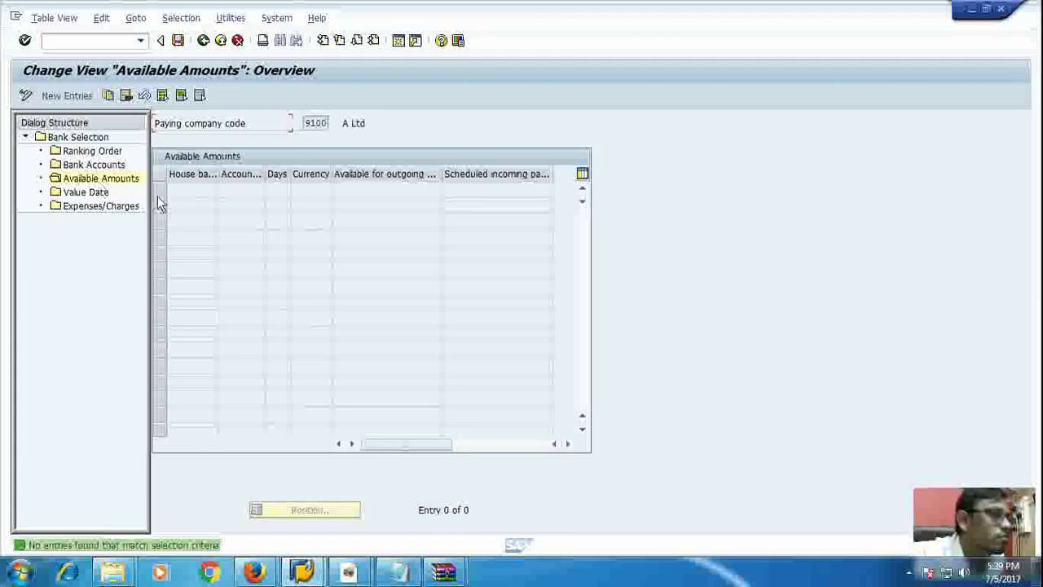
pyautogui.click(67, 96)
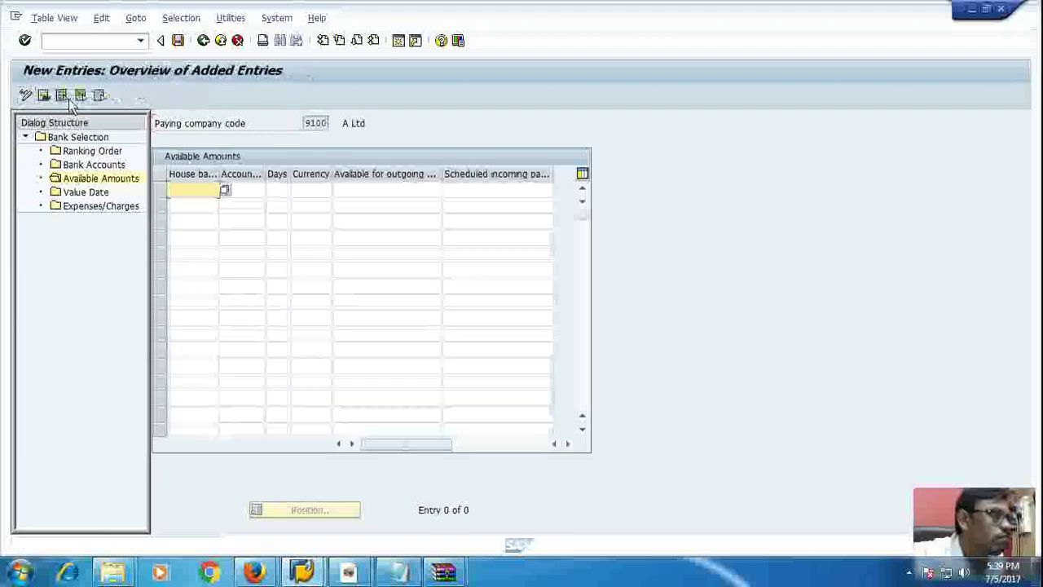
pyautogui.click(224, 191)
pyautogui.doubleClick(169, 163)
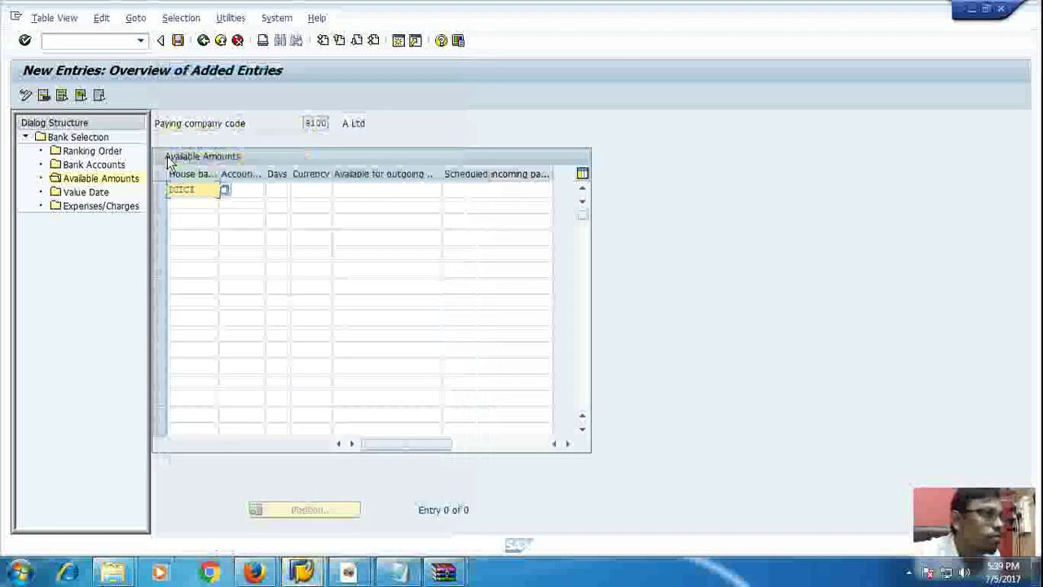
# Set the account ID to ICICI (ICICI Bank Ltd) and the days to 0 in the available amounts entry
pyautogui.click(248, 196)
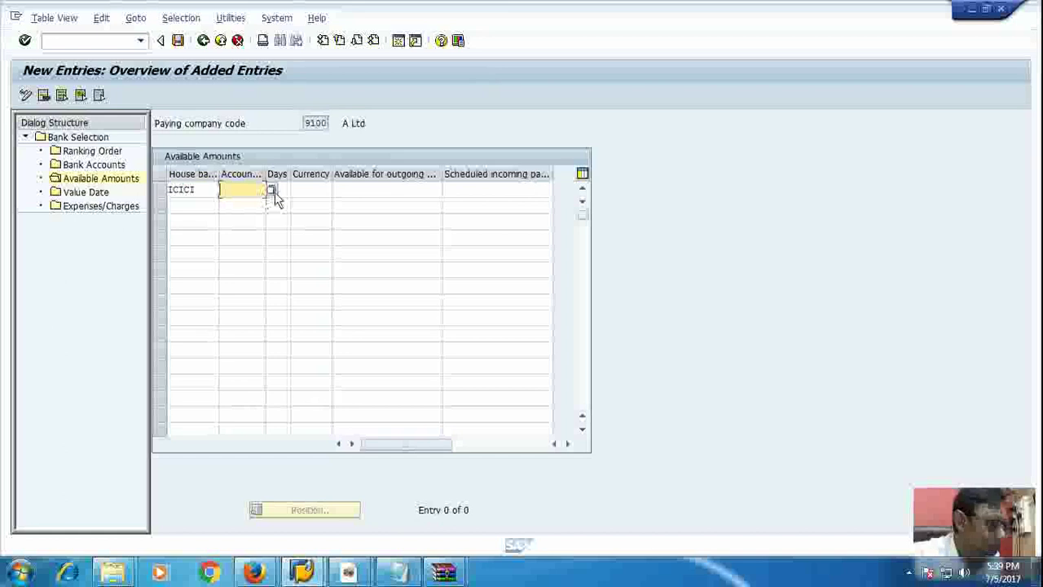
pyautogui.click(272, 190)
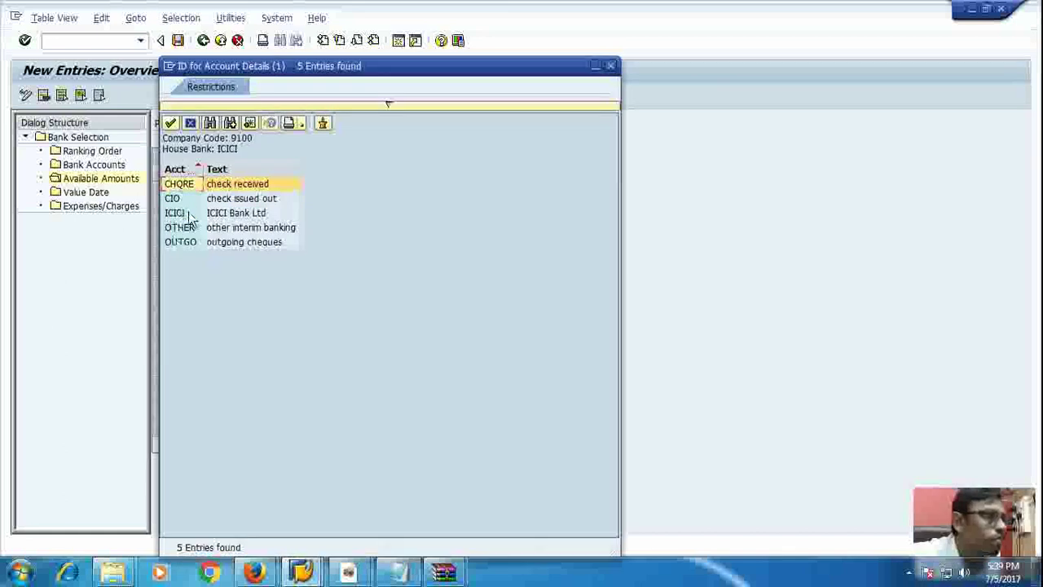
pyautogui.doubleClick(265, 212)
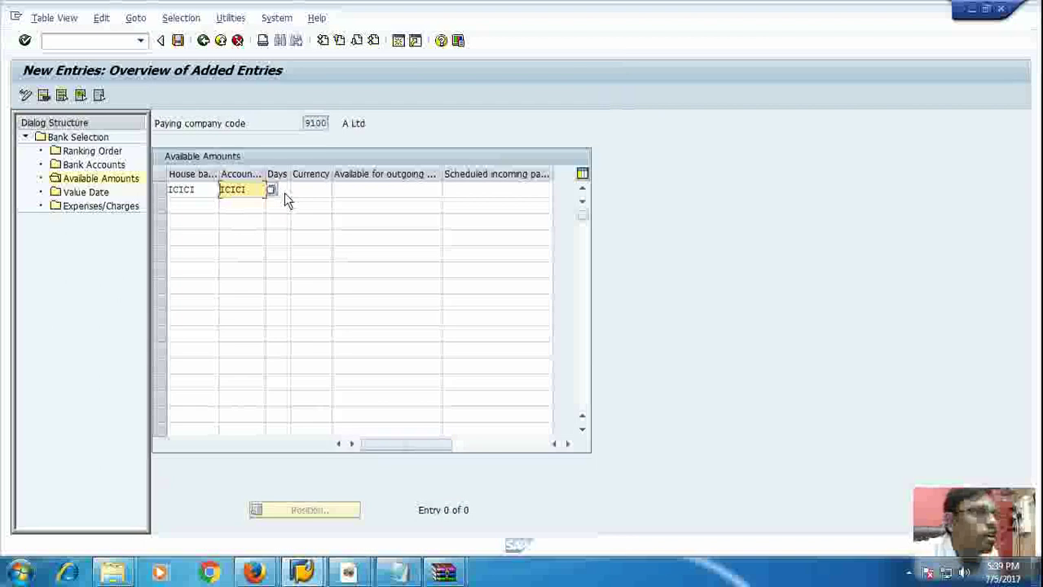
pyautogui.click(285, 192)
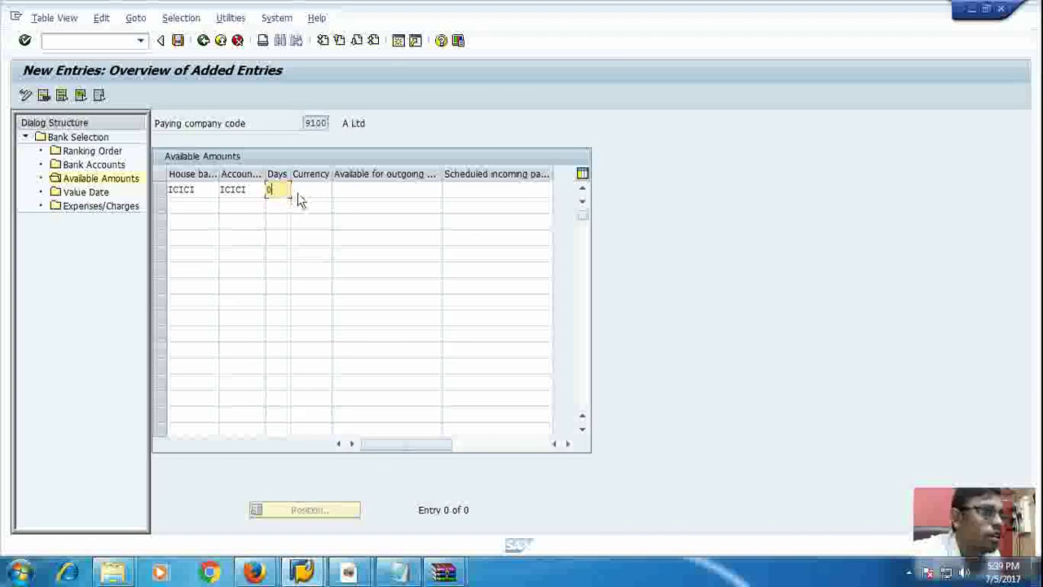
# Set the currency of the ICICI available amounts entry to INR (Indian Rupee)
pyautogui.click(317, 192)
pyautogui.click(338, 191)
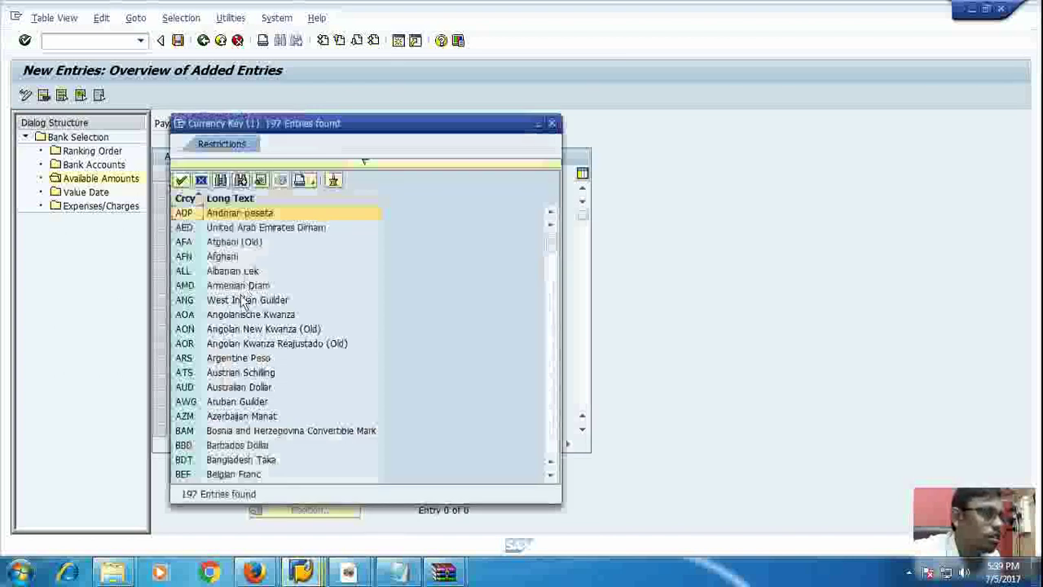
pyautogui.scroll(-20, 240, 296)
pyautogui.scroll(-11, 240, 298)
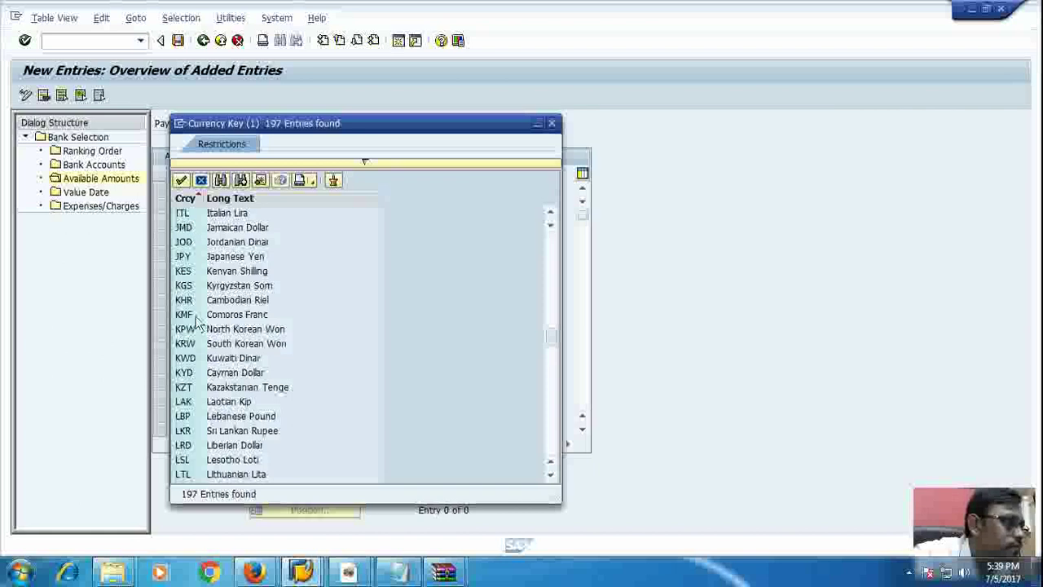
pyautogui.scroll(3, 196, 323)
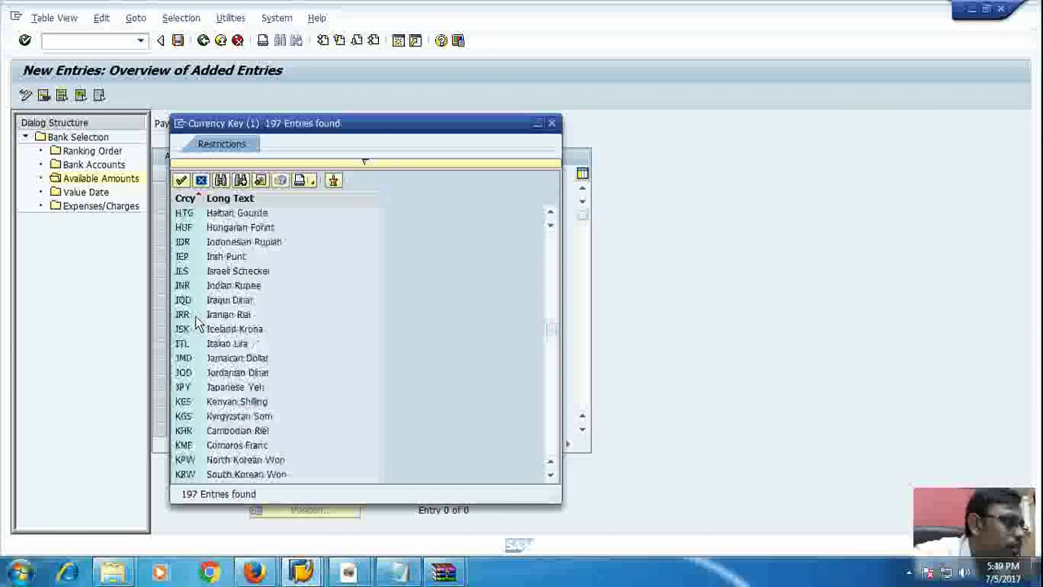
pyautogui.doubleClick(200, 287)
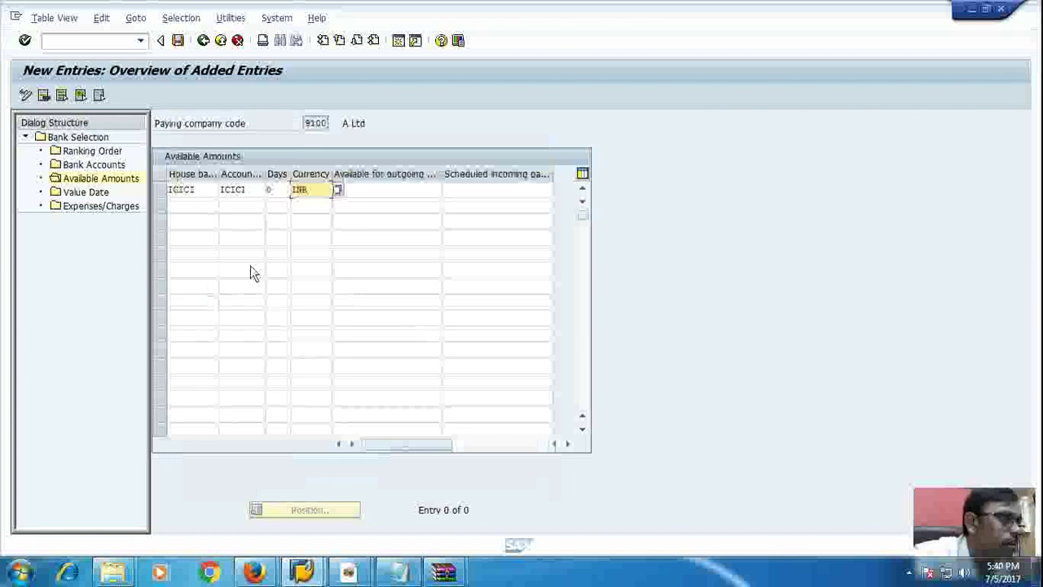
# Set the amount available for outgoing payments to 999.999.999.999,00 for the ICICI entry and save it
pyautogui.click(364, 197)
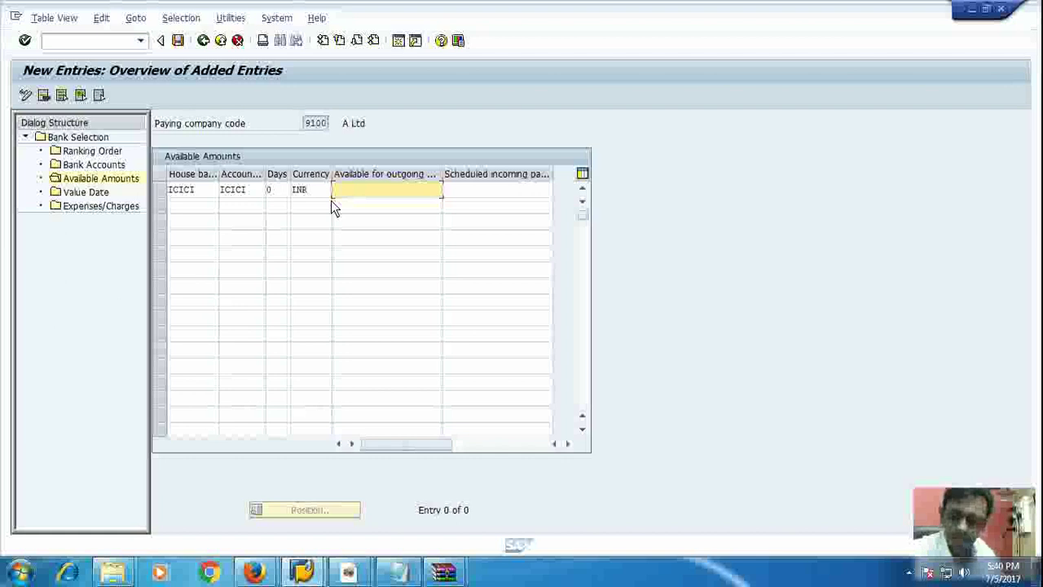
pyautogui.write('999')
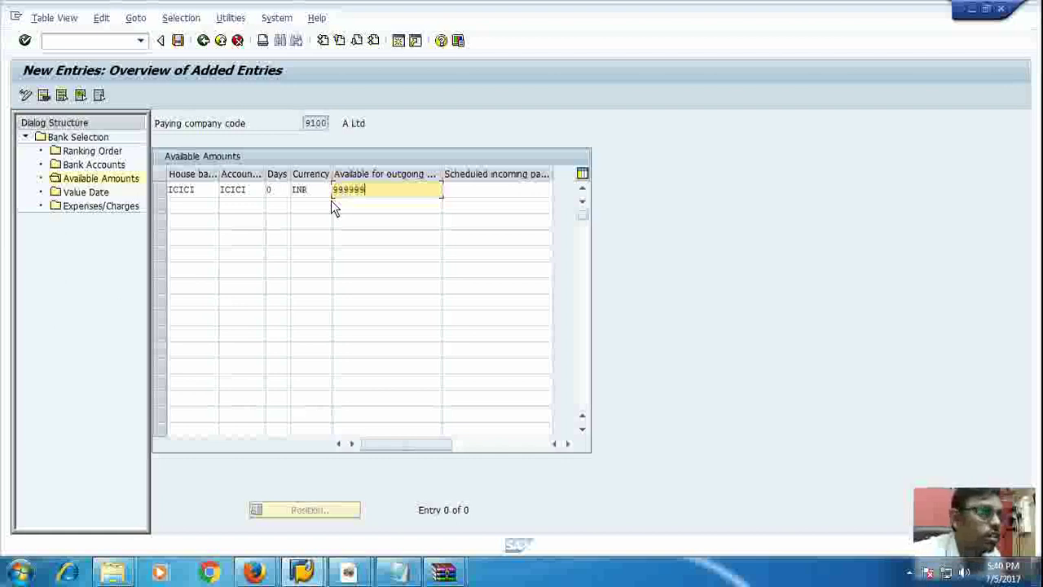
pyautogui.write('.999.99')
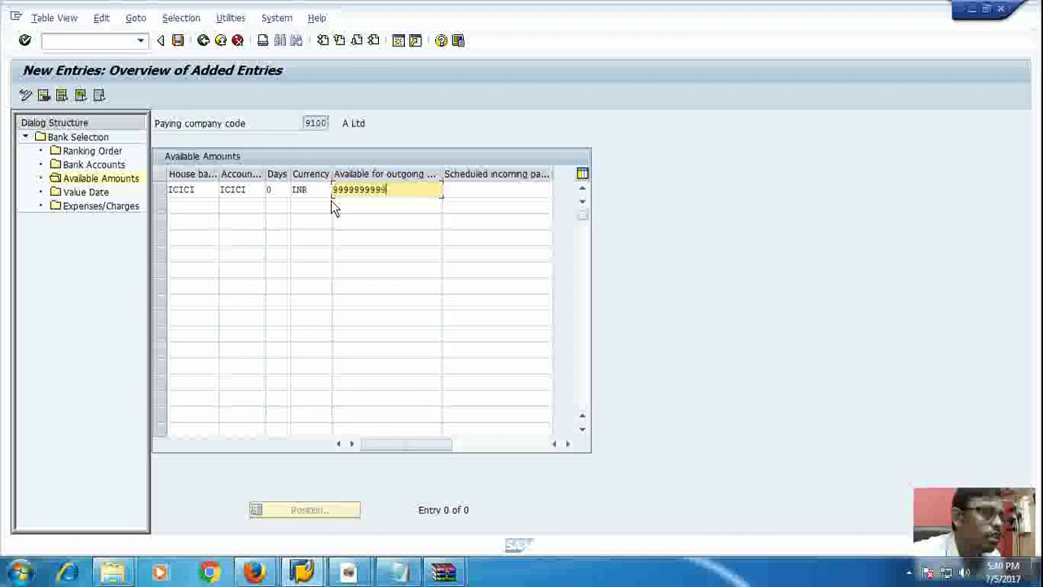
pyautogui.press('Return')
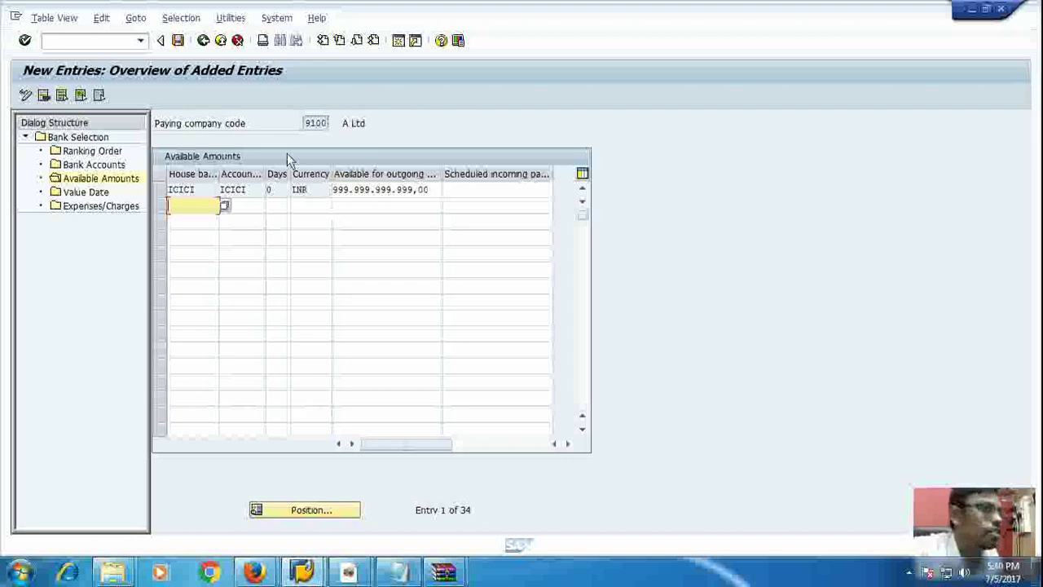
pyautogui.click(178, 41)
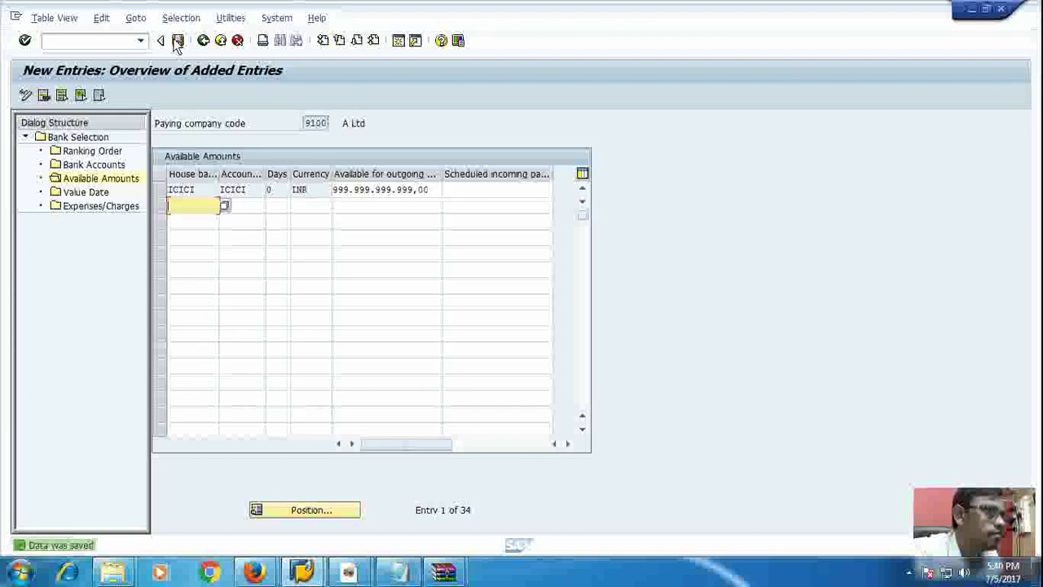
# Review the Value Date and Expenses/Charges settings of company code 9100 and save the bank selection
pyautogui.doubleClick(85, 192)
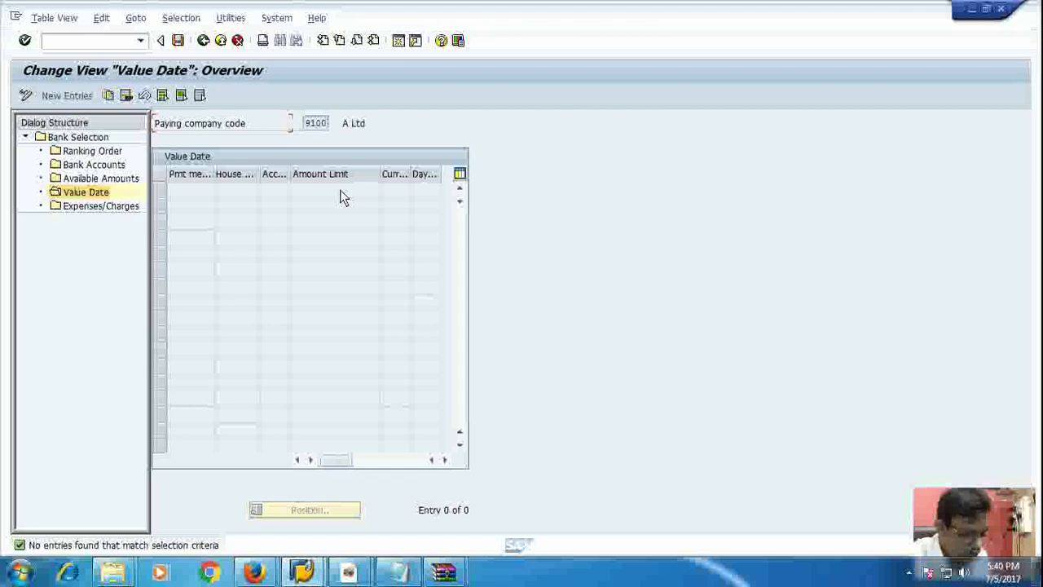
pyautogui.click(111, 208)
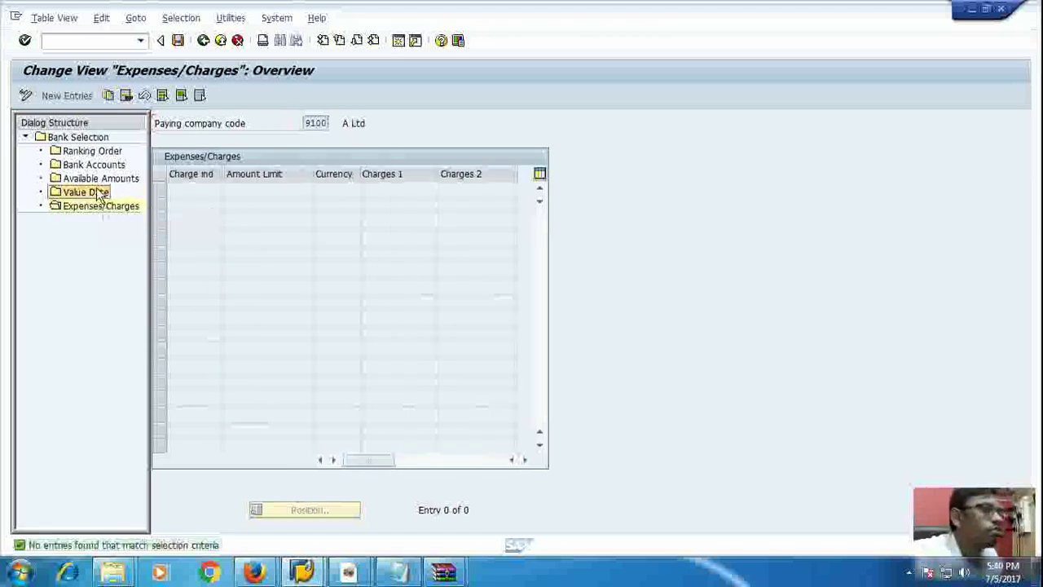
pyautogui.click(86, 192)
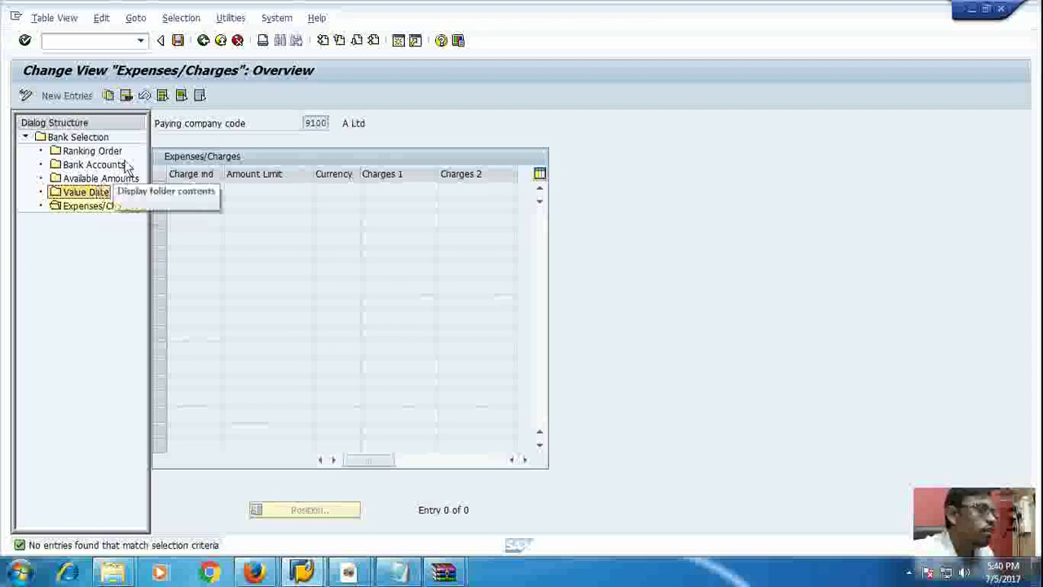
pyautogui.click(178, 43)
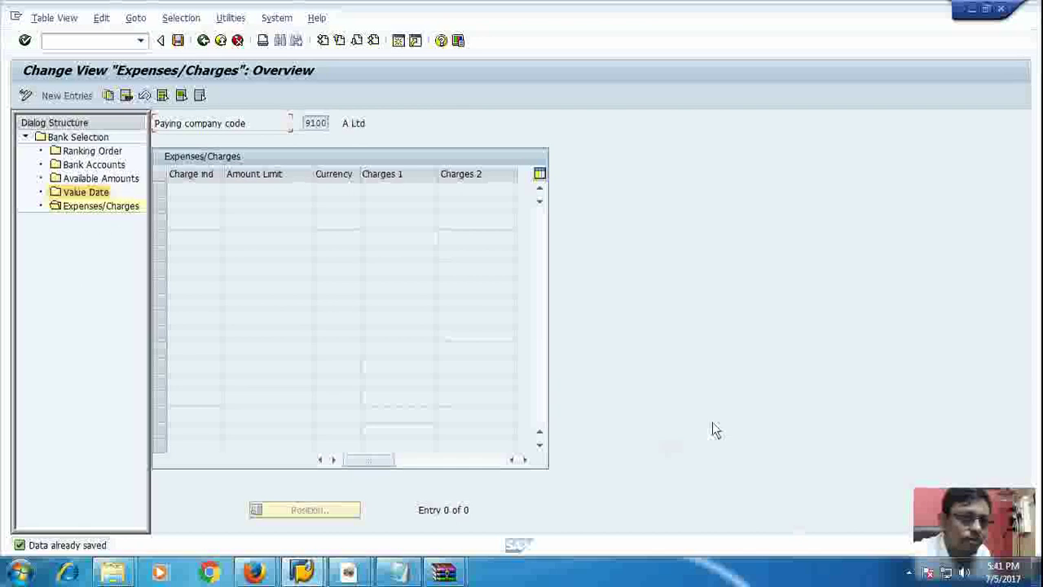
pyautogui.click(909, 574)
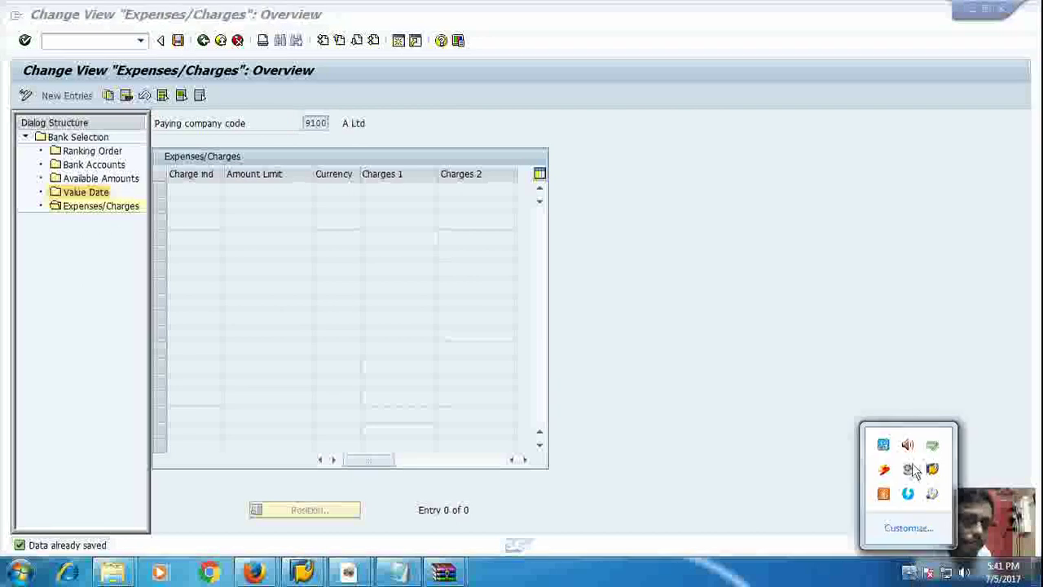